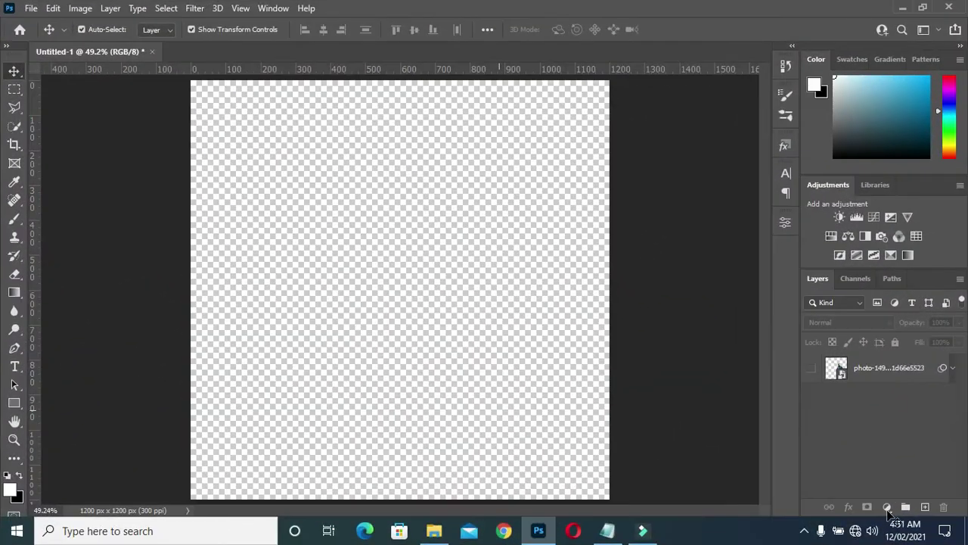
Step: Add a dark red (#7d0000) Solid Color fill layer covering the whole canvas
{"action": "left_click", "coordinate": [887, 507]}
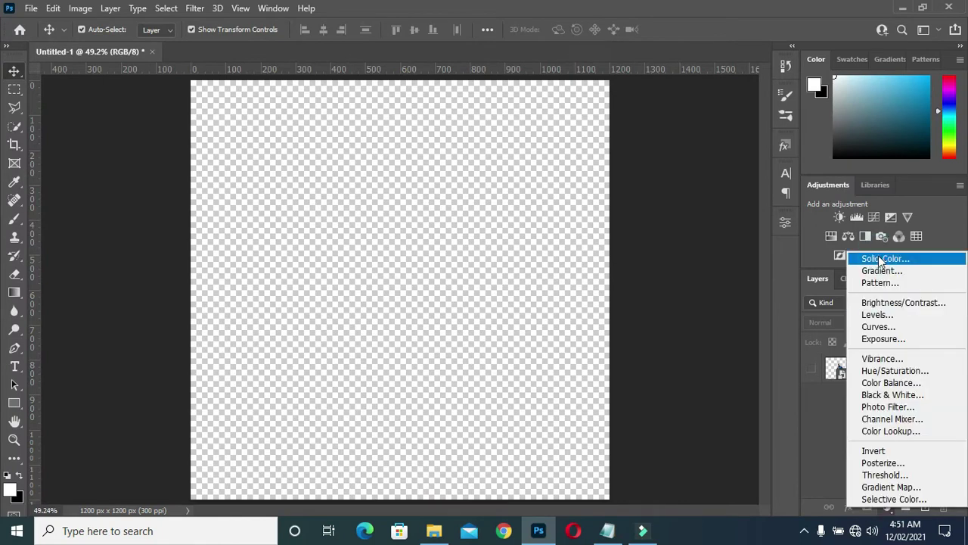
{"action": "left_click", "coordinate": [772, 266]}
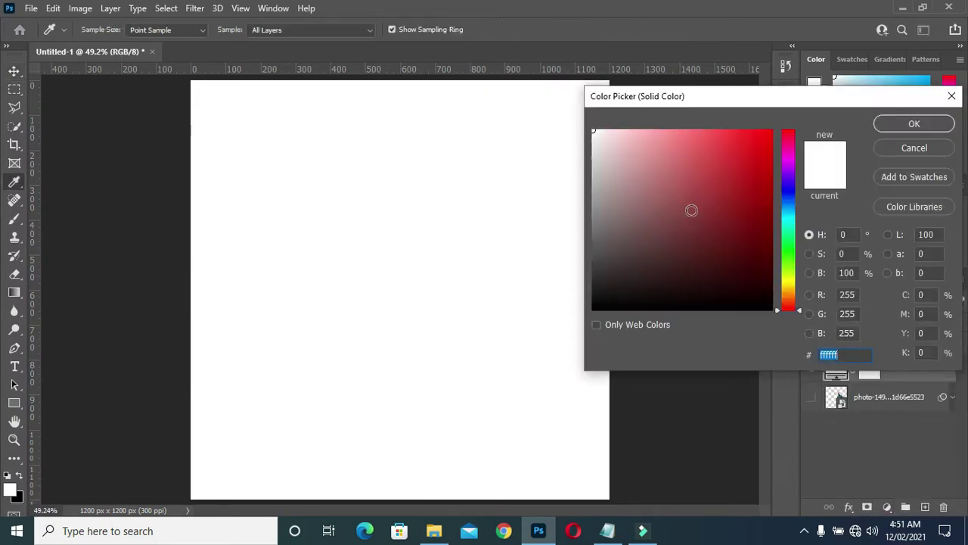
{"action": "left_click_drag", "start_coordinate": [757, 212], "coordinate": [774, 215]}
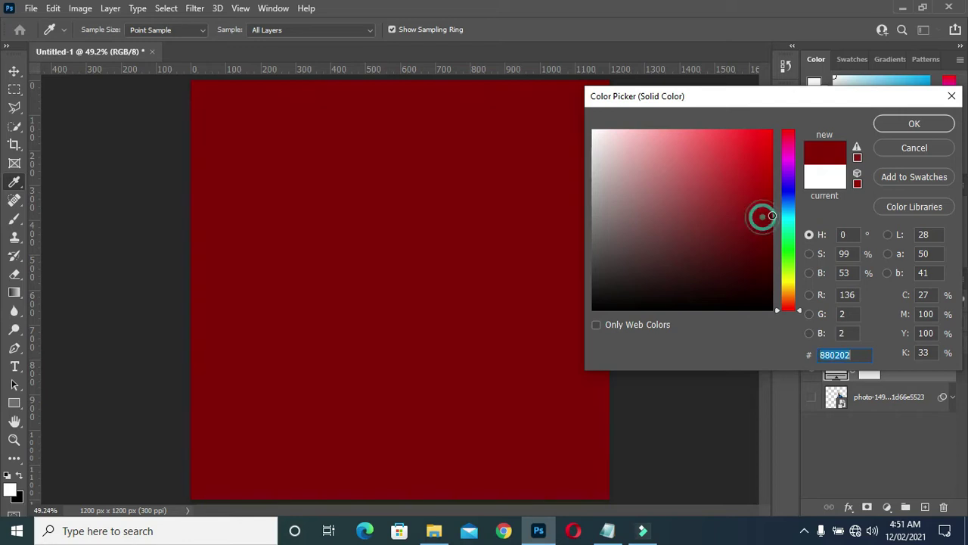
{"action": "mouse_move", "coordinate": [774, 214]}
{"action": "left_mouse_down"}
{"action": "mouse_move", "coordinate": [775, 228]}
{"action": "mouse_move", "coordinate": [782, 215]}
{"action": "left_mouse_up"}
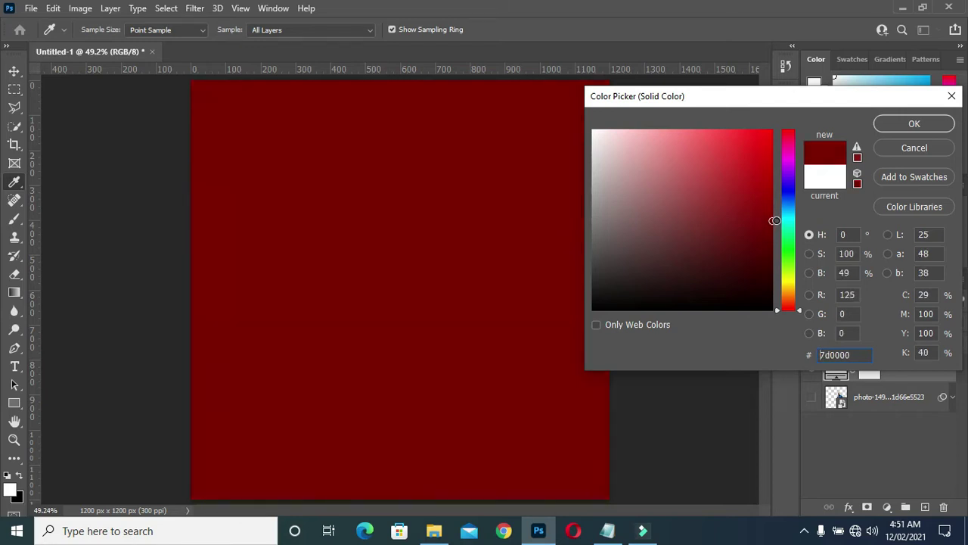
{"action": "left_click", "coordinate": [929, 123]}
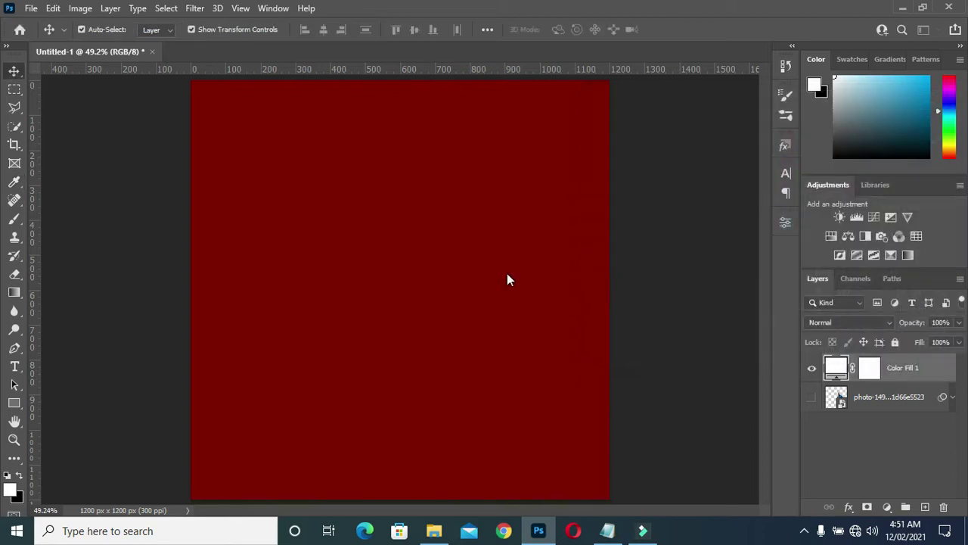
{"action": "left_click", "coordinate": [437, 533]}
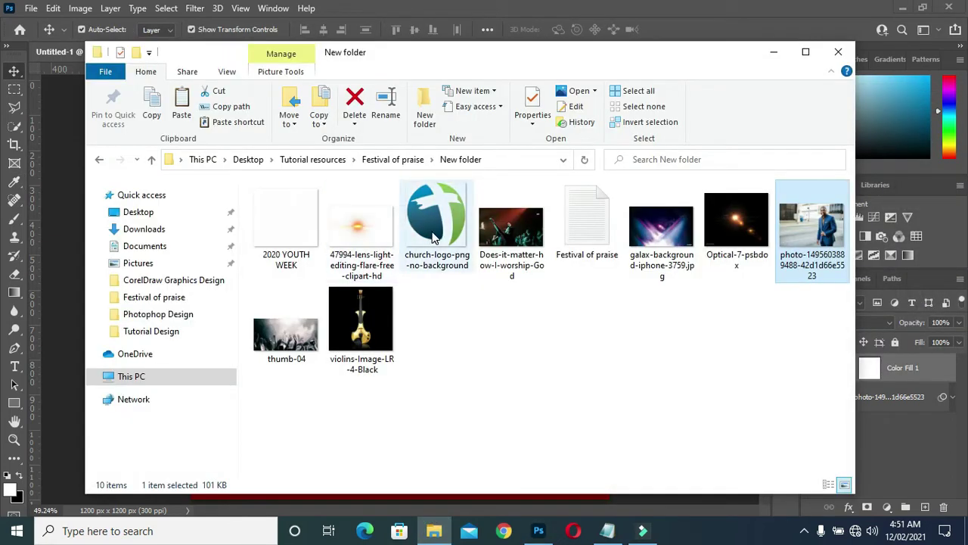
Step: Place galax-background-iphone-3759.jpg at the top of the canvas and add a layer mask
{"action": "left_click", "coordinate": [666, 240]}
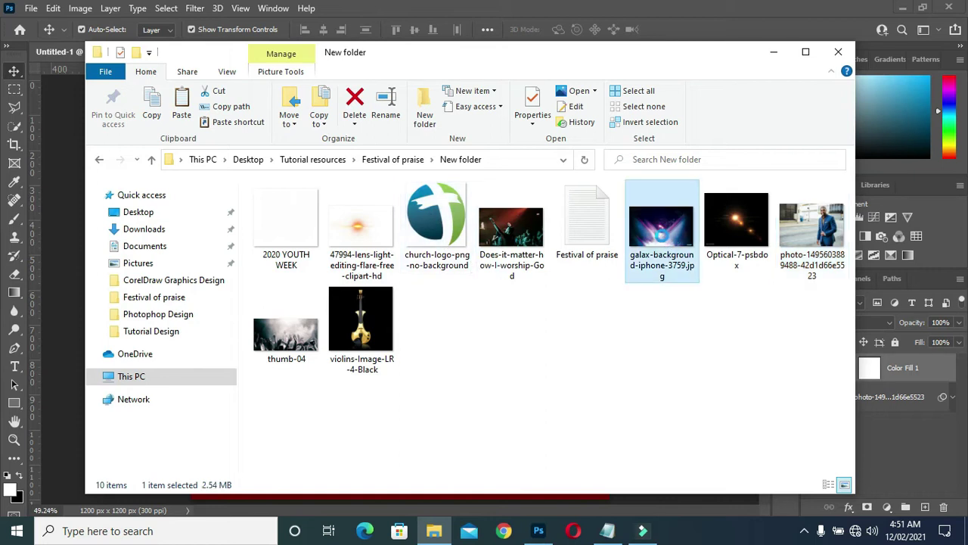
{"action": "left_click_drag", "start_coordinate": [662, 237], "coordinate": [76, 331]}
{"action": "left_click_drag", "start_coordinate": [76, 330], "coordinate": [74, 332]}
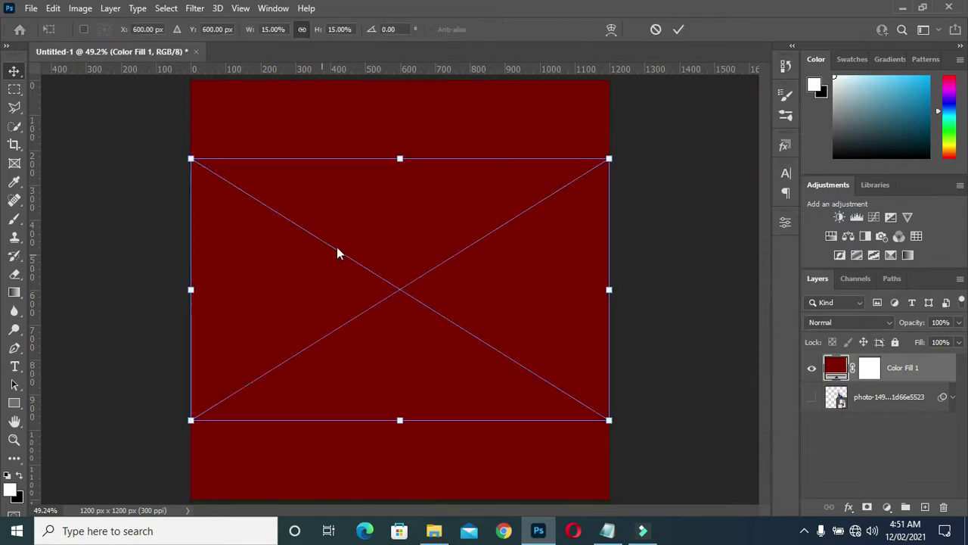
{"action": "left_click_drag", "start_coordinate": [420, 209], "coordinate": [420, 132]}
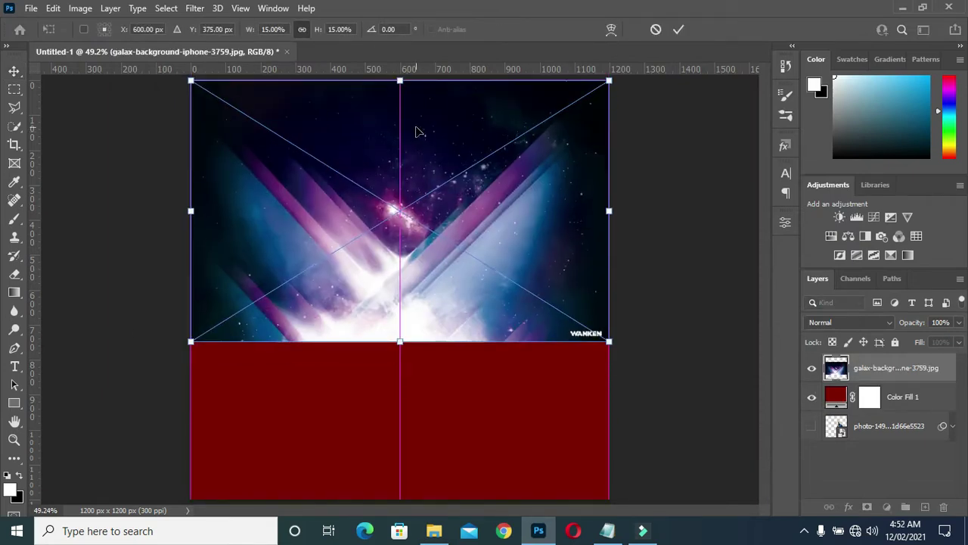
{"action": "left_click", "coordinate": [678, 30]}
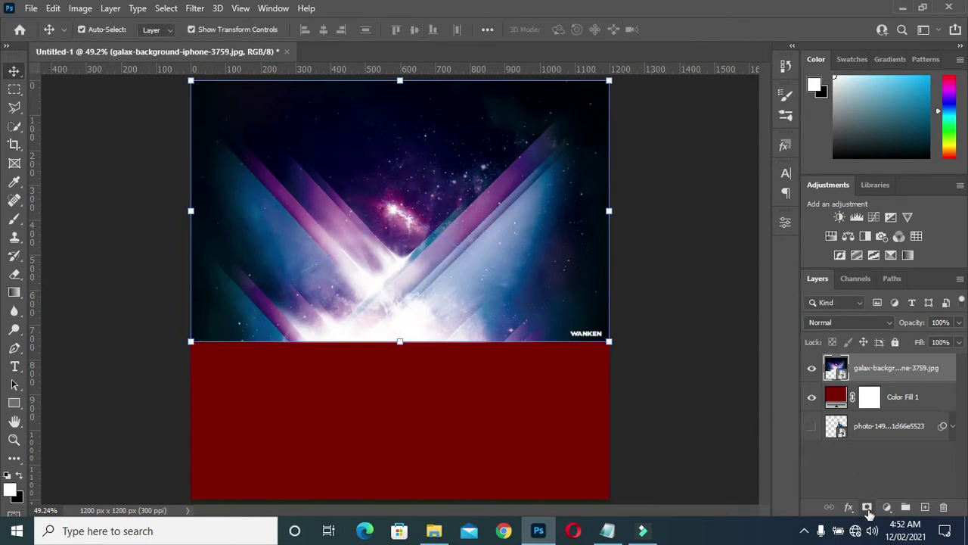
{"action": "left_click", "coordinate": [868, 507]}
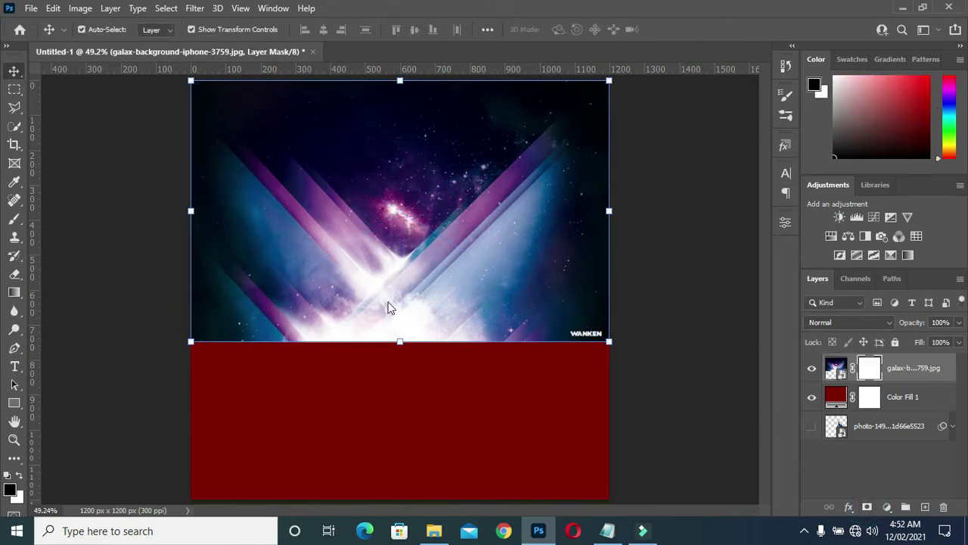
Step: Drag a black-to-white gradient up the galaxy mask so its bottom fades into the red
{"action": "left_click", "coordinate": [14, 293]}
{"action": "left_click", "coordinate": [76, 292]}
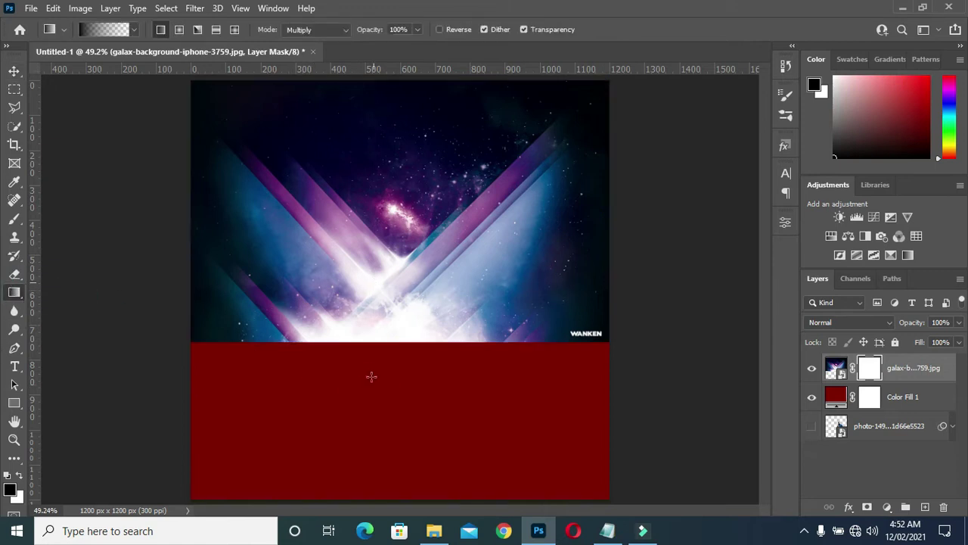
{"action": "left_click_drag", "start_coordinate": [374, 387], "coordinate": [376, 282]}
{"action": "left_click_drag", "start_coordinate": [382, 392], "coordinate": [385, 311]}
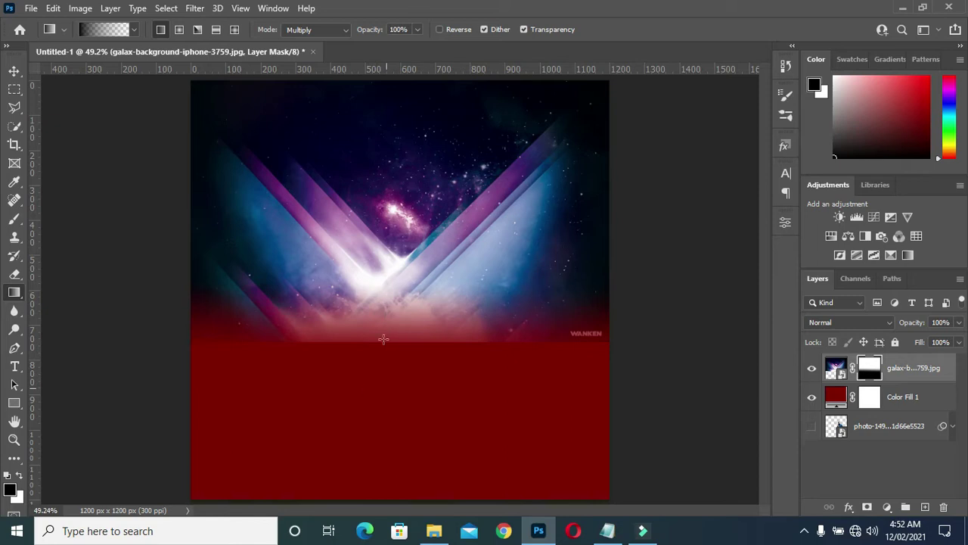
{"action": "left_click_drag", "start_coordinate": [386, 388], "coordinate": [387, 307]}
{"action": "left_click_drag", "start_coordinate": [401, 379], "coordinate": [411, 274]}
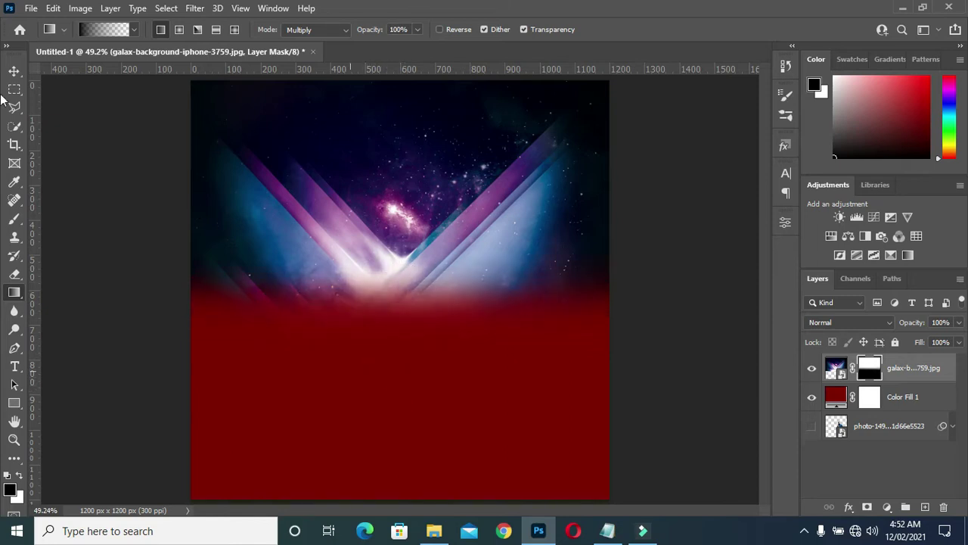
Step: Set the galaxy layer's blend mode to Overlay
{"action": "left_click", "coordinate": [15, 72]}
{"action": "left_click", "coordinate": [637, 246]}
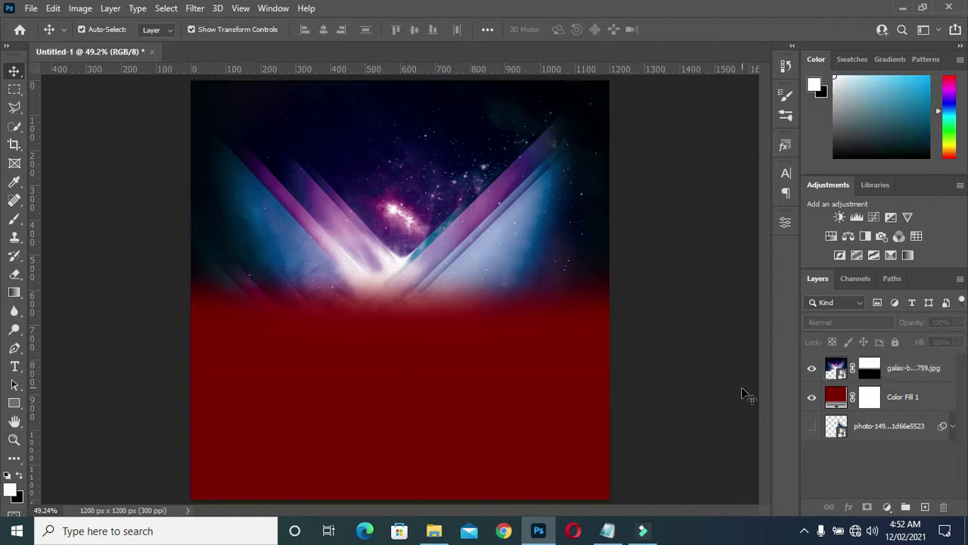
{"action": "left_click", "coordinate": [878, 371]}
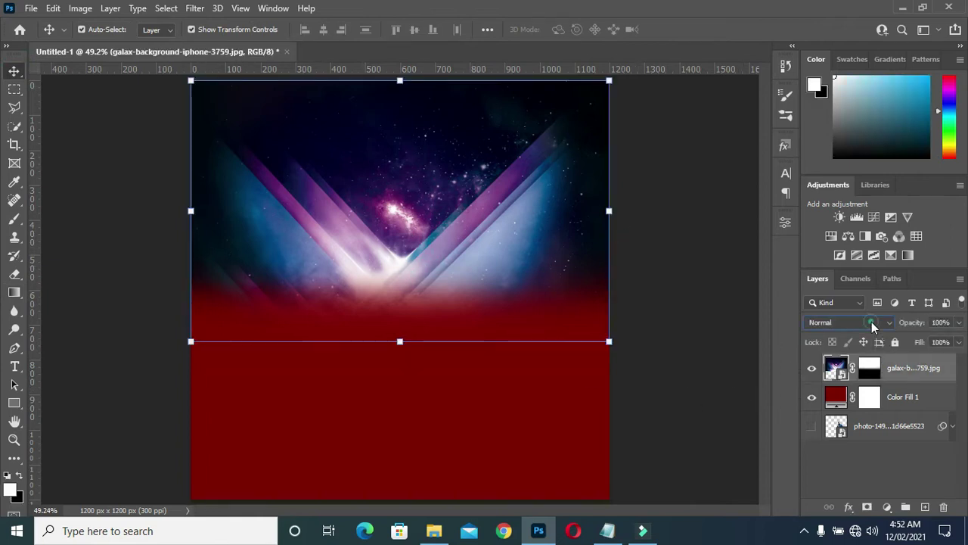
{"action": "left_click", "coordinate": [870, 323]}
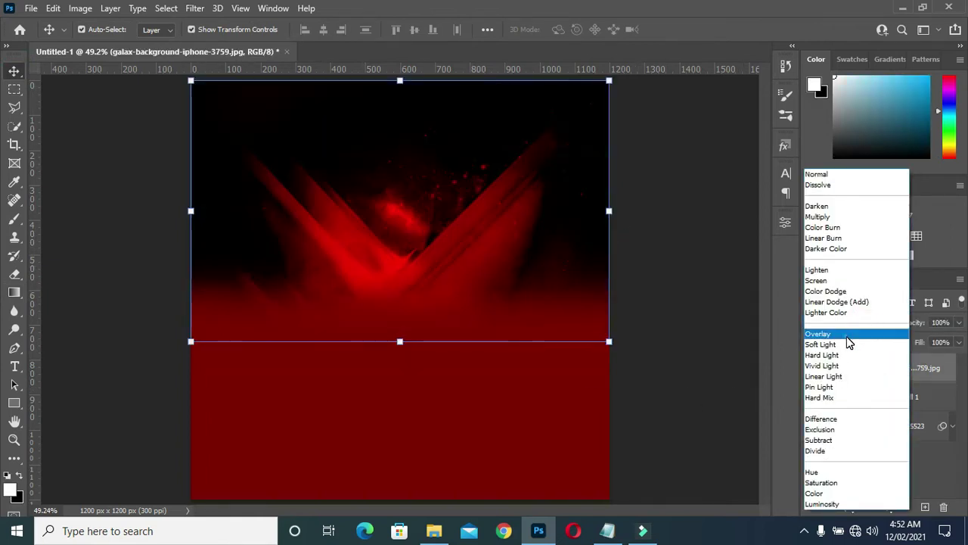
{"action": "left_click", "coordinate": [848, 337]}
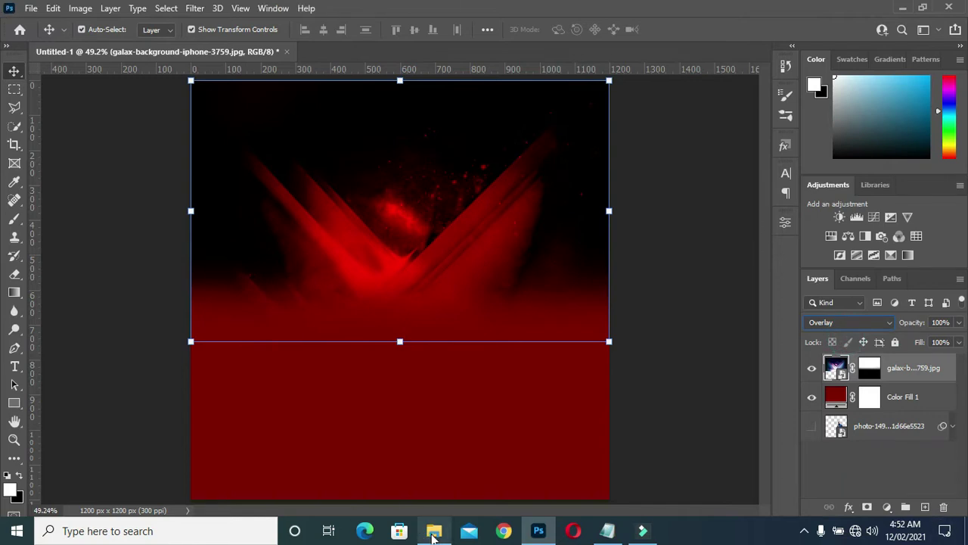
{"action": "left_click", "coordinate": [433, 531]}
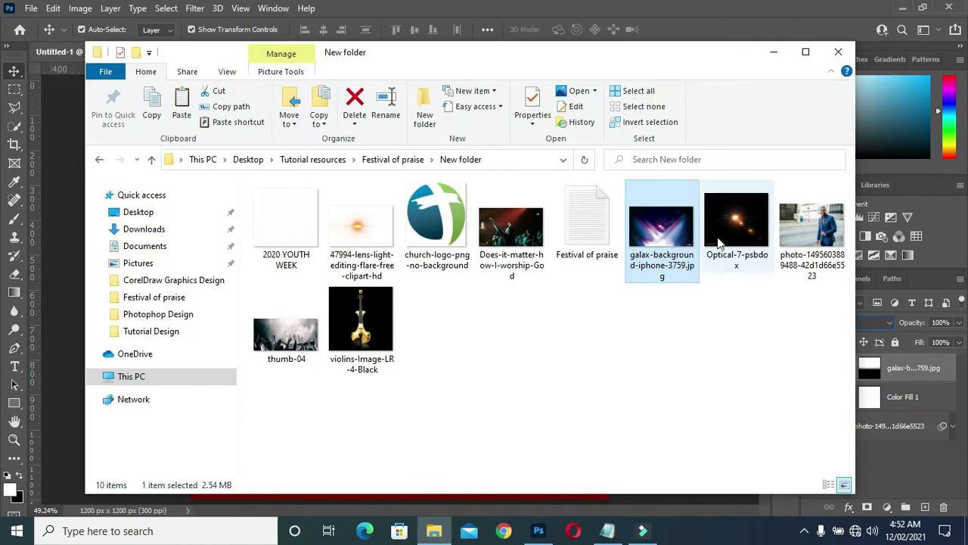
Step: Place the Optical-7-psbdox lens flare in Screen mode toward the top-left corner
{"action": "mouse_move", "coordinate": [712, 231]}
{"action": "left_mouse_down"}
{"action": "mouse_move", "coordinate": [59, 317]}
{"action": "mouse_move", "coordinate": [92, 325]}
{"action": "left_mouse_up"}
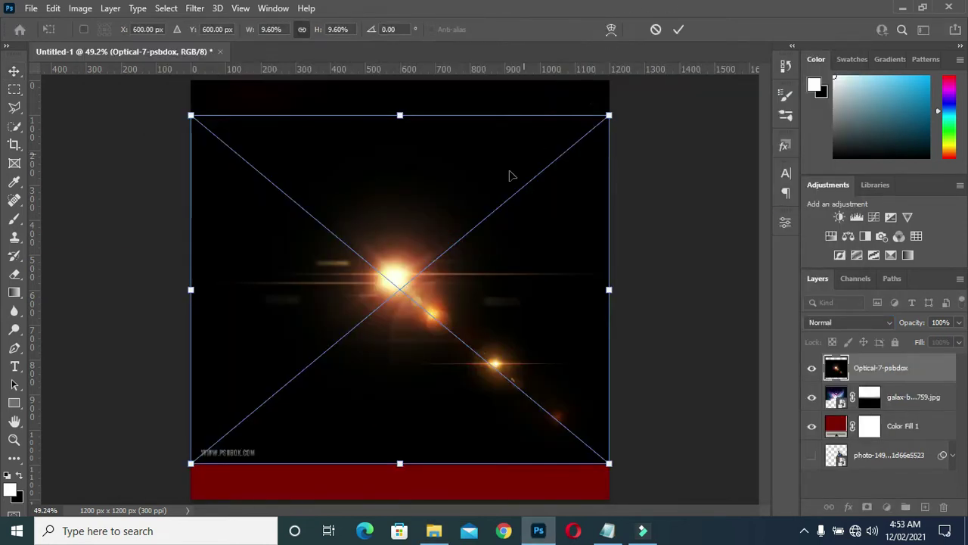
{"action": "left_click_drag", "start_coordinate": [450, 185], "coordinate": [453, 135]}
{"action": "left_click", "coordinate": [855, 322]}
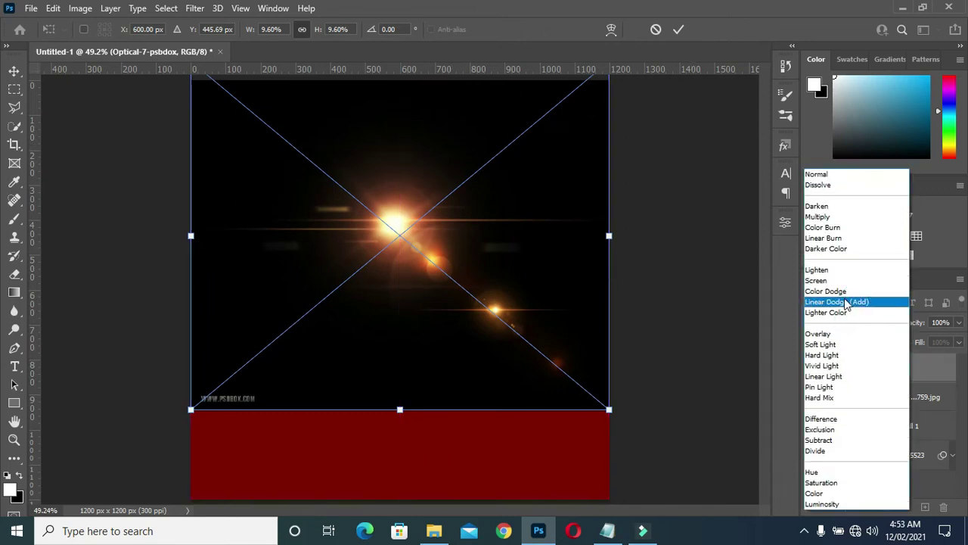
{"action": "left_click", "coordinate": [825, 279]}
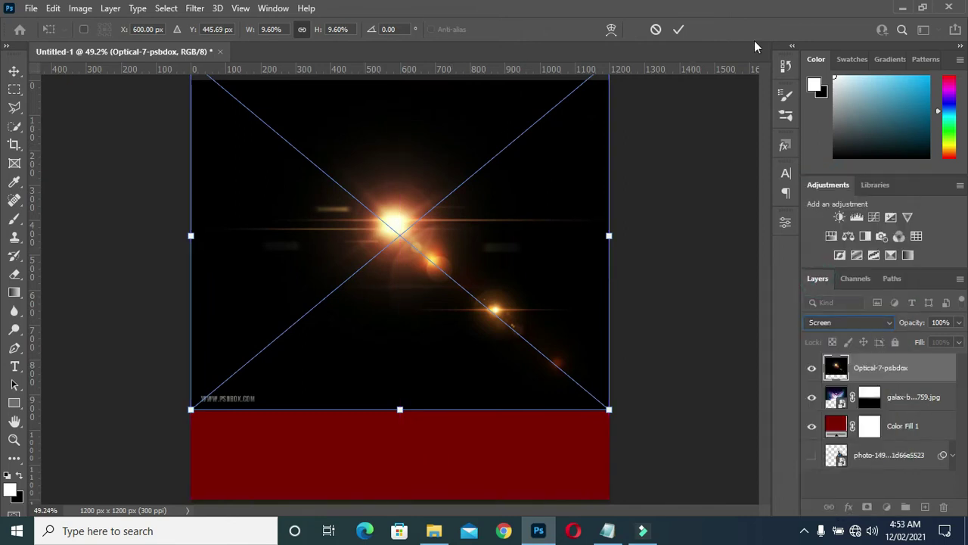
{"action": "mouse_move", "coordinate": [425, 227]}
{"action": "left_mouse_down"}
{"action": "mouse_move", "coordinate": [294, 106]}
{"action": "mouse_move", "coordinate": [276, 104]}
{"action": "left_mouse_up"}
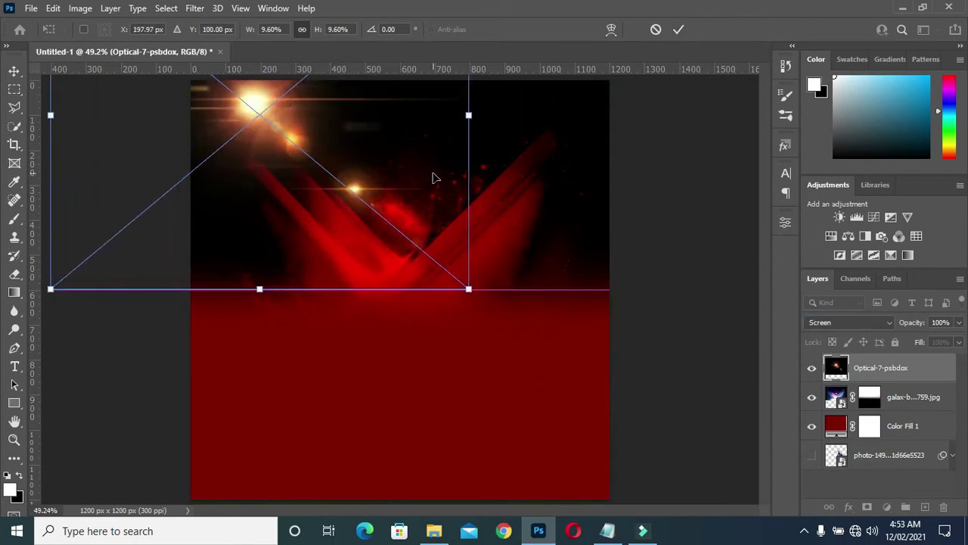
{"action": "left_click_drag", "start_coordinate": [417, 179], "coordinate": [393, 176]}
{"action": "left_click", "coordinate": [679, 30]}
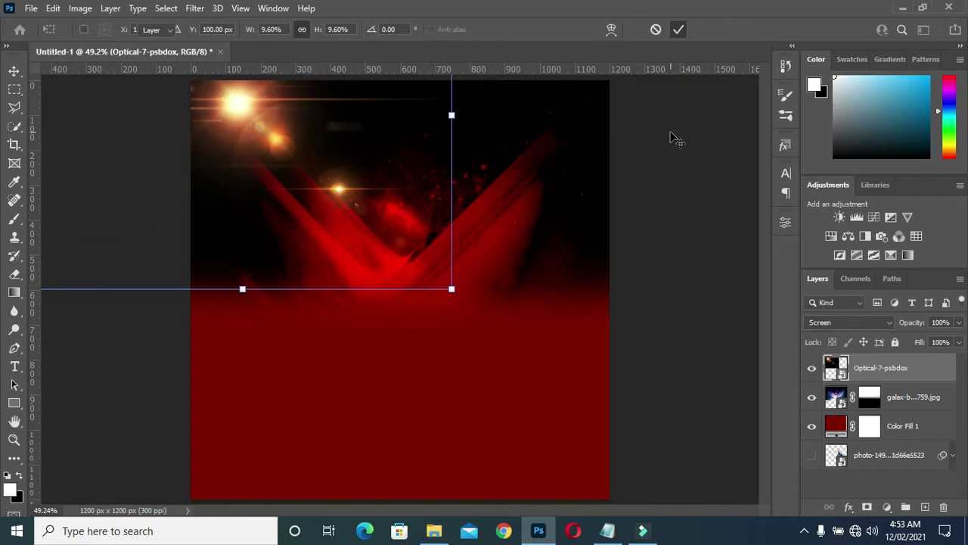
{"action": "left_click", "coordinate": [198, 9]}
{"action": "mouse_move", "coordinate": [202, 190]}
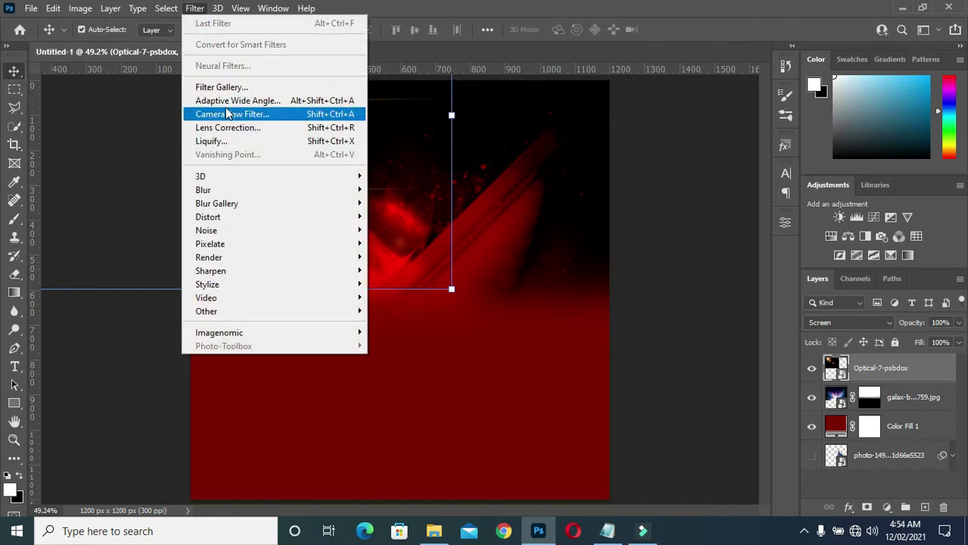
Step: Apply a Gaussian Blur with radius 12.5 pixels to the lens flare
{"action": "left_click", "coordinate": [404, 242]}
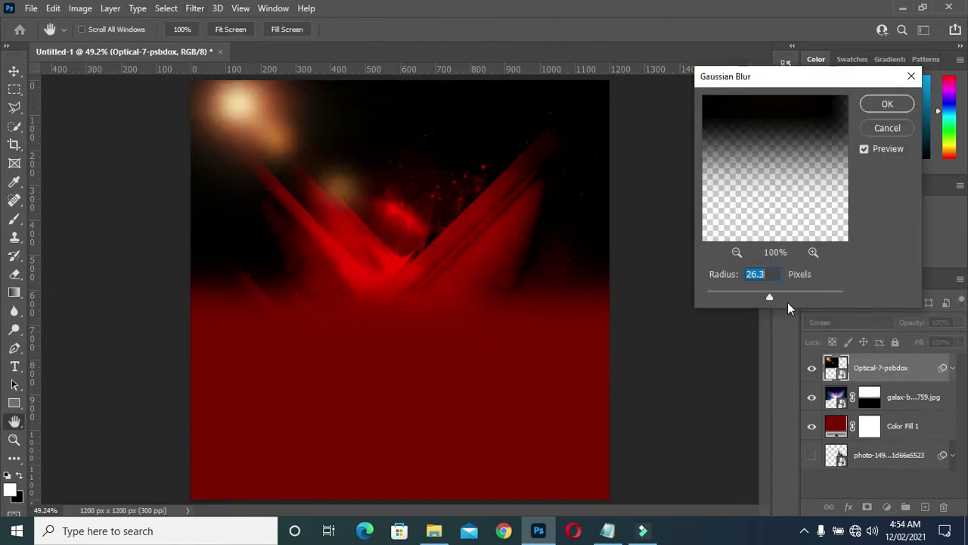
{"action": "left_click_drag", "start_coordinate": [770, 297], "coordinate": [757, 296]}
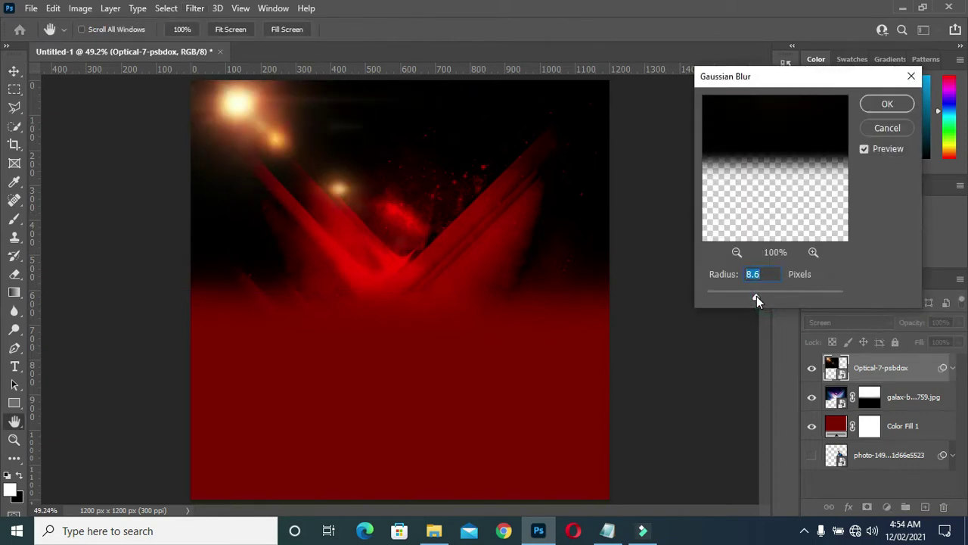
{"action": "left_click_drag", "start_coordinate": [756, 297], "coordinate": [763, 300]}
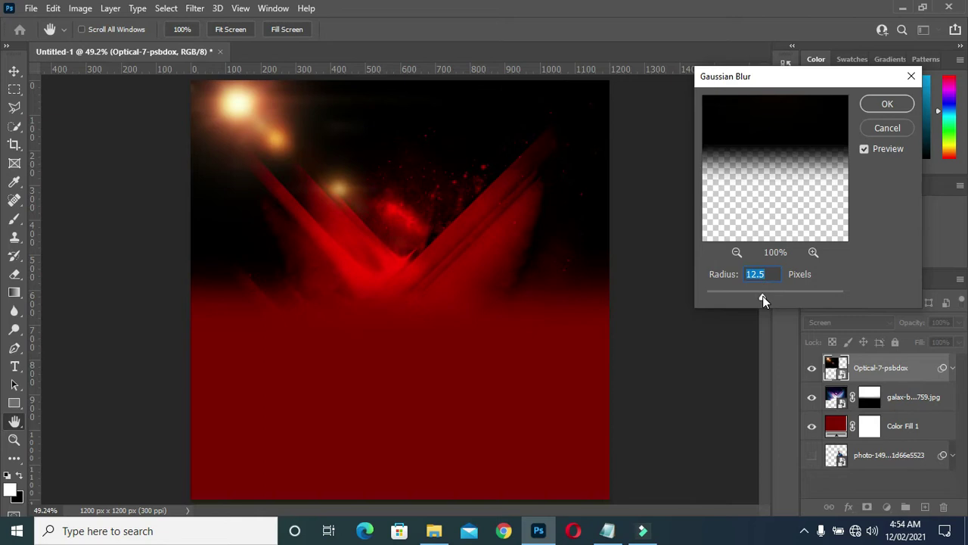
{"action": "left_click", "coordinate": [888, 105]}
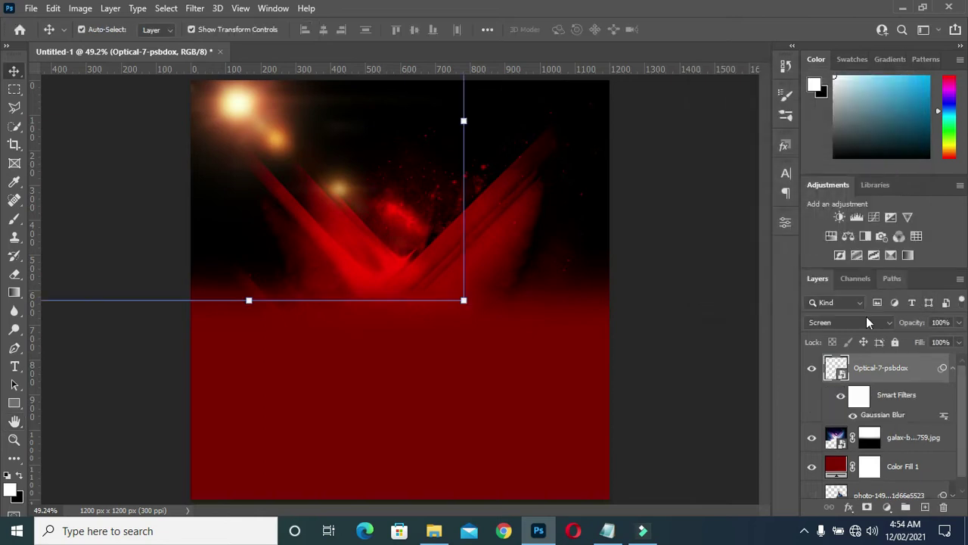
Step: Shrink the lens flare and set it into the top-left corner
{"action": "left_click", "coordinate": [952, 369]}
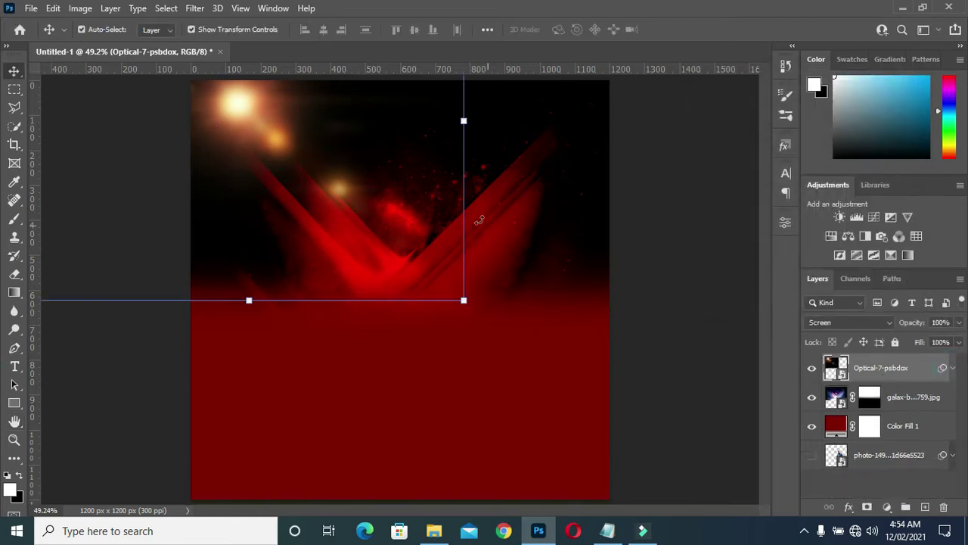
{"action": "left_click_drag", "start_coordinate": [464, 302], "coordinate": [388, 257]}
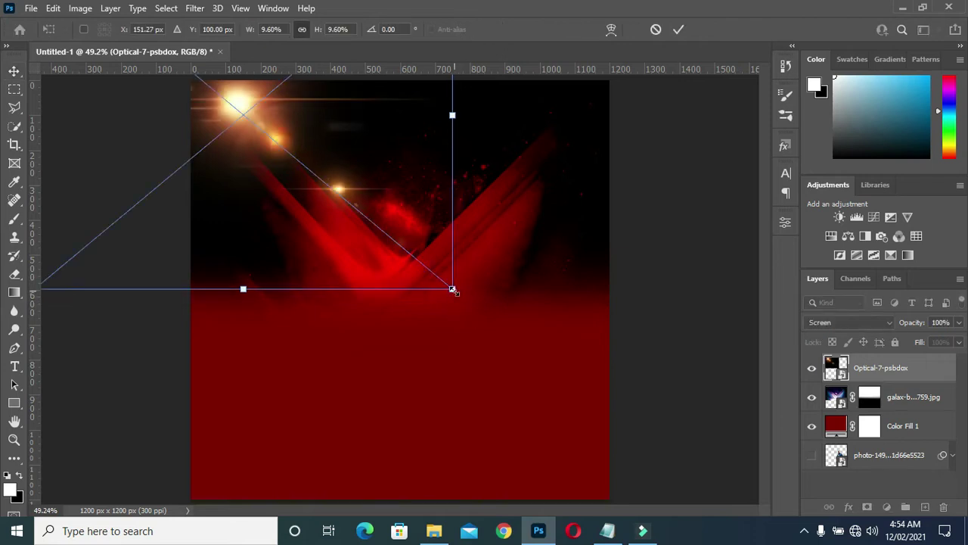
{"action": "left_click_drag", "start_coordinate": [388, 257], "coordinate": [311, 194]}
{"action": "mouse_move", "coordinate": [247, 146]}
{"action": "left_mouse_down"}
{"action": "mouse_move", "coordinate": [301, 195]}
{"action": "mouse_move", "coordinate": [290, 193]}
{"action": "left_mouse_up"}
{"action": "key", "text": "Return"}
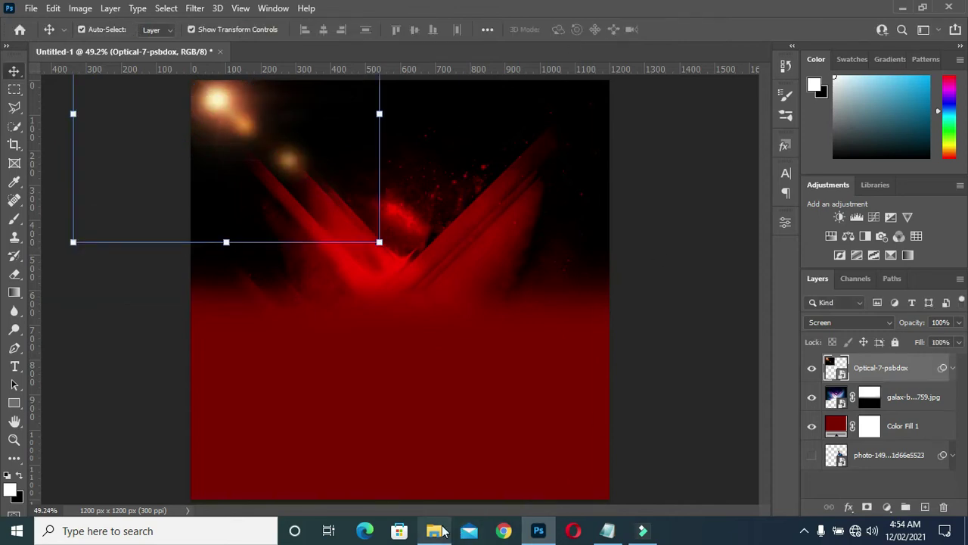
Step: Place the worship concert photo over the flyer in Soft Light blend mode
{"action": "left_click", "coordinate": [434, 530]}
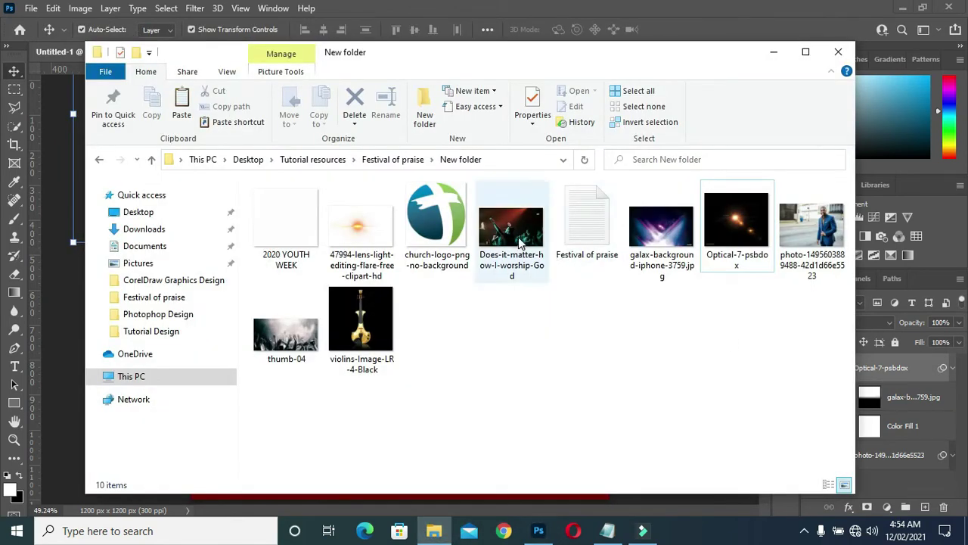
{"action": "left_click_drag", "start_coordinate": [511, 227], "coordinate": [391, 367]}
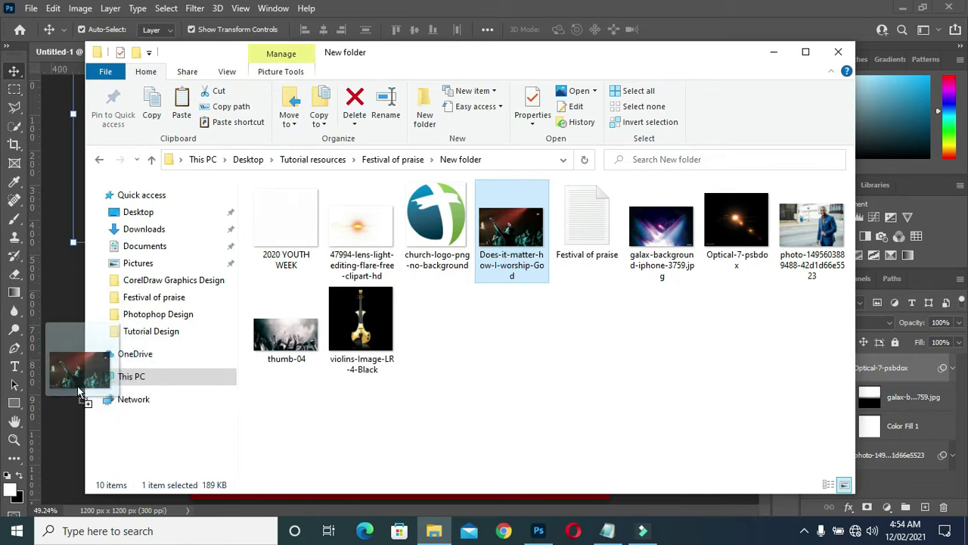
{"action": "left_click_drag", "start_coordinate": [391, 367], "coordinate": [67, 383]}
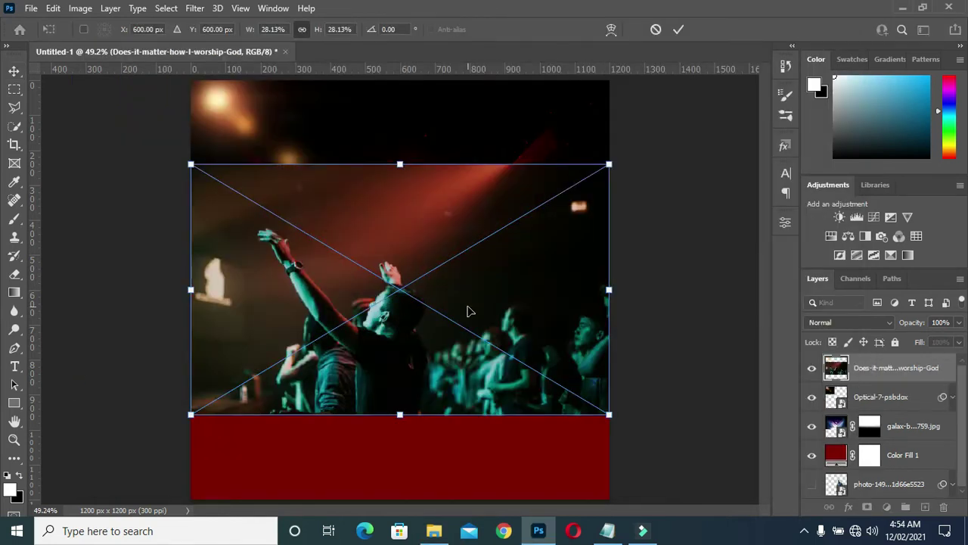
{"action": "left_click", "coordinate": [679, 30]}
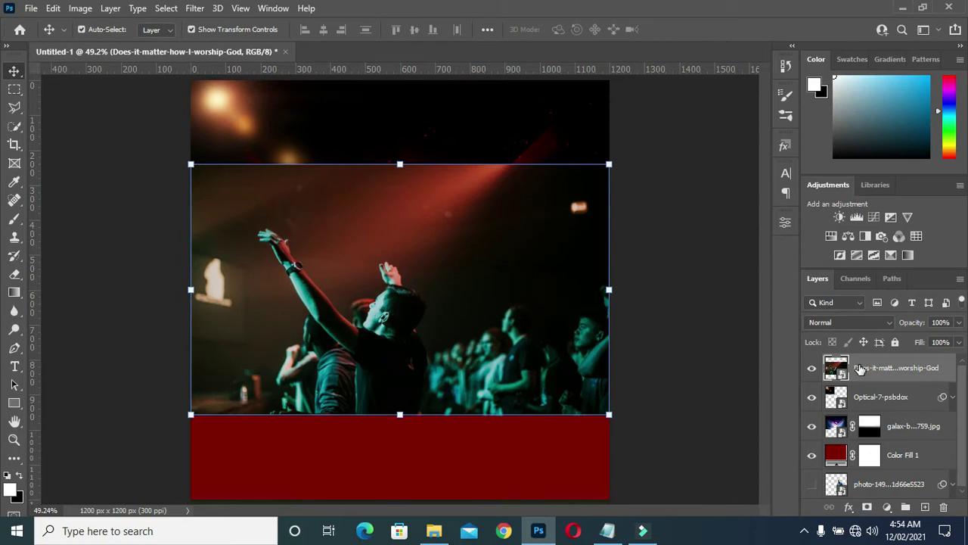
{"action": "left_click", "coordinate": [856, 322]}
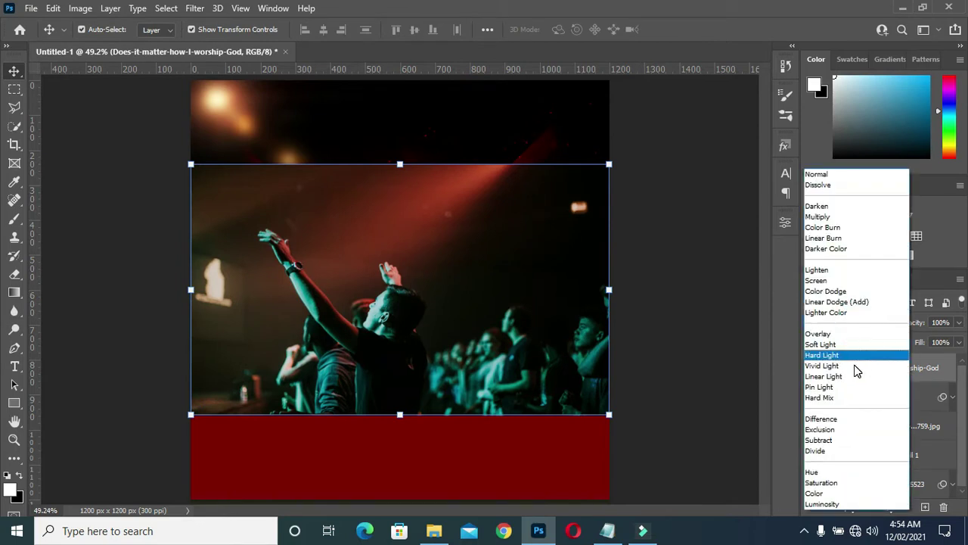
{"action": "left_click", "coordinate": [849, 350]}
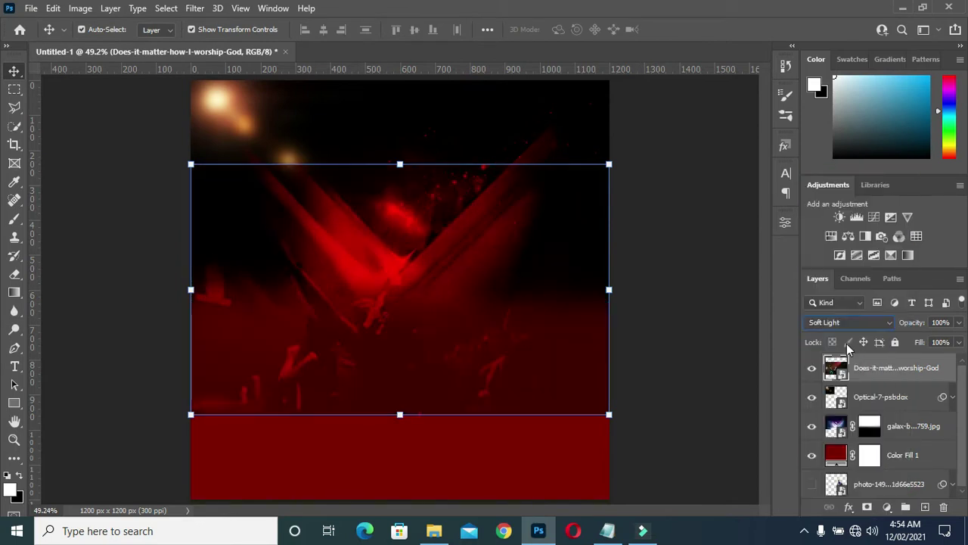
Step: Mask the concert photo and gradient-fade its lower edge into the red band
{"action": "left_click", "coordinate": [868, 508]}
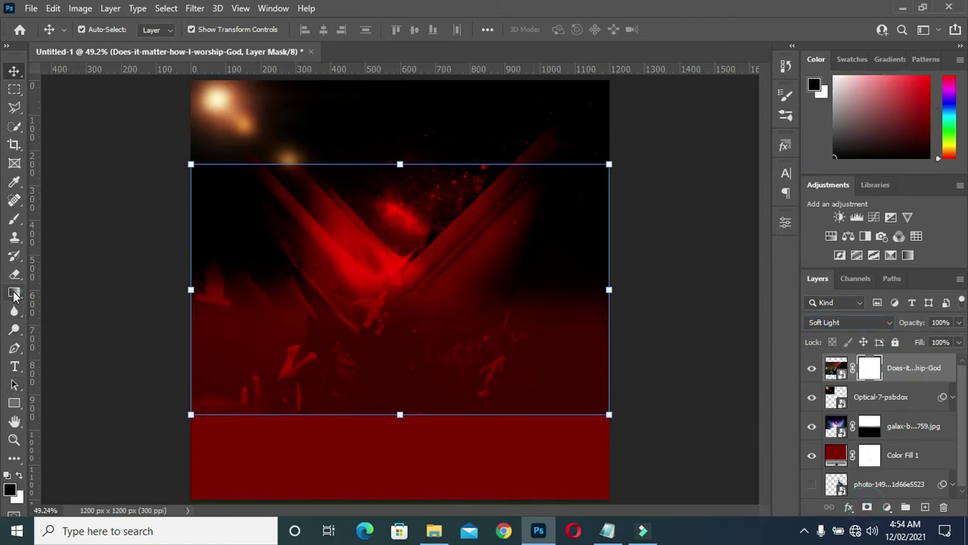
{"action": "left_click", "coordinate": [14, 293]}
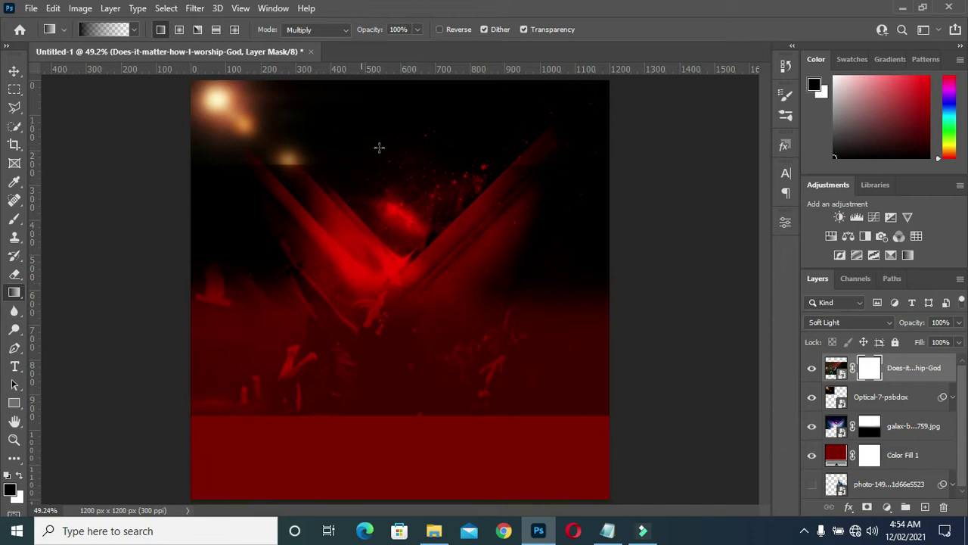
{"action": "left_click_drag", "start_coordinate": [384, 141], "coordinate": [386, 313]}
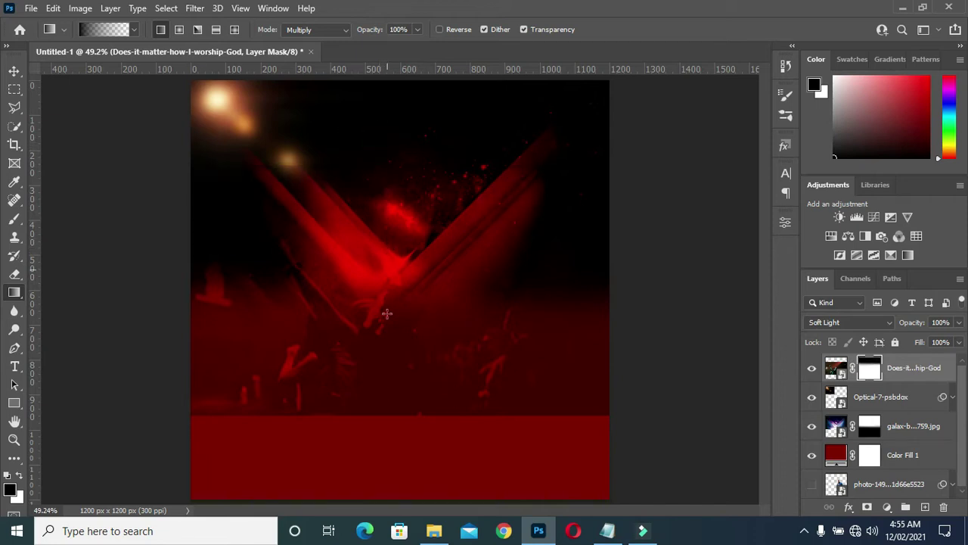
{"action": "mouse_move", "coordinate": [392, 441]}
{"action": "left_mouse_down"}
{"action": "mouse_move", "coordinate": [391, 408]}
{"action": "mouse_move", "coordinate": [374, 448]}
{"action": "mouse_move", "coordinate": [376, 363]}
{"action": "left_mouse_up"}
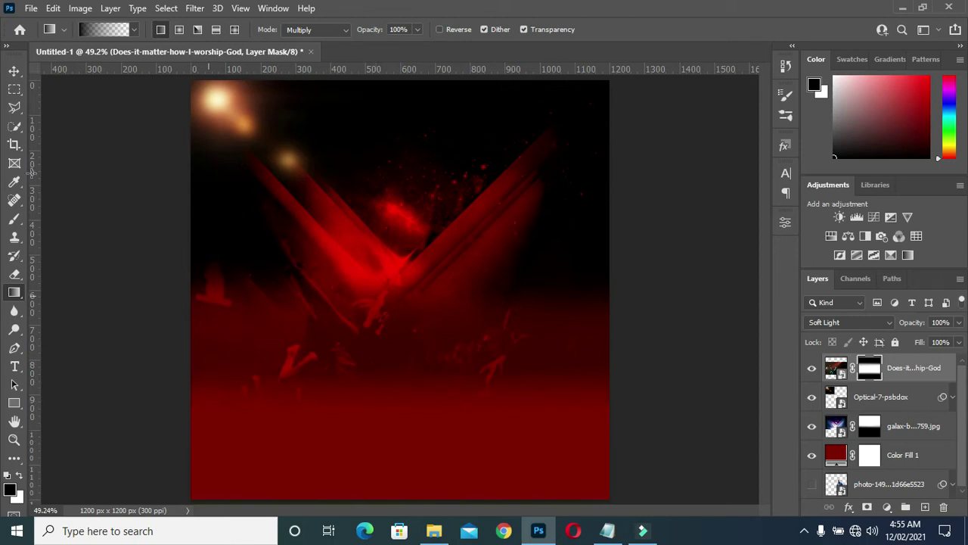
{"action": "left_click", "coordinate": [15, 71]}
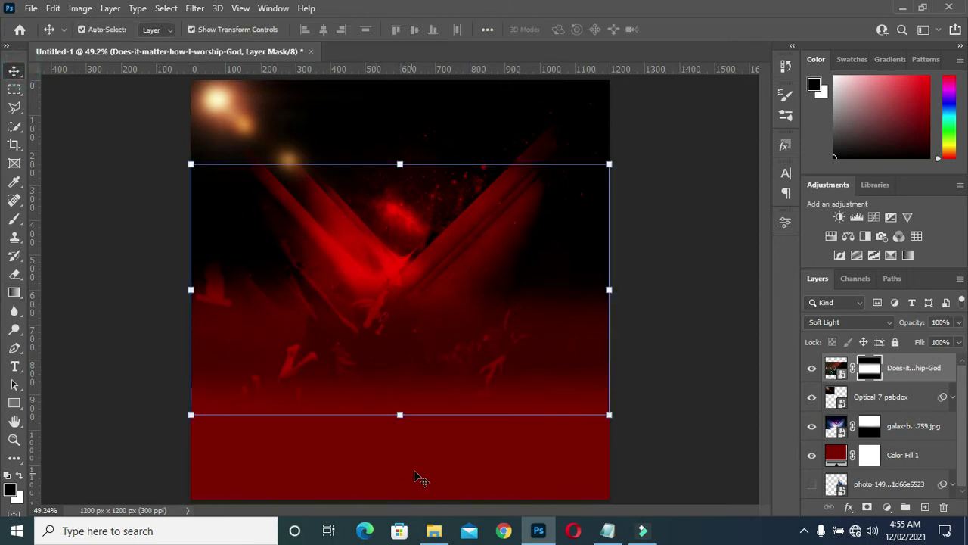
{"action": "left_click", "coordinate": [434, 530]}
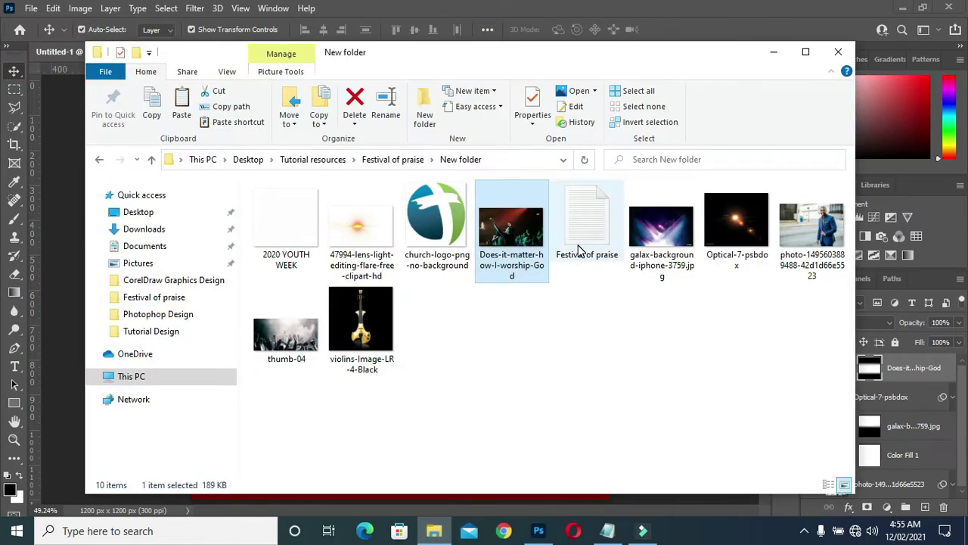
Step: Place the thumb-04 raised-hands image, enlarged and positioned mid-flyer
{"action": "left_click", "coordinate": [295, 325]}
{"action": "mouse_move", "coordinate": [293, 336]}
{"action": "left_mouse_down"}
{"action": "mouse_move", "coordinate": [50, 368]}
{"action": "mouse_move", "coordinate": [70, 367]}
{"action": "left_mouse_up"}
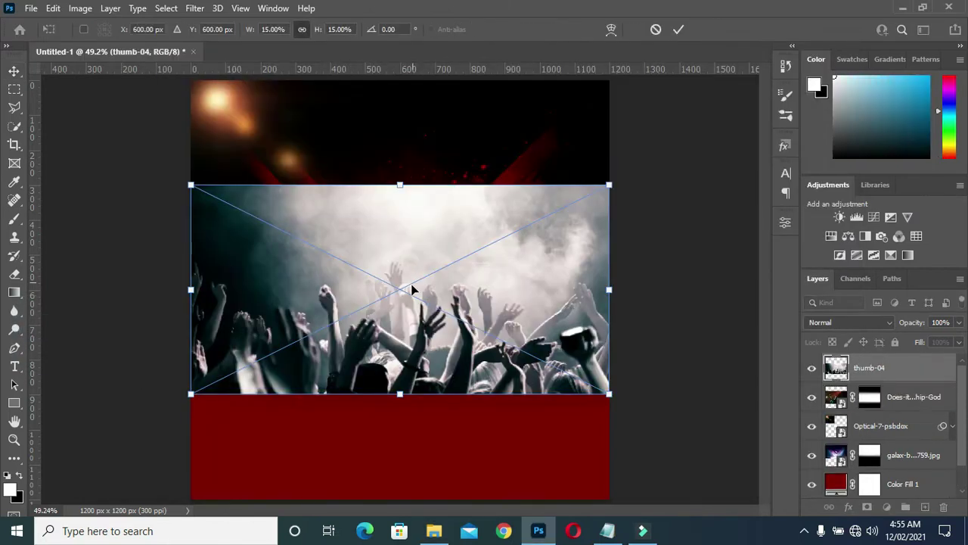
{"action": "left_click_drag", "start_coordinate": [387, 352], "coordinate": [387, 360]}
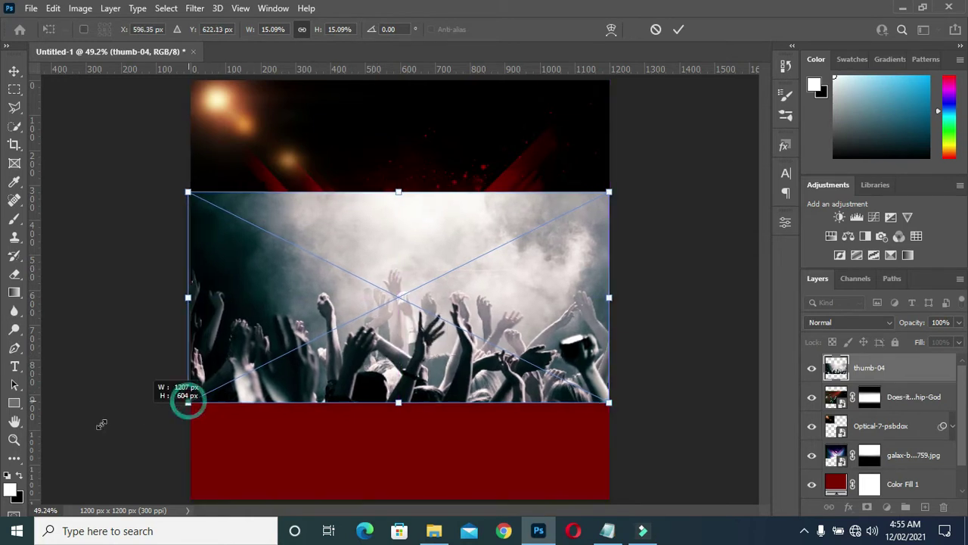
{"action": "left_click_drag", "start_coordinate": [190, 401], "coordinate": [112, 443]}
{"action": "left_click_drag", "start_coordinate": [321, 374], "coordinate": [318, 349]}
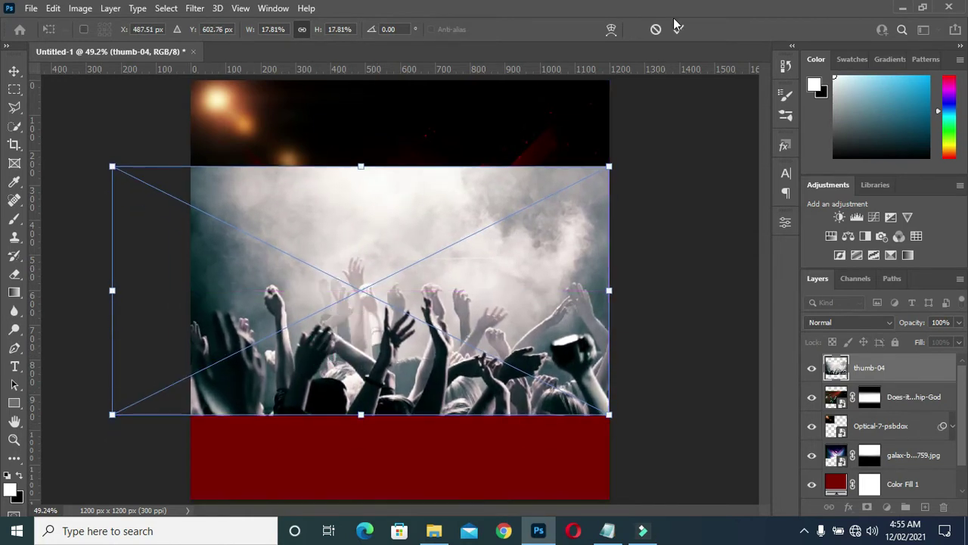
{"action": "left_click", "coordinate": [677, 30]}
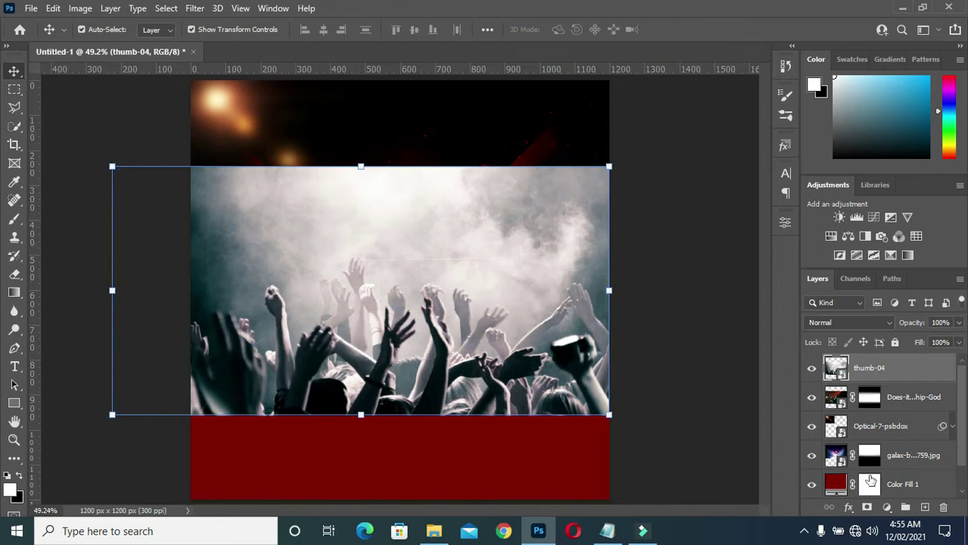
Step: Mask thumb-04 and gradient-fade its bottom and top edges into the red
{"action": "left_click", "coordinate": [867, 508]}
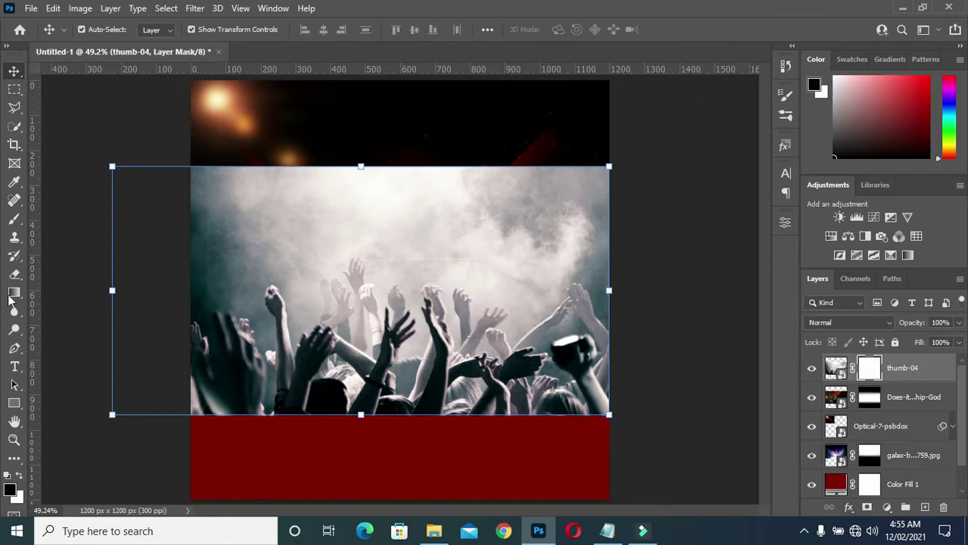
{"action": "left_click", "coordinate": [15, 293]}
{"action": "left_click_drag", "start_coordinate": [295, 432], "coordinate": [297, 360]}
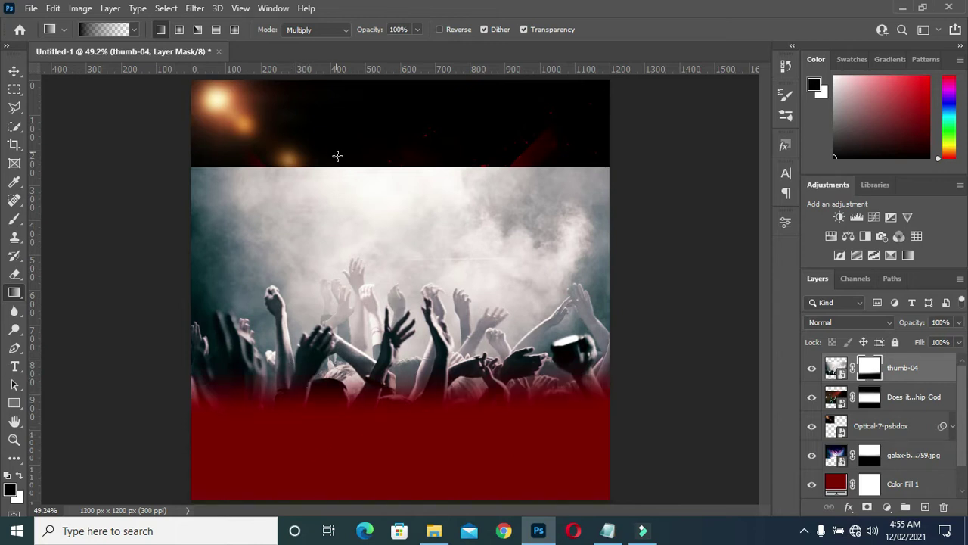
{"action": "left_click_drag", "start_coordinate": [337, 155], "coordinate": [337, 240]}
{"action": "left_click_drag", "start_coordinate": [338, 156], "coordinate": [336, 244]}
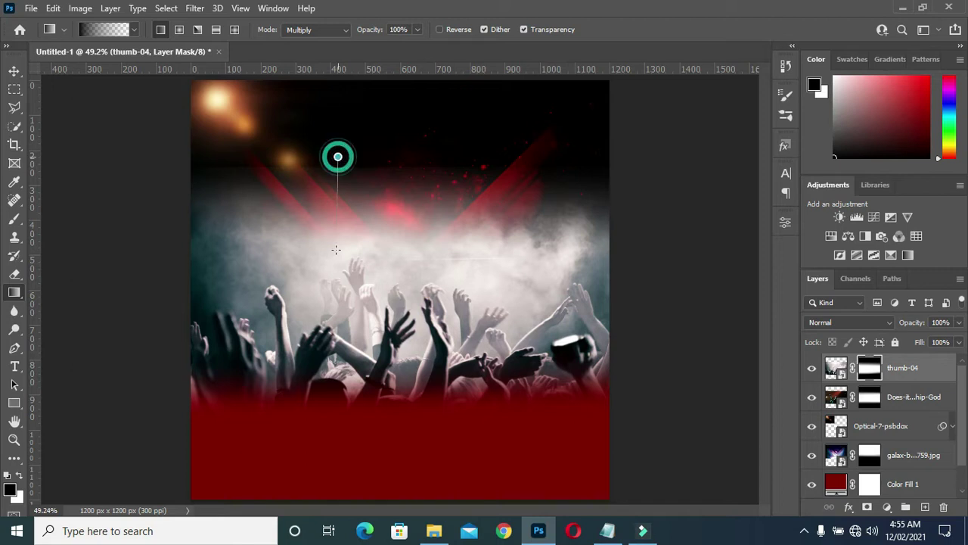
{"action": "left_click_drag", "start_coordinate": [336, 178], "coordinate": [326, 295]}
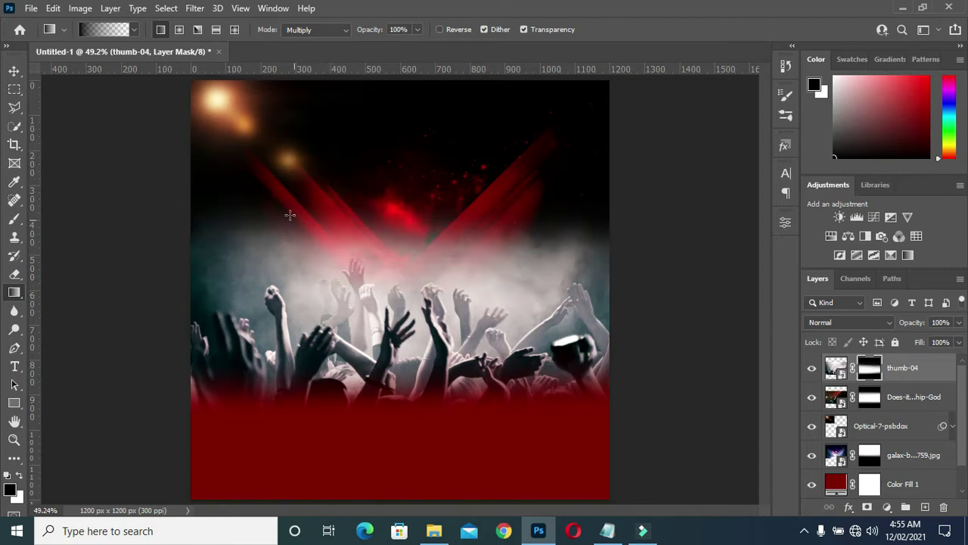
{"action": "left_click_drag", "start_coordinate": [270, 182], "coordinate": [270, 273]}
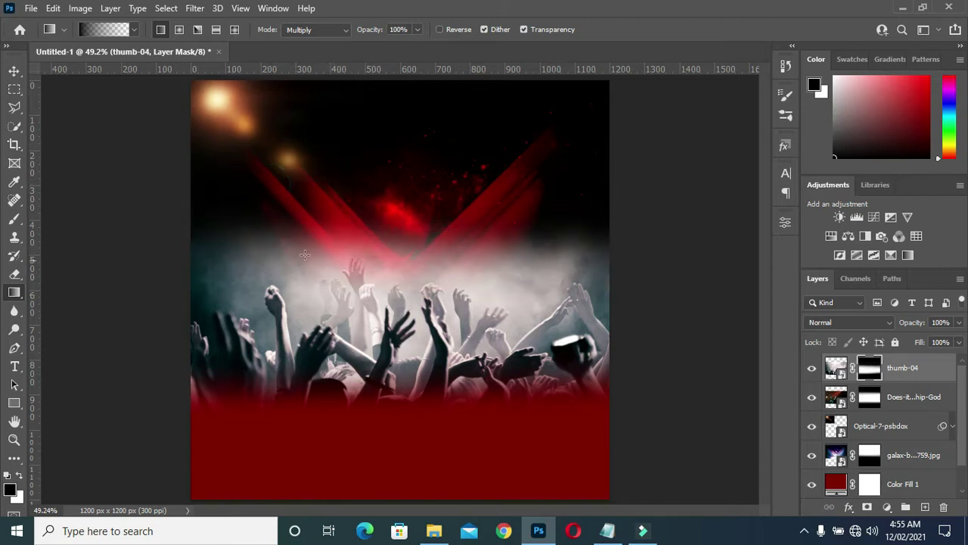
{"action": "left_click", "coordinate": [14, 71]}
{"action": "key", "text": "ctrl+2"}
{"action": "key", "text": "x"}
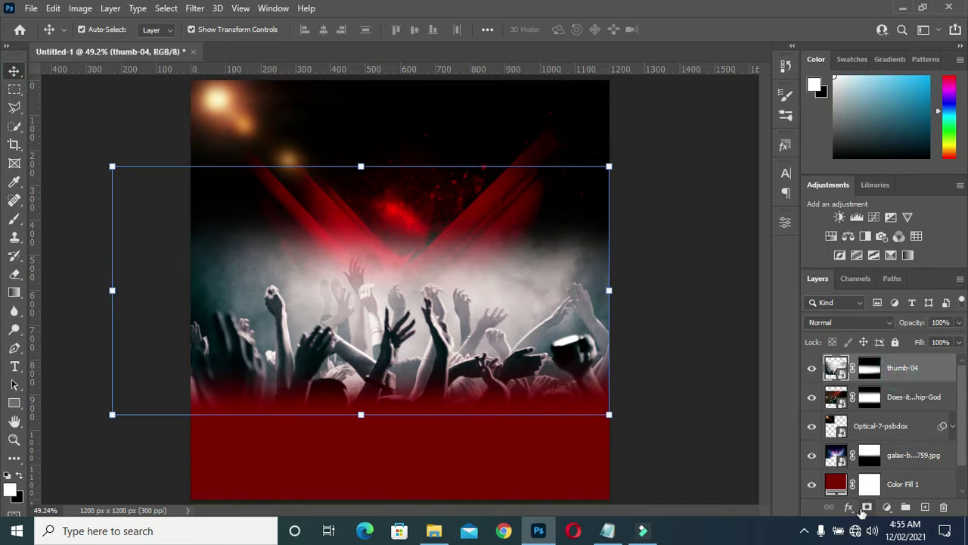
Step: Set the thumb-04 layer to Luminosity blend mode at 24% opacity
{"action": "left_click", "coordinate": [852, 325]}
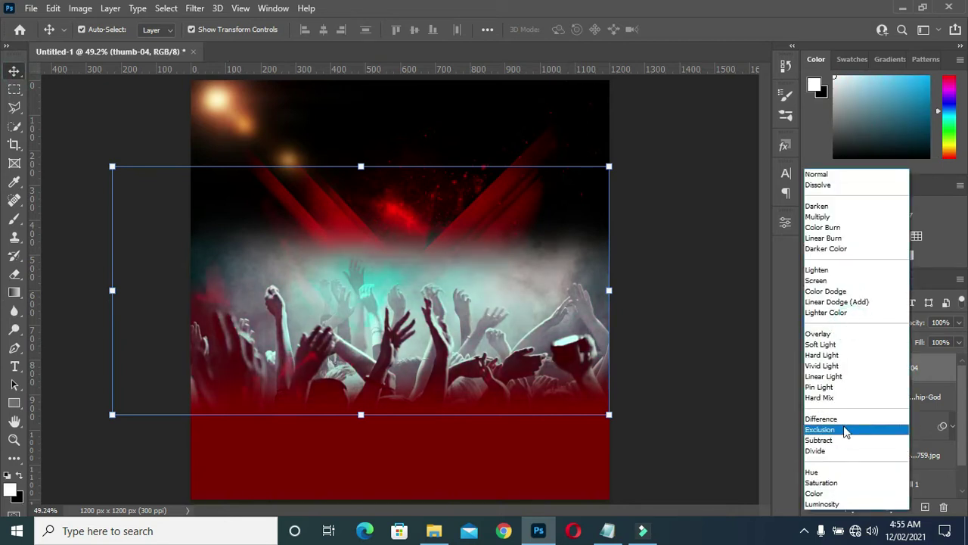
{"action": "left_click", "coordinate": [831, 506]}
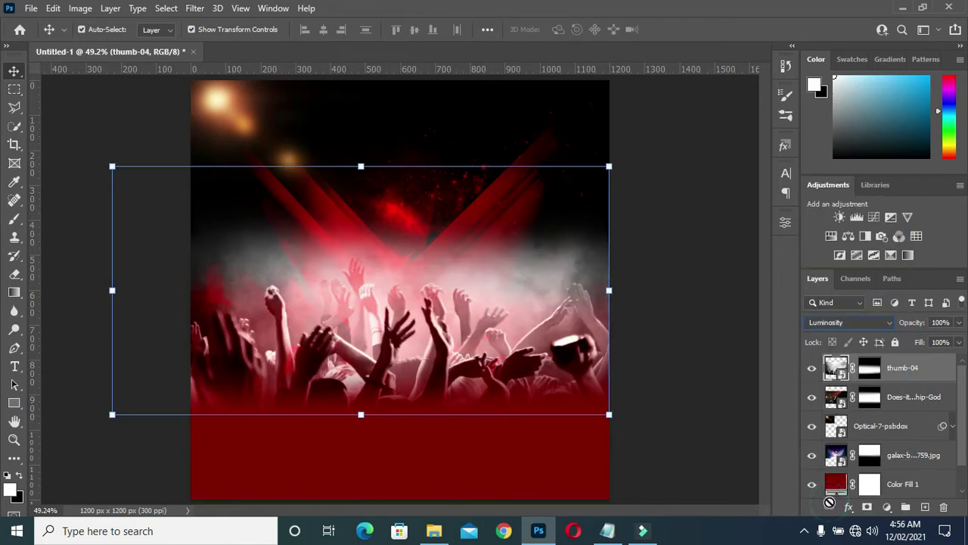
{"action": "left_click_drag", "start_coordinate": [913, 324], "coordinate": [882, 325]}
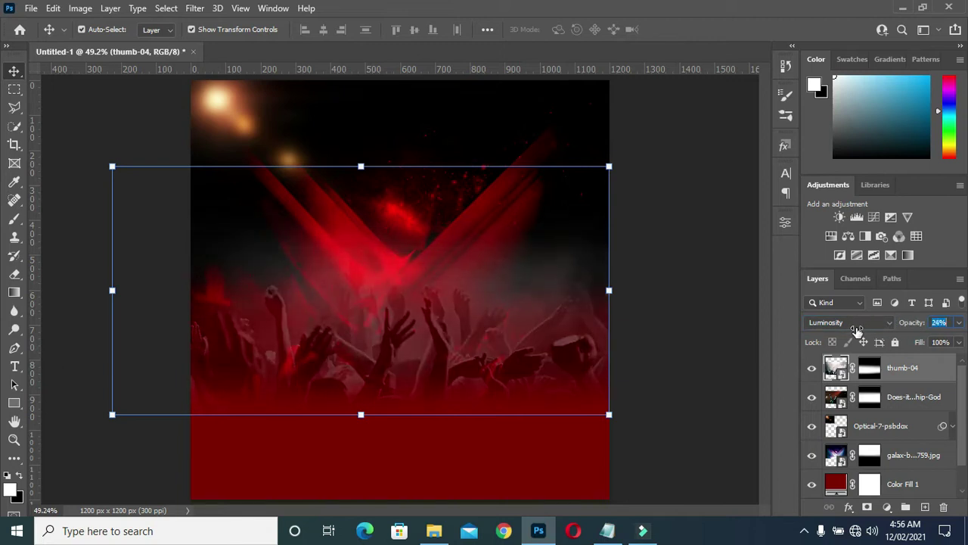
{"action": "left_click", "coordinate": [673, 315]}
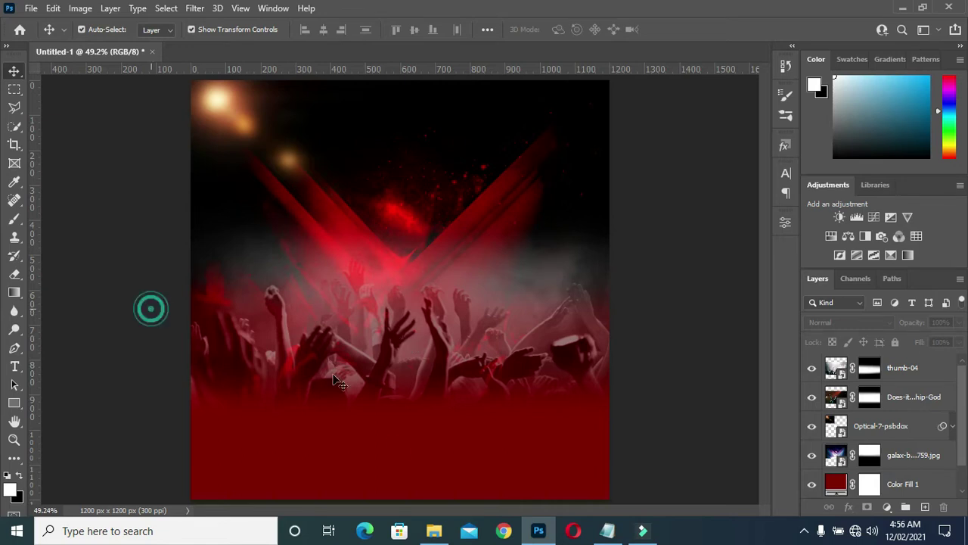
{"action": "left_click", "coordinate": [434, 532]}
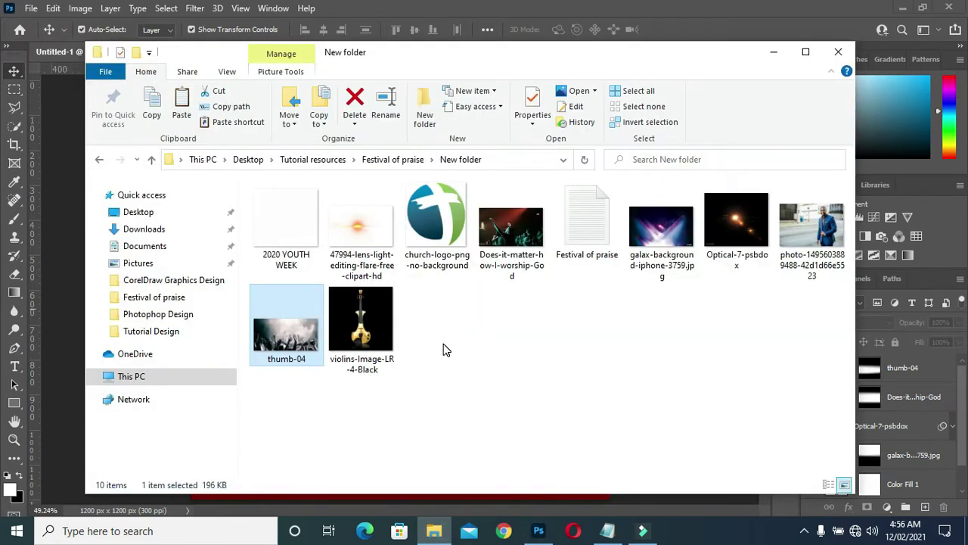
Step: Place the violins-Image-LR-4-Black image and blend it in Screen mode
{"action": "double_click", "coordinate": [361, 310]}
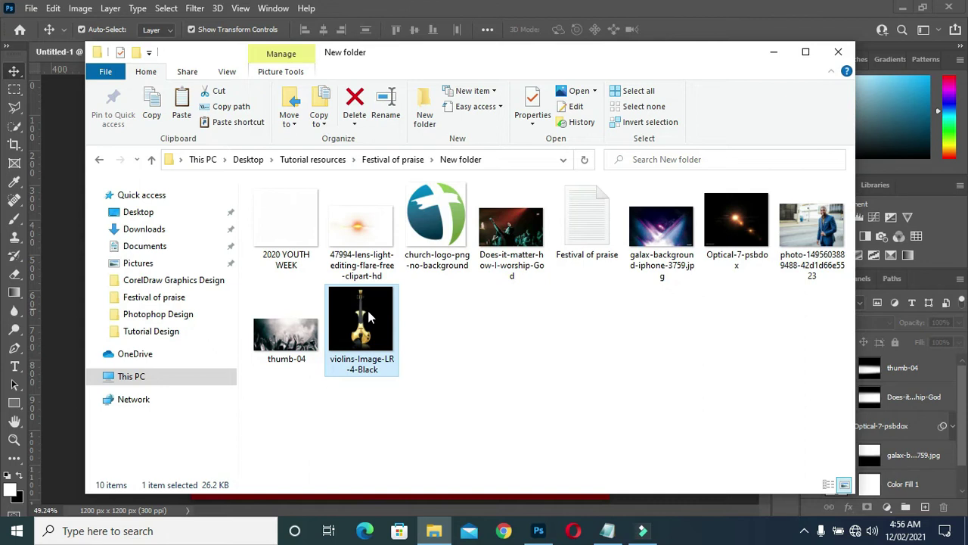
{"action": "left_click_drag", "start_coordinate": [368, 318], "coordinate": [68, 318]}
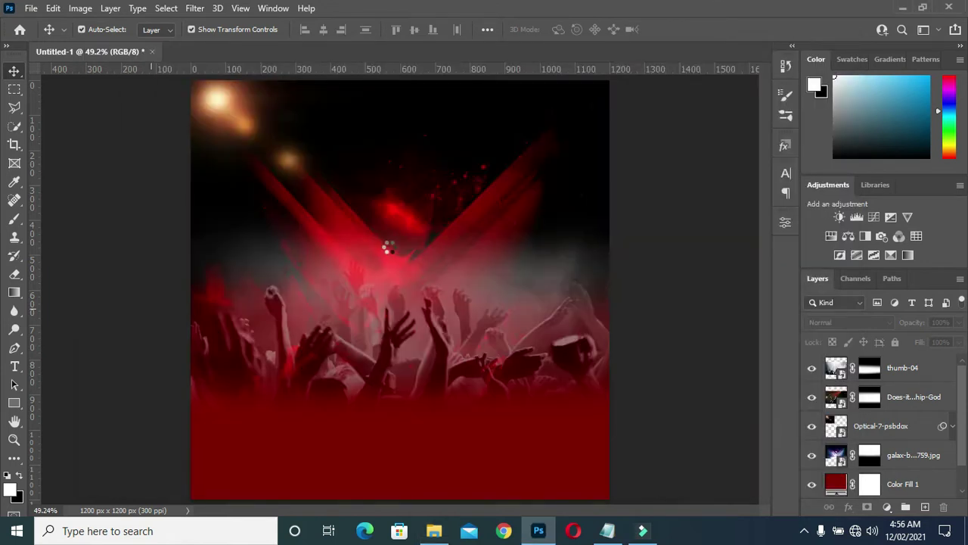
{"action": "left_click", "coordinate": [678, 29]}
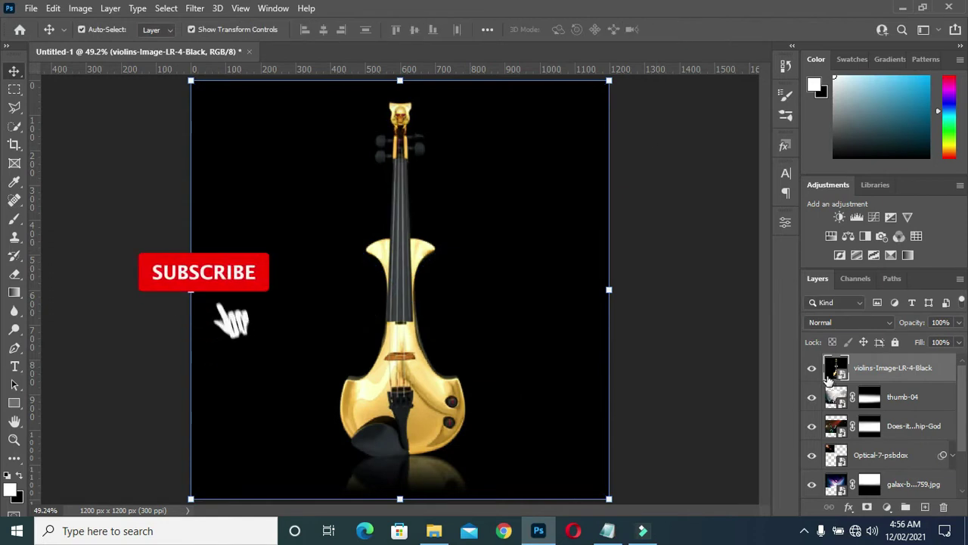
{"action": "left_click", "coordinate": [850, 323]}
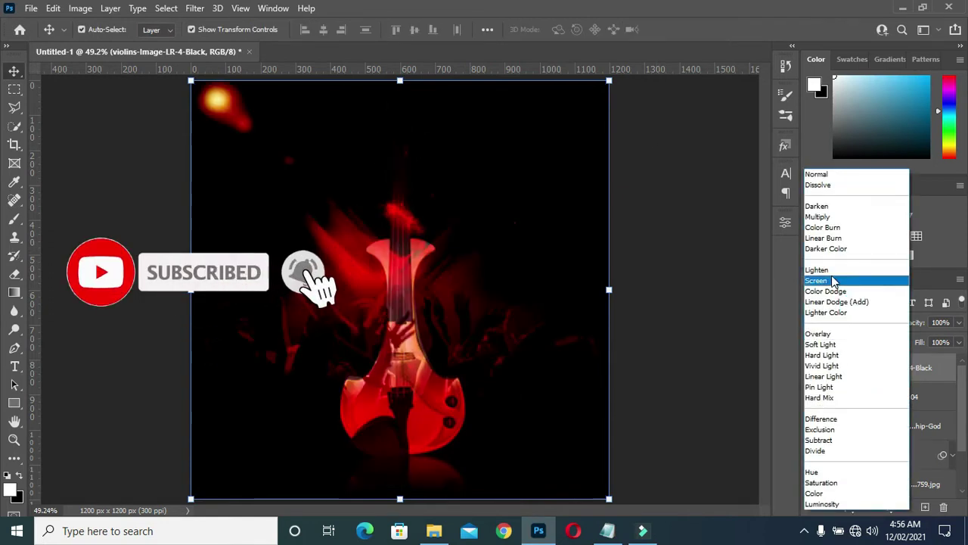
{"action": "left_click", "coordinate": [832, 280]}
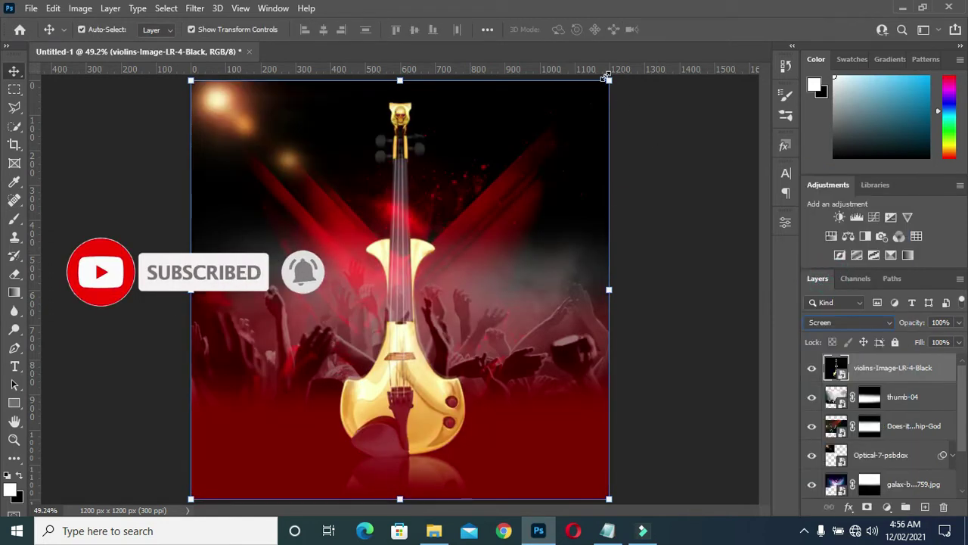
Step: Scale the violin to about 14% and move it to the top centre
{"action": "key", "text": "ctrl+t"}
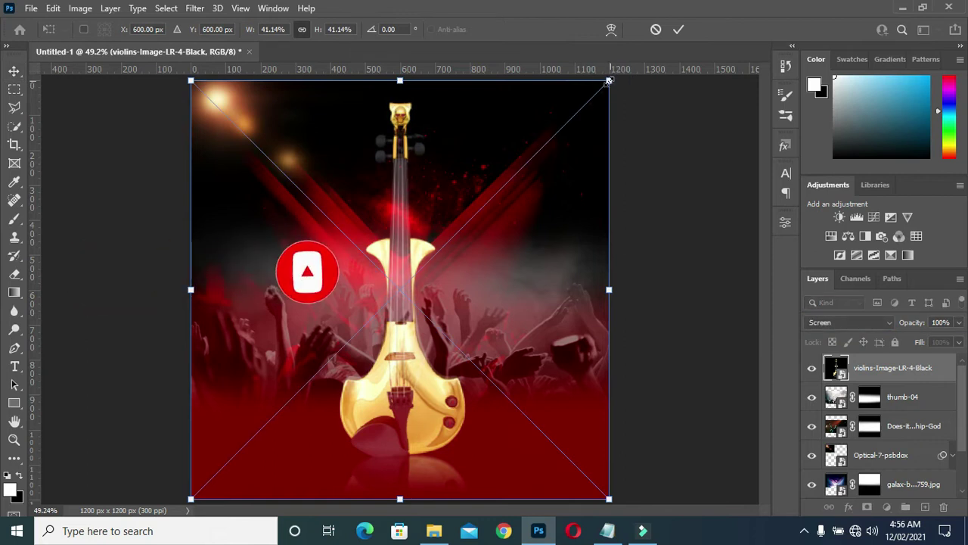
{"action": "left_click_drag", "start_coordinate": [611, 80], "coordinate": [335, 354]}
{"action": "mouse_move", "coordinate": [305, 417]}
{"action": "left_mouse_down"}
{"action": "mouse_move", "coordinate": [463, 155]}
{"action": "mouse_move", "coordinate": [445, 156]}
{"action": "left_mouse_up"}
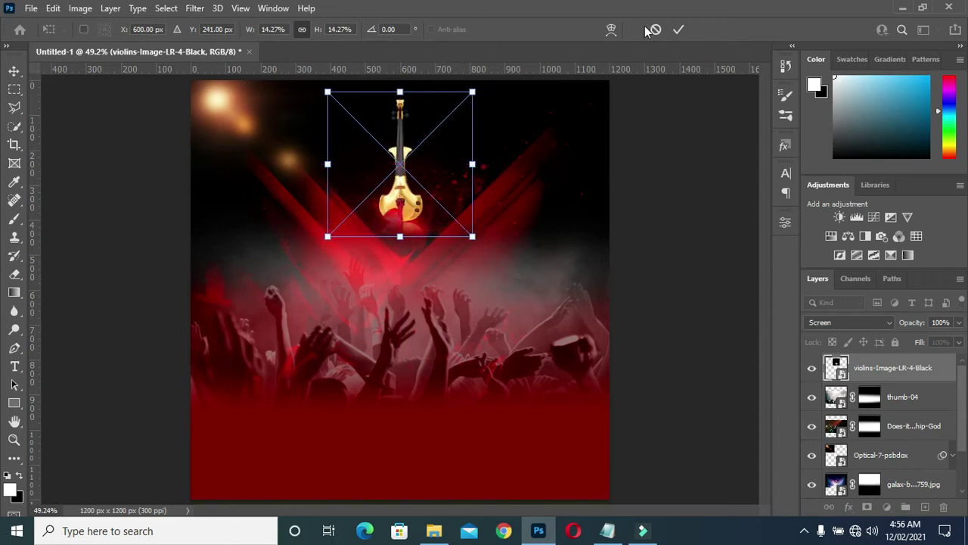
{"action": "left_click", "coordinate": [678, 29]}
{"action": "left_click", "coordinate": [698, 149]}
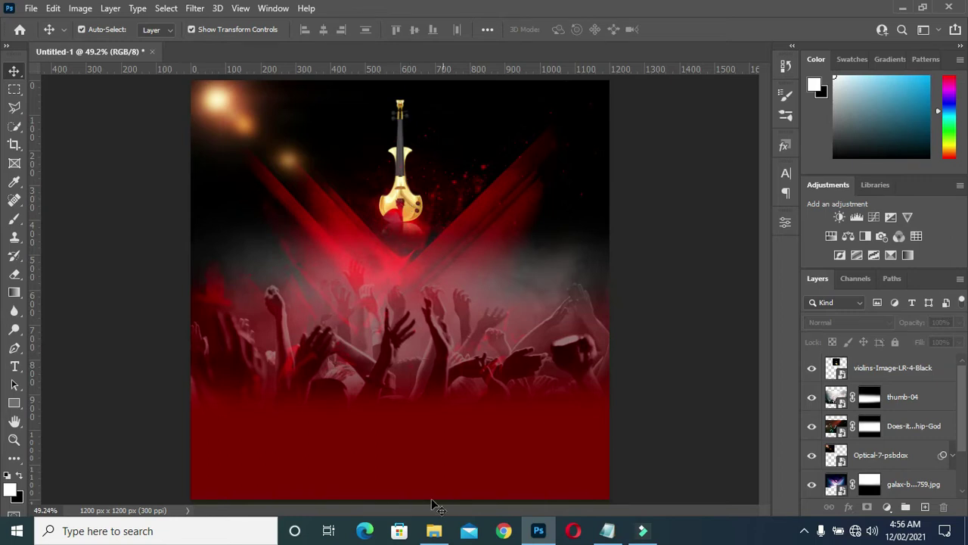
{"action": "left_click", "coordinate": [434, 530]}
Step: Place church-logo-png-no-background, shrunk small, at the top left beside the violin
{"action": "left_click", "coordinate": [440, 220]}
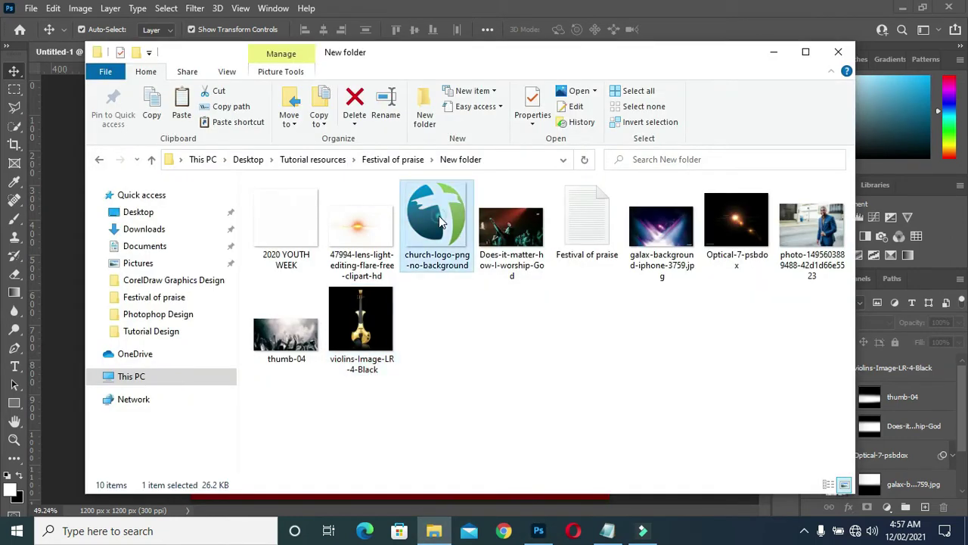
{"action": "mouse_move", "coordinate": [440, 220]}
{"action": "left_mouse_down"}
{"action": "mouse_move", "coordinate": [72, 321]}
{"action": "mouse_move", "coordinate": [250, 227]}
{"action": "left_mouse_up"}
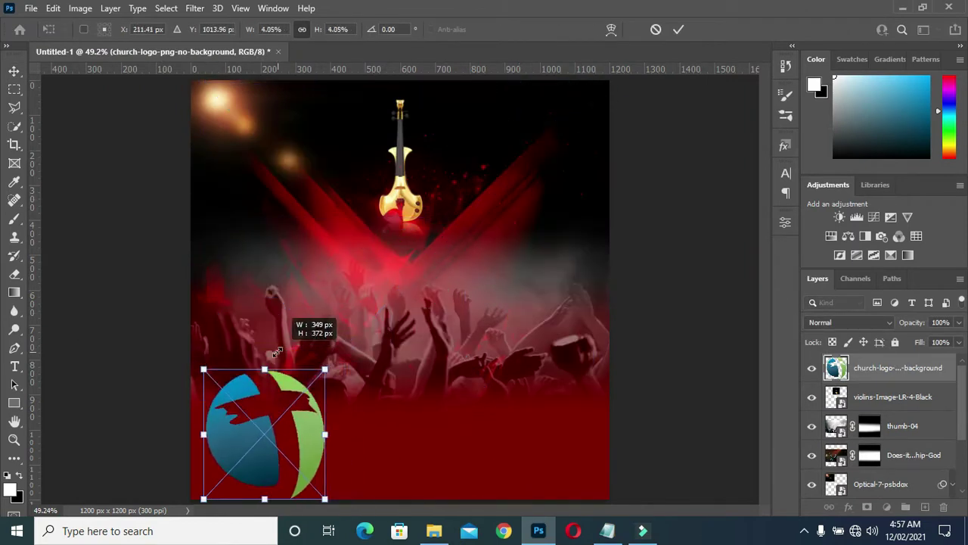
{"action": "left_click_drag", "start_coordinate": [596, 79], "coordinate": [270, 429]}
{"action": "left_click_drag", "start_coordinate": [217, 470], "coordinate": [276, 155]}
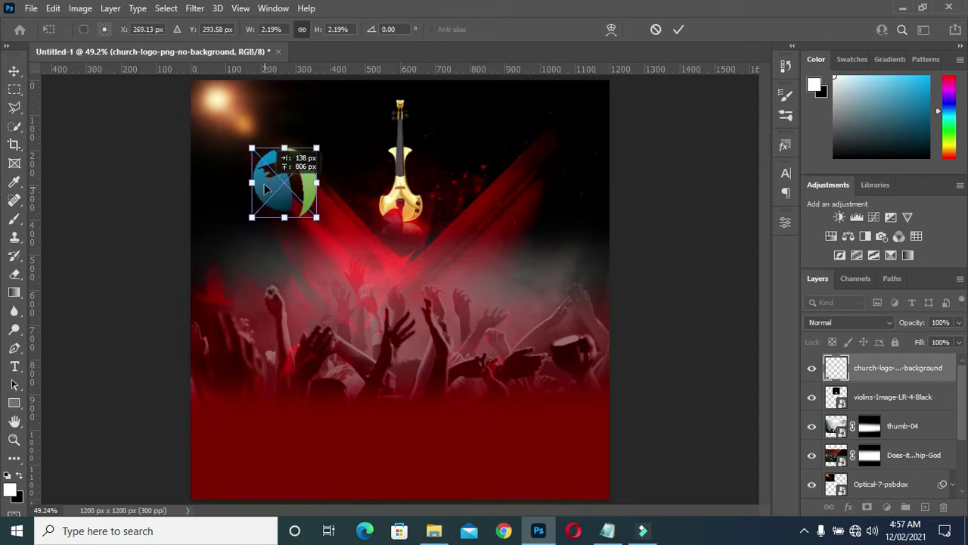
{"action": "mouse_move", "coordinate": [325, 182]}
{"action": "left_mouse_down"}
{"action": "mouse_move", "coordinate": [292, 159]}
{"action": "mouse_move", "coordinate": [287, 136]}
{"action": "left_mouse_up"}
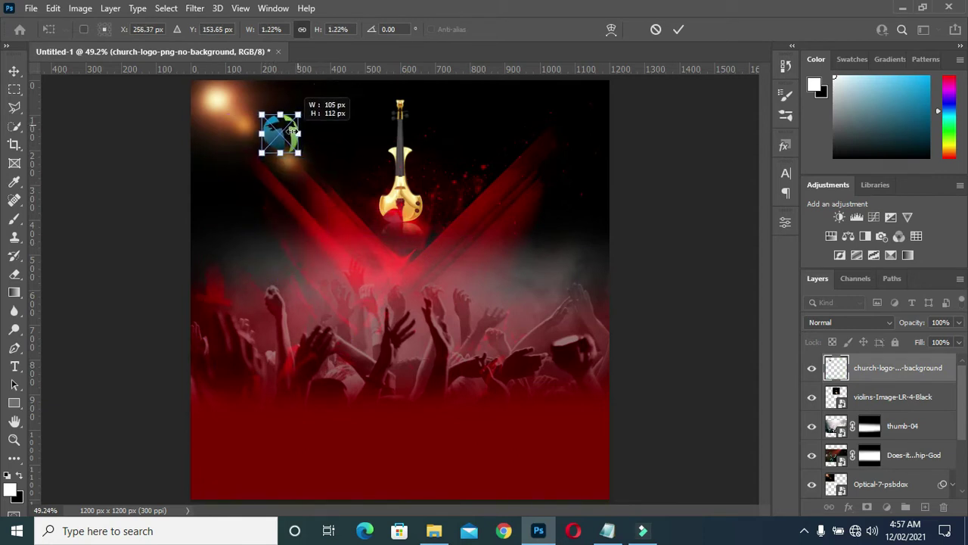
{"action": "left_click_drag", "start_coordinate": [278, 144], "coordinate": [311, 119]}
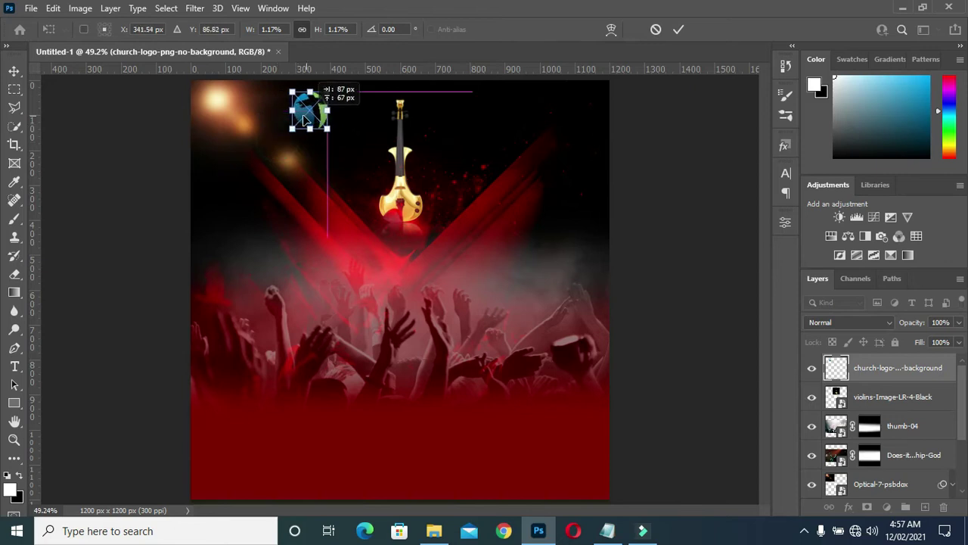
{"action": "left_click", "coordinate": [679, 29]}
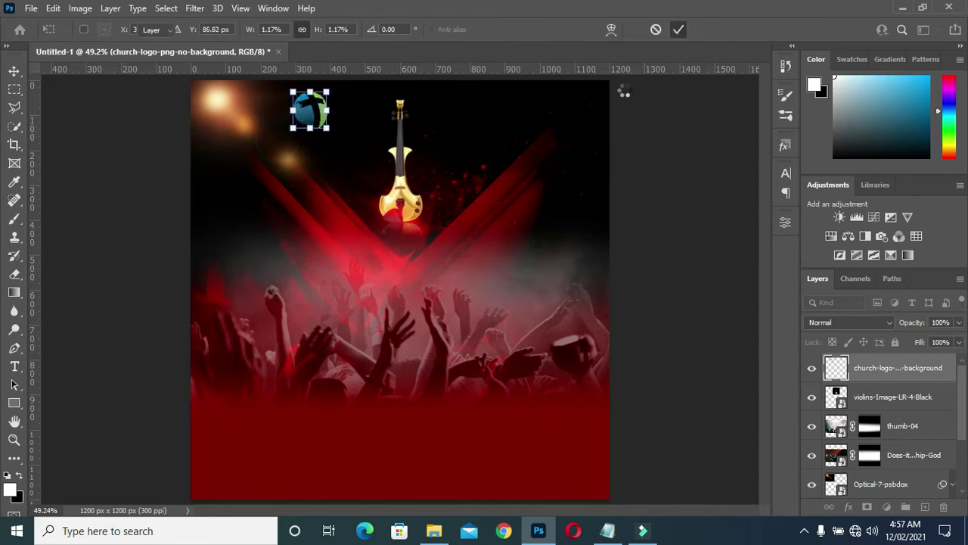
Step: Nudge the logo down, then select the violin and thumb-04 layers
{"action": "key", "text": "Down"}
{"action": "key", "text": "Down"}
{"action": "key", "text": "Down"}
{"action": "key", "text": "Down"}
{"action": "key", "text": "Down"}
{"action": "key", "text": "Down"}
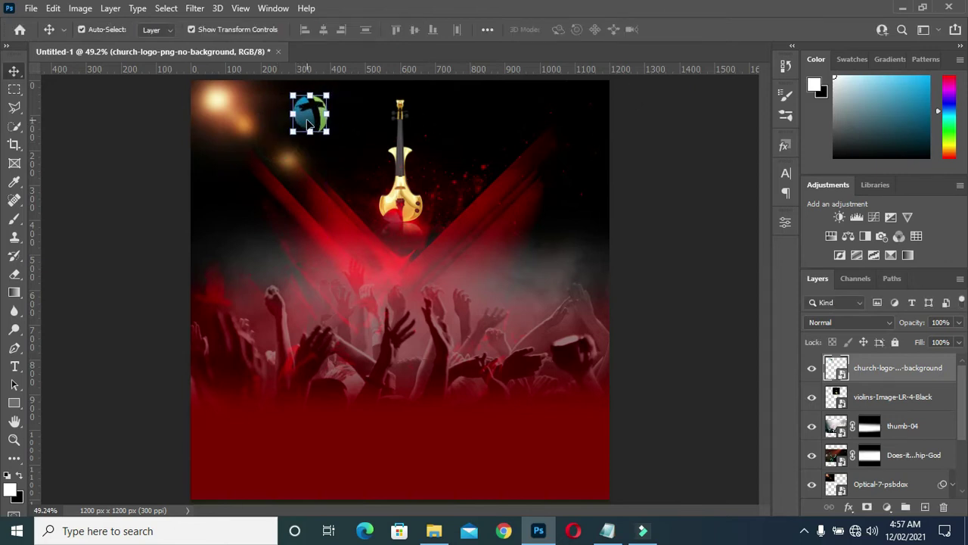
{"action": "left_click", "coordinate": [690, 203]}
{"action": "left_click", "coordinate": [870, 399]}
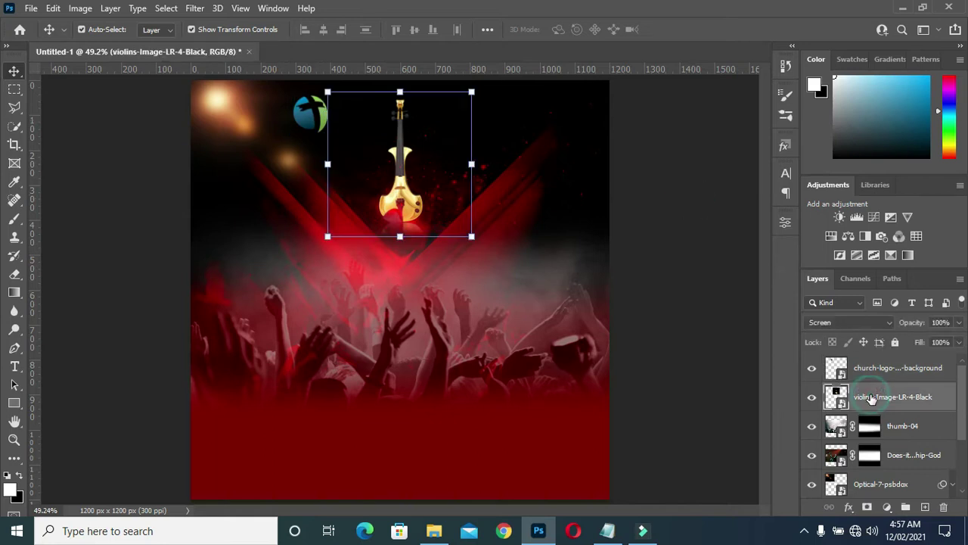
{"action": "left_click", "coordinate": [906, 426]}
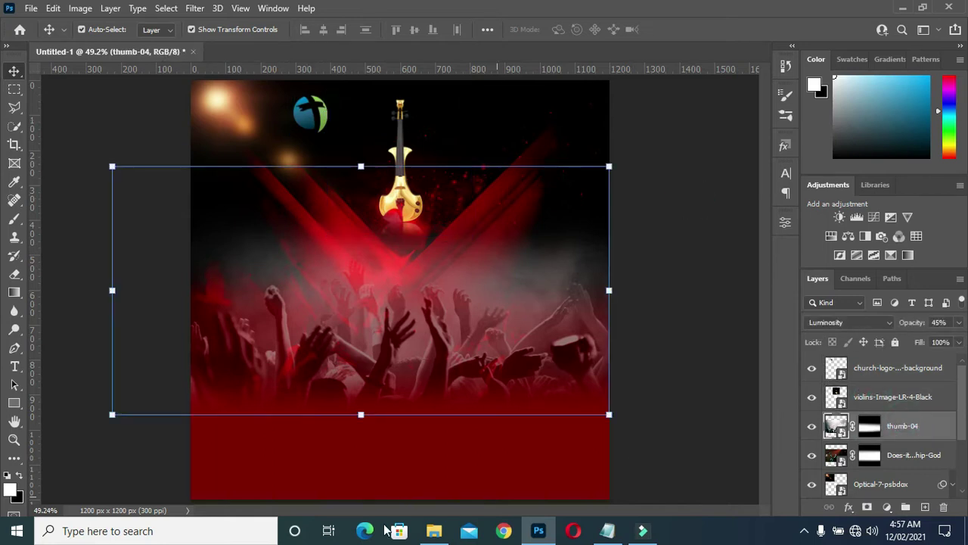
{"action": "left_click", "coordinate": [433, 530]}
Step: Place the 2020 YOUTH WEEK light-beam image, enlarged and shifted to cover the canvas
{"action": "mouse_move", "coordinate": [286, 223]}
{"action": "left_mouse_down"}
{"action": "mouse_move", "coordinate": [74, 314]}
{"action": "mouse_move", "coordinate": [371, 303]}
{"action": "left_mouse_up"}
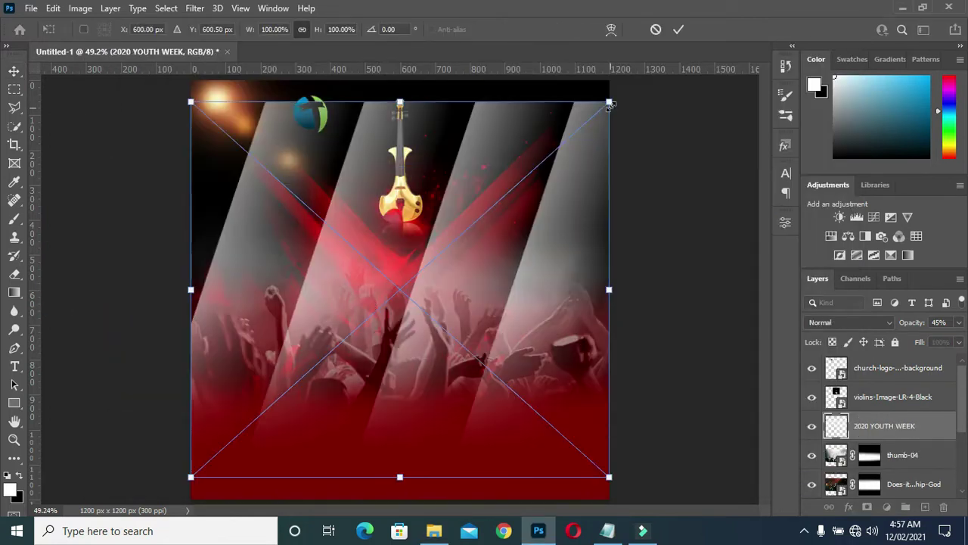
{"action": "left_click_drag", "start_coordinate": [610, 100], "coordinate": [621, 89]}
{"action": "left_click_drag", "start_coordinate": [432, 132], "coordinate": [420, 121]}
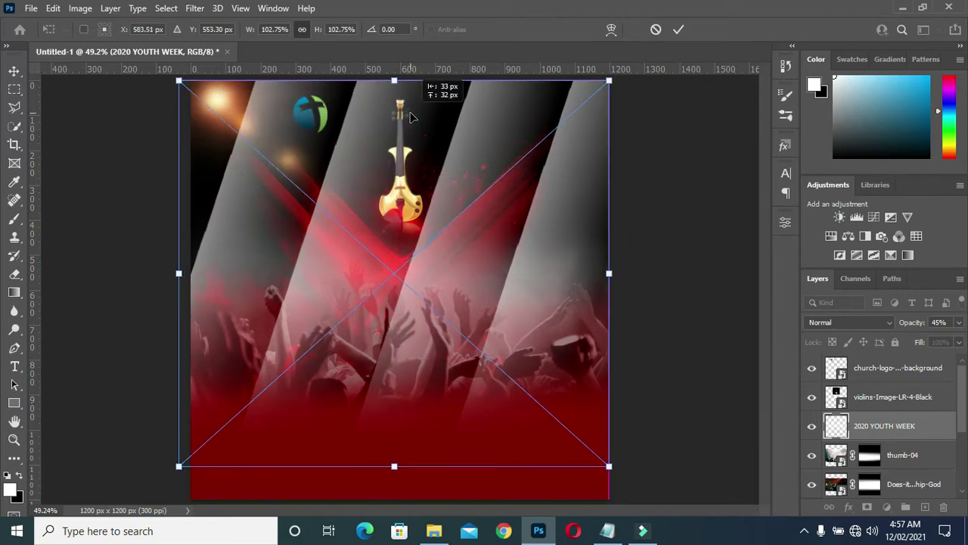
{"action": "left_click", "coordinate": [678, 29]}
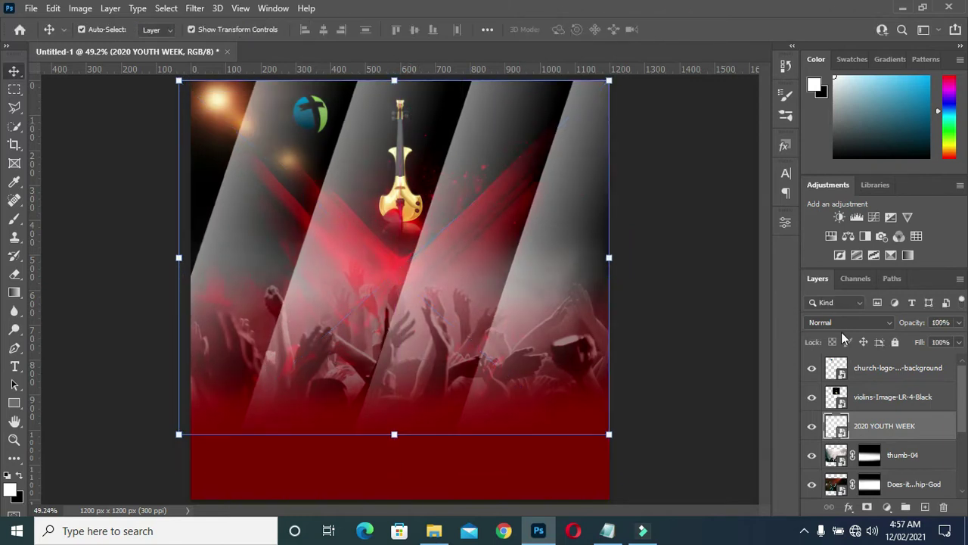
Step: Blend the light-beam layer in Overlay mode at 92% opacity
{"action": "left_click", "coordinate": [845, 323]}
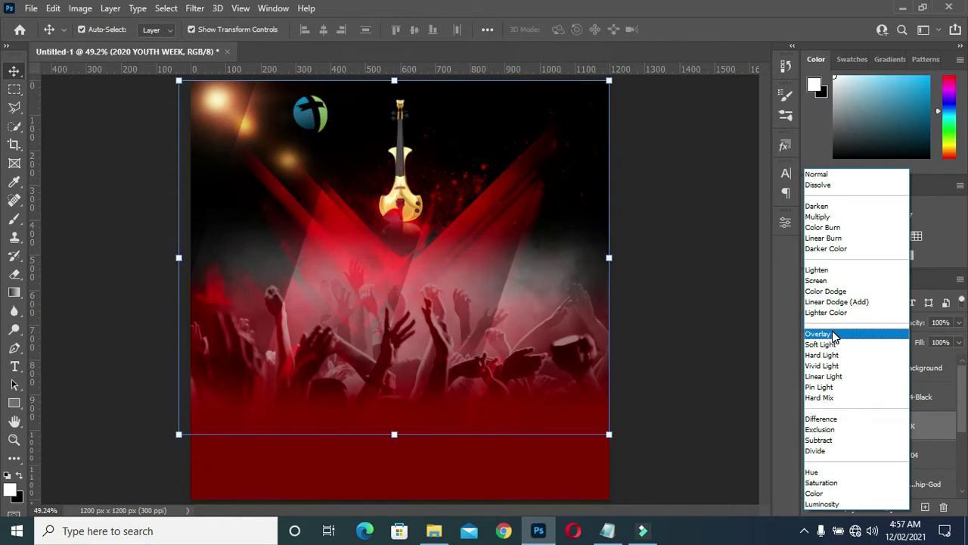
{"action": "left_click", "coordinate": [834, 336]}
{"action": "left_click_drag", "start_coordinate": [917, 325], "coordinate": [912, 324]}
{"action": "left_click", "coordinate": [696, 333]}
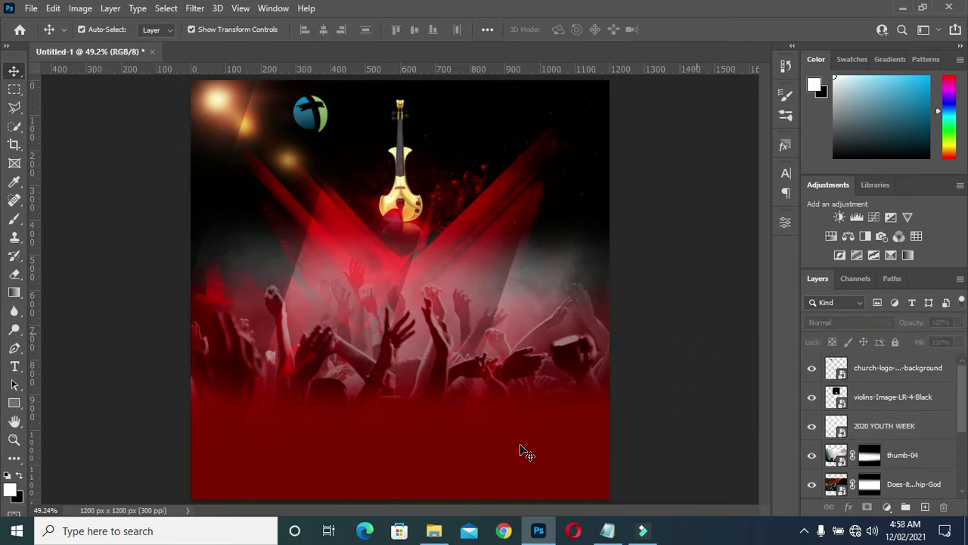
Step: Select the CHRIST COMPASSION MINISTRY LUGBE line at the top of the Notepad notes, then minimize Notepad
{"action": "left_click", "coordinate": [609, 529]}
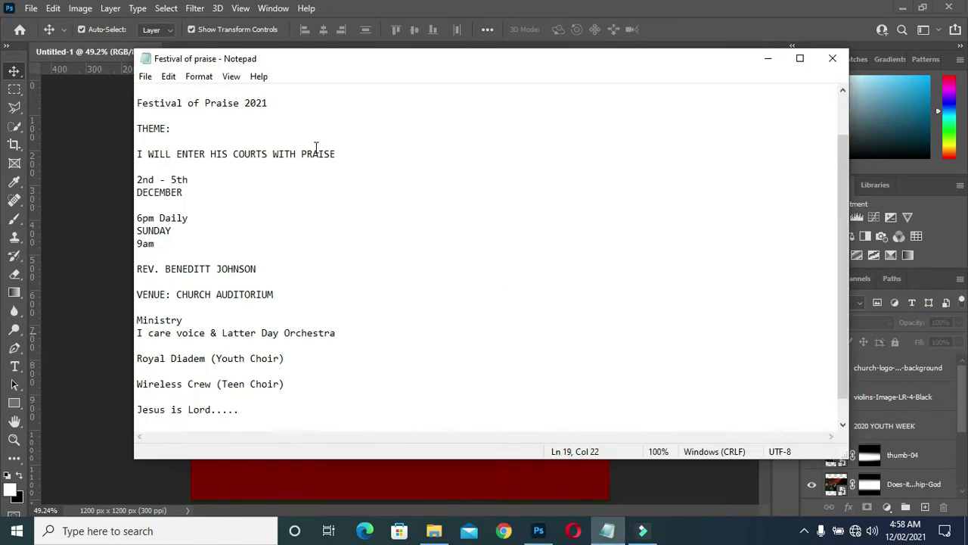
{"action": "scroll", "coordinate": [297, 117], "scroll_direction": "up", "scroll_amount": 2}
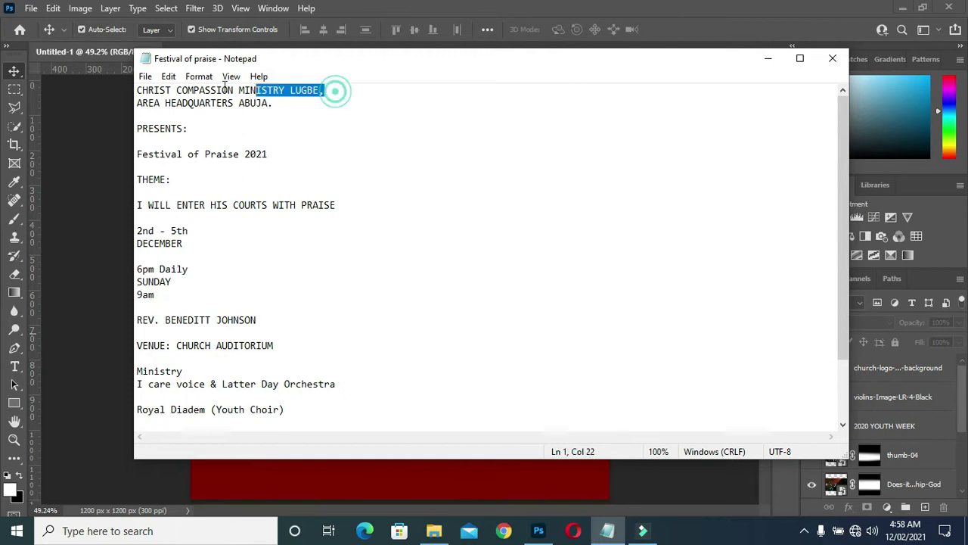
{"action": "left_click_drag", "start_coordinate": [328, 85], "coordinate": [117, 93]}
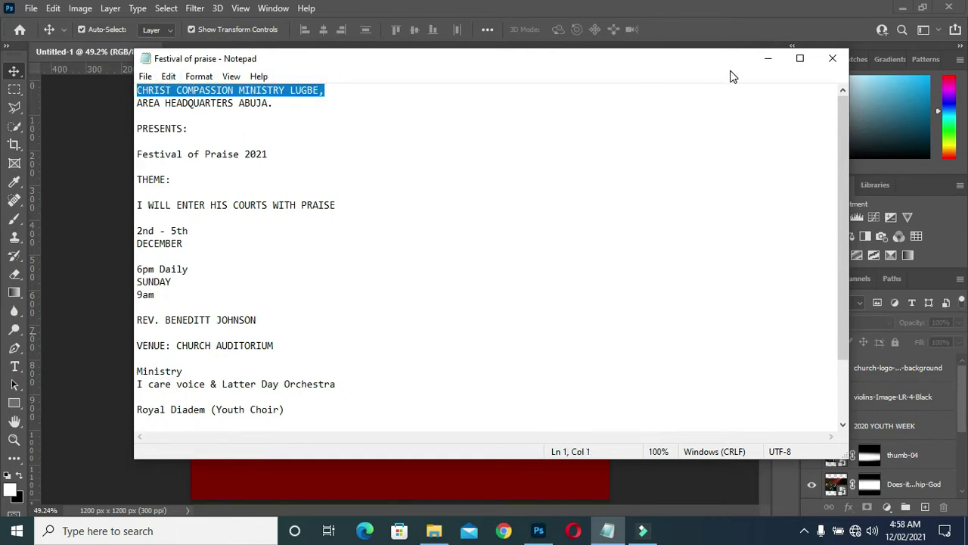
{"action": "left_click", "coordinate": [768, 59]}
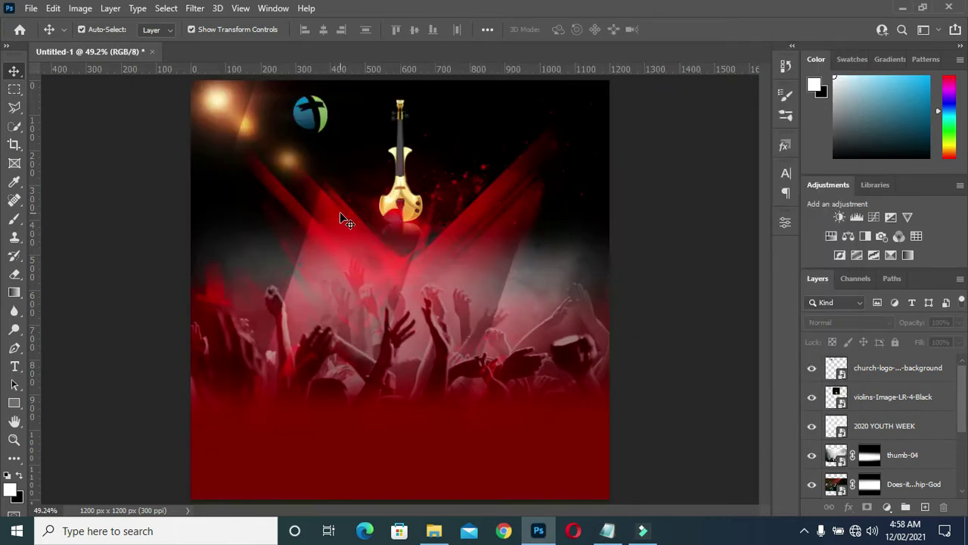
Step: Paste CHRIST COMPASSION MINISTRY LUGBE as a new text layer near the top of the flyer
{"action": "key", "text": "t"}
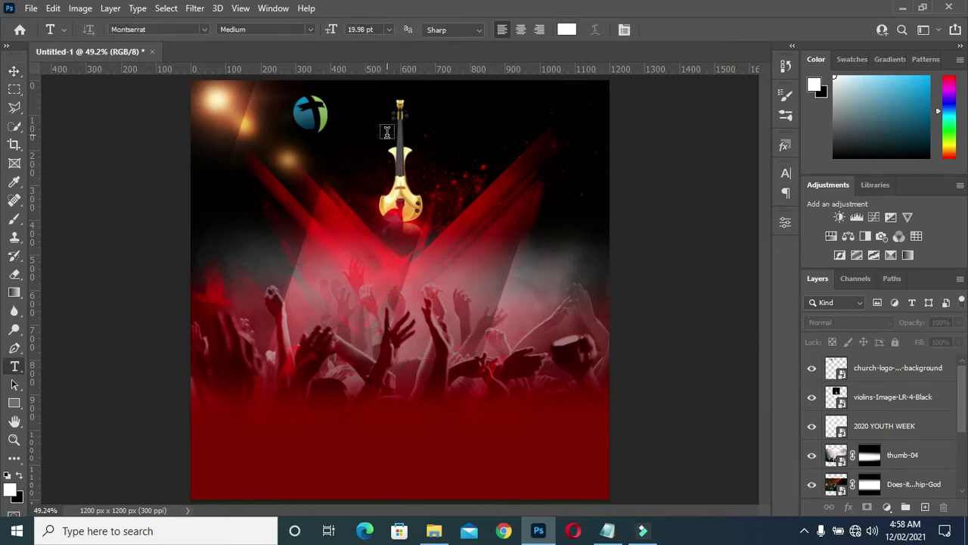
{"action": "left_click", "coordinate": [450, 130]}
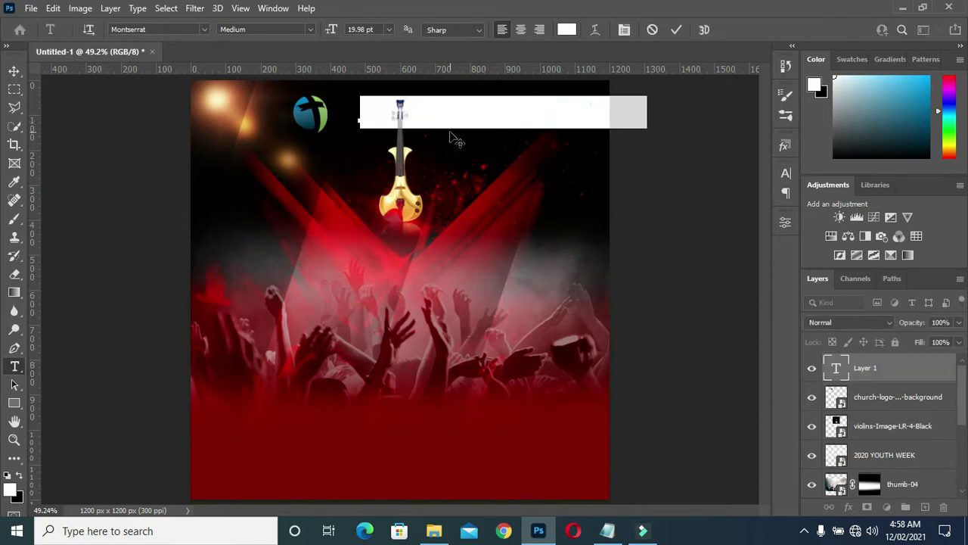
{"action": "key", "text": "ctrl+v"}
{"action": "left_click", "coordinate": [676, 29]}
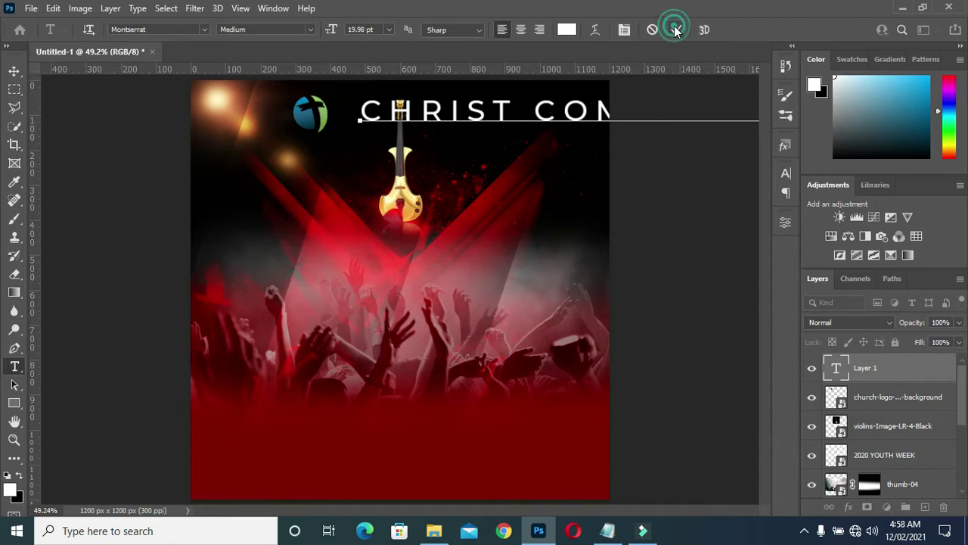
{"action": "left_click", "coordinate": [607, 108]}
Step: Reduce the ministry name's font size to 6 pt in the Character panel
{"action": "left_click", "coordinate": [787, 174]}
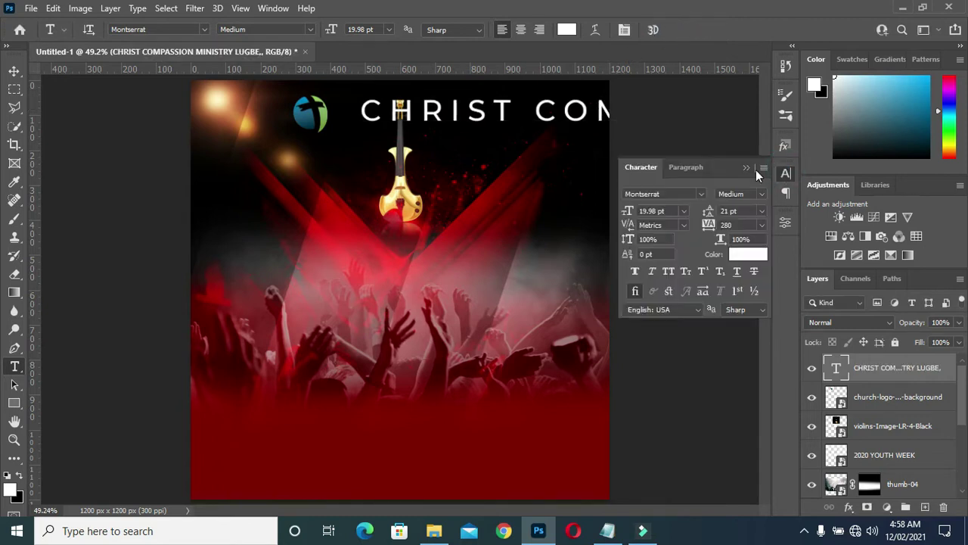
{"action": "mouse_move", "coordinate": [630, 212]}
{"action": "left_mouse_down"}
{"action": "mouse_move", "coordinate": [613, 211]}
{"action": "mouse_move", "coordinate": [621, 211]}
{"action": "left_mouse_up"}
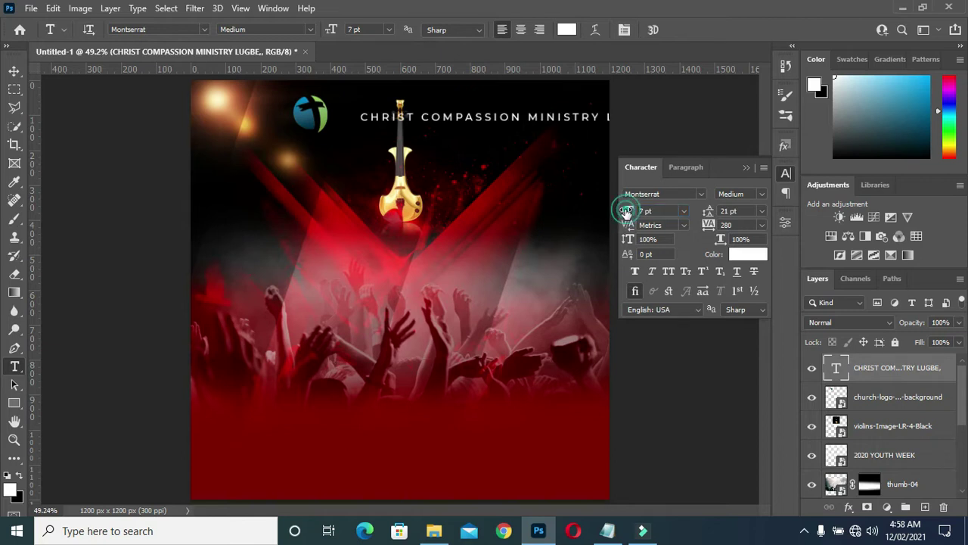
{"action": "left_click_drag", "start_coordinate": [626, 211], "coordinate": [628, 211]}
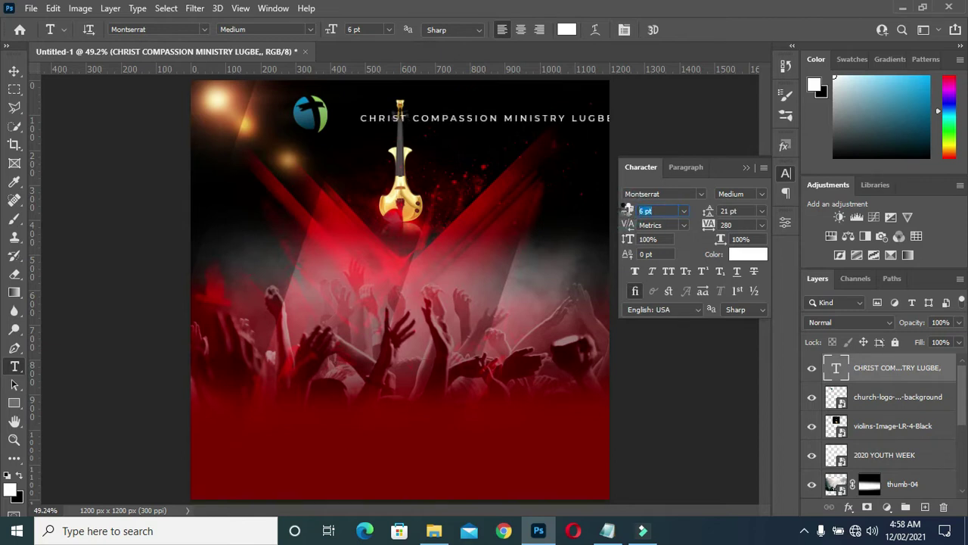
{"action": "left_click", "coordinate": [747, 167]}
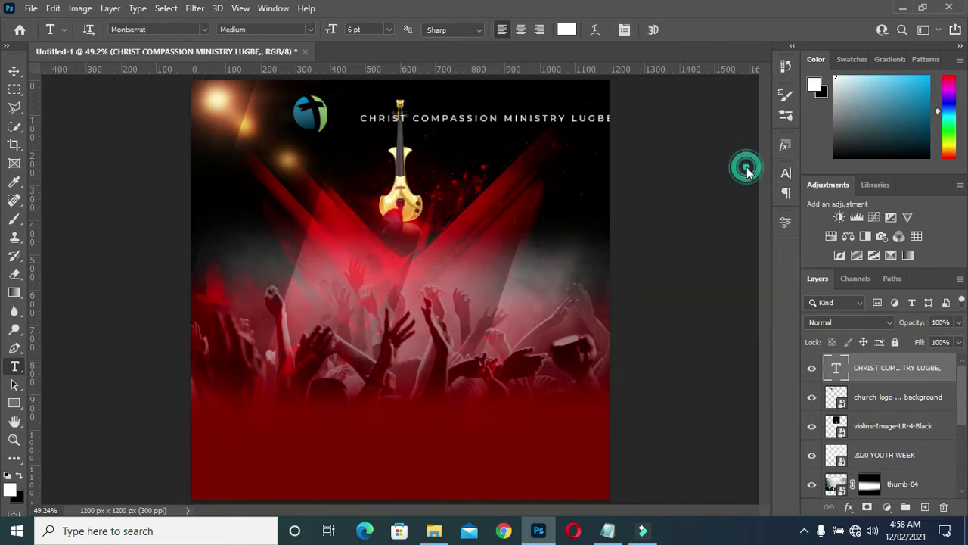
{"action": "left_click", "coordinate": [12, 72]}
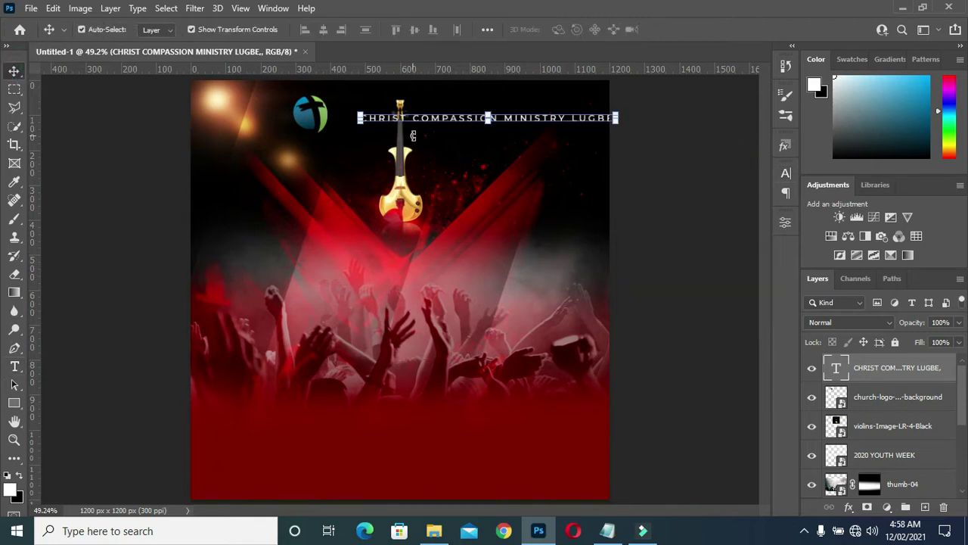
Step: Move the ministry name beside the logo and scale it slightly smaller
{"action": "left_click_drag", "start_coordinate": [310, 124], "coordinate": [285, 125]}
{"action": "left_click_drag", "start_coordinate": [387, 124], "coordinate": [335, 114]}
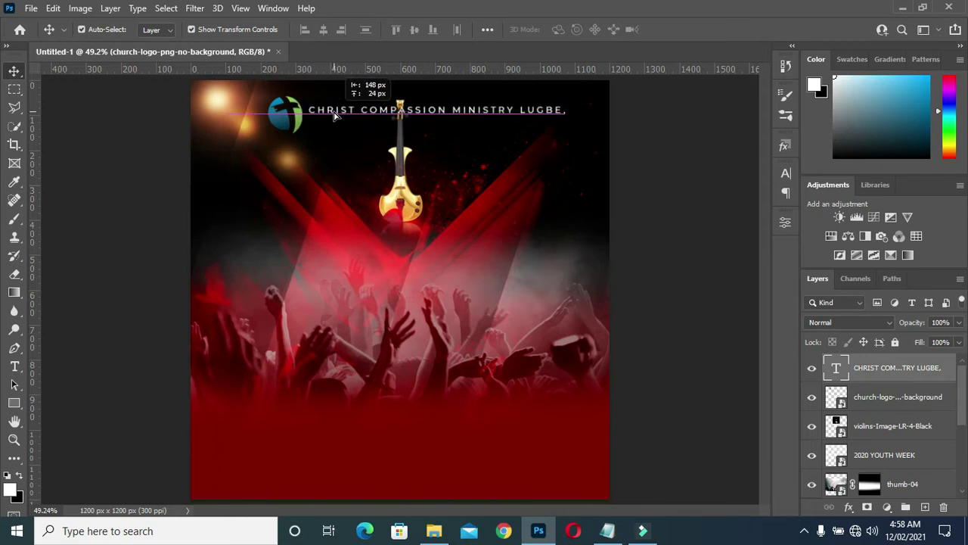
{"action": "left_click_drag", "start_coordinate": [335, 115], "coordinate": [335, 114]}
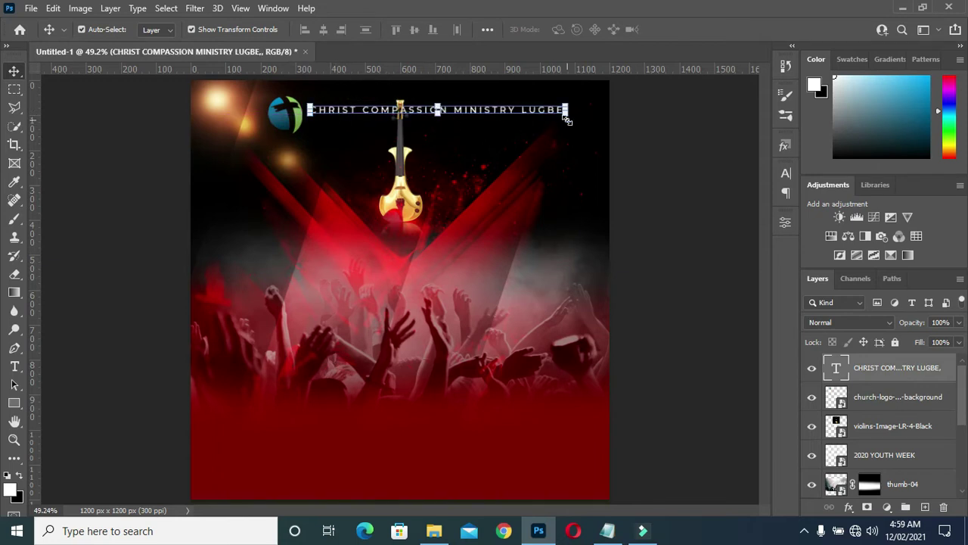
{"action": "left_click_drag", "start_coordinate": [566, 115], "coordinate": [513, 120]}
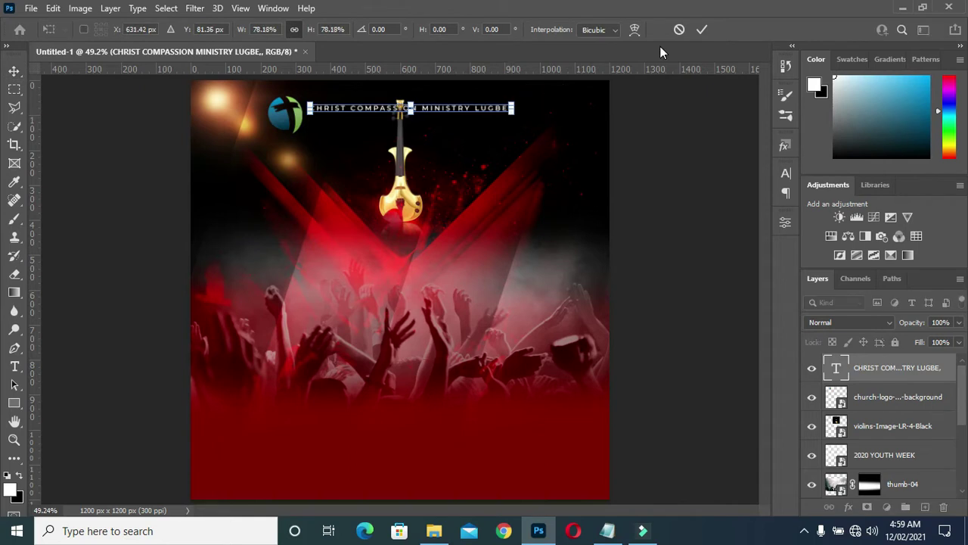
{"action": "left_click", "coordinate": [702, 31]}
Step: Change the ministry name's font style from Medium to Bold and duplicate its layer
{"action": "key", "text": "t"}
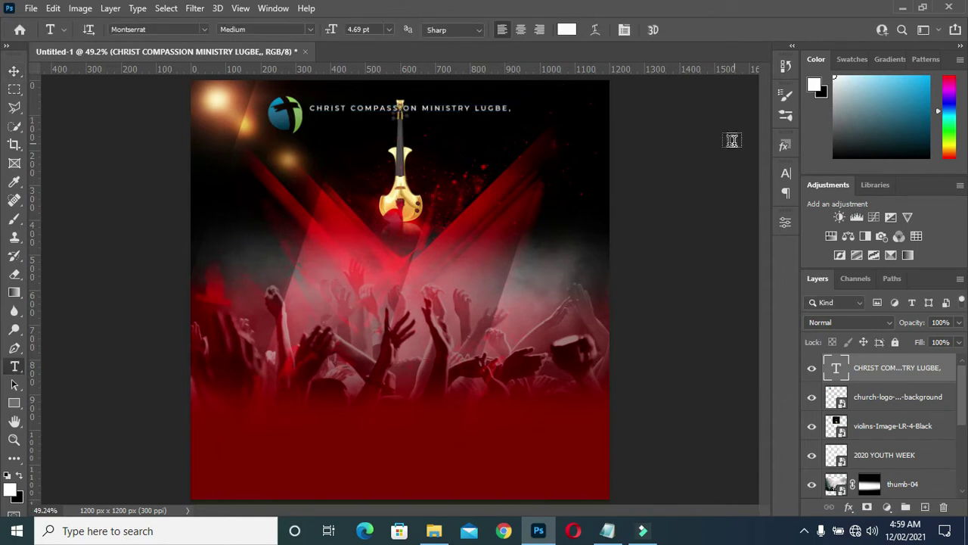
{"action": "left_click", "coordinate": [310, 29]}
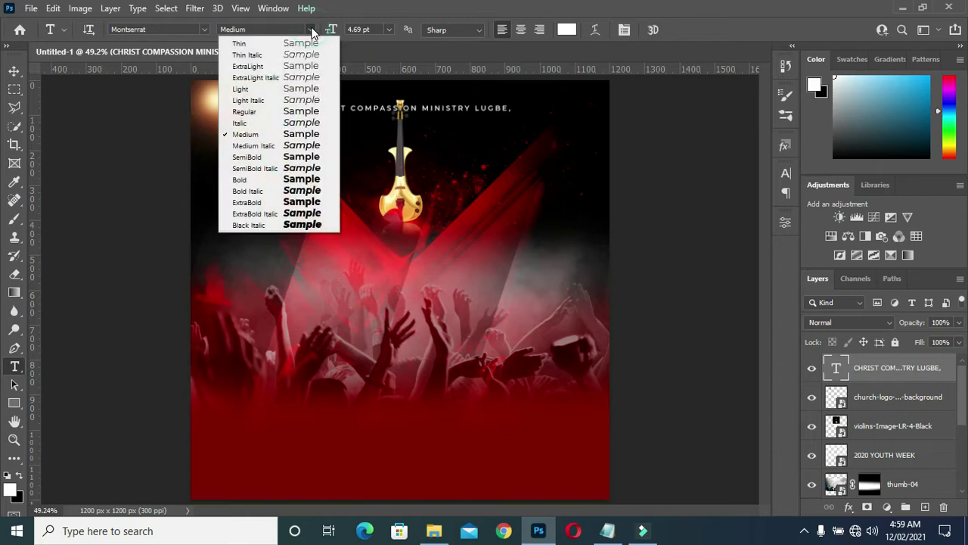
{"action": "left_click", "coordinate": [257, 180]}
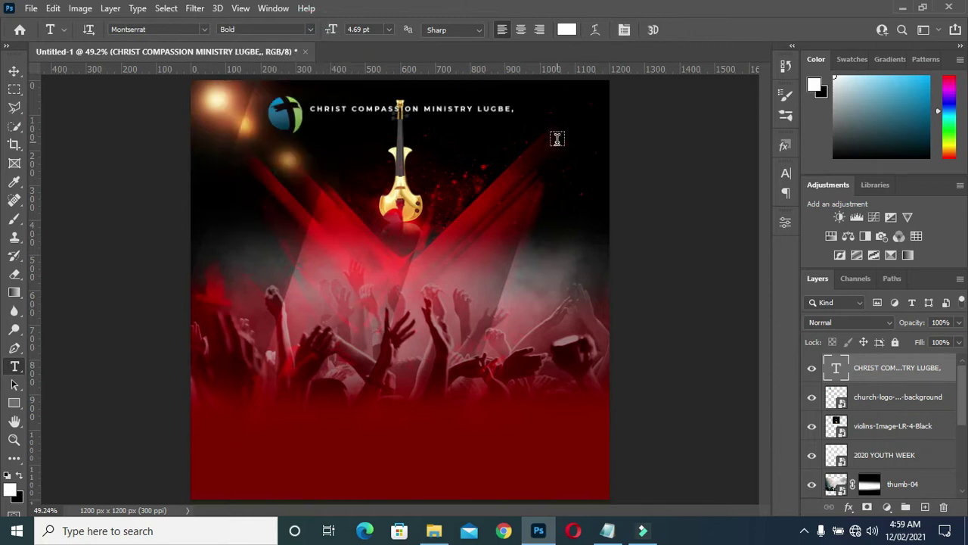
{"action": "left_click", "coordinate": [14, 71]}
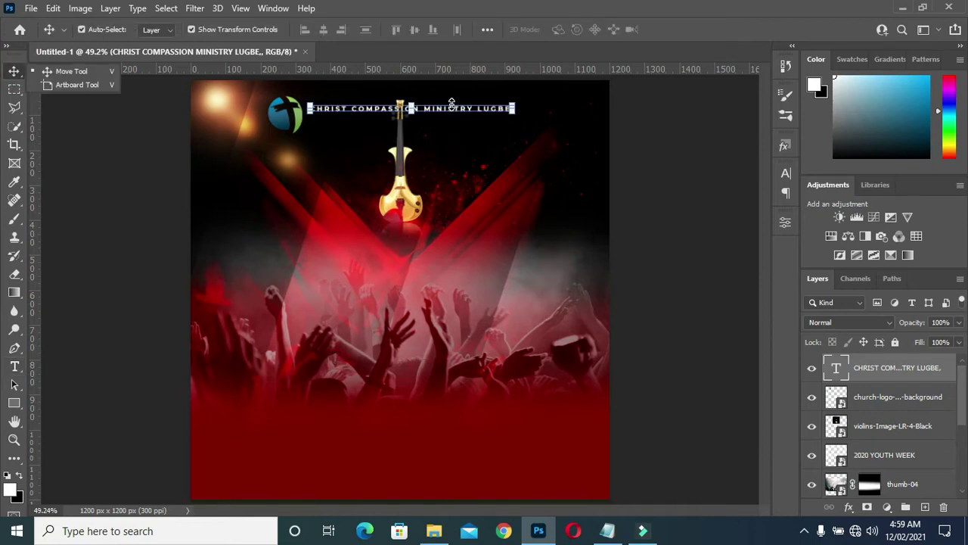
{"action": "left_click", "coordinate": [454, 108], "text": "alt"}
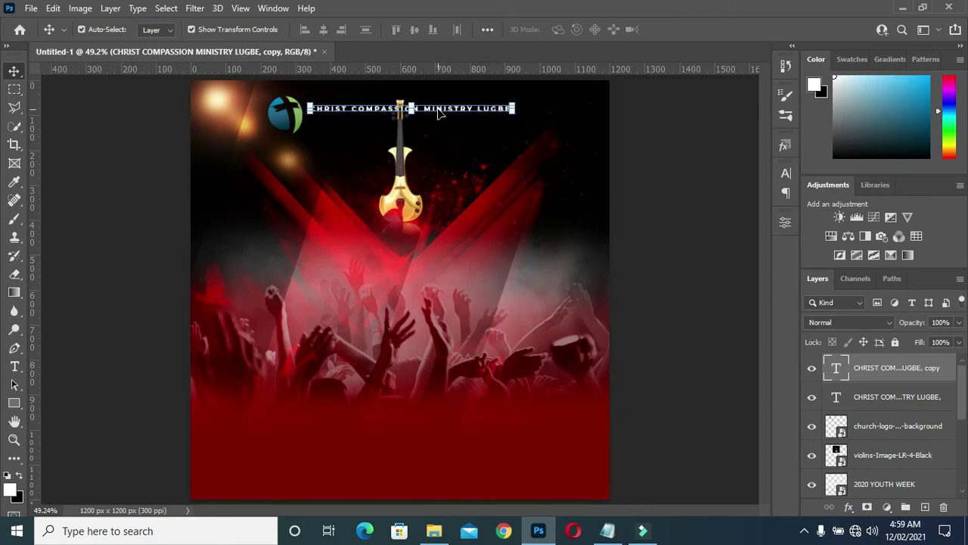
Step: Copy AREA HEADQUARTERS ABUJA. from the notes and paste it into a new text box
{"action": "left_click_drag", "start_coordinate": [439, 112], "coordinate": [439, 121]}
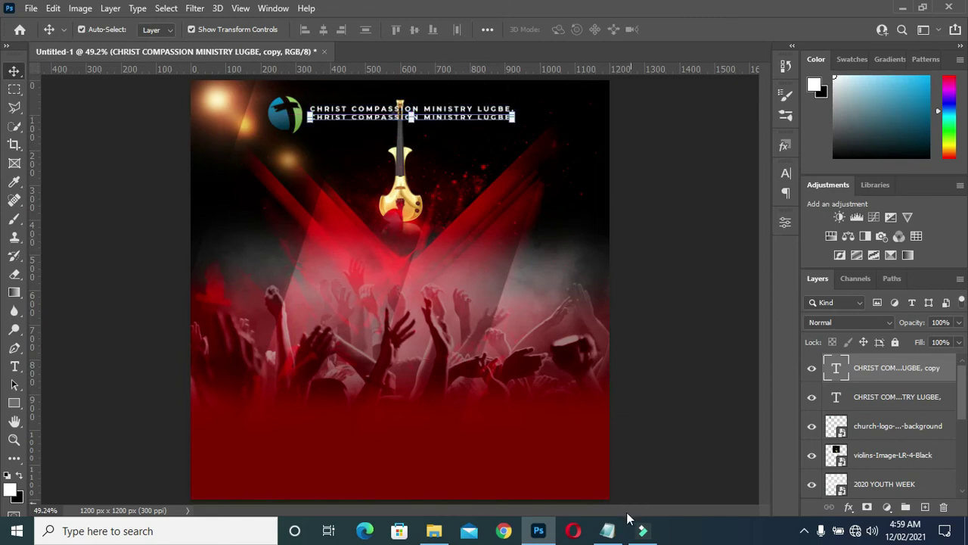
{"action": "left_click", "coordinate": [608, 531]}
{"action": "left_click_drag", "start_coordinate": [274, 103], "coordinate": [128, 106]}
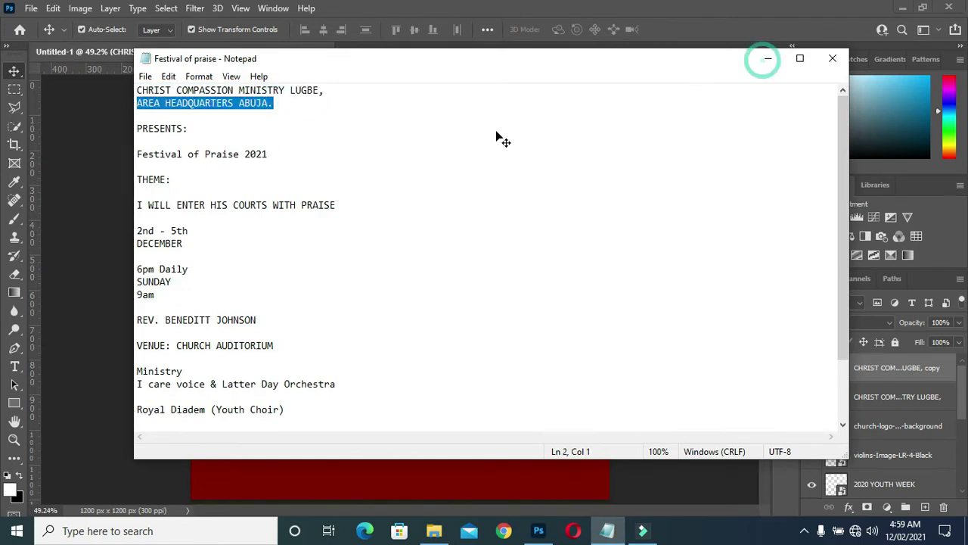
{"action": "left_click", "coordinate": [768, 58]}
{"action": "key", "text": "t"}
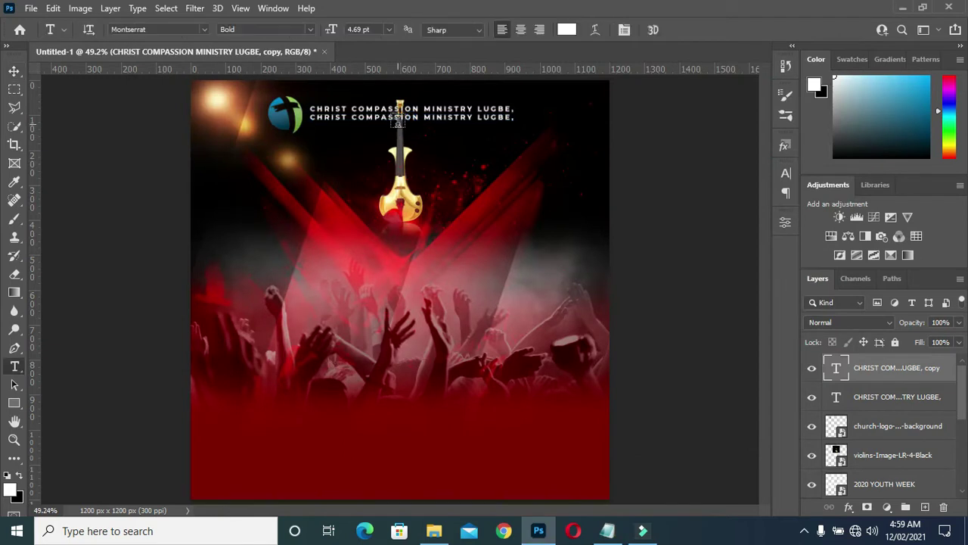
{"action": "left_click_drag", "start_coordinate": [395, 112], "coordinate": [487, 126]}
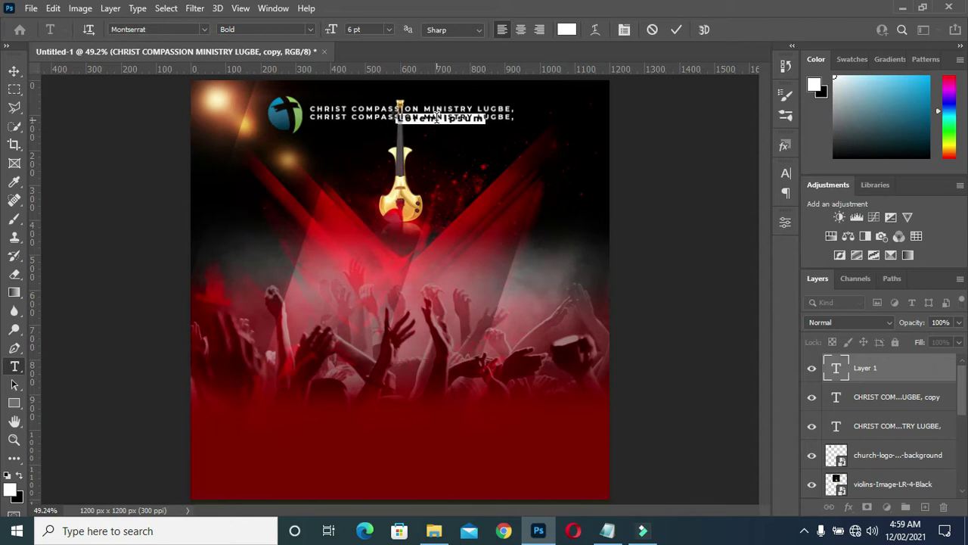
{"action": "type", "text": "AREA HEADQUARTERS ABUJA."}
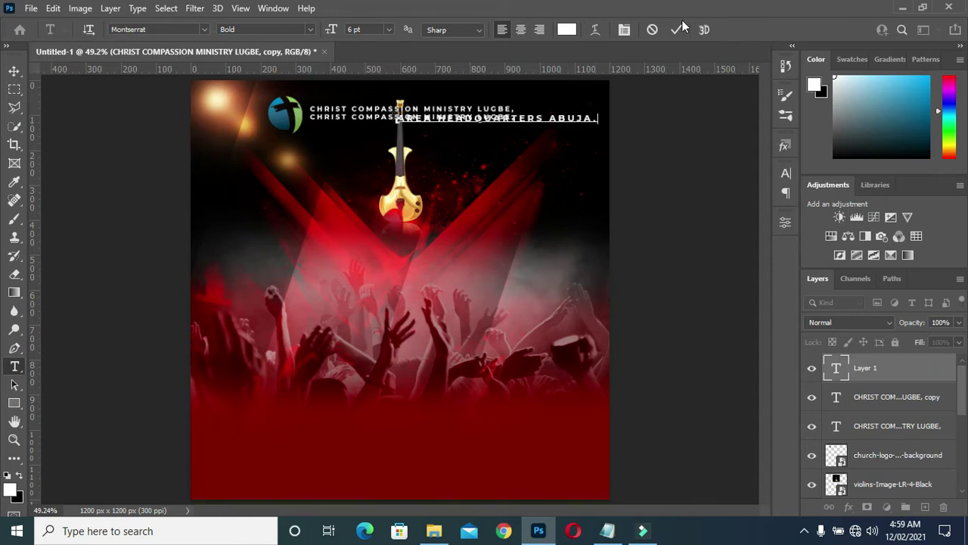
{"action": "left_click", "coordinate": [675, 29]}
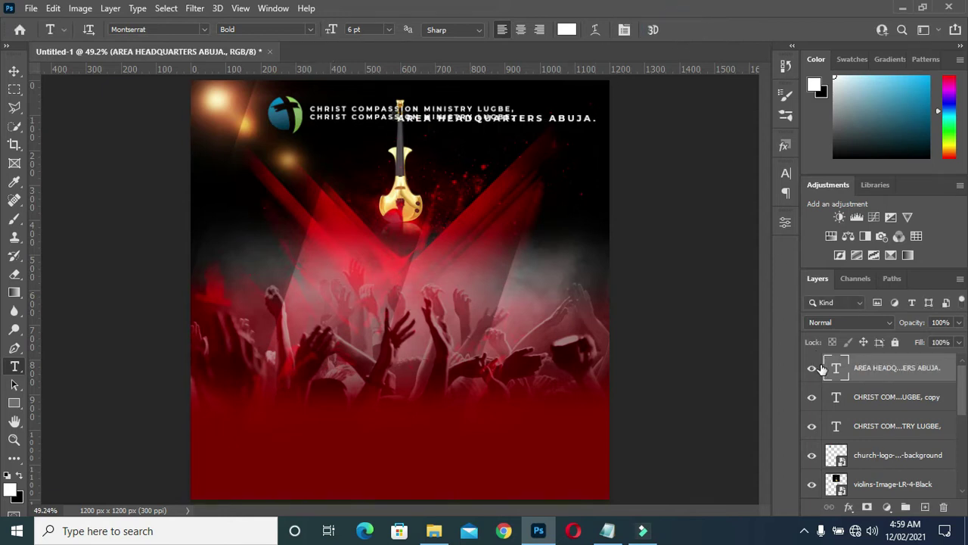
Step: Delete the duplicate ministry name layer and move AREA HEADQUARTERS ABUJA. beneath the ministry name
{"action": "left_click", "coordinate": [862, 399]}
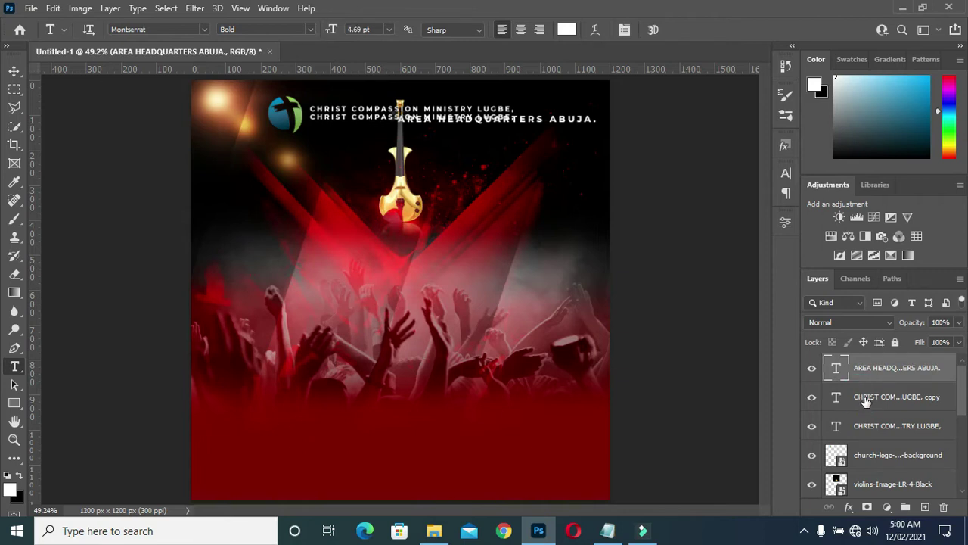
{"action": "left_click", "coordinate": [869, 401]}
{"action": "key", "text": "Delete"}
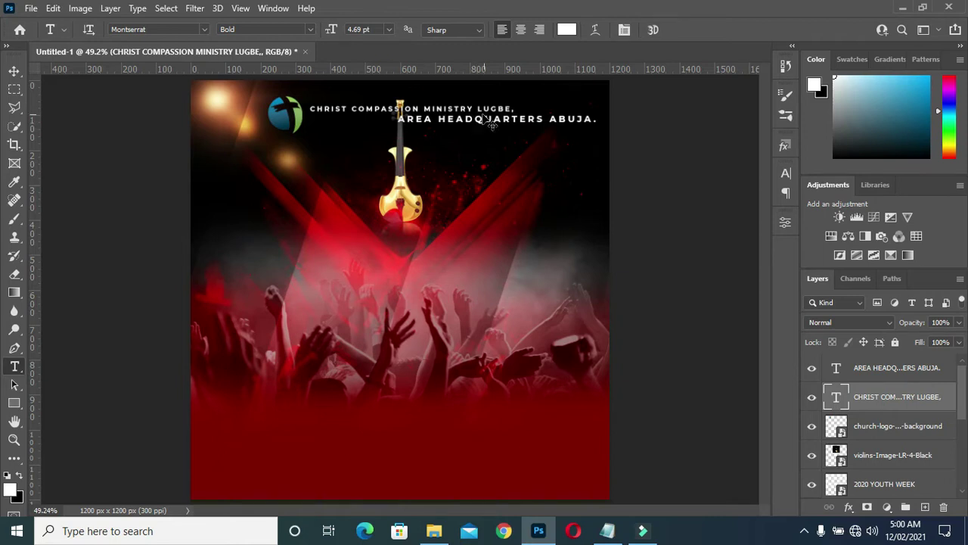
{"action": "left_click_drag", "start_coordinate": [484, 127], "coordinate": [395, 126]}
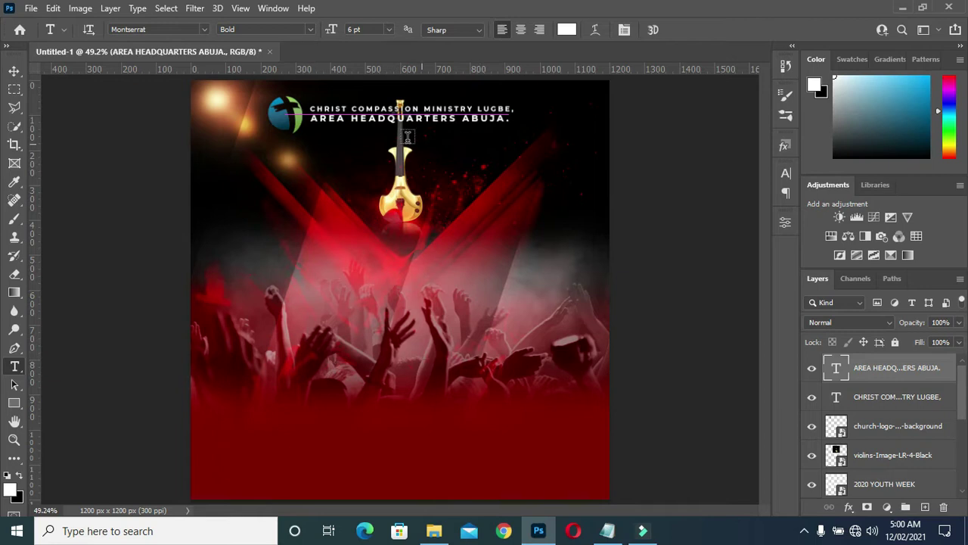
{"action": "left_click", "coordinate": [13, 72]}
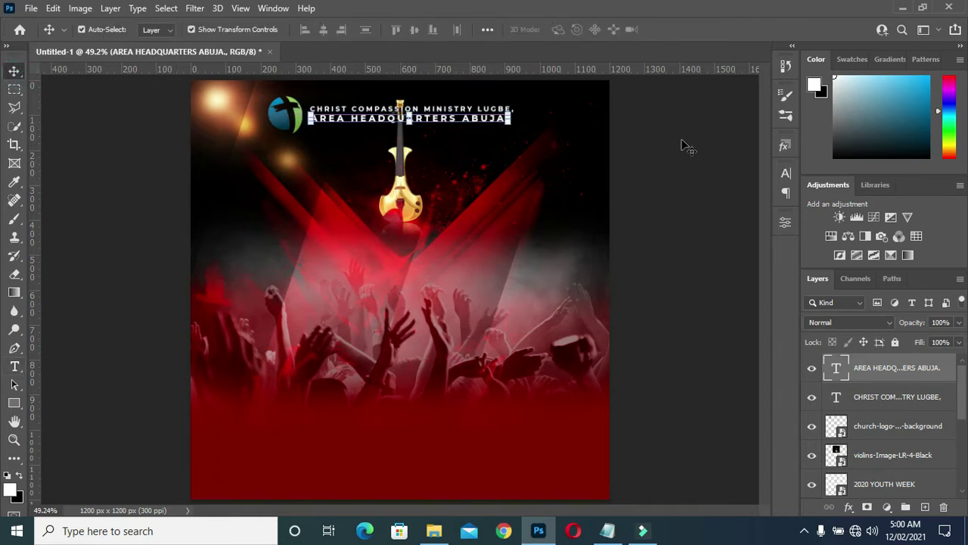
{"action": "left_click", "coordinate": [687, 140]}
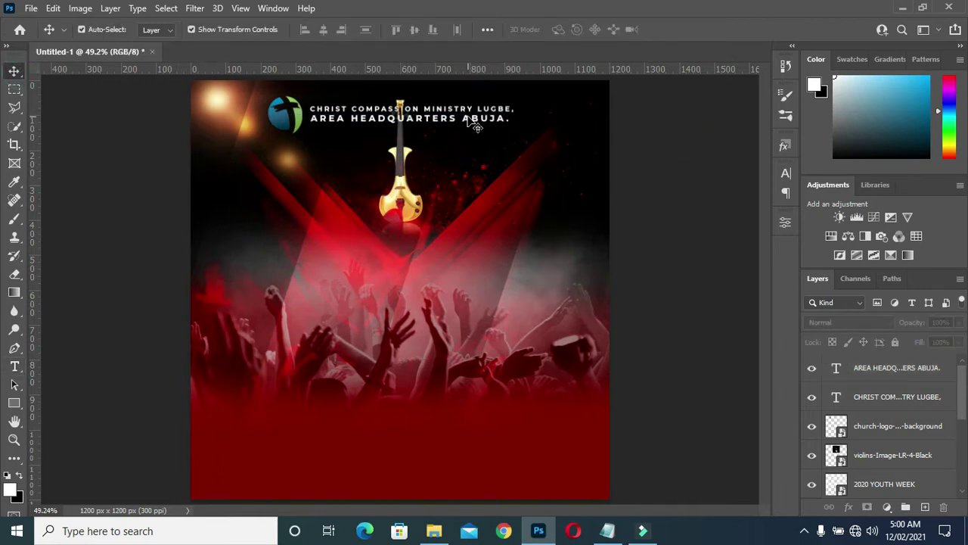
Step: Align the ministry name and AREA HEADQUARTERS ABUJA. layers on their horizontal centres
{"action": "double_click", "coordinate": [869, 371]}
{"action": "left_click", "coordinate": [868, 395], "text": "shift"}
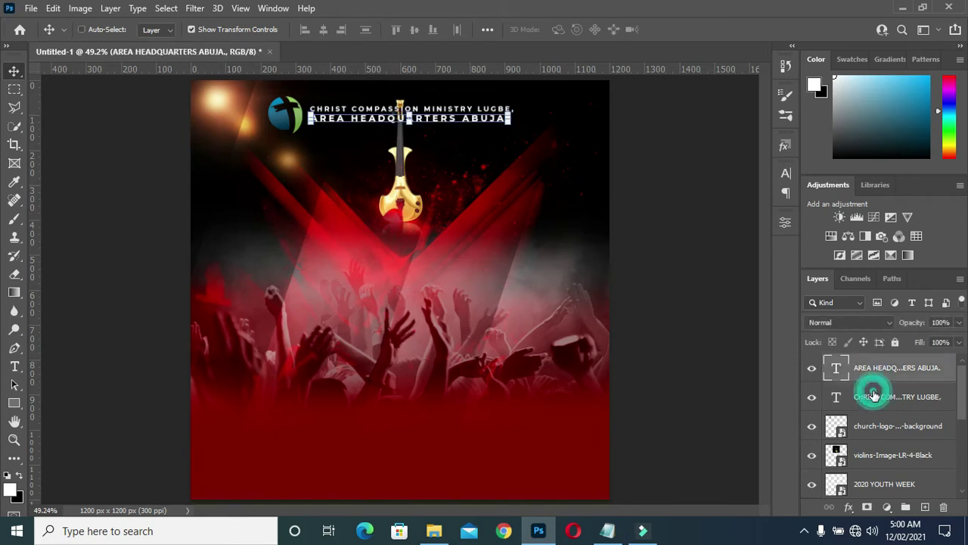
{"action": "left_click", "coordinate": [323, 29]}
{"action": "left_click", "coordinate": [645, 161]}
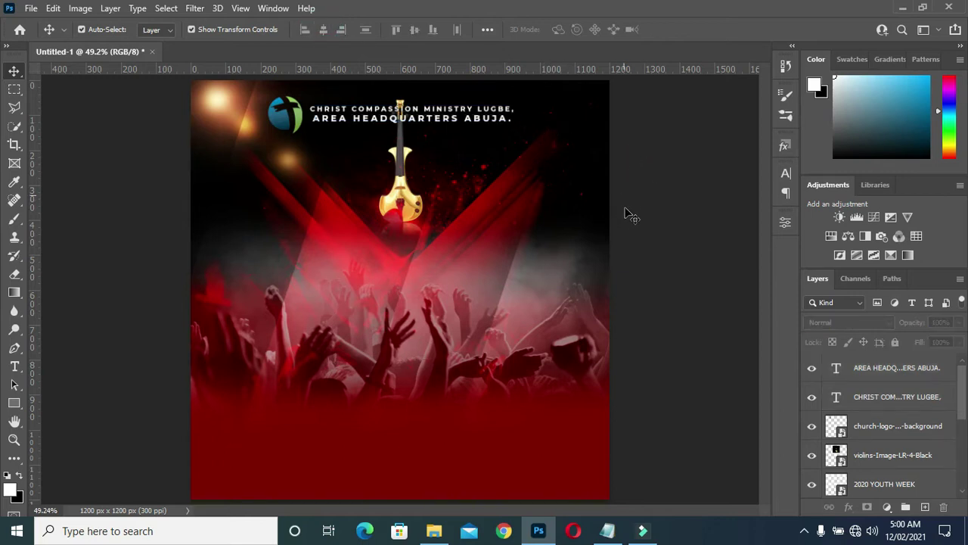
Step: Select the PRESENTS: line in the Notepad notes, then zoom in on the poster
{"action": "left_click", "coordinate": [603, 533]}
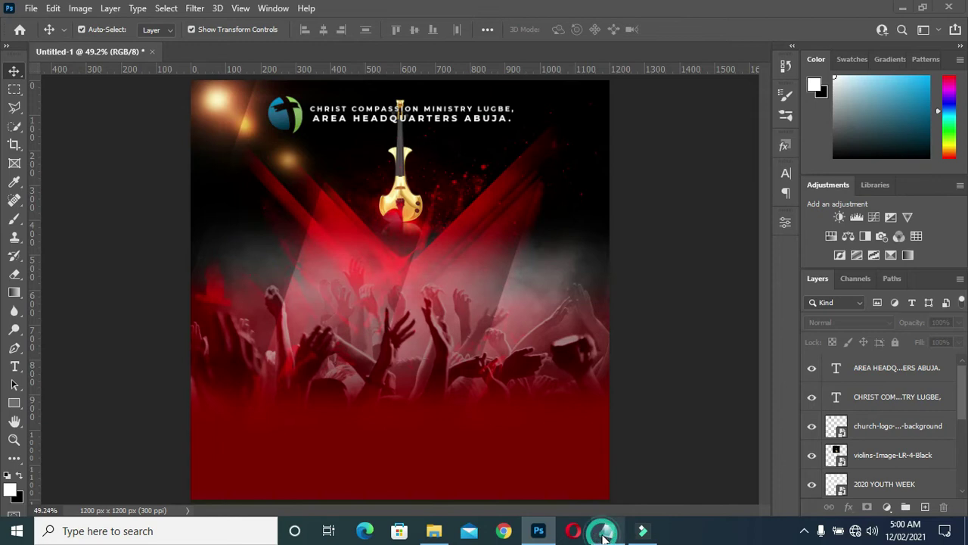
{"action": "left_click_drag", "start_coordinate": [199, 128], "coordinate": [124, 127]}
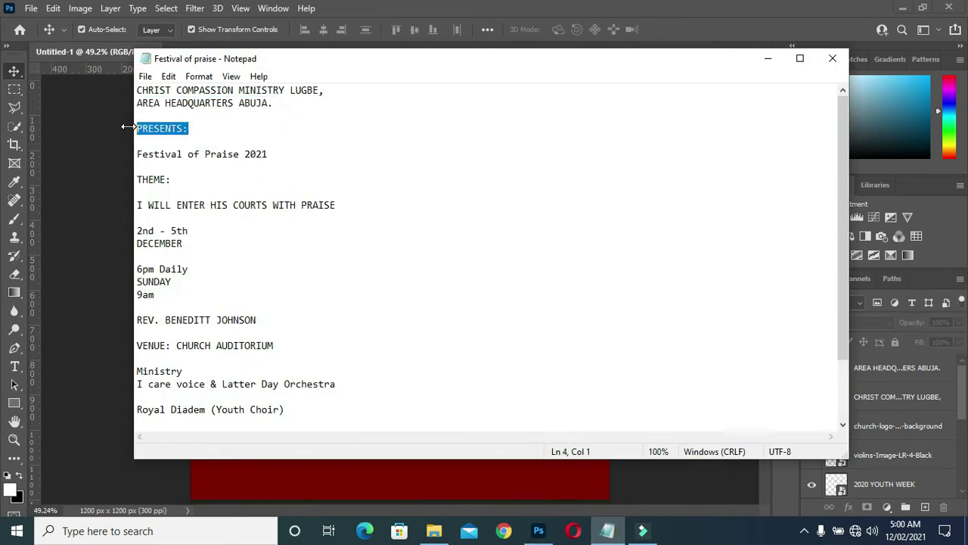
{"action": "left_click", "coordinate": [768, 58]}
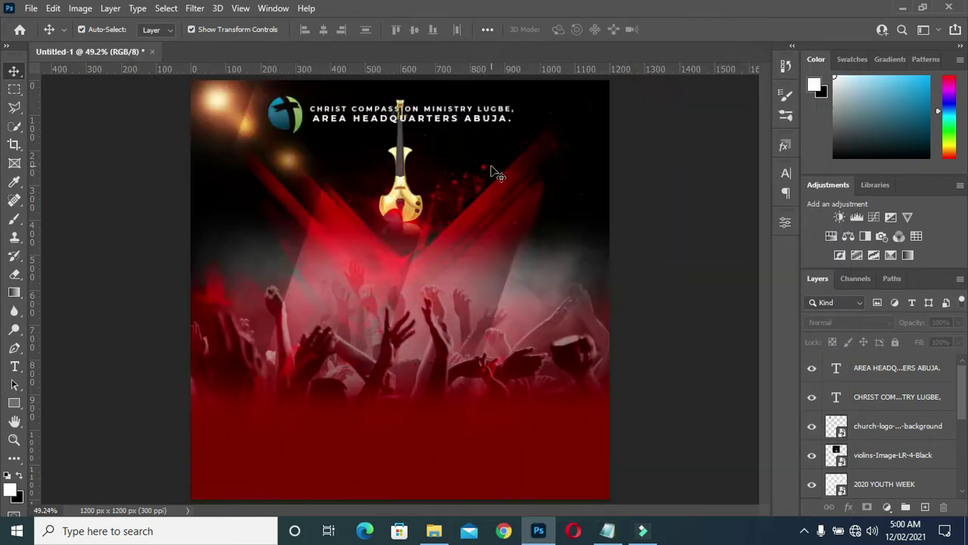
{"action": "key", "text": "ctrl+plus"}
{"action": "scroll", "coordinate": [597, 233], "scroll_direction": "up", "scroll_amount": 3}
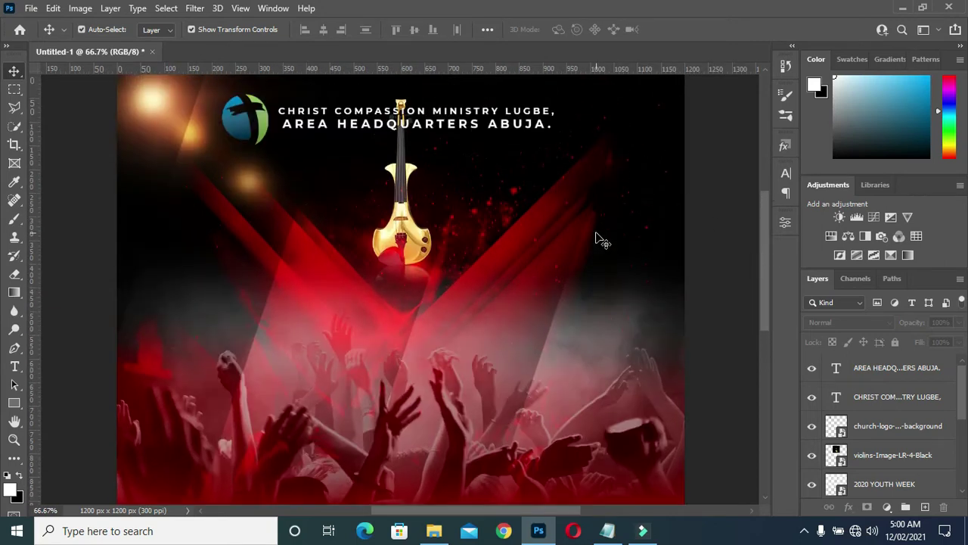
Step: Duplicate the AREA HEADQUARTERS ABUJA. line to just below the gold violin
{"action": "scroll", "coordinate": [601, 238], "scroll_direction": "up", "scroll_amount": 1}
{"action": "left_click", "coordinate": [437, 157]}
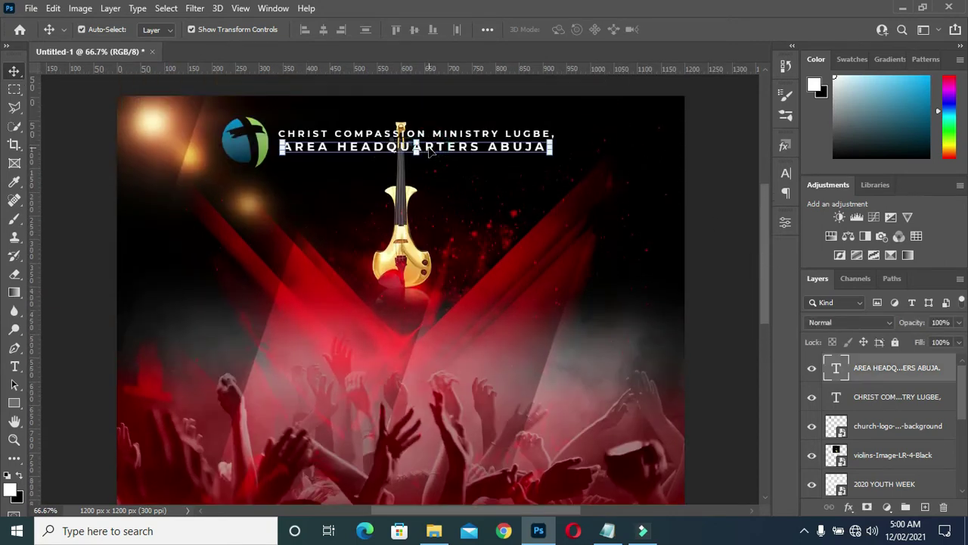
{"action": "left_click_drag", "start_coordinate": [437, 157], "coordinate": [416, 279]}
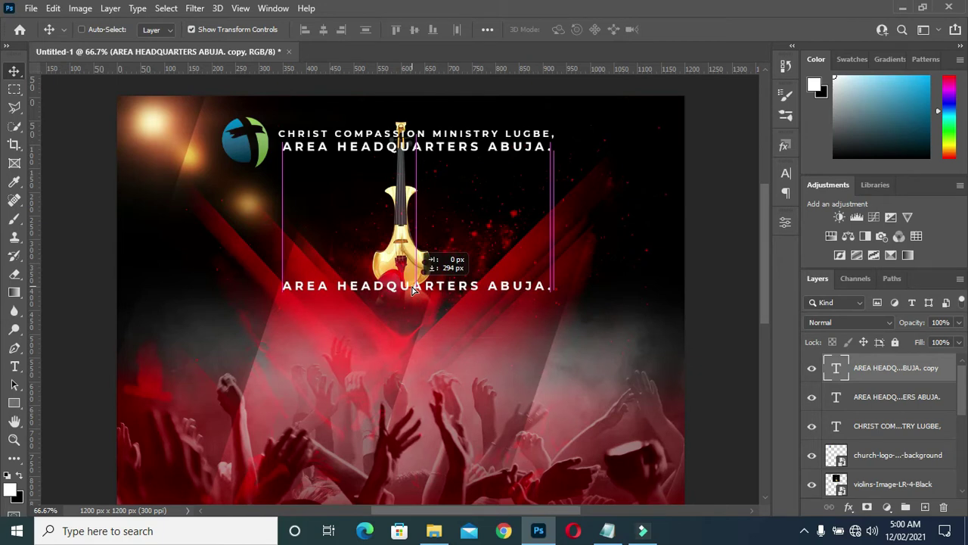
{"action": "left_click_drag", "start_coordinate": [413, 292], "coordinate": [416, 289]}
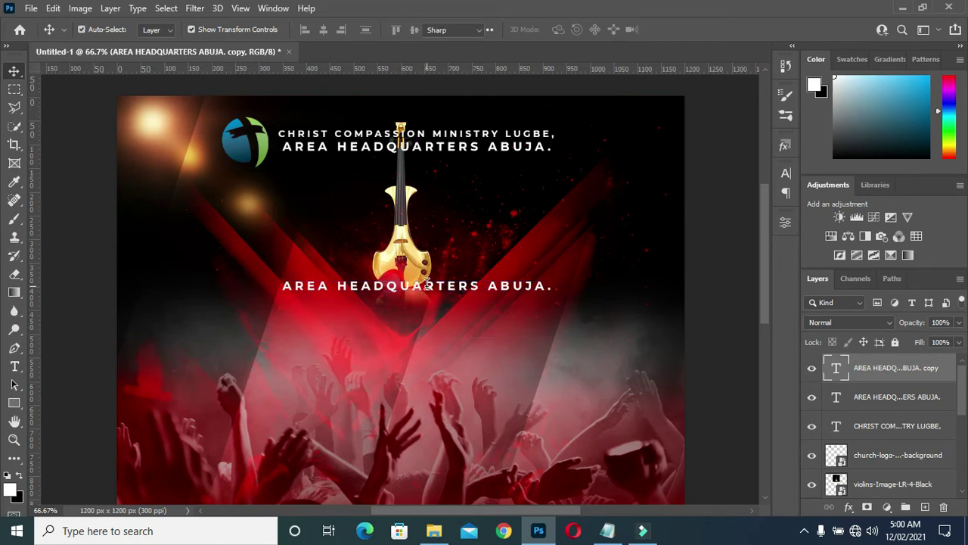
Step: Change the copied line's text to PRESENTS:
{"action": "key", "text": "t"}
{"action": "left_click", "coordinate": [428, 290]}
{"action": "key", "text": "ctrl+a"}
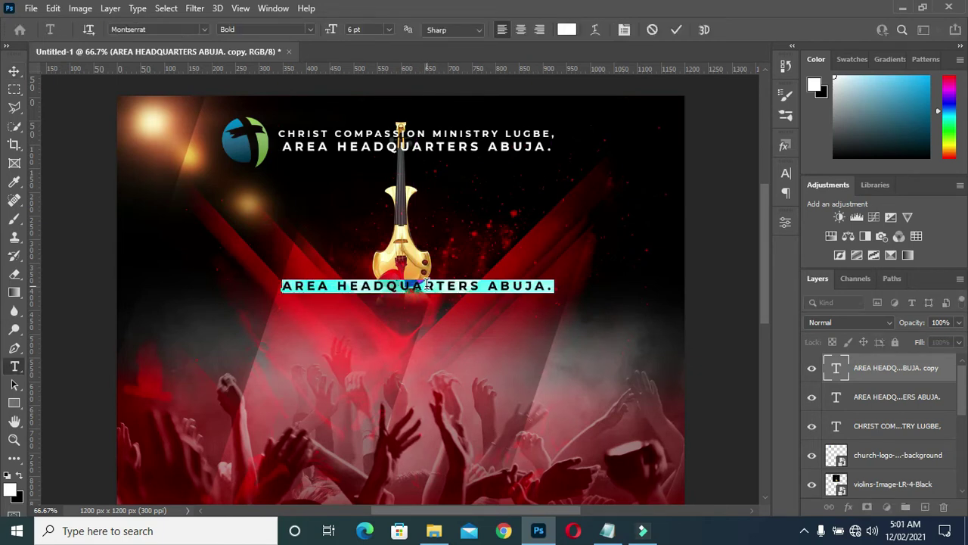
{"action": "left_click", "coordinate": [427, 290]}
{"action": "type", "text": "PRESENTS:V"}
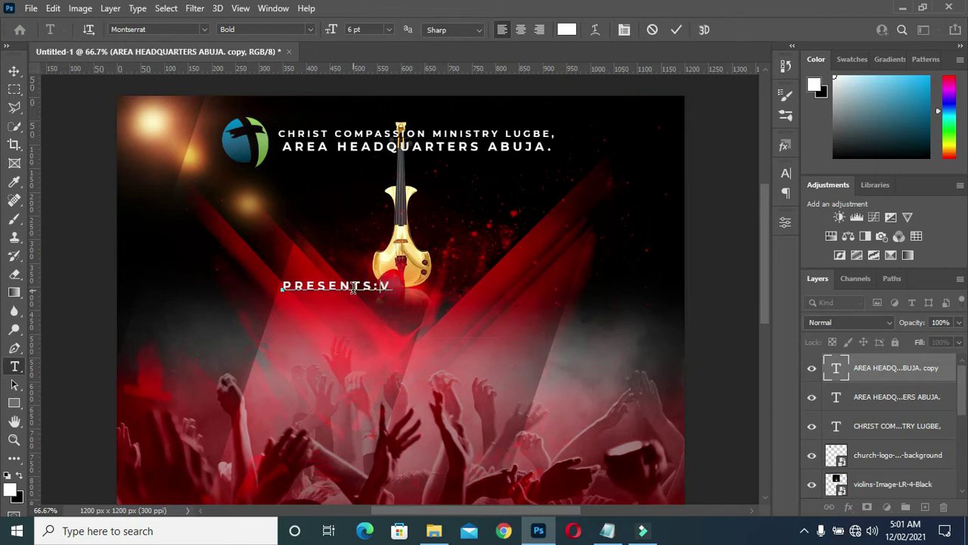
{"action": "key", "text": "BackSpace"}
Step: Commit PRESENTS: and centre it beneath the violin
{"action": "left_click", "coordinate": [677, 29]}
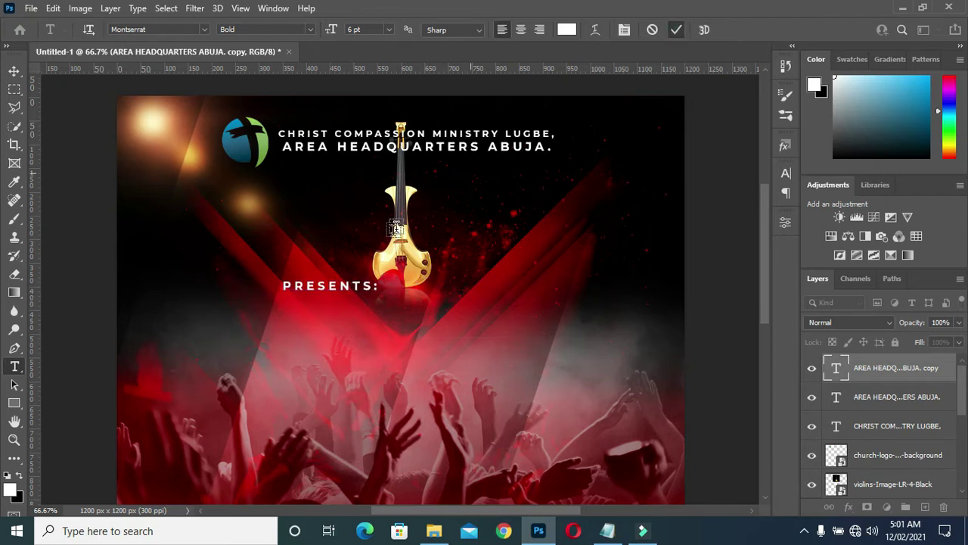
{"action": "left_click_drag", "start_coordinate": [333, 293], "coordinate": [403, 290]}
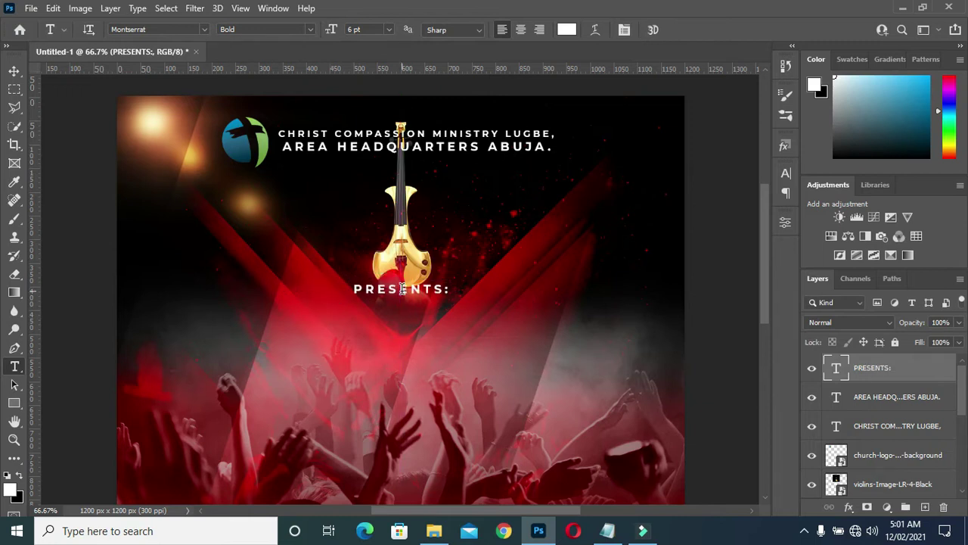
{"action": "left_click", "coordinate": [14, 70]}
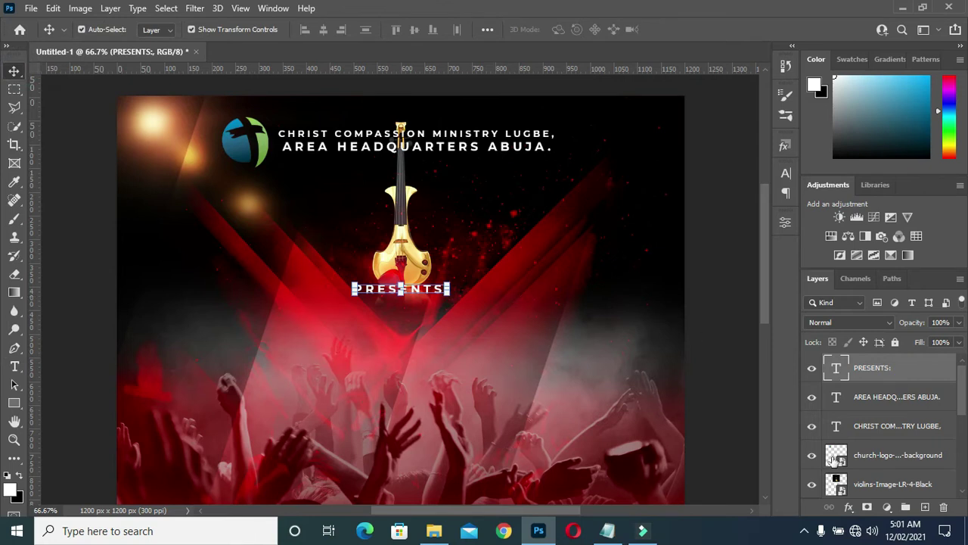
{"action": "left_click", "coordinate": [848, 507]}
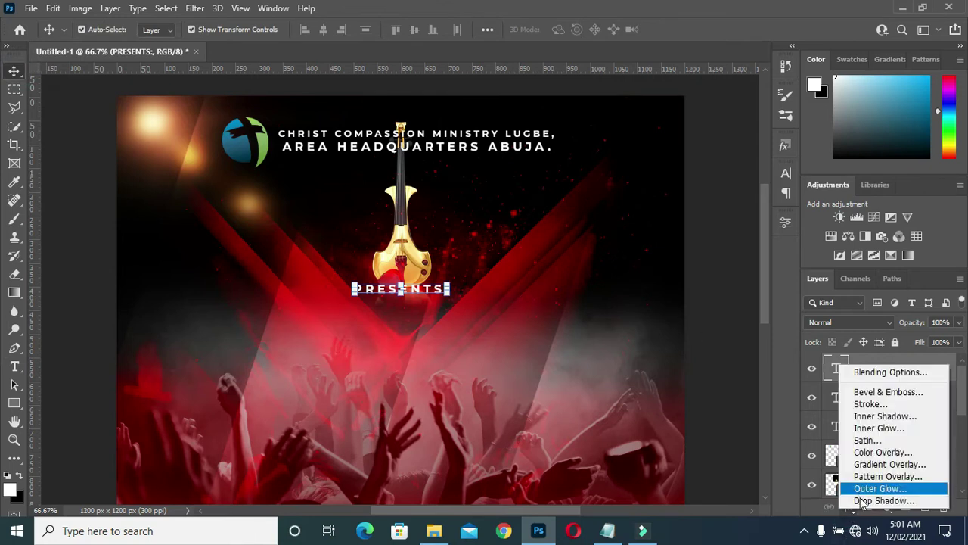
Step: Give PRESENTS: a black drop shadow: 80% opacity, 7 px distance, 30% spread, 49 px size
{"action": "left_click", "coordinate": [886, 500]}
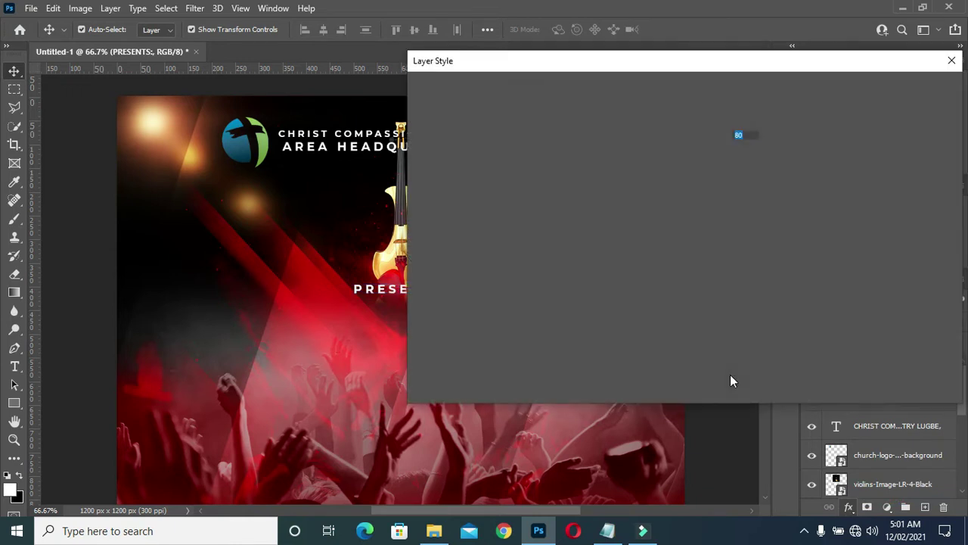
{"action": "mouse_move", "coordinate": [691, 61]}
{"action": "left_mouse_down"}
{"action": "mouse_move", "coordinate": [790, 59]}
{"action": "mouse_move", "coordinate": [830, 71]}
{"action": "left_mouse_up"}
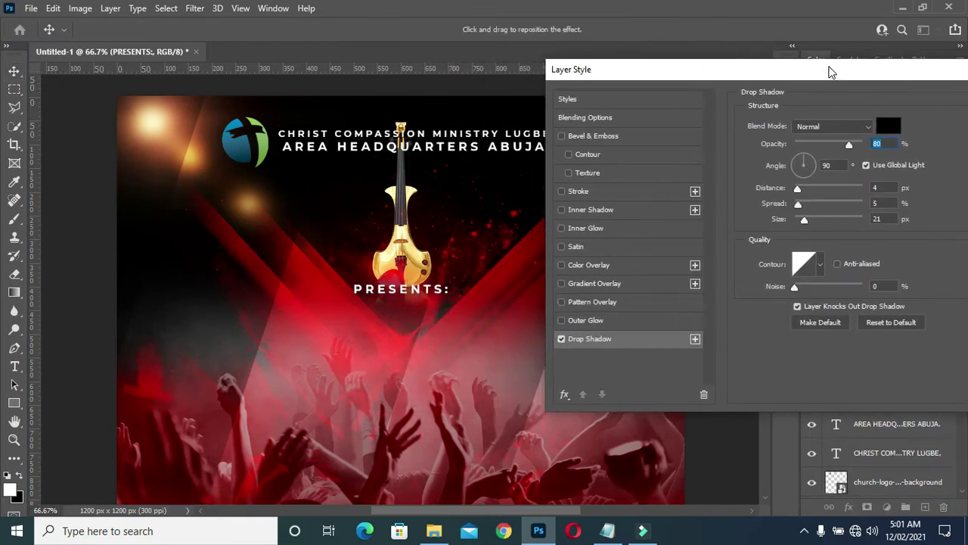
{"action": "left_click_drag", "start_coordinate": [798, 189], "coordinate": [808, 204]}
{"action": "left_click", "coordinate": [803, 193]}
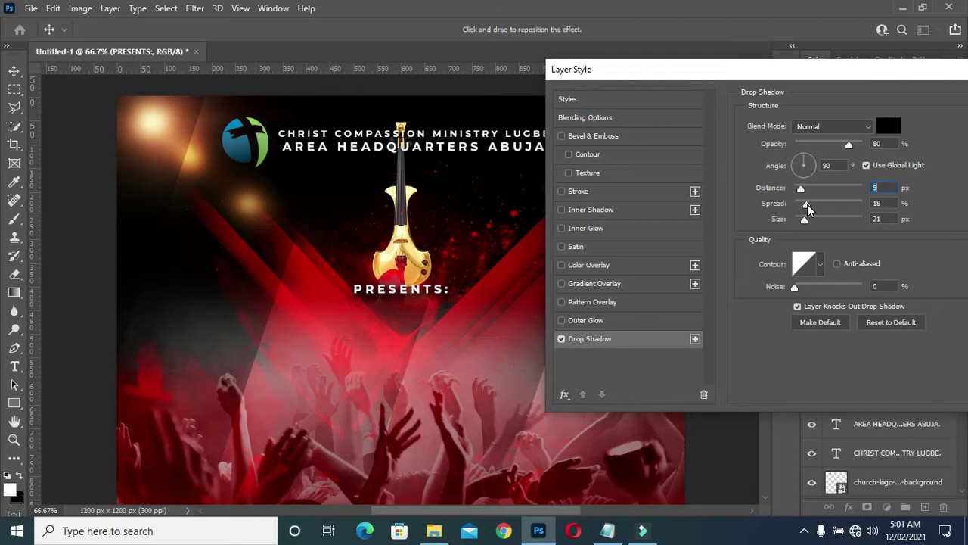
{"action": "mouse_move", "coordinate": [810, 209]}
{"action": "left_mouse_down"}
{"action": "mouse_move", "coordinate": [815, 222]}
{"action": "mouse_move", "coordinate": [801, 193]}
{"action": "left_mouse_up"}
{"action": "left_click", "coordinate": [803, 192]}
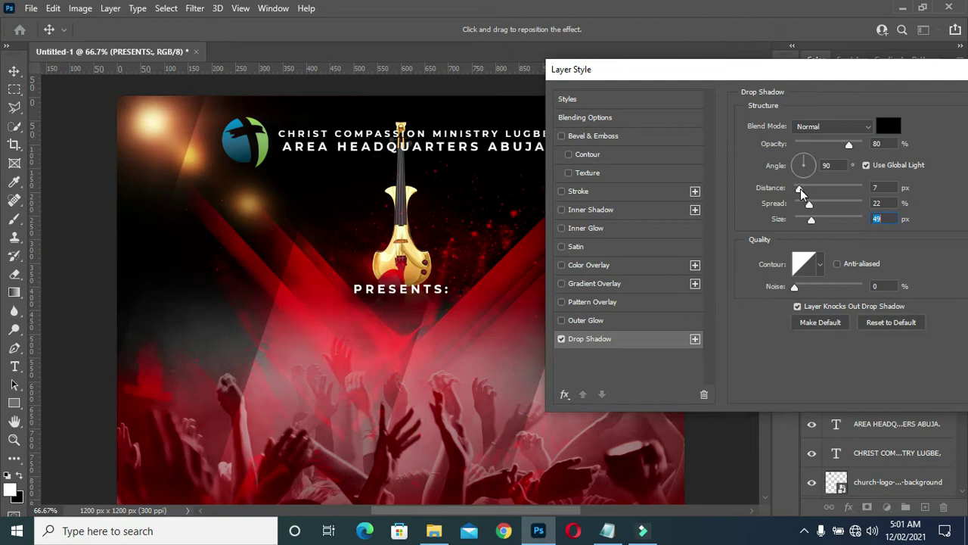
{"action": "left_click", "coordinate": [807, 204]}
{"action": "left_click_drag", "start_coordinate": [815, 209], "coordinate": [816, 206]}
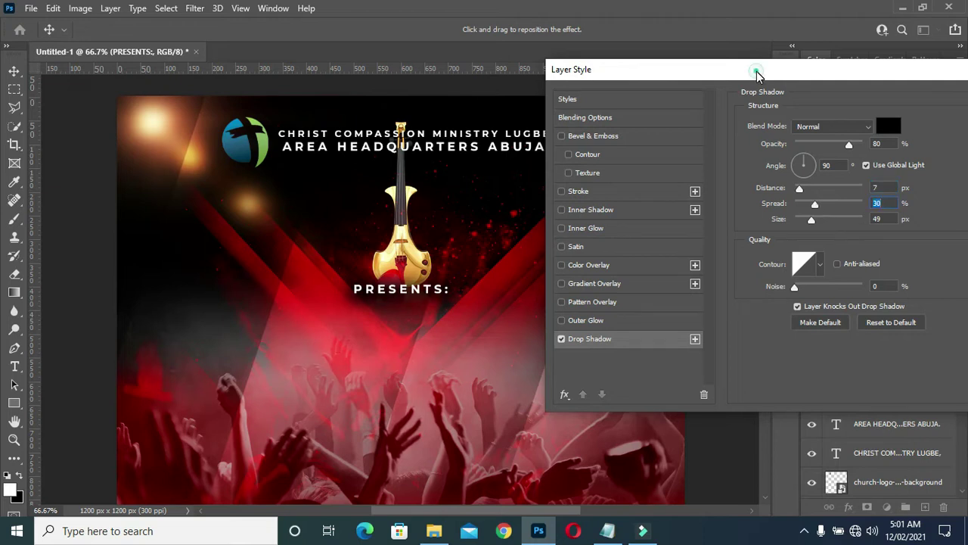
{"action": "left_click_drag", "start_coordinate": [757, 72], "coordinate": [714, 71]}
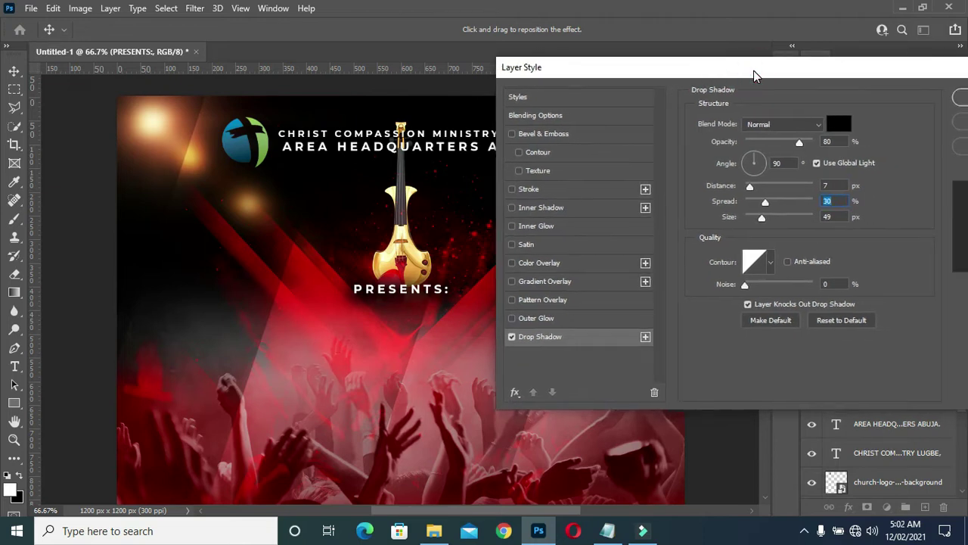
{"action": "left_click_drag", "start_coordinate": [746, 69], "coordinate": [682, 66]}
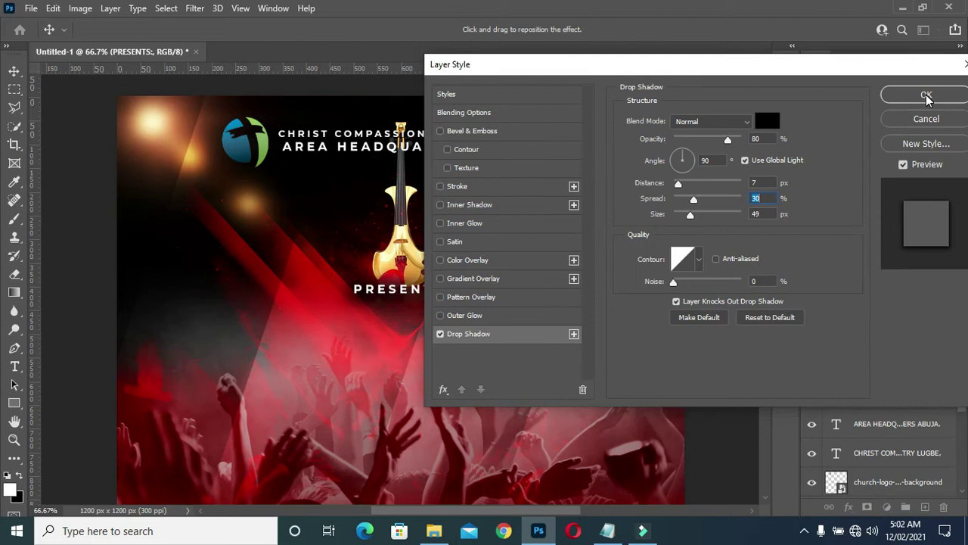
{"action": "left_click", "coordinate": [927, 96]}
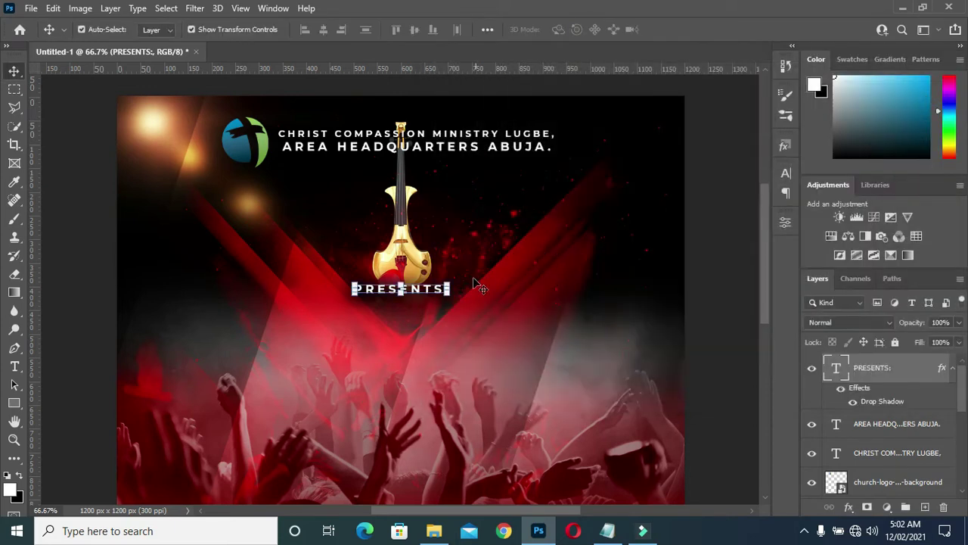
Step: Select Festival of Praise 2021 in the notes and duplicate PRESENTS: below itself
{"action": "left_click", "coordinate": [609, 530]}
{"action": "left_click_drag", "start_coordinate": [279, 155], "coordinate": [127, 155]}
{"action": "key", "text": "ctrl+c"}
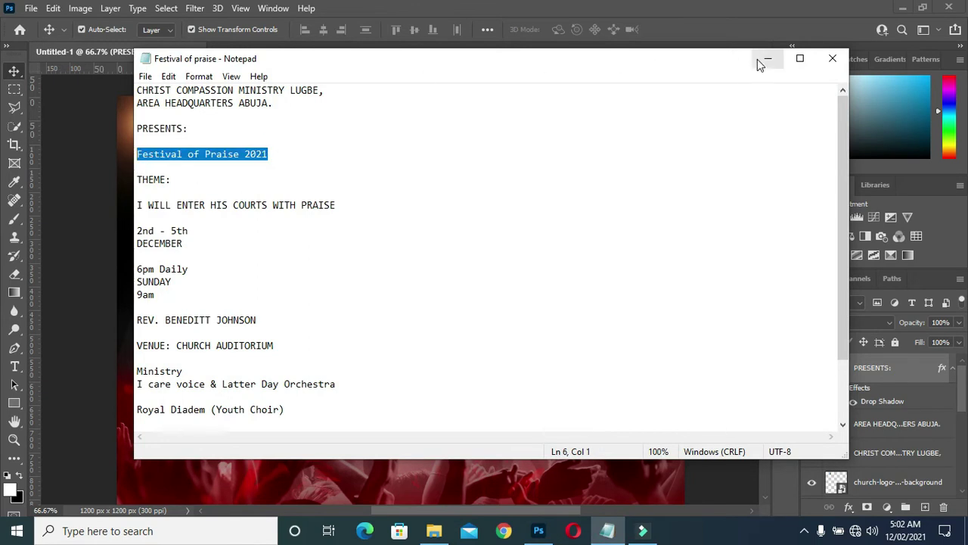
{"action": "left_click", "coordinate": [768, 59]}
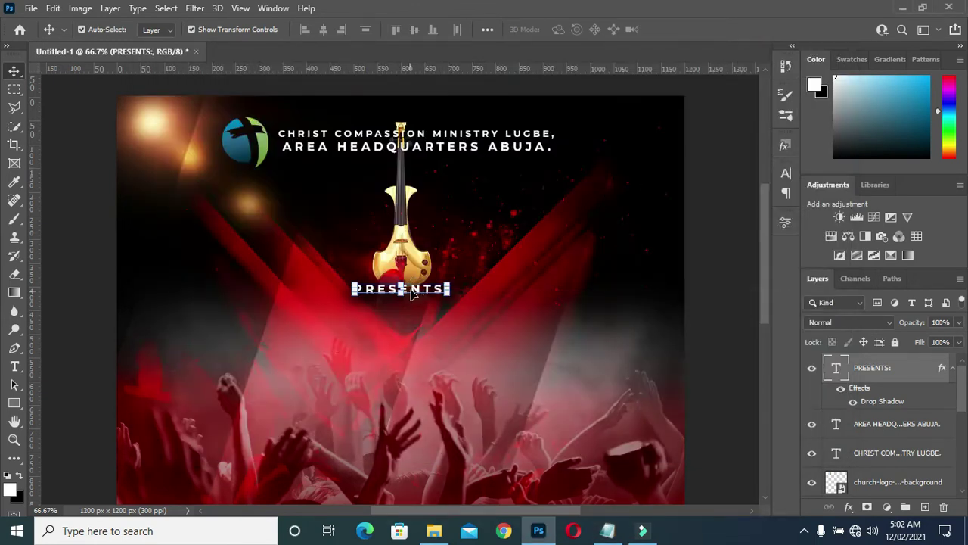
{"action": "left_click", "coordinate": [416, 298], "text": "alt"}
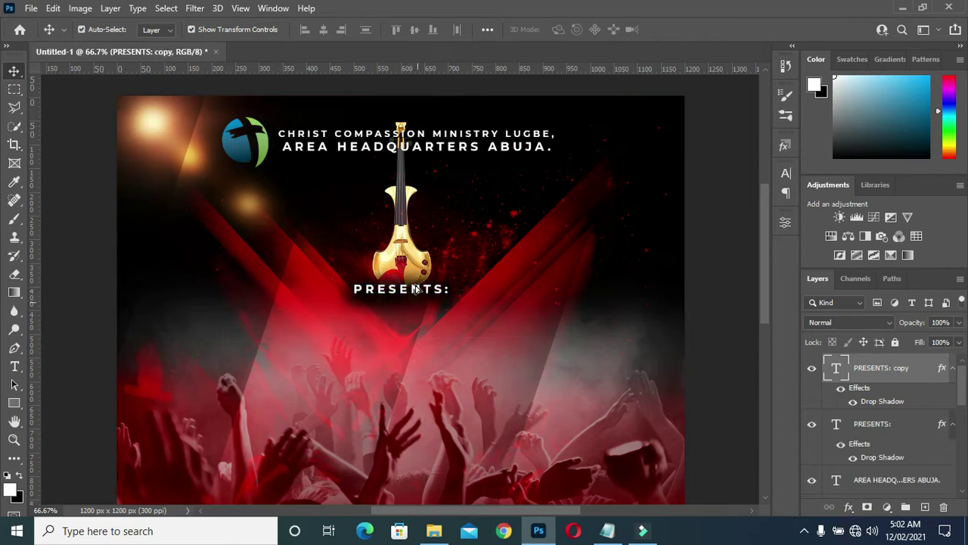
{"action": "left_click_drag", "start_coordinate": [414, 296], "coordinate": [409, 335]}
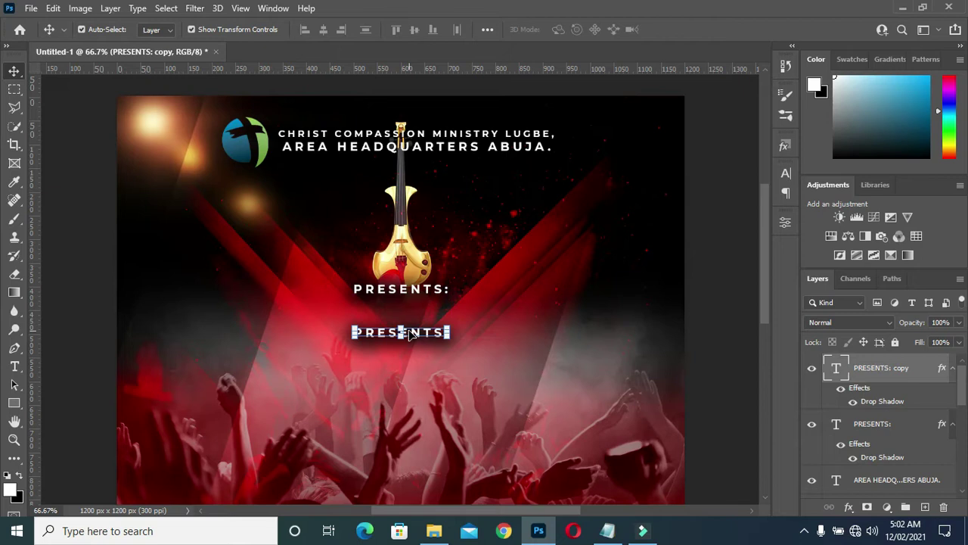
Step: Replace the copy's text with Festival of Praise 2021 and centre it beneath PRESENTS:
{"action": "double_click", "coordinate": [409, 335]}
{"action": "key", "text": "ctrl+v"}
{"action": "left_click_drag", "start_coordinate": [408, 333], "coordinate": [344, 333]}
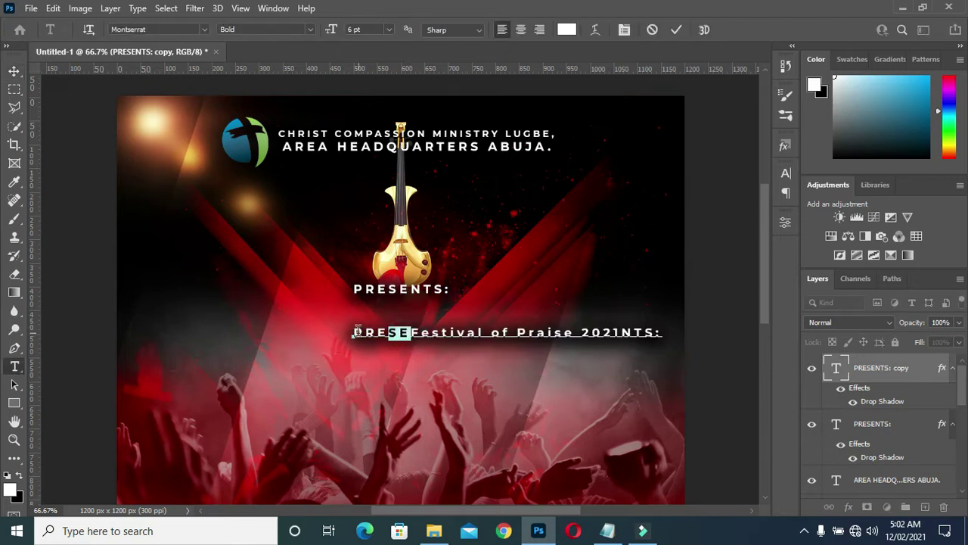
{"action": "key", "text": "BackSpace"}
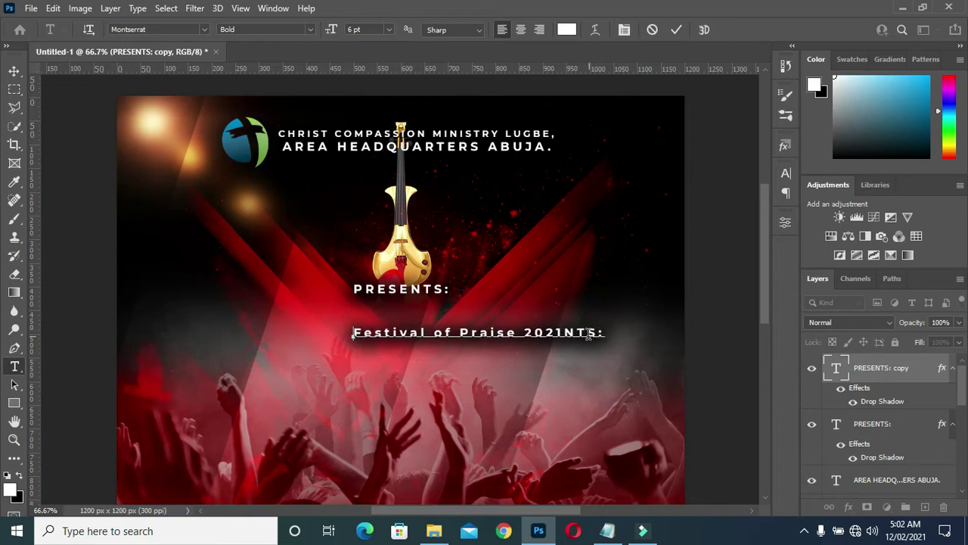
{"action": "left_click_drag", "start_coordinate": [564, 333], "coordinate": [651, 323]}
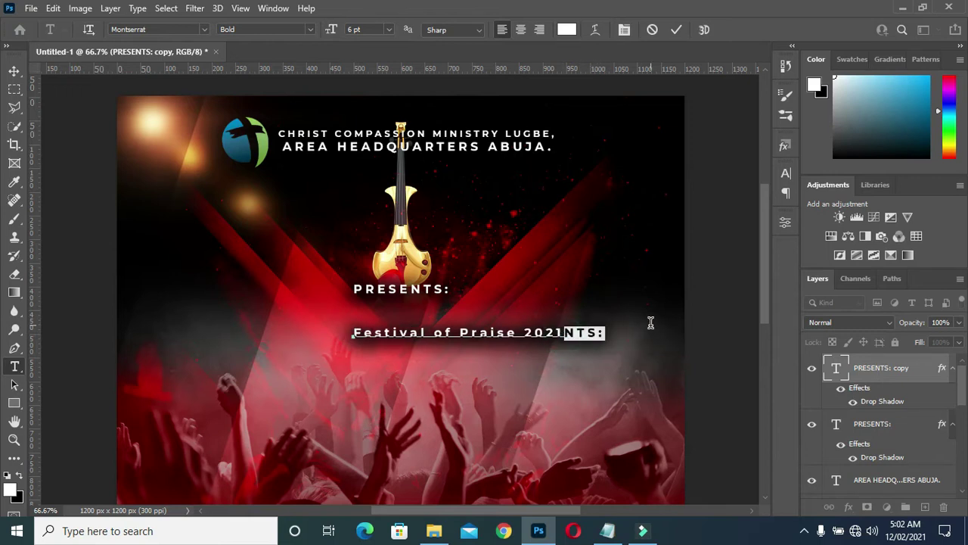
{"action": "key", "text": "BackSpace"}
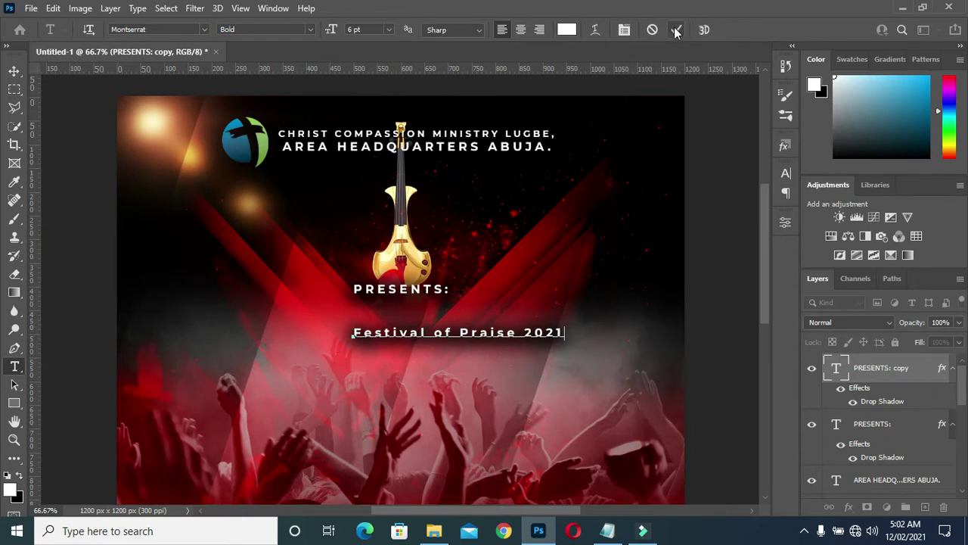
{"action": "left_click", "coordinate": [676, 30]}
{"action": "left_click_drag", "start_coordinate": [484, 337], "coordinate": [421, 327]}
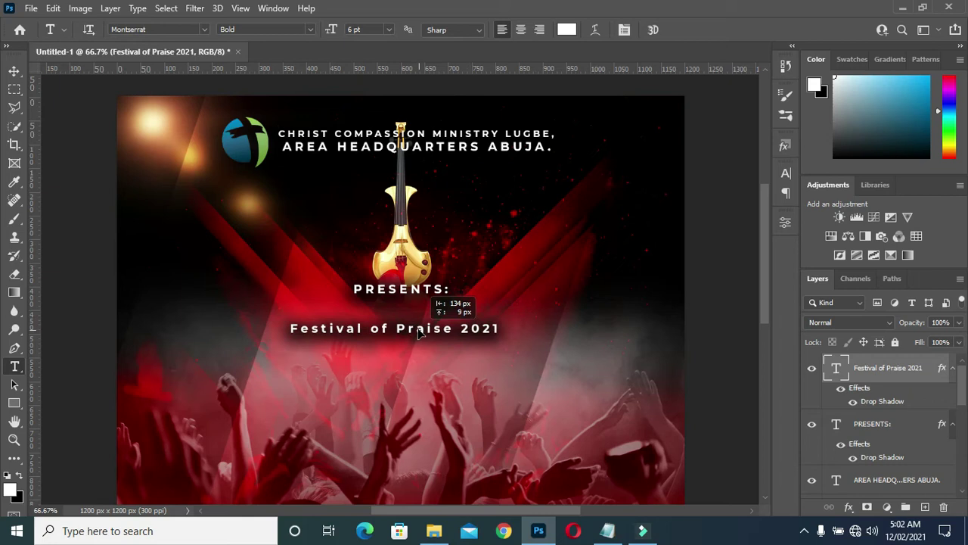
{"action": "mouse_move", "coordinate": [421, 327]}
{"action": "left_mouse_down"}
{"action": "mouse_move", "coordinate": [428, 322]}
{"action": "mouse_move", "coordinate": [428, 332]}
{"action": "left_mouse_up"}
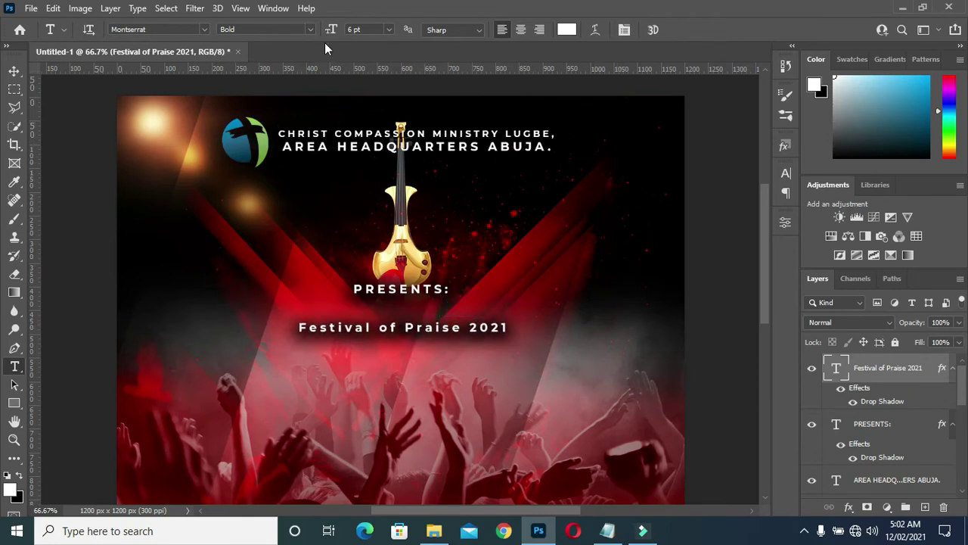
Step: Set the Festival of Praise 2021 title in the Javacom Regular font
{"action": "left_click", "coordinate": [204, 28]}
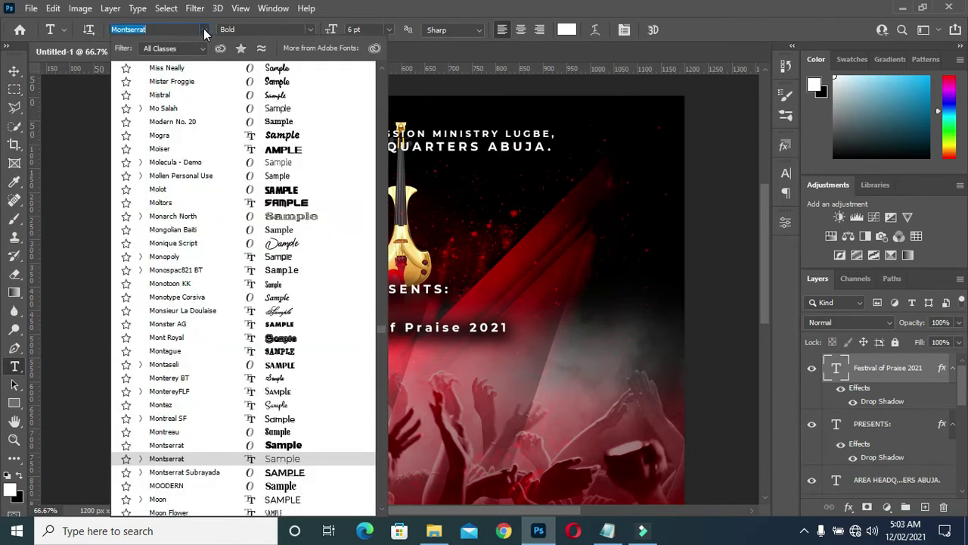
{"action": "type", "text": "JAVACOM"}
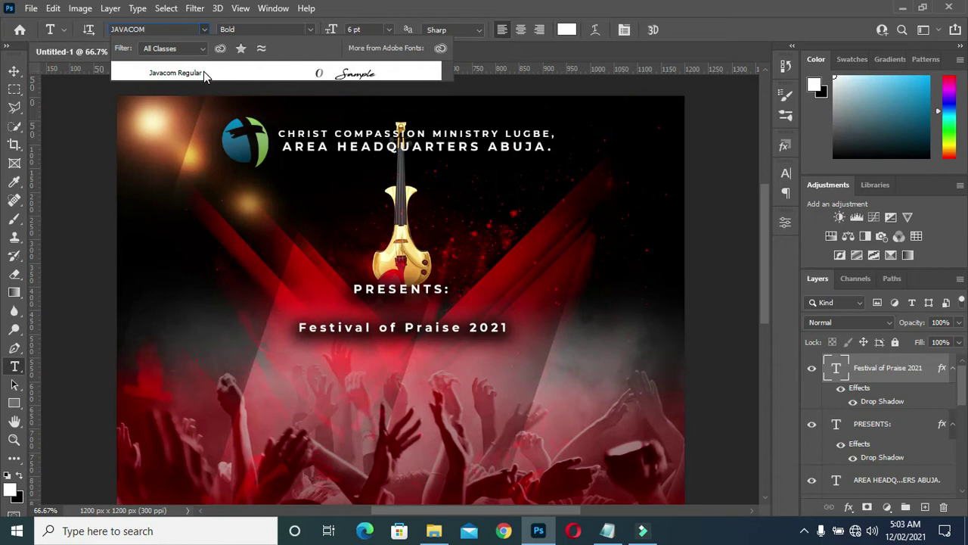
{"action": "left_click", "coordinate": [203, 73]}
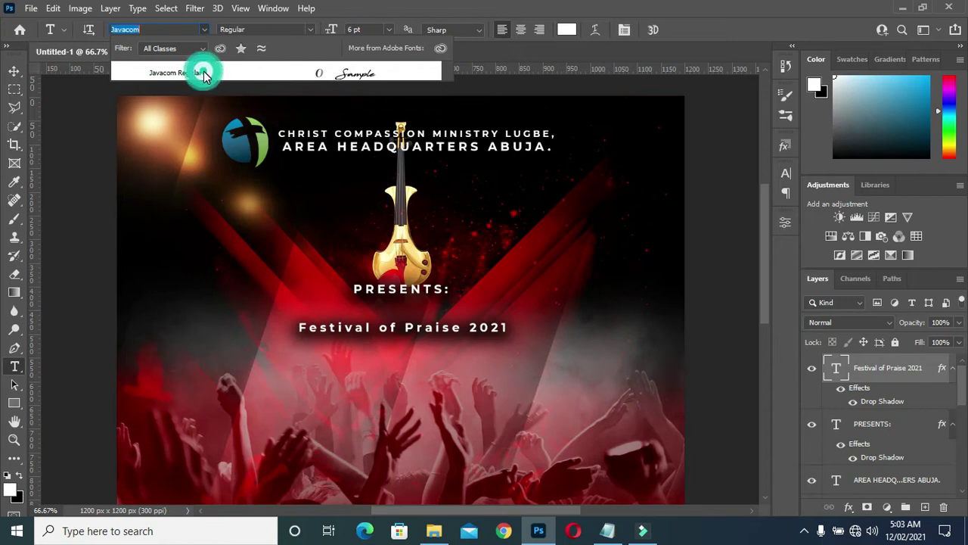
{"action": "left_click", "coordinate": [216, 74]}
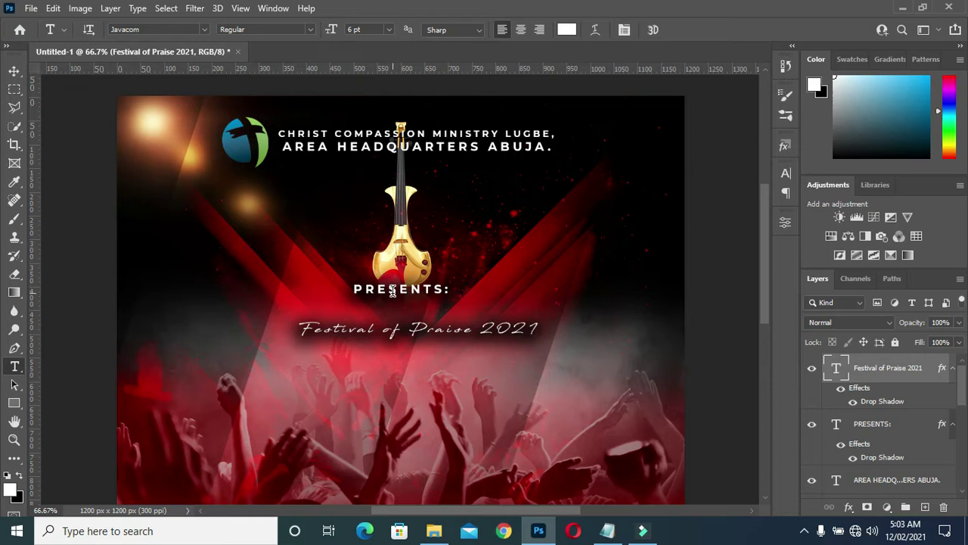
Step: Scale the title up to about 15.61 pt and reposition it under PRESENTS:
{"action": "left_click", "coordinate": [14, 71]}
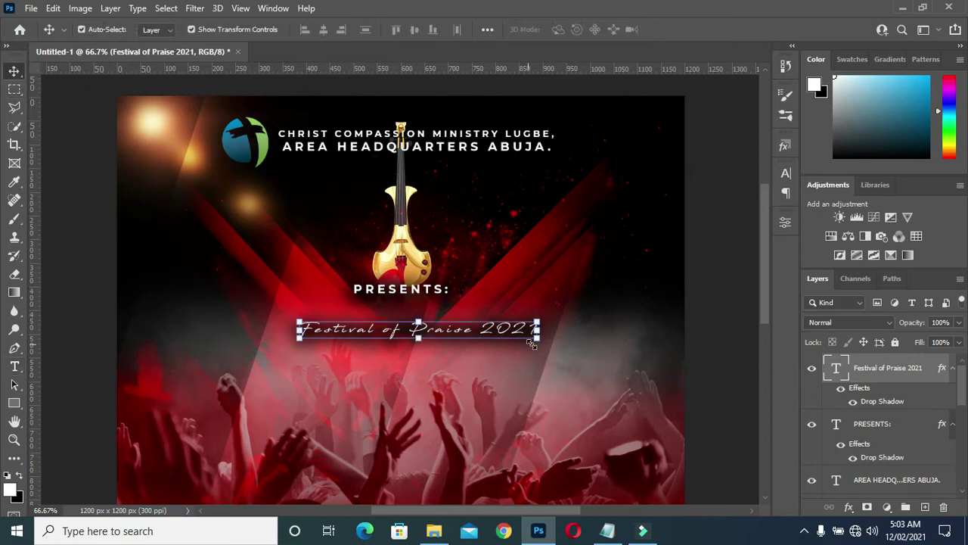
{"action": "left_click_drag", "start_coordinate": [537, 339], "coordinate": [637, 372]}
{"action": "mouse_move", "coordinate": [500, 347]}
{"action": "left_mouse_down"}
{"action": "mouse_move", "coordinate": [427, 333]}
{"action": "mouse_move", "coordinate": [430, 323]}
{"action": "left_mouse_up"}
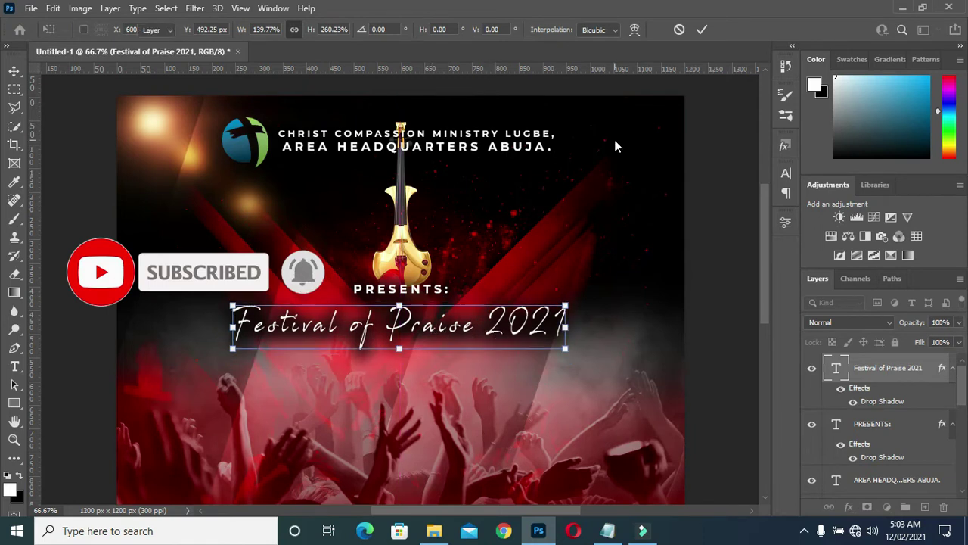
{"action": "key", "text": "Return"}
Step: Confirm the title resize and set the year 2021 in Montserrat Bold
{"action": "key", "text": "t"}
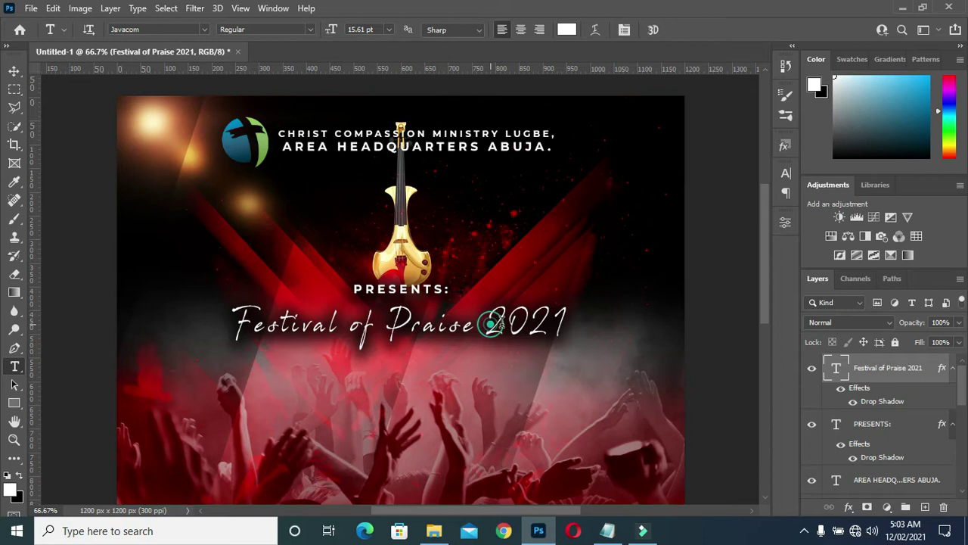
{"action": "left_click_drag", "start_coordinate": [489, 321], "coordinate": [571, 319]}
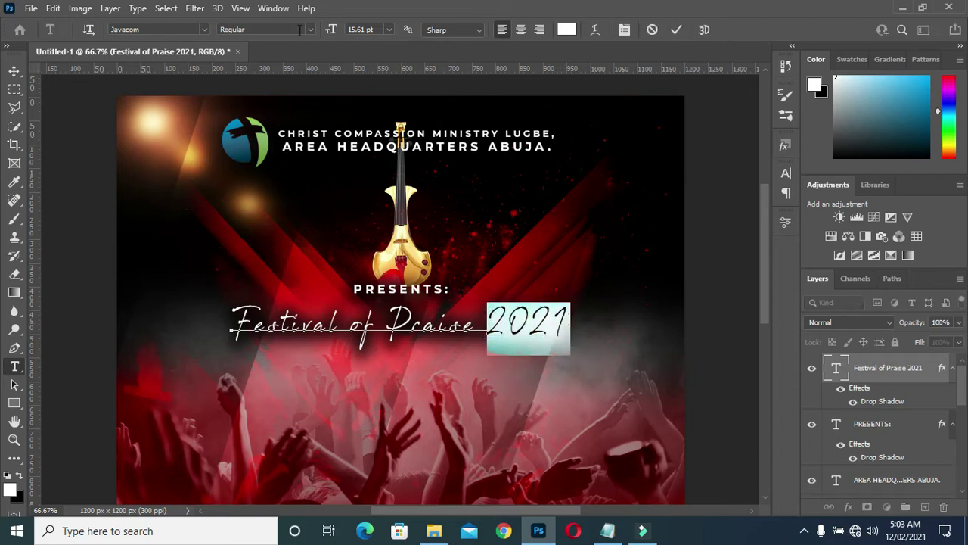
{"action": "left_click", "coordinate": [204, 29]}
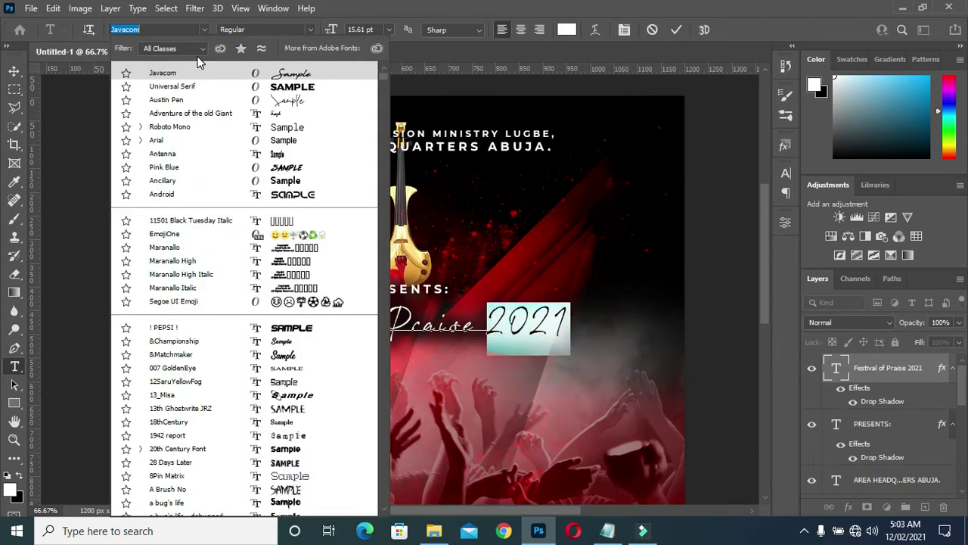
{"action": "type", "text": "MONT"}
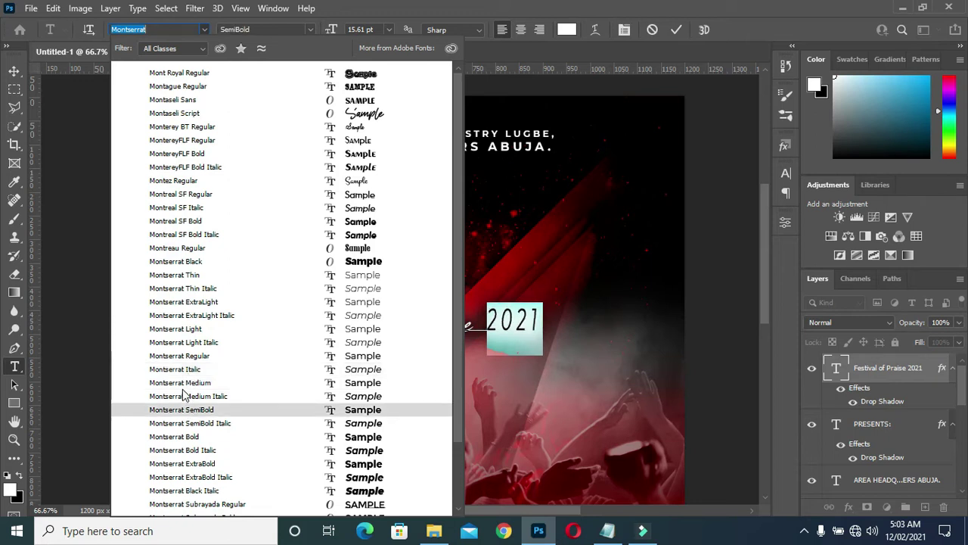
{"action": "left_click", "coordinate": [181, 438]}
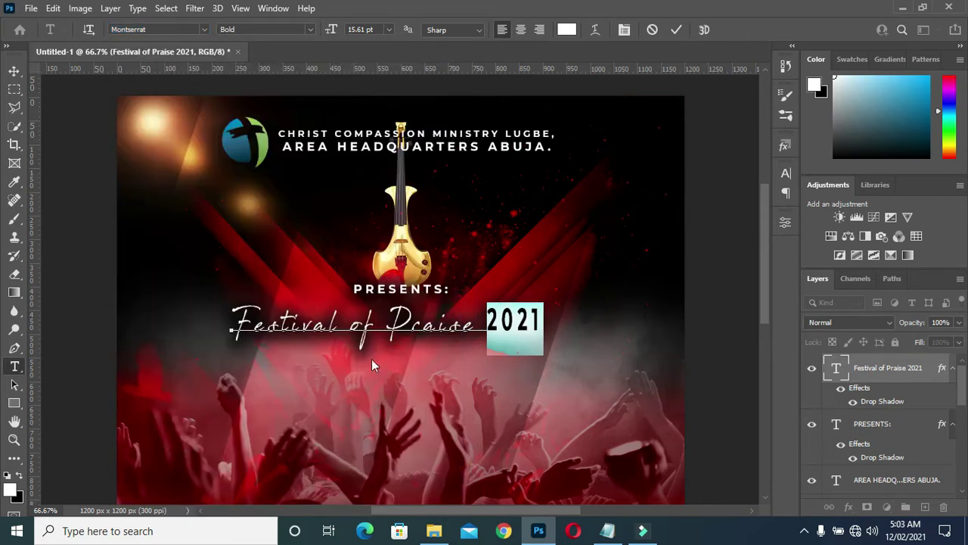
Step: Shrink the year 2021 to 11 pt and commit the title edit
{"action": "left_click", "coordinate": [677, 30]}
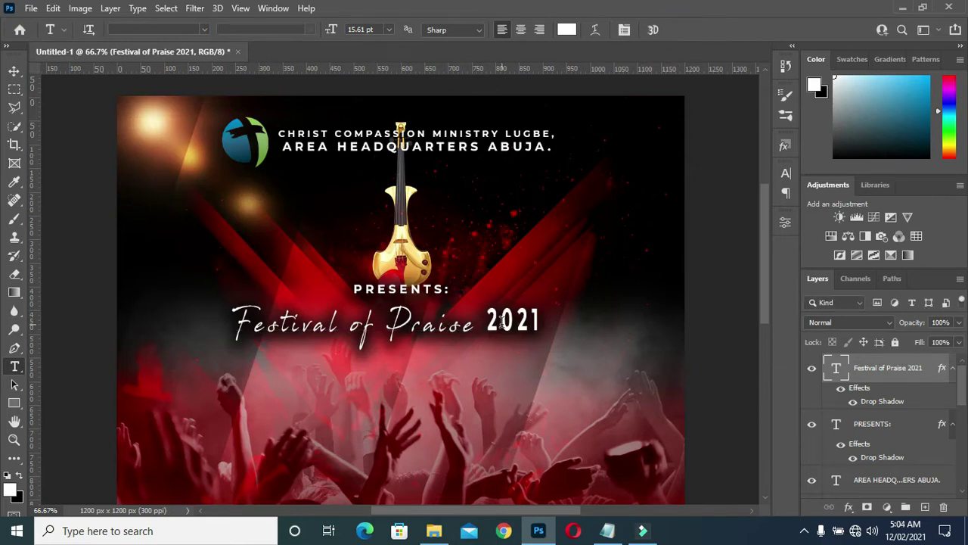
{"action": "left_click_drag", "start_coordinate": [490, 319], "coordinate": [541, 324]}
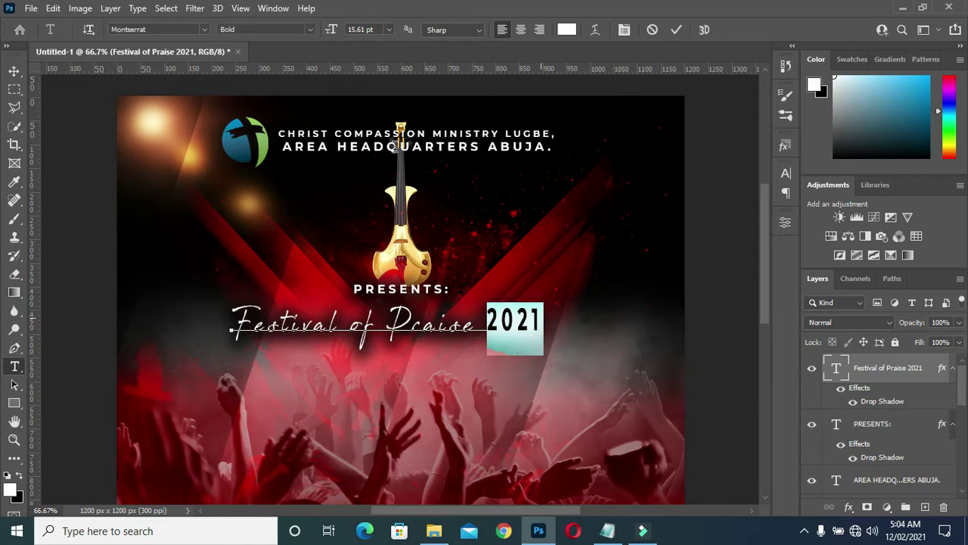
{"action": "left_click_drag", "start_coordinate": [333, 30], "coordinate": [330, 29]}
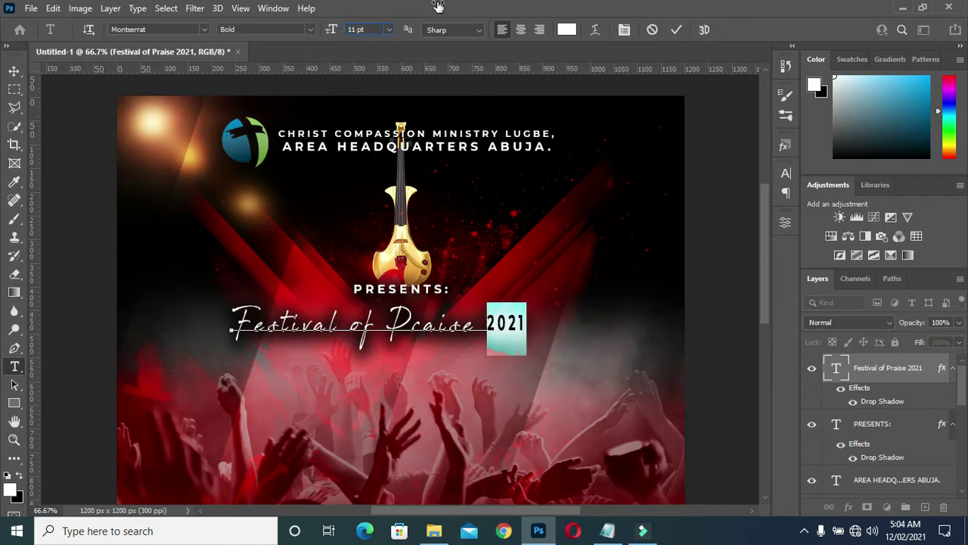
{"action": "left_click", "coordinate": [677, 31]}
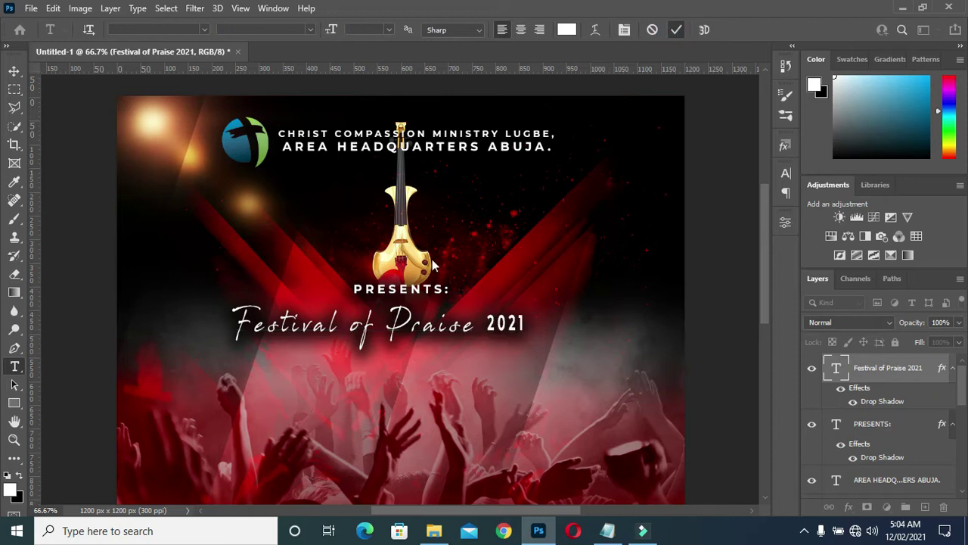
{"action": "left_click", "coordinate": [14, 71]}
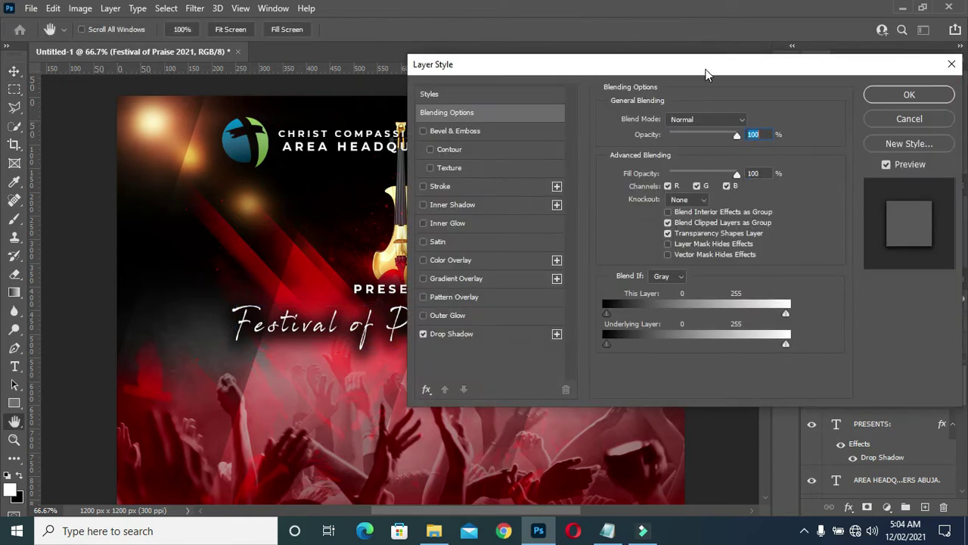
Step: Change the title's Drop Shadow to 39% spread and 18 px size, keeping 7 px distance
{"action": "left_click_drag", "start_coordinate": [706, 74], "coordinate": [849, 74]}
{"action": "left_click", "coordinate": [650, 339]}
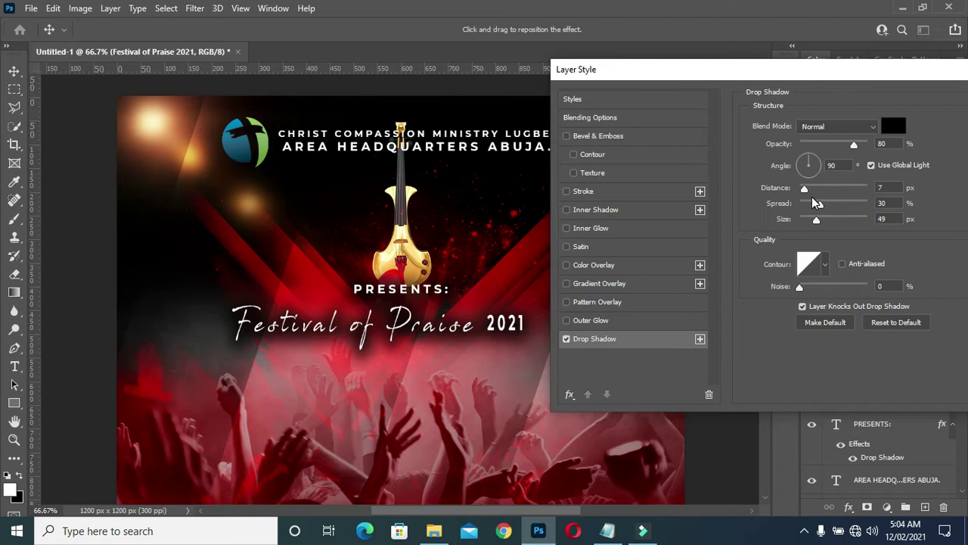
{"action": "mouse_move", "coordinate": [821, 208]}
{"action": "left_mouse_down"}
{"action": "mouse_move", "coordinate": [831, 209]}
{"action": "mouse_move", "coordinate": [810, 227]}
{"action": "left_mouse_up"}
{"action": "left_click", "coordinate": [809, 222]}
{"action": "left_click_drag", "start_coordinate": [828, 209], "coordinate": [824, 210]}
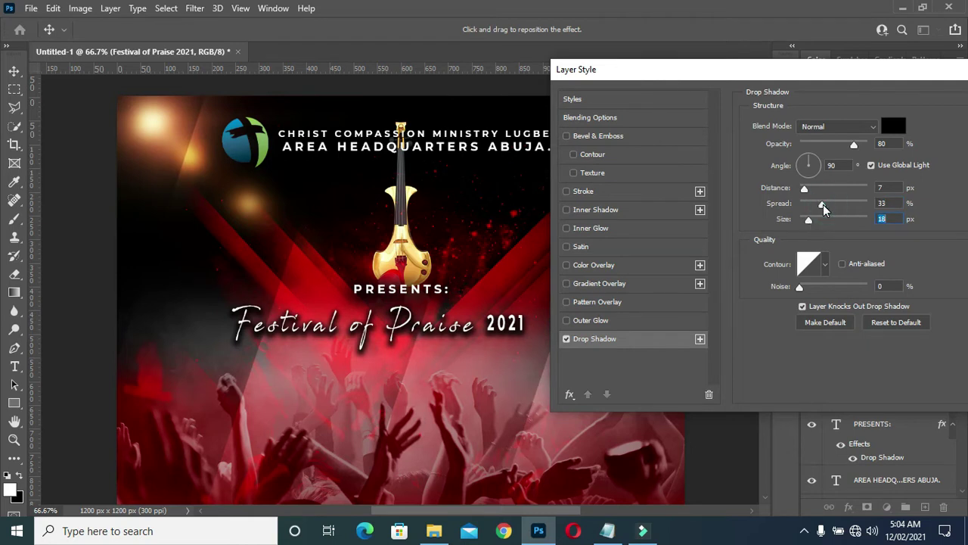
{"action": "left_click", "coordinate": [827, 205]}
{"action": "left_click_drag", "start_coordinate": [798, 78], "coordinate": [669, 74]}
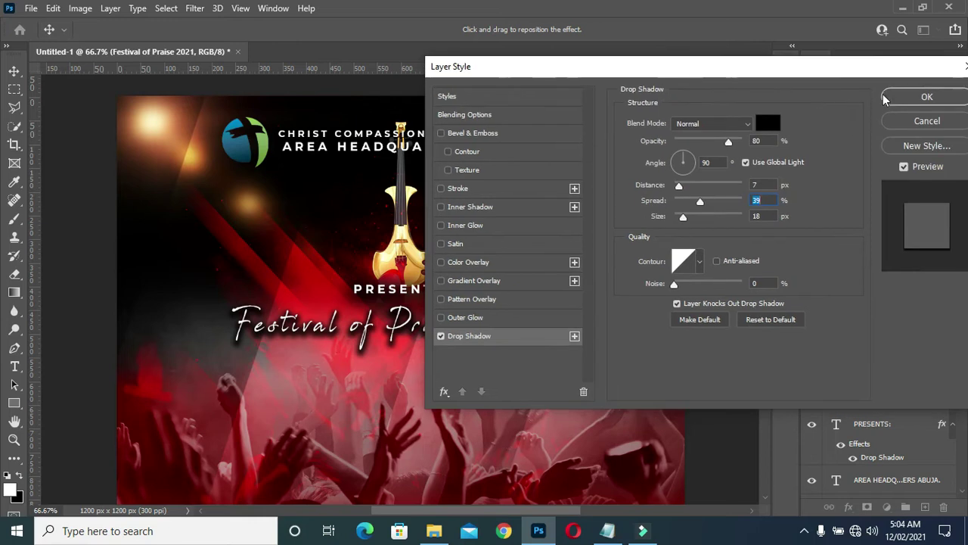
{"action": "left_click", "coordinate": [897, 95]}
{"action": "left_click_drag", "start_coordinate": [763, 270], "coordinate": [761, 291]}
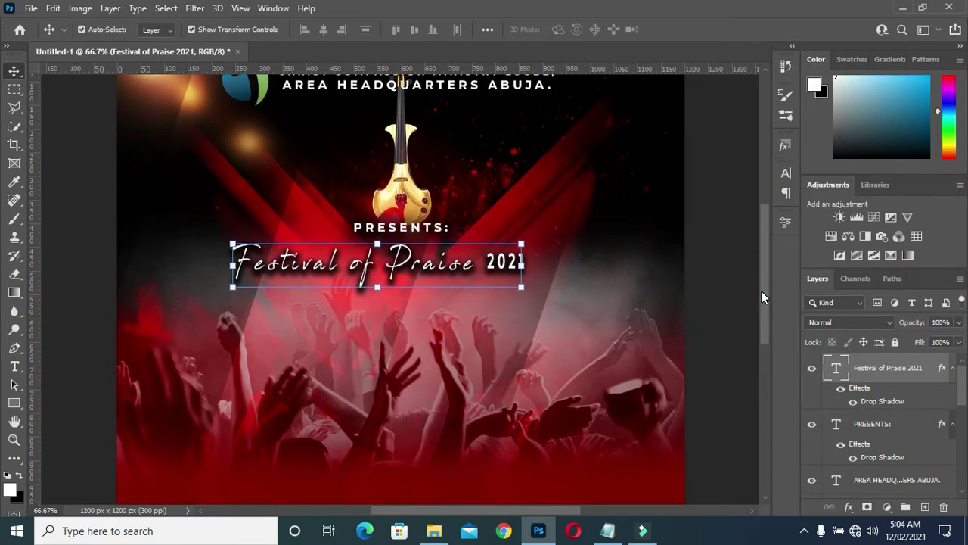
Step: Duplicate the PRESENTS: layer with Ctrl+J and move the copy below the Festival of Praise 2021 title
{"action": "left_click", "coordinate": [401, 227]}
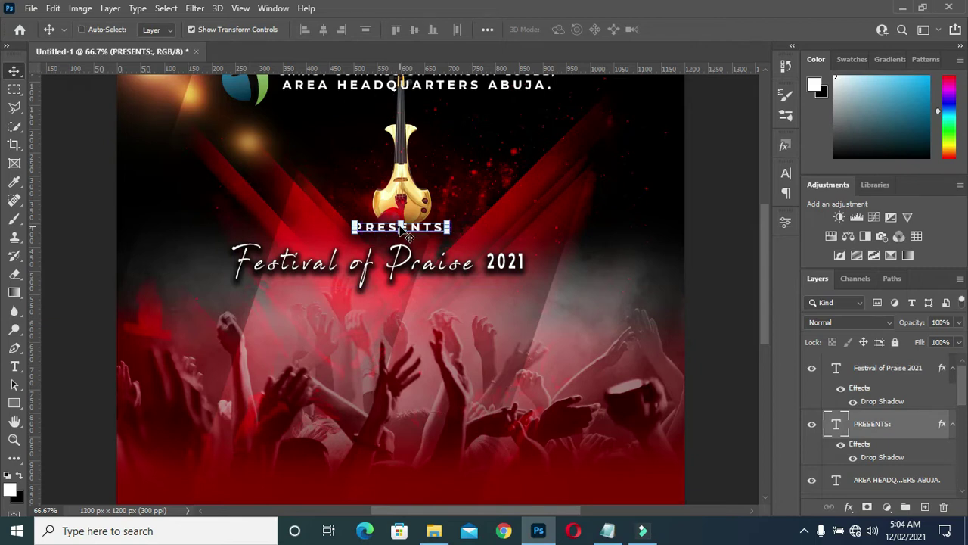
{"action": "key", "text": "ctrl+j"}
{"action": "left_click", "coordinate": [951, 425]}
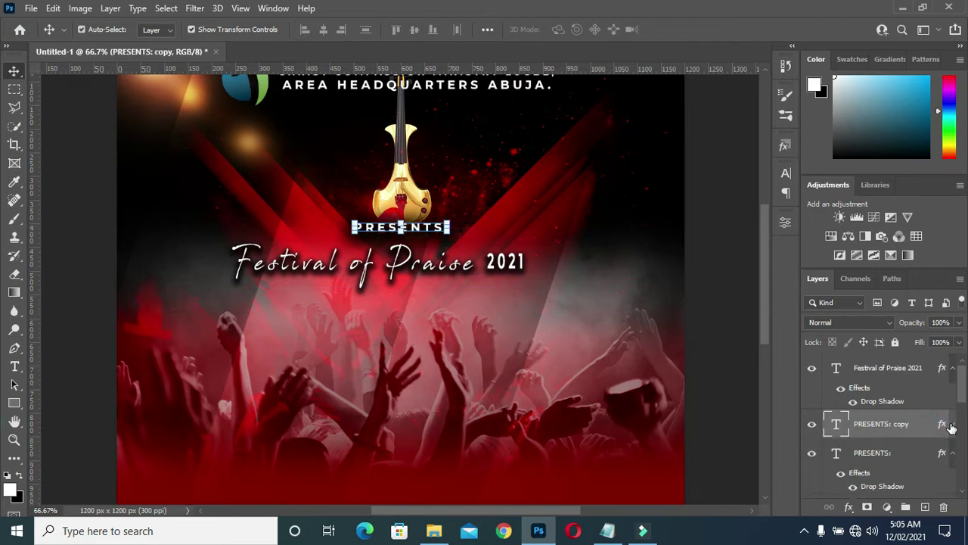
{"action": "left_click", "coordinate": [953, 453]}
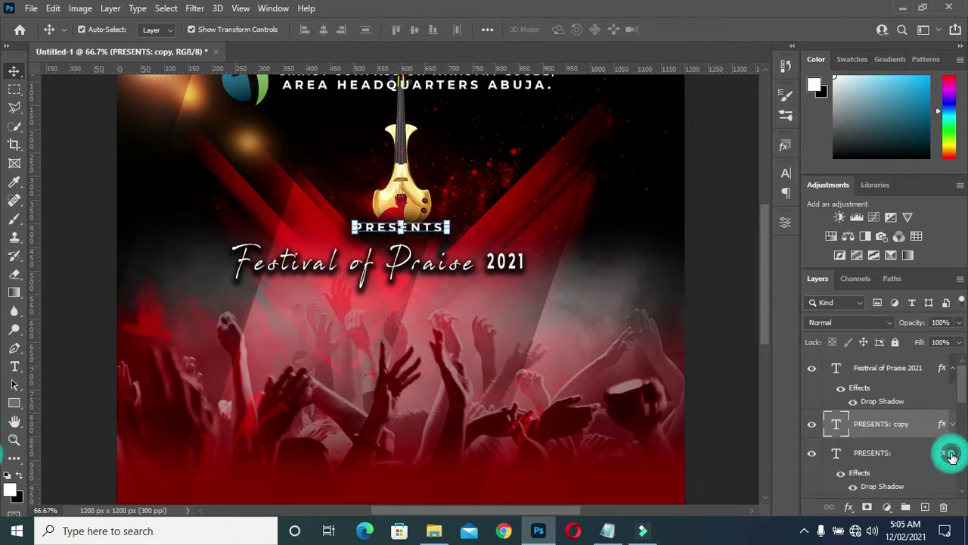
{"action": "left_click", "coordinate": [952, 369]}
{"action": "left_click_drag", "start_coordinate": [881, 396], "coordinate": [877, 365]}
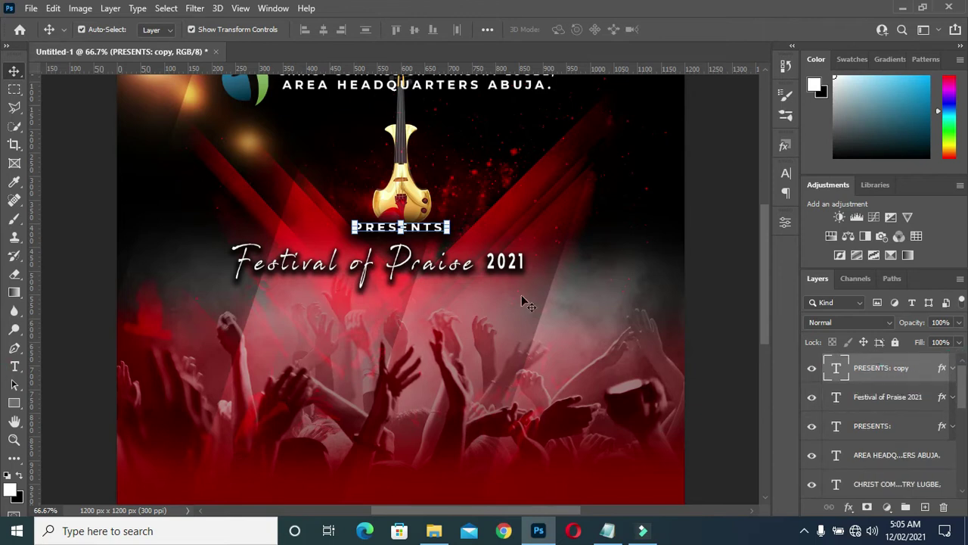
{"action": "left_click_drag", "start_coordinate": [421, 231], "coordinate": [410, 323]}
{"action": "double_click", "coordinate": [410, 322]}
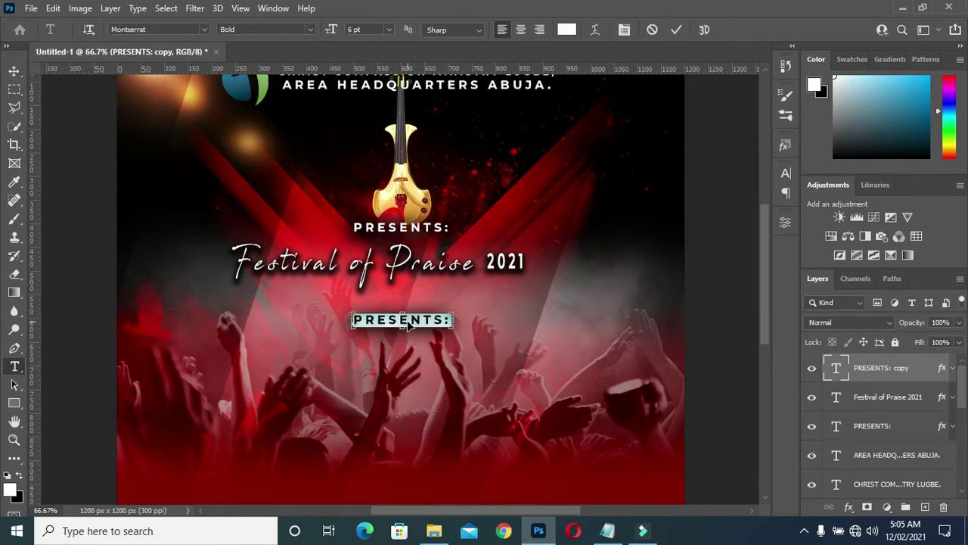
Step: Replace the copied text with THEME: taken from the Notepad flyer notes
{"action": "left_click", "coordinate": [608, 531]}
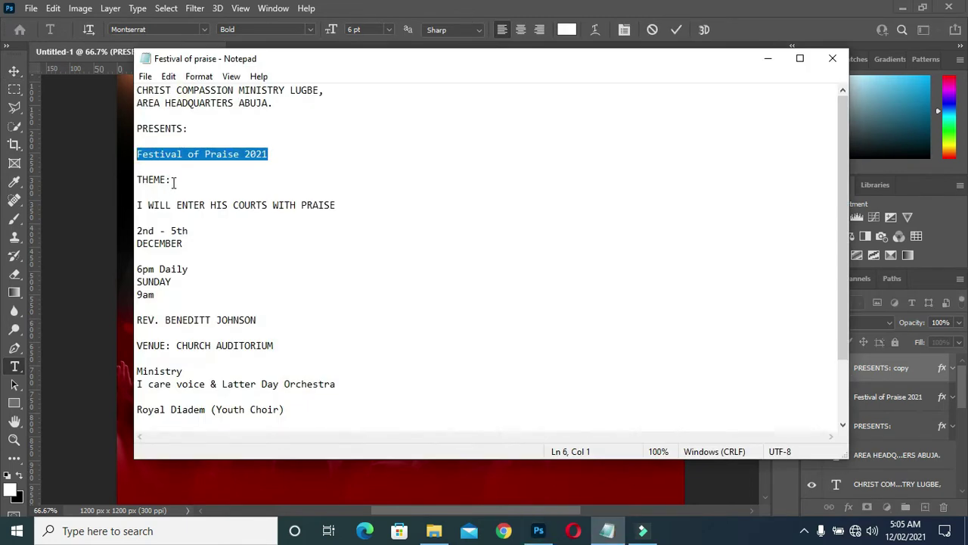
{"action": "double_click", "coordinate": [172, 179]}
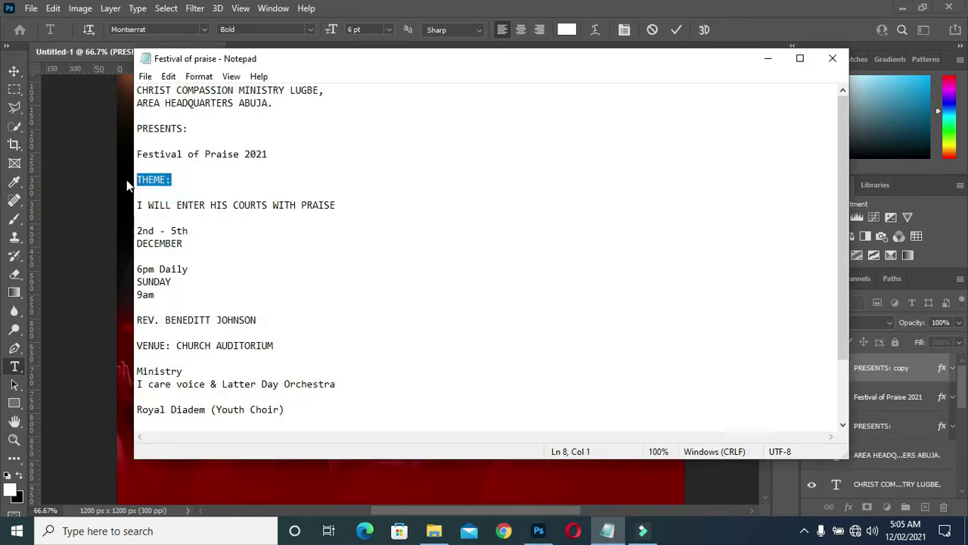
{"action": "left_click", "coordinate": [768, 58]}
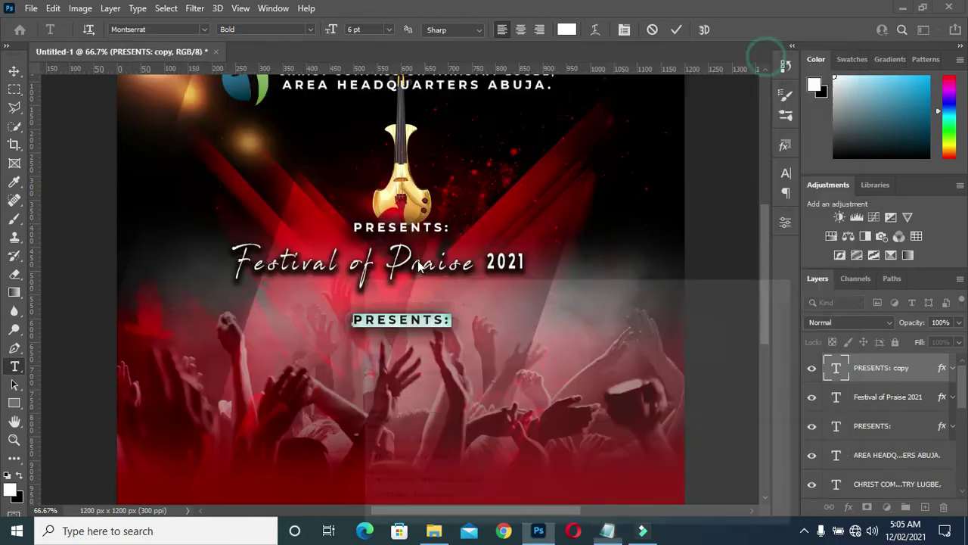
{"action": "key", "text": "ctrl+v"}
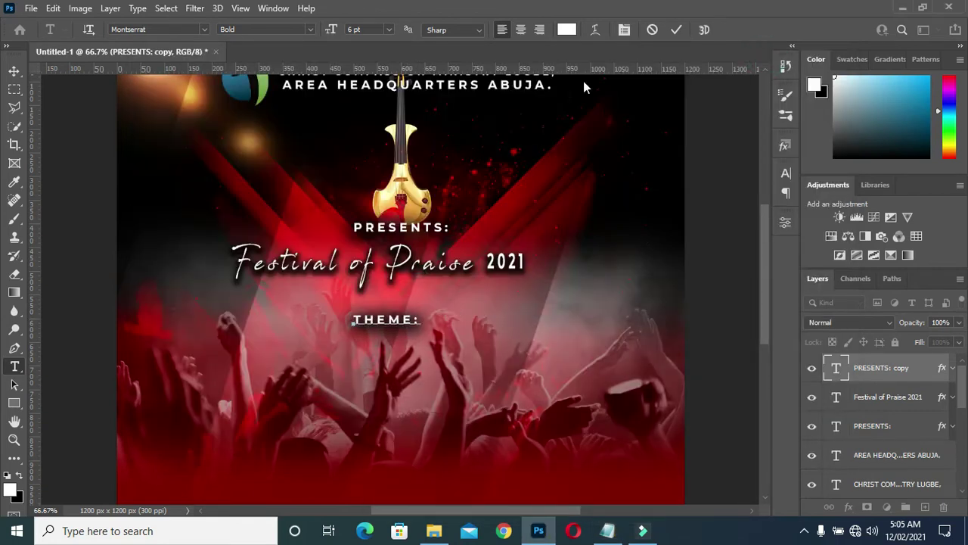
{"action": "left_click", "coordinate": [677, 29]}
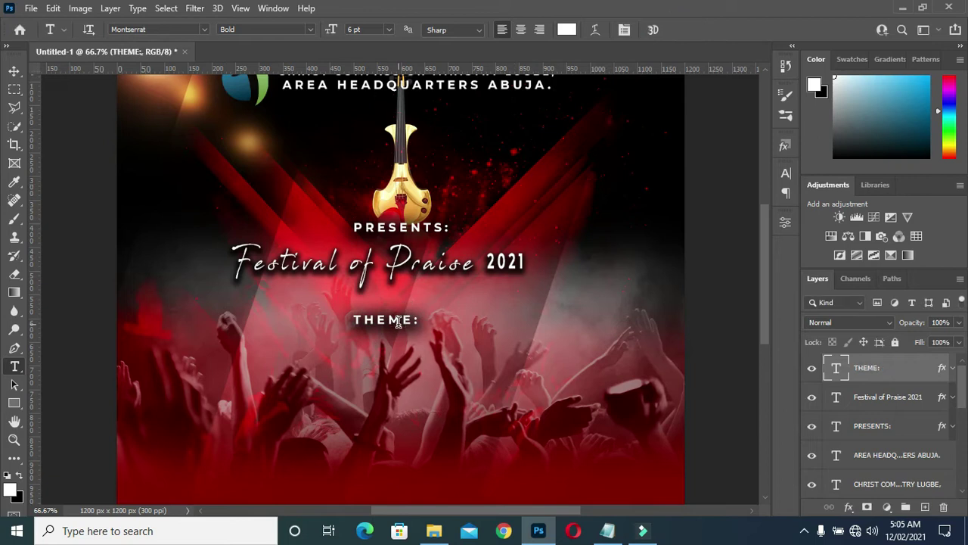
Step: Centre THEME: horizontally beneath the Festival of Praise title
{"action": "key", "text": "v"}
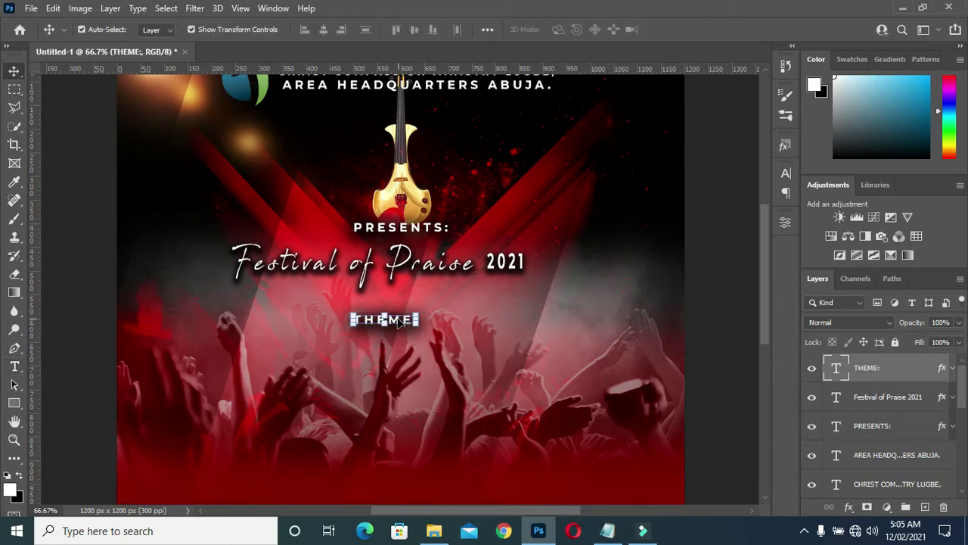
{"action": "left_click_drag", "start_coordinate": [399, 322], "coordinate": [411, 321]}
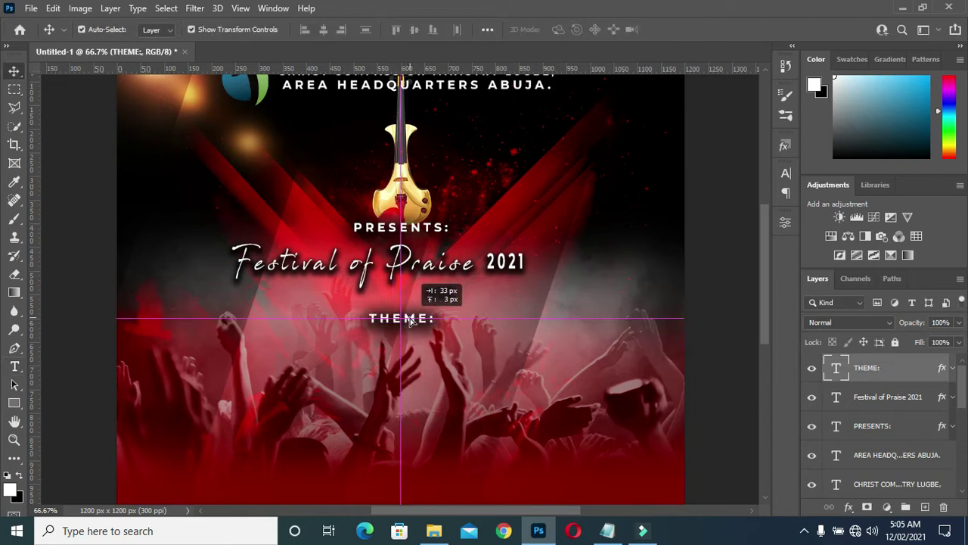
{"action": "left_click", "coordinate": [715, 330]}
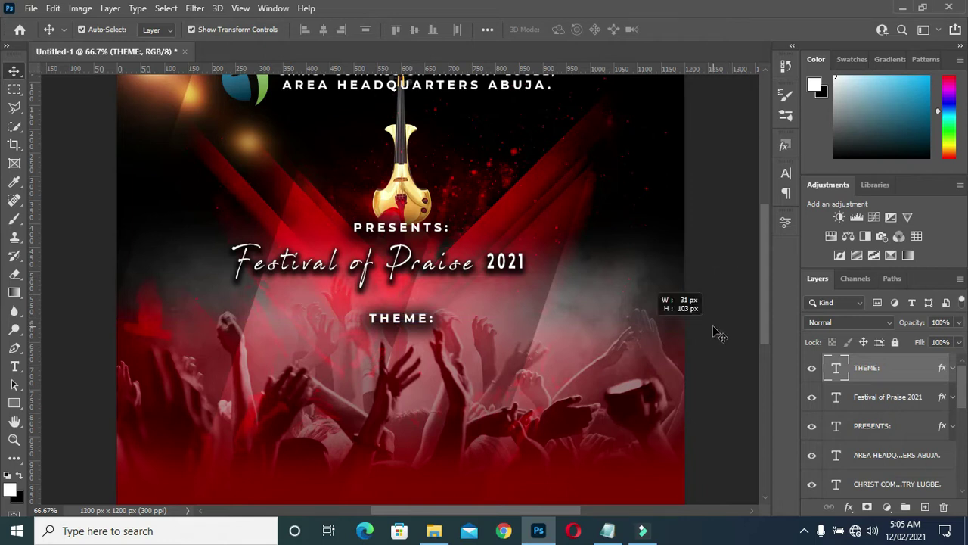
{"action": "left_click", "coordinate": [607, 530]}
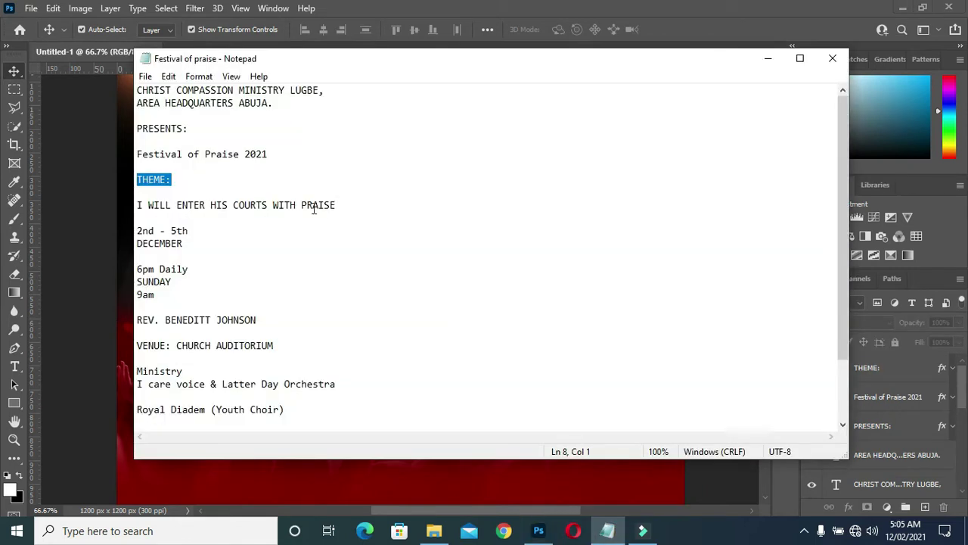
Step: Select 'I WILL ENTER HIS' in the Notepad theme line and return to the poster
{"action": "left_click_drag", "start_coordinate": [138, 206], "coordinate": [229, 206]}
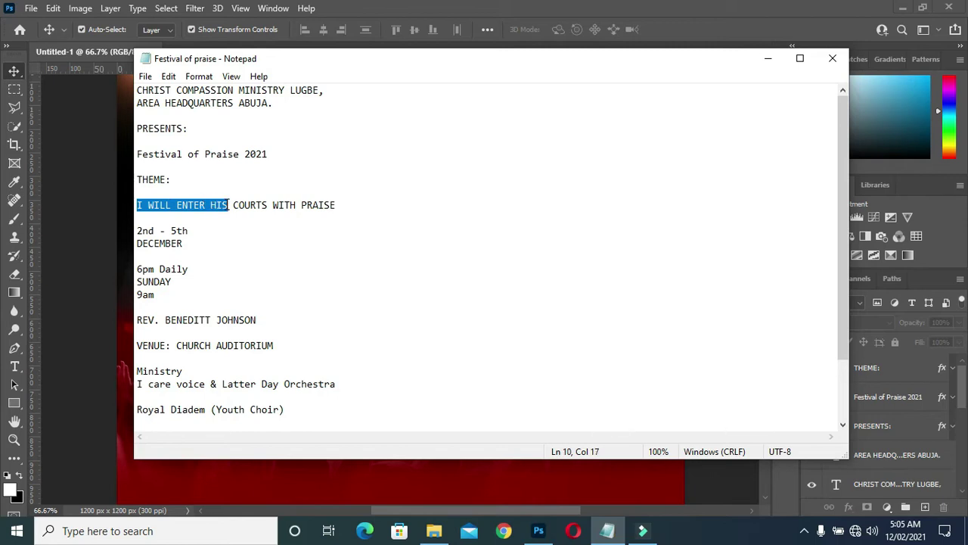
{"action": "left_click", "coordinate": [763, 60]}
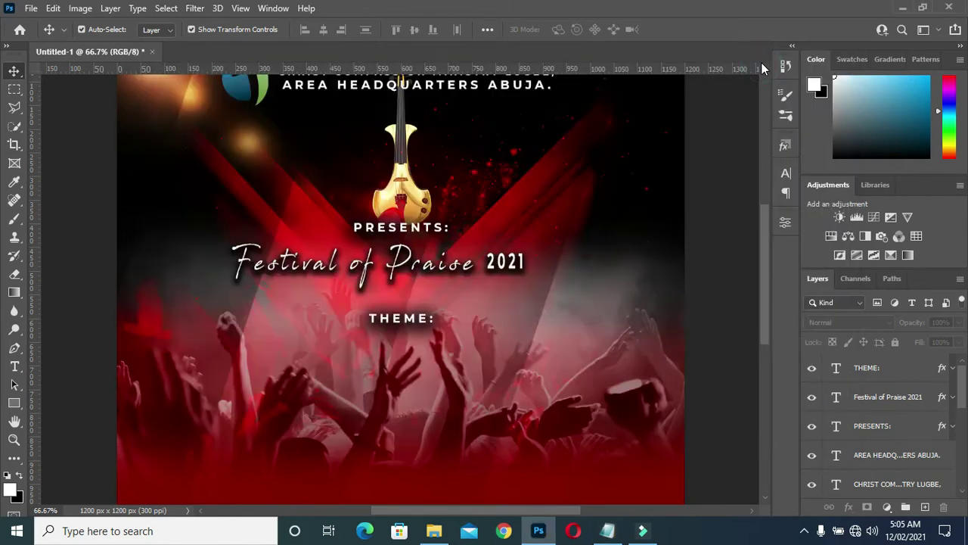
Step: Duplicate the THEME: layer below it and reword the copy to I WILL ENTER HIS
{"action": "left_click", "coordinate": [400, 322]}
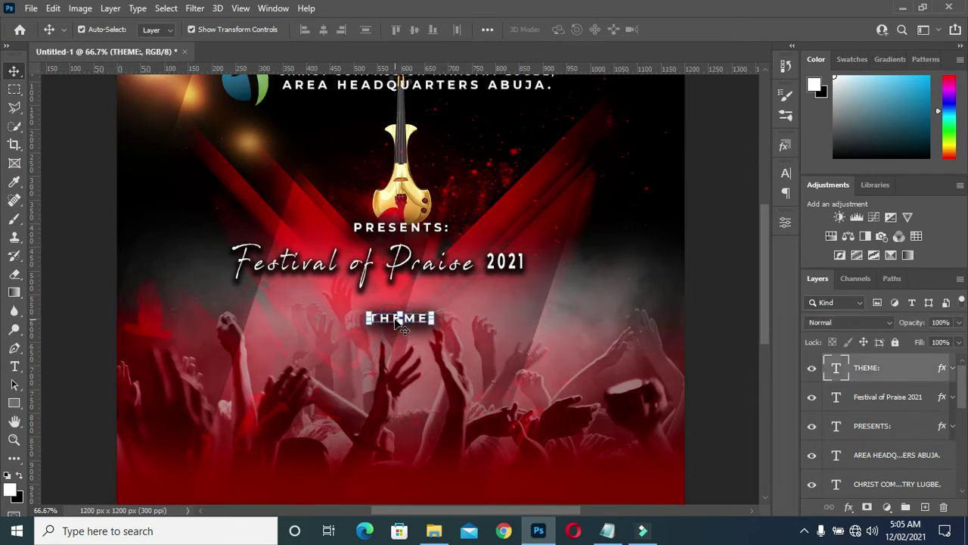
{"action": "key", "text": "ctrl+j"}
{"action": "left_click_drag", "start_coordinate": [401, 321], "coordinate": [314, 359]}
{"action": "double_click", "coordinate": [318, 352]}
{"action": "double_click", "coordinate": [317, 352]}
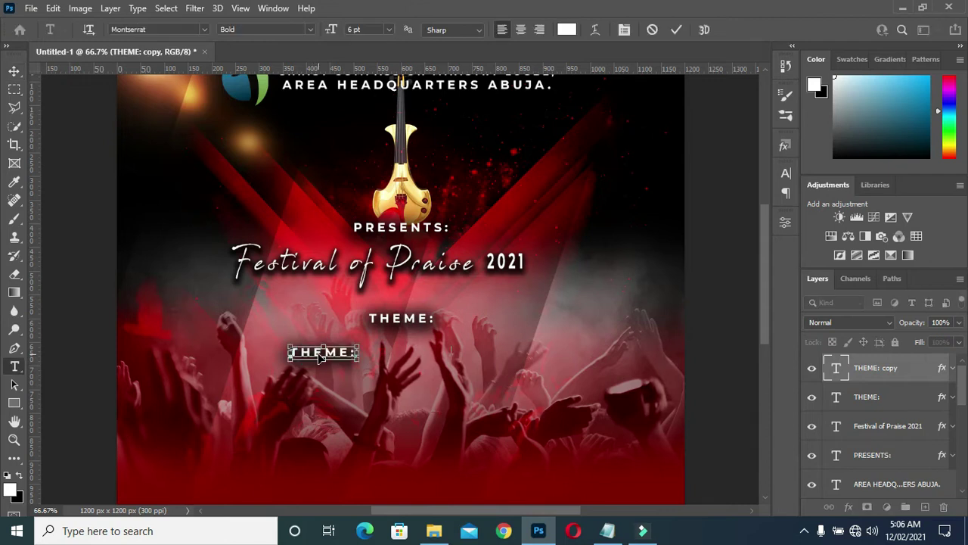
{"action": "type", "text": "I WILL ENTER HIS"}
{"action": "left_click", "coordinate": [678, 30]}
Step: Tighten the I WILL ENTER HIS letter tracking from 280 to 120
{"action": "left_click", "coordinate": [784, 174]}
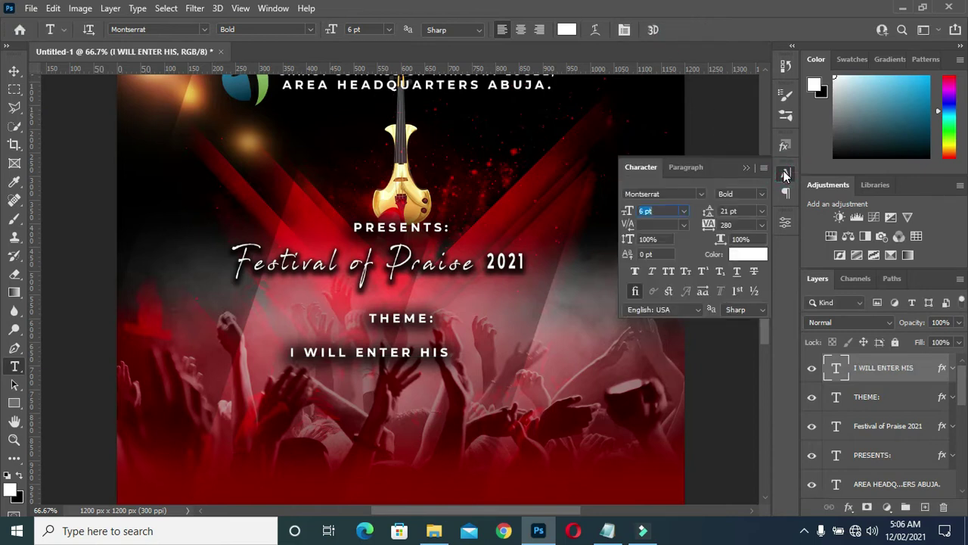
{"action": "left_click_drag", "start_coordinate": [708, 226], "coordinate": [700, 227]}
{"action": "type", "text": "120"}
{"action": "key", "text": "Return"}
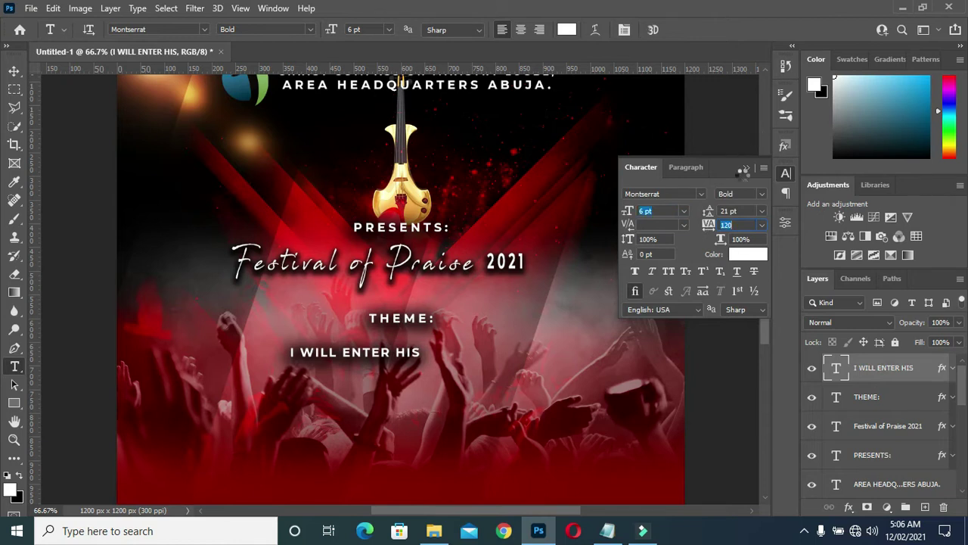
{"action": "left_click", "coordinate": [746, 168]}
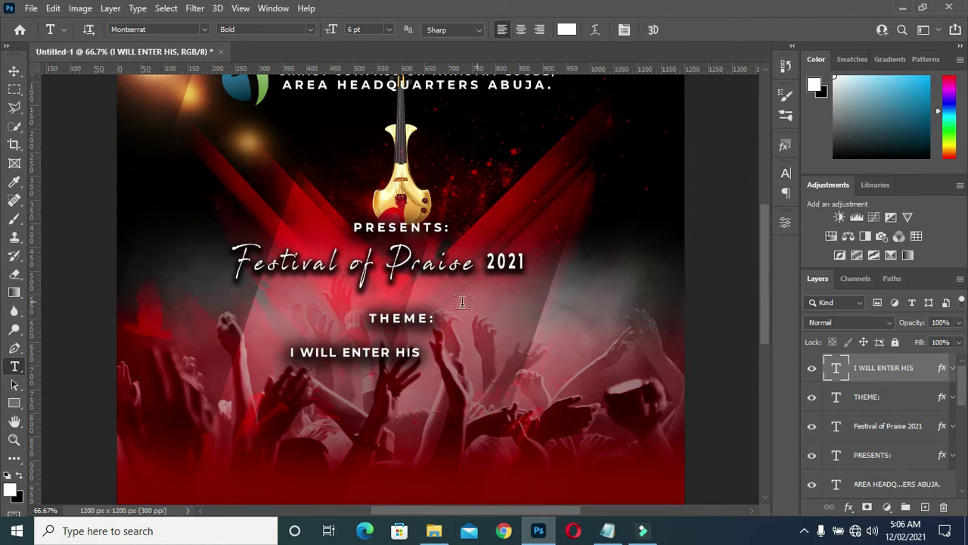
{"action": "left_click", "coordinate": [15, 72]}
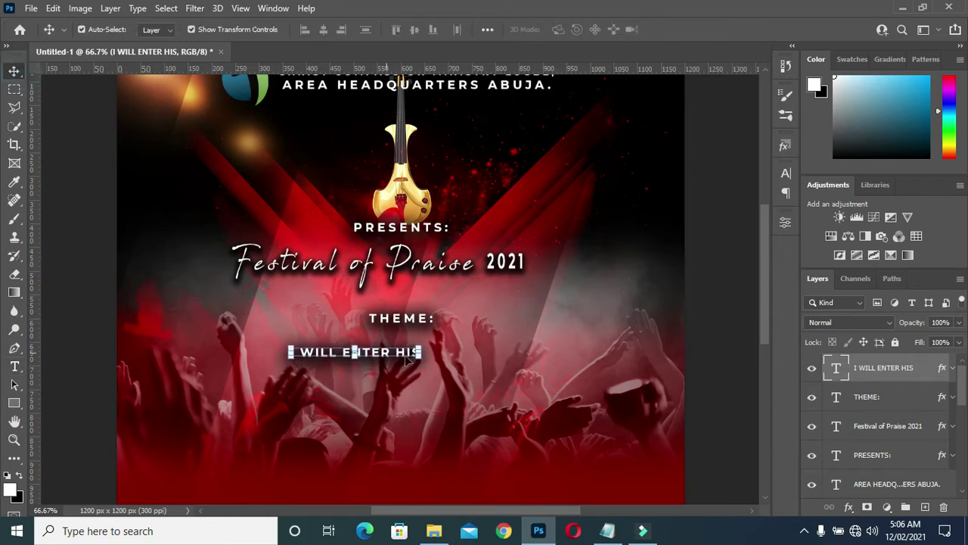
Step: Enlarge the I WILL ENTER HIS line to about 17.19 pt and position it under THEME:
{"action": "left_click_drag", "start_coordinate": [420, 359], "coordinate": [351, 369]}
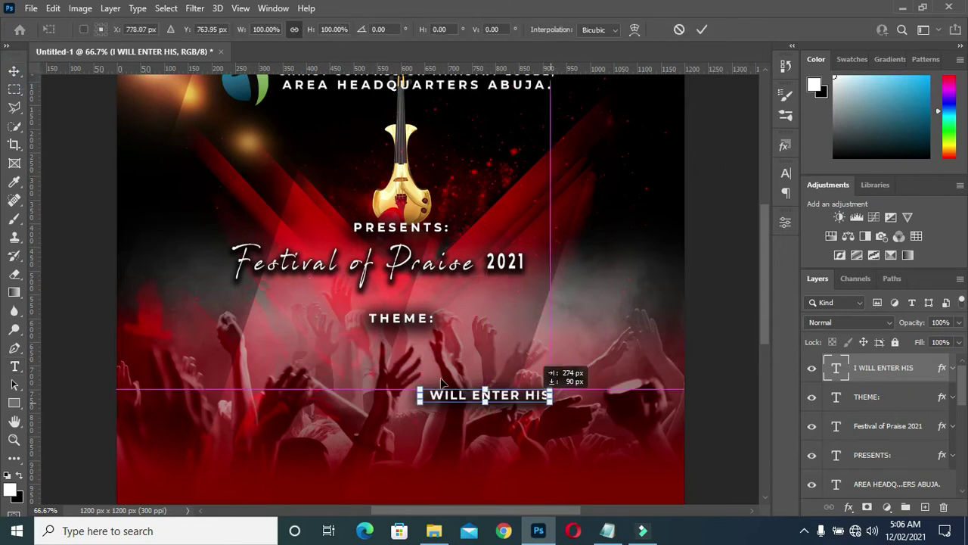
{"action": "left_click_drag", "start_coordinate": [346, 364], "coordinate": [589, 395]}
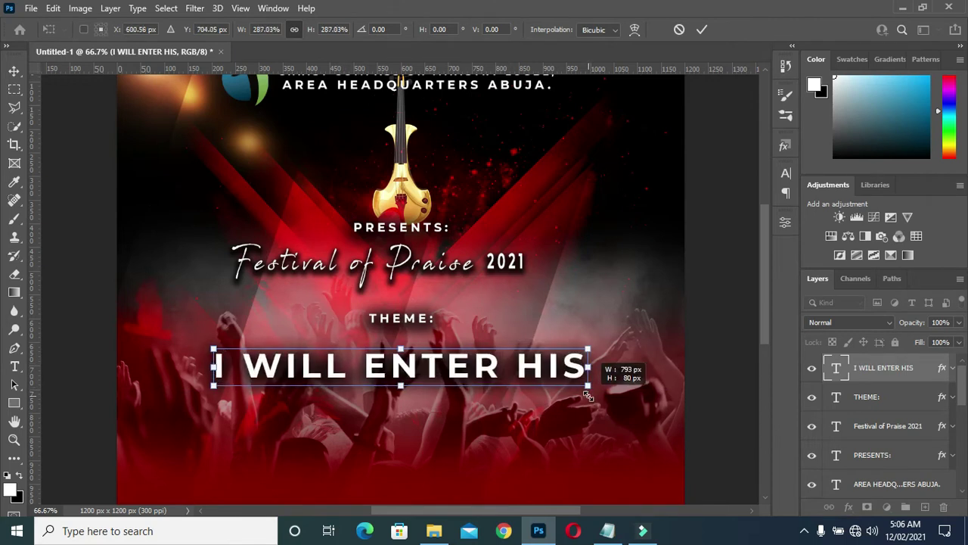
{"action": "left_click_drag", "start_coordinate": [448, 378], "coordinate": [431, 372]}
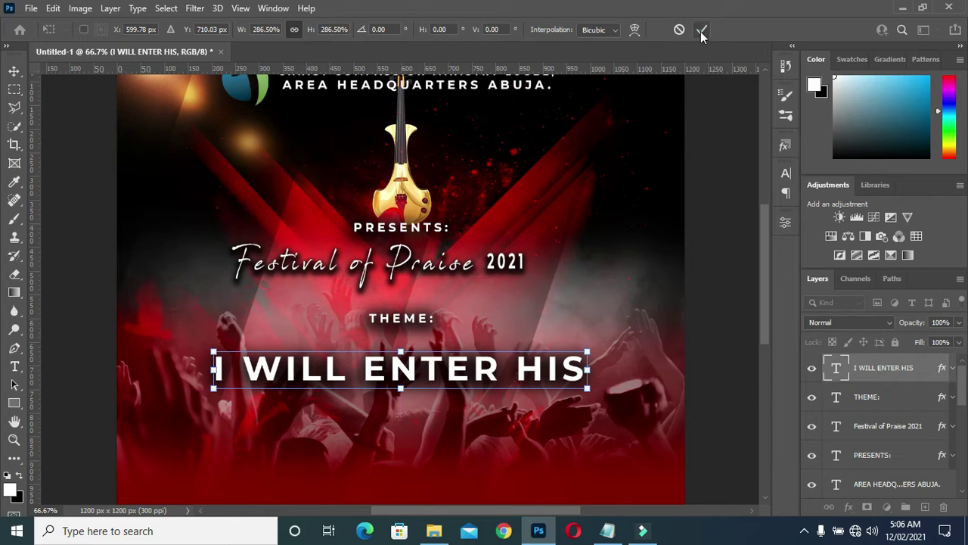
{"action": "left_click", "coordinate": [702, 31]}
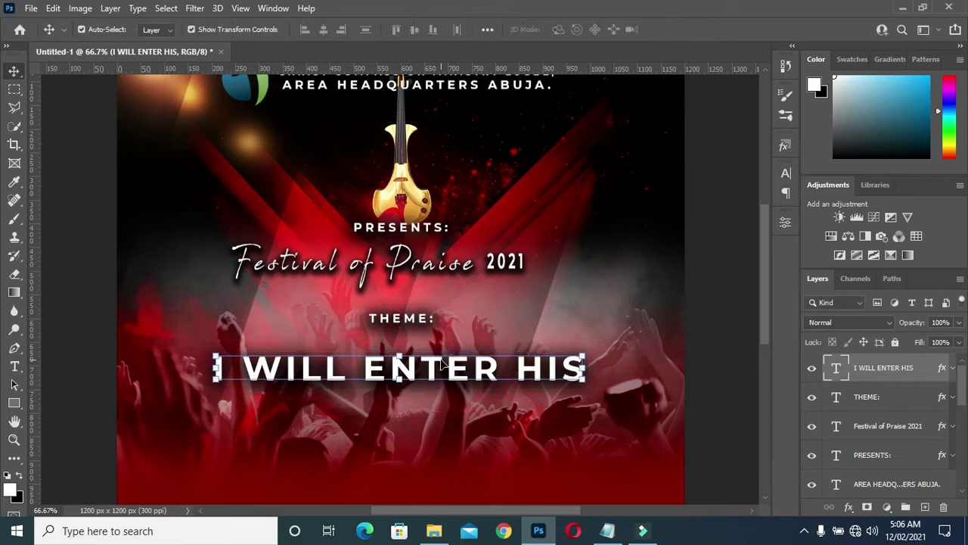
Step: Set the I WILL ENTER HIS line to Montserrat ExtraBold and re-centre it under THEME:
{"action": "left_click", "coordinate": [786, 173]}
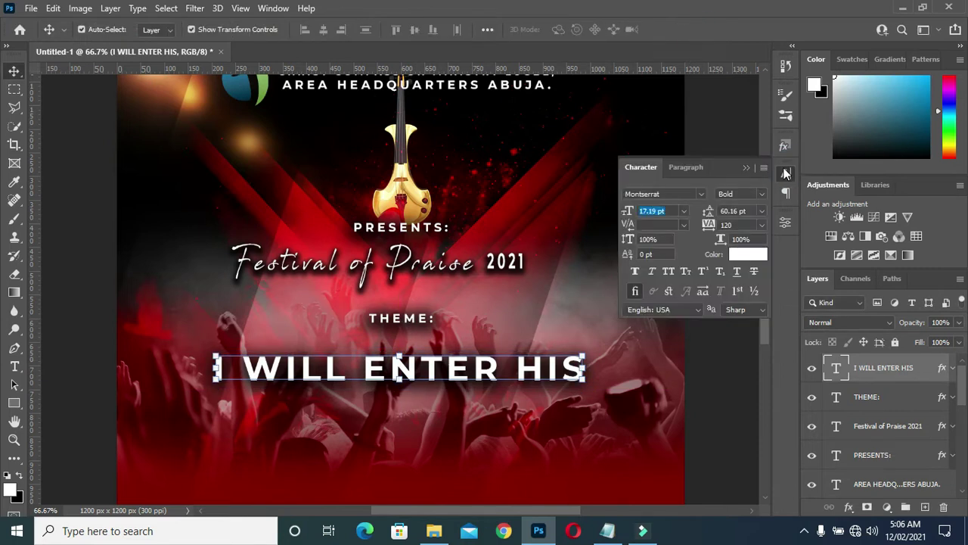
{"action": "left_click", "coordinate": [761, 194]}
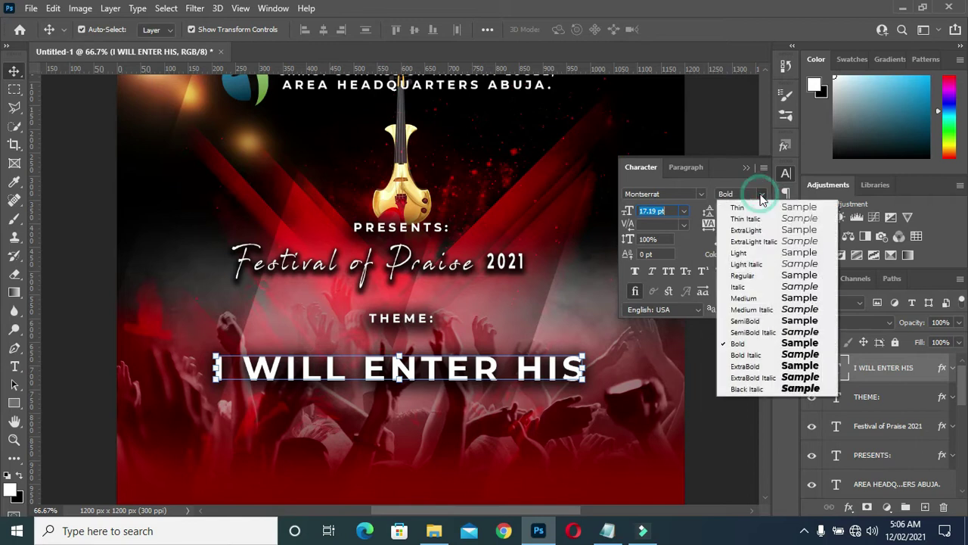
{"action": "left_click", "coordinate": [754, 367]}
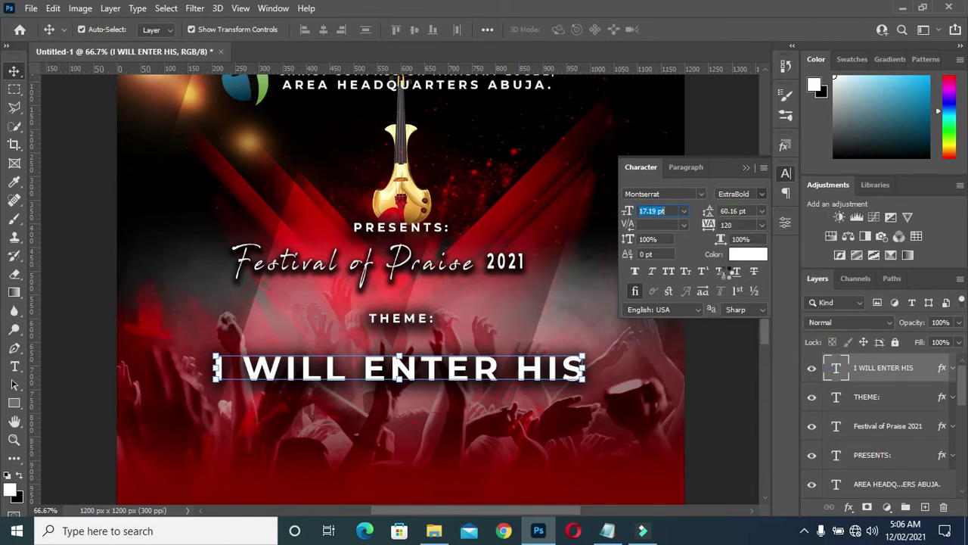
{"action": "left_click", "coordinate": [746, 168]}
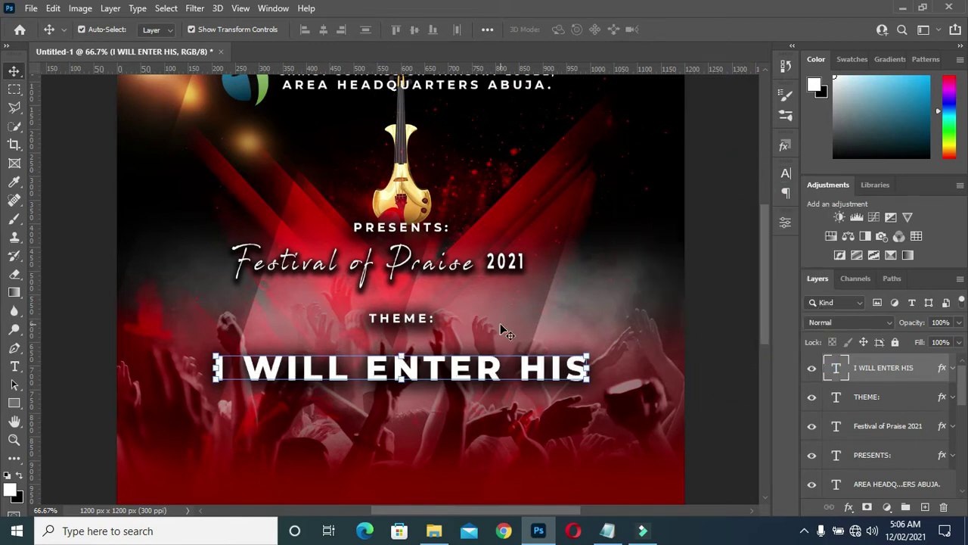
{"action": "left_click_drag", "start_coordinate": [460, 369], "coordinate": [459, 369]}
{"action": "left_click", "coordinate": [703, 333]}
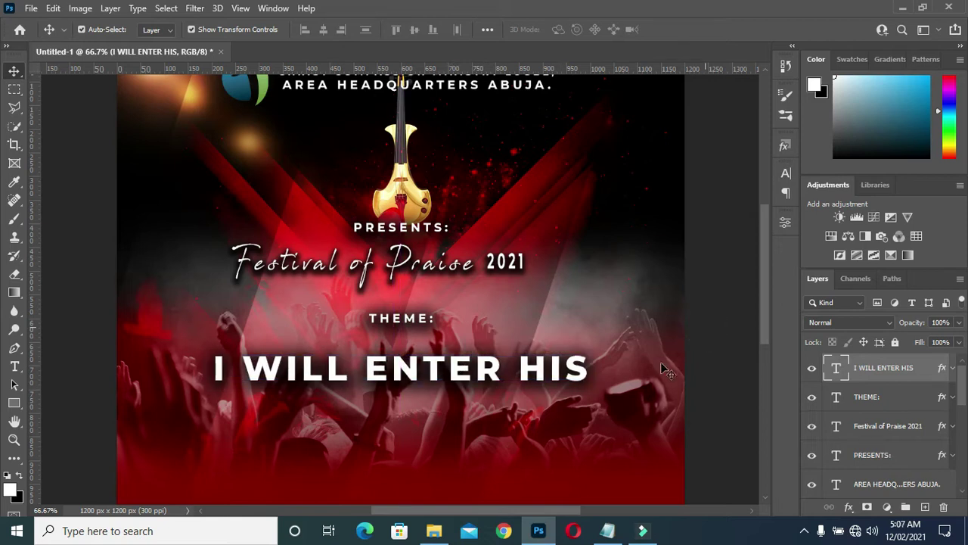
{"action": "left_click", "coordinate": [875, 369]}
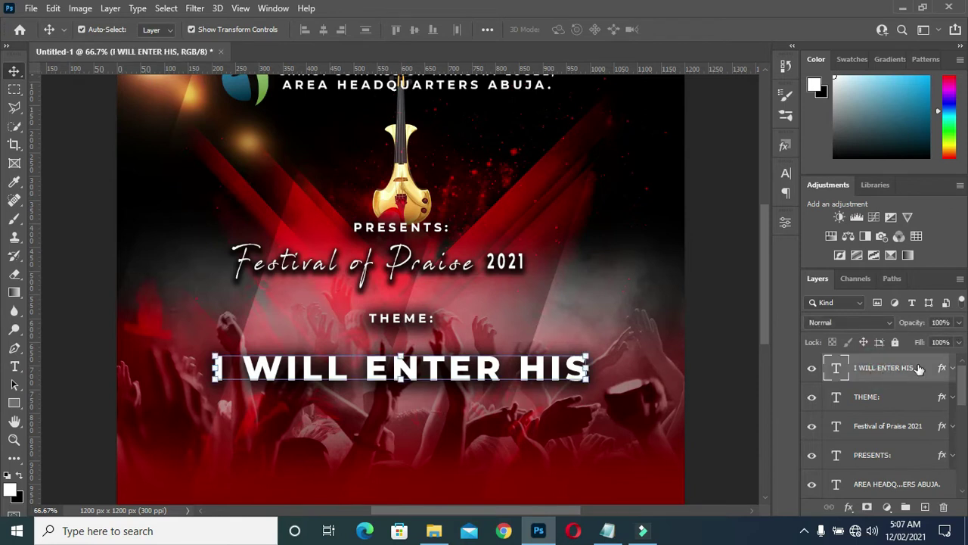
{"action": "left_click", "coordinate": [943, 368]}
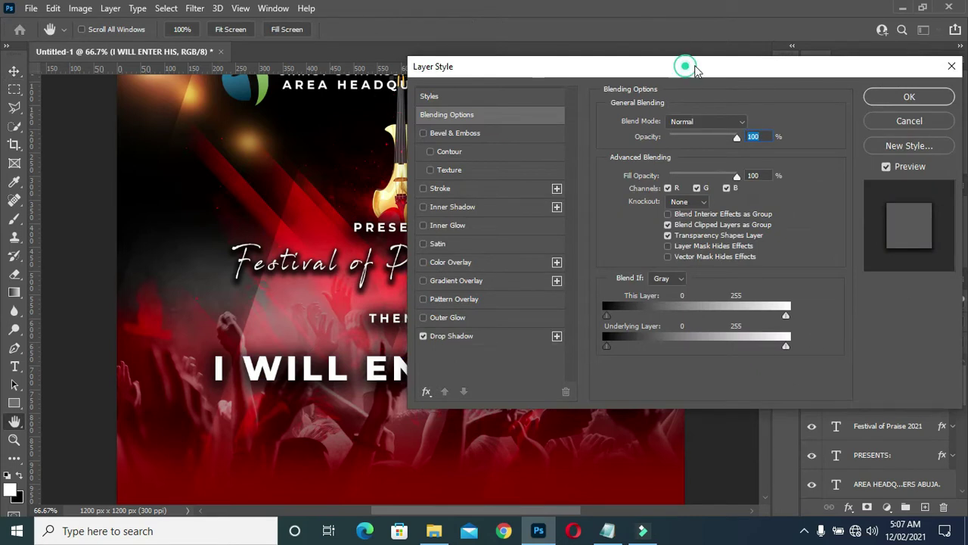
Step: Reduce the theme text's drop shadow spread to 38%
{"action": "left_click_drag", "start_coordinate": [687, 68], "coordinate": [795, 63]}
{"action": "left_click", "coordinate": [590, 333]}
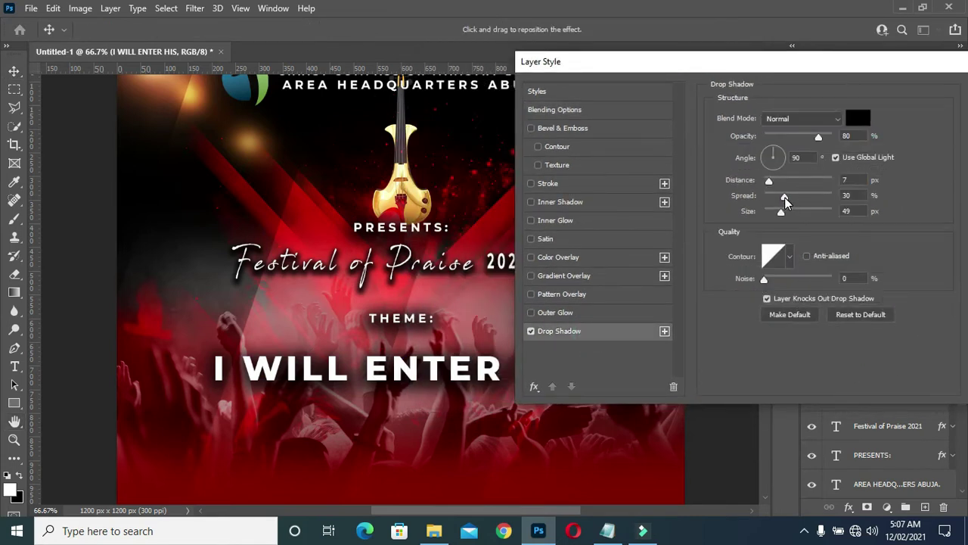
{"action": "left_click_drag", "start_coordinate": [784, 200], "coordinate": [794, 200]}
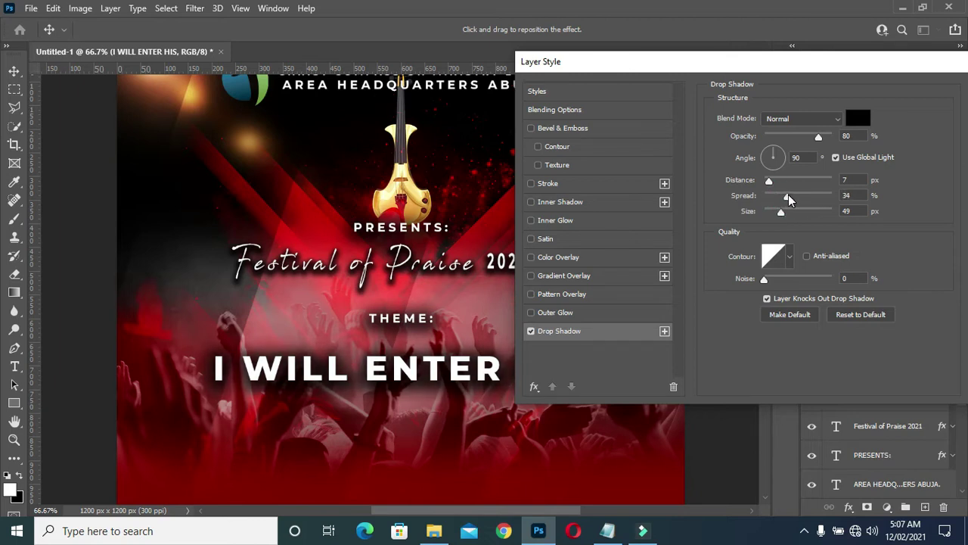
{"action": "left_click_drag", "start_coordinate": [794, 200], "coordinate": [777, 213]}
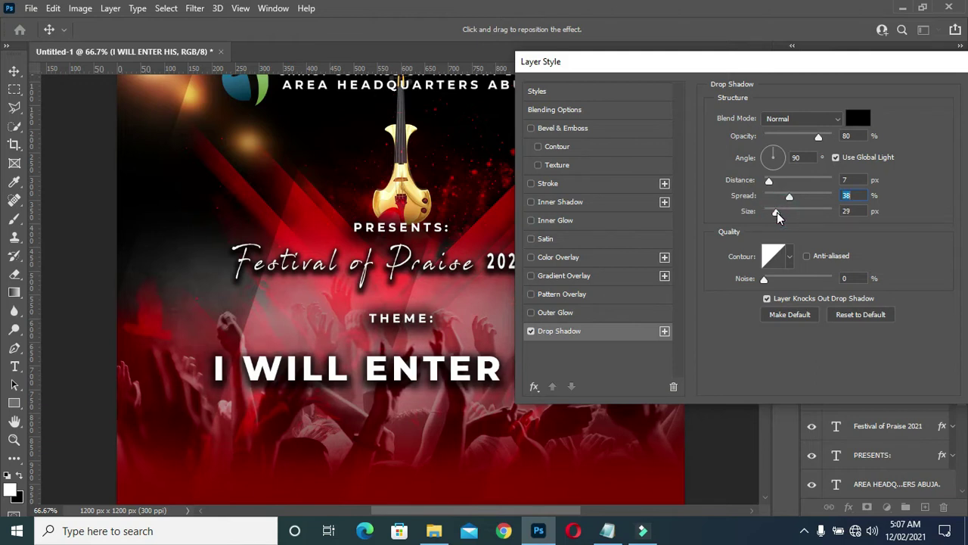
{"action": "left_click_drag", "start_coordinate": [679, 74], "coordinate": [734, 77]}
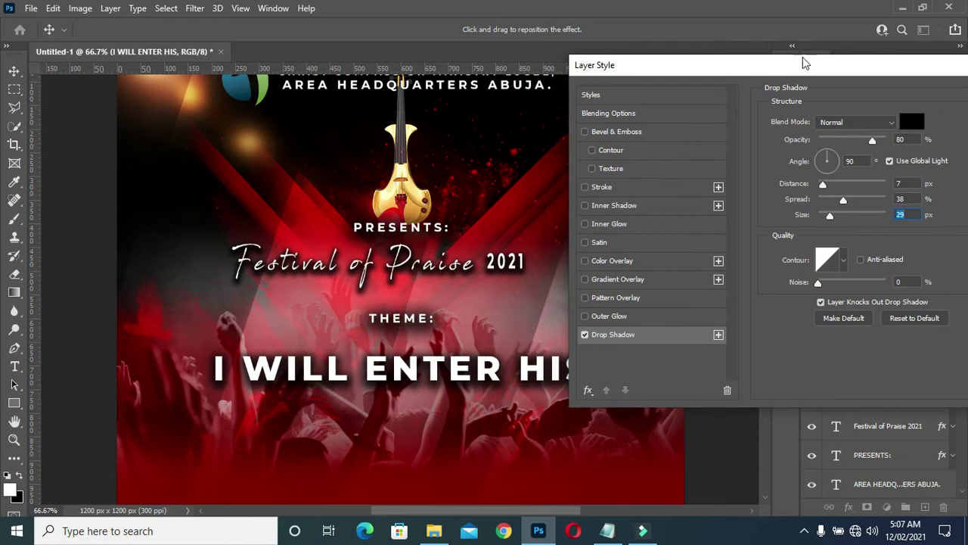
{"action": "left_click_drag", "start_coordinate": [799, 71], "coordinate": [780, 69]}
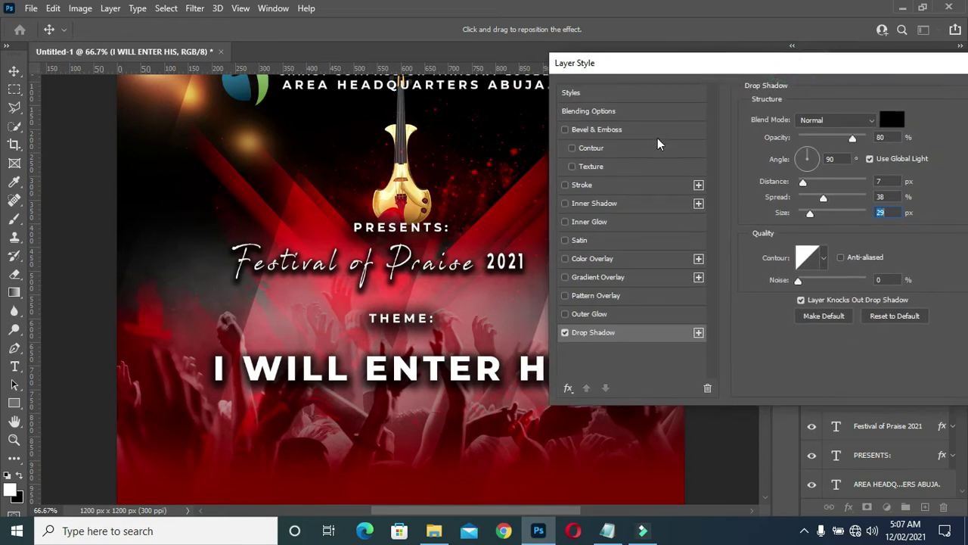
Step: Add a Bevel & Emboss with 230% depth and 32 px size
{"action": "left_click", "coordinate": [635, 131]}
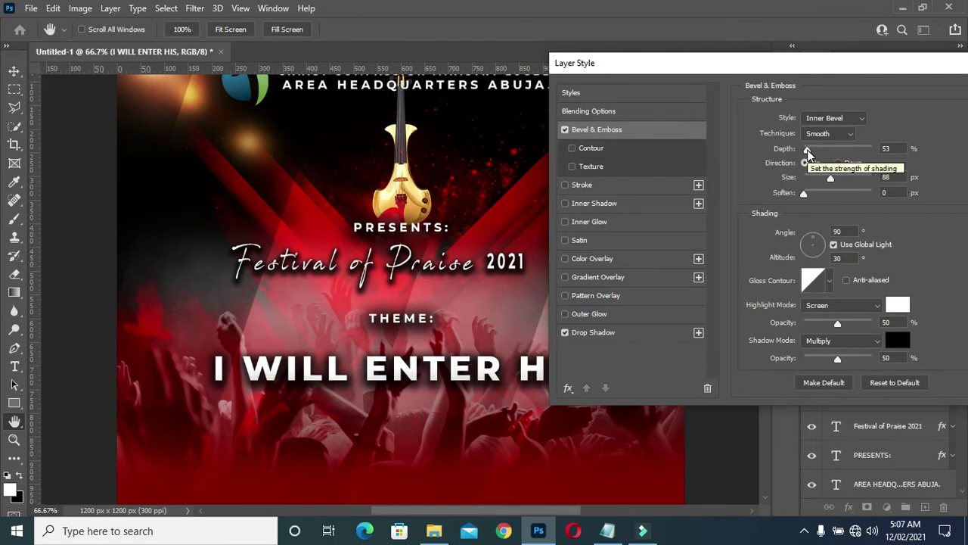
{"action": "left_click_drag", "start_coordinate": [807, 149], "coordinate": [819, 150]}
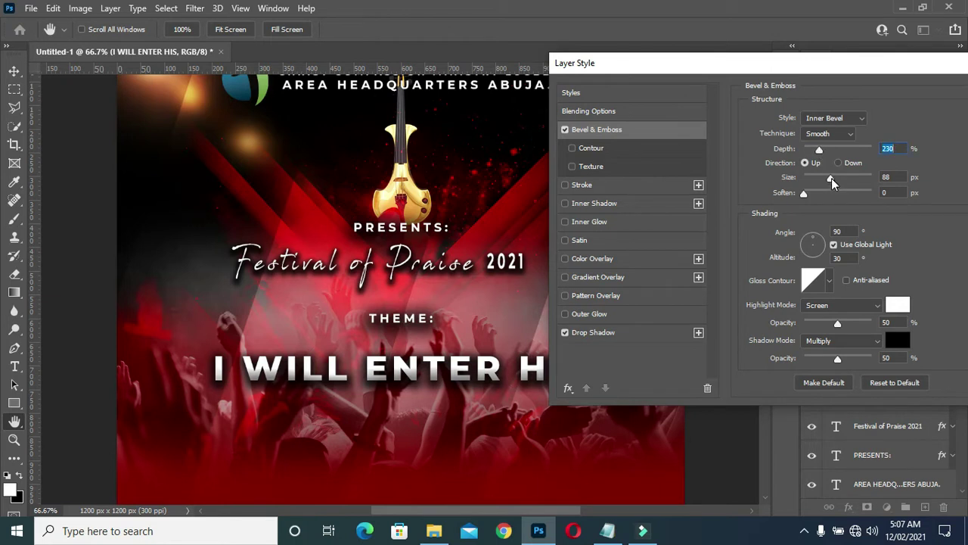
{"action": "left_click_drag", "start_coordinate": [832, 177], "coordinate": [817, 180]}
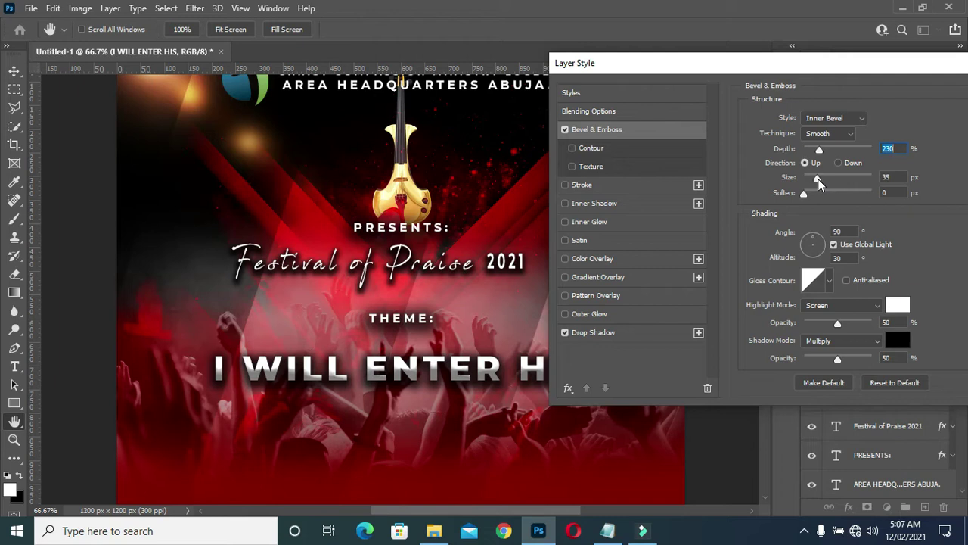
{"action": "left_click_drag", "start_coordinate": [817, 181], "coordinate": [818, 180]}
Step: Add an Inner Glow with Normal blending, 66% opacity and 98 px size
{"action": "left_click", "coordinate": [587, 222]}
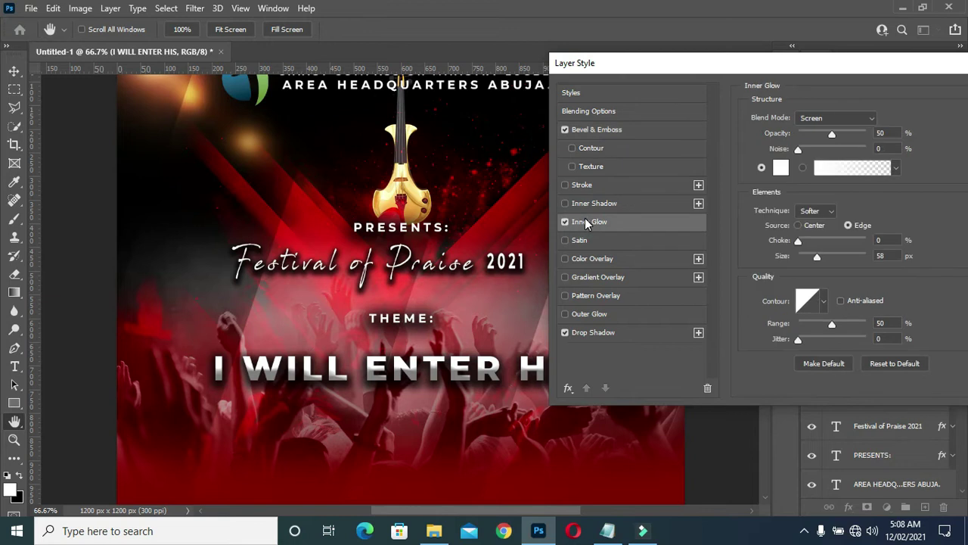
{"action": "left_click", "coordinate": [831, 119]}
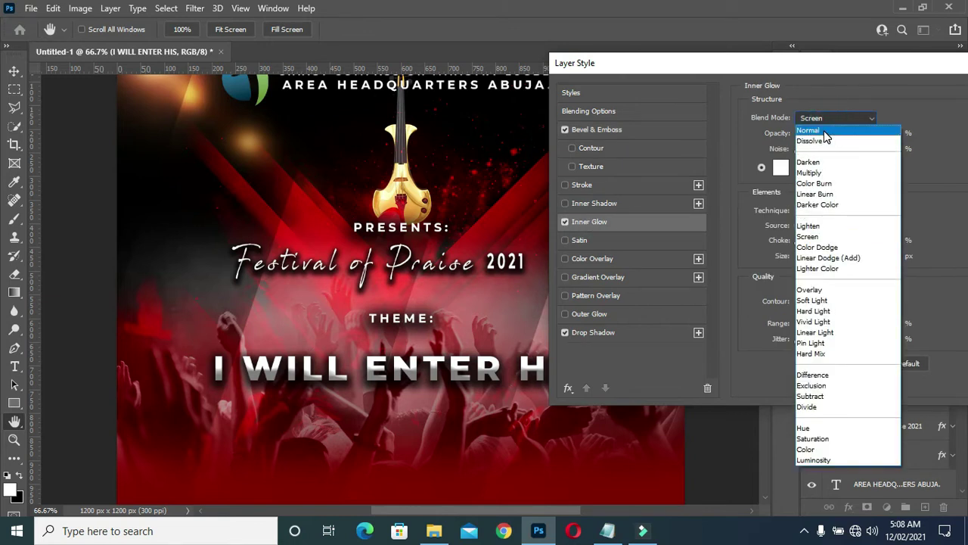
{"action": "left_click", "coordinate": [825, 132]}
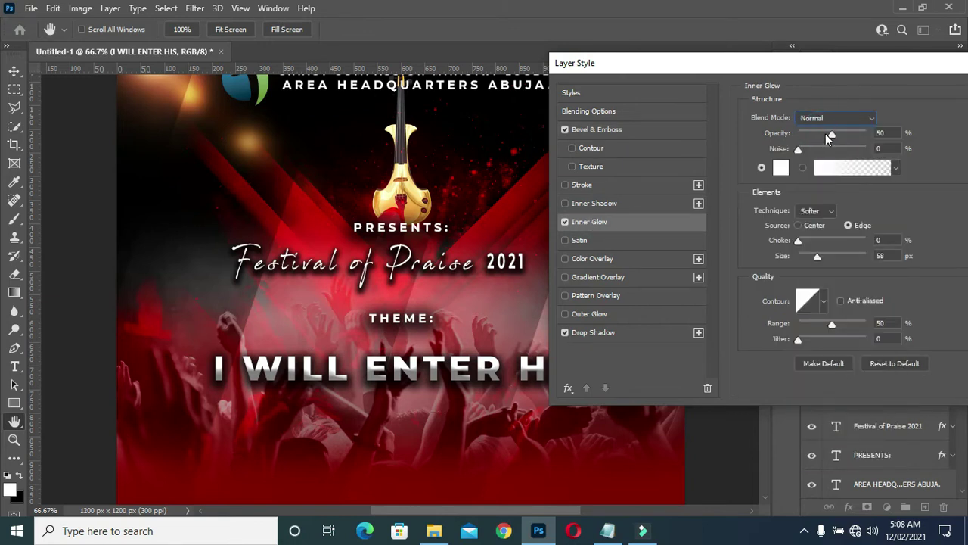
{"action": "left_click_drag", "start_coordinate": [830, 135], "coordinate": [843, 133]}
{"action": "left_click_drag", "start_coordinate": [816, 256], "coordinate": [834, 255]}
{"action": "left_click_drag", "start_coordinate": [833, 254], "coordinate": [825, 257]}
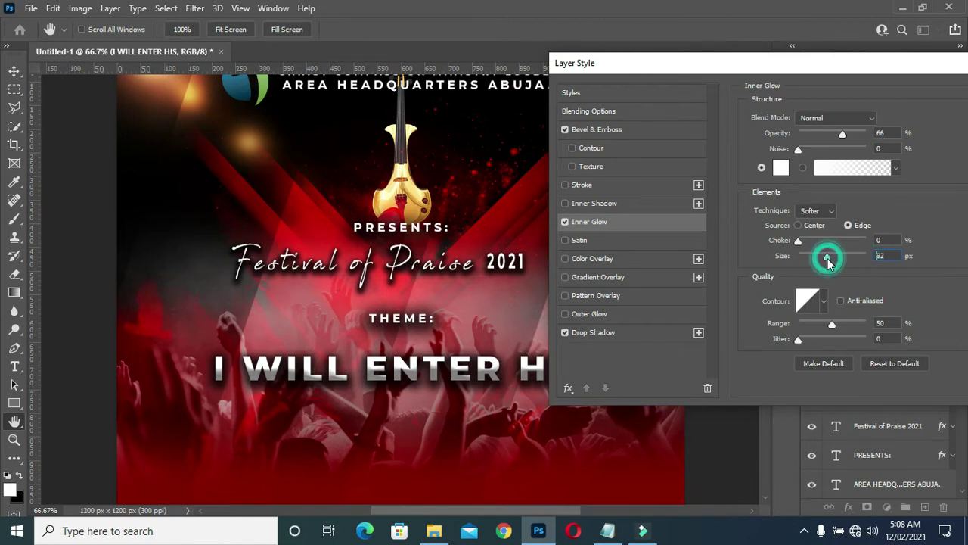
Step: Add a light grey e7e7e7 Satin set to Multiply, 20 px distance, 73 px size, 88% opacity
{"action": "left_click", "coordinate": [591, 240]}
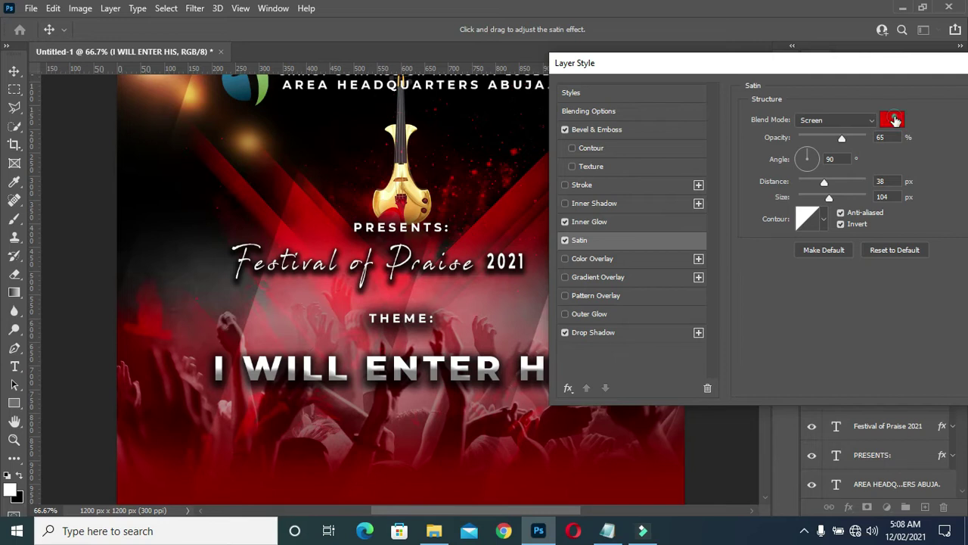
{"action": "left_click", "coordinate": [895, 121]}
{"action": "left_click_drag", "start_coordinate": [647, 151], "coordinate": [592, 147]}
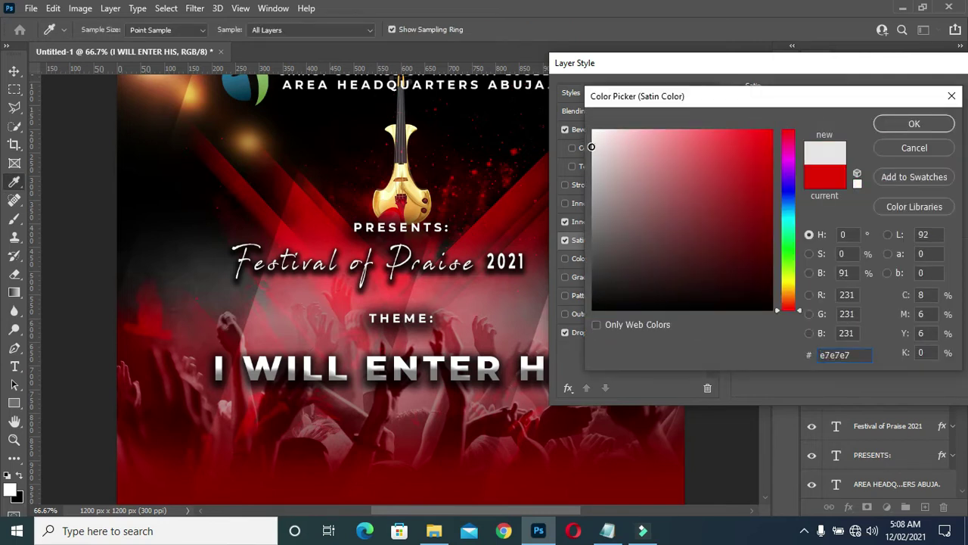
{"action": "left_click", "coordinate": [906, 123]}
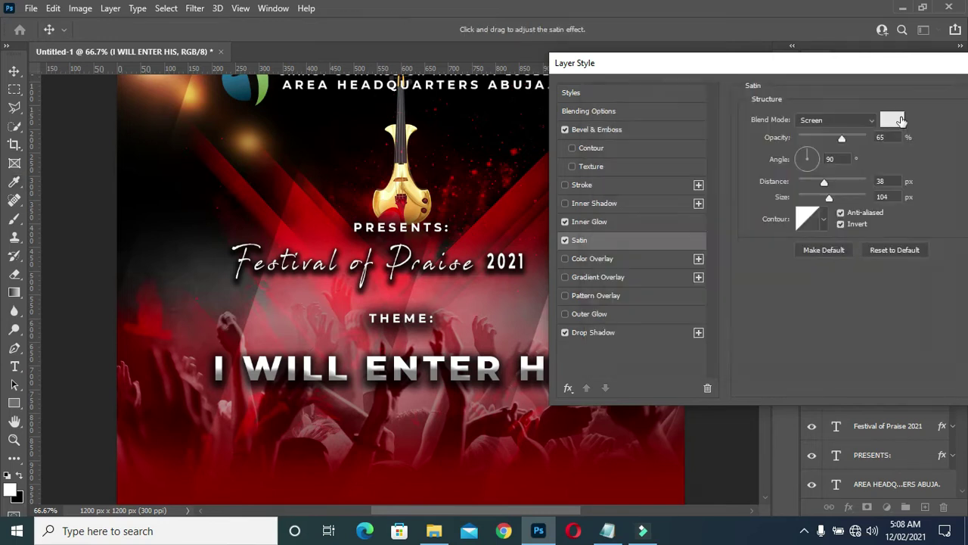
{"action": "left_click", "coordinate": [827, 158]}
{"action": "left_click", "coordinate": [835, 121]}
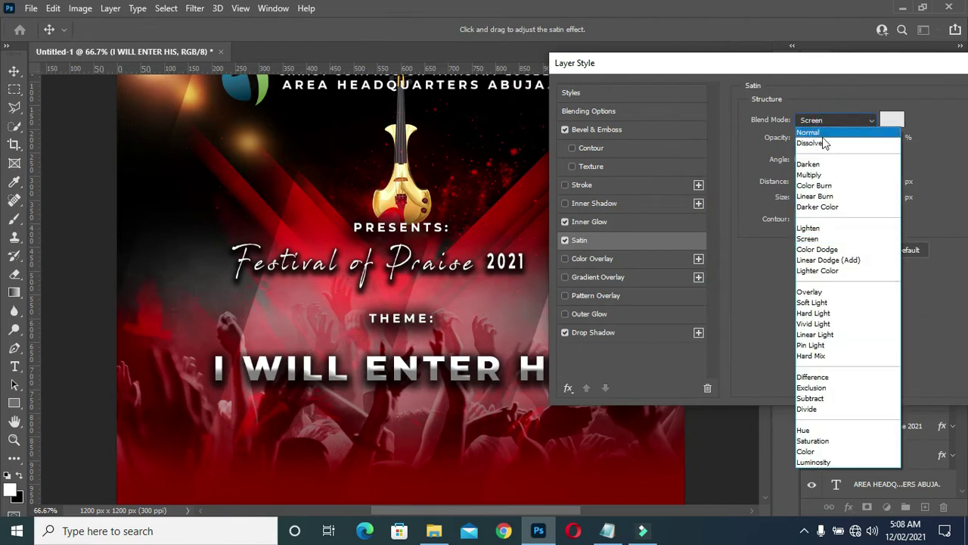
{"action": "left_click", "coordinate": [814, 175]}
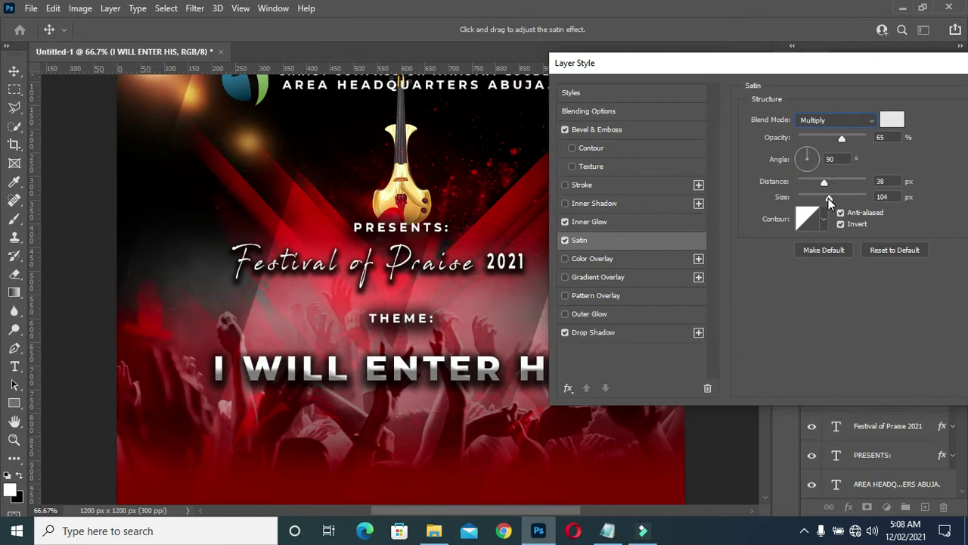
{"action": "mouse_move", "coordinate": [825, 182]}
{"action": "left_mouse_down"}
{"action": "mouse_move", "coordinate": [812, 182]}
{"action": "mouse_move", "coordinate": [822, 199]}
{"action": "left_mouse_up"}
{"action": "left_click_drag", "start_coordinate": [842, 138], "coordinate": [858, 135]}
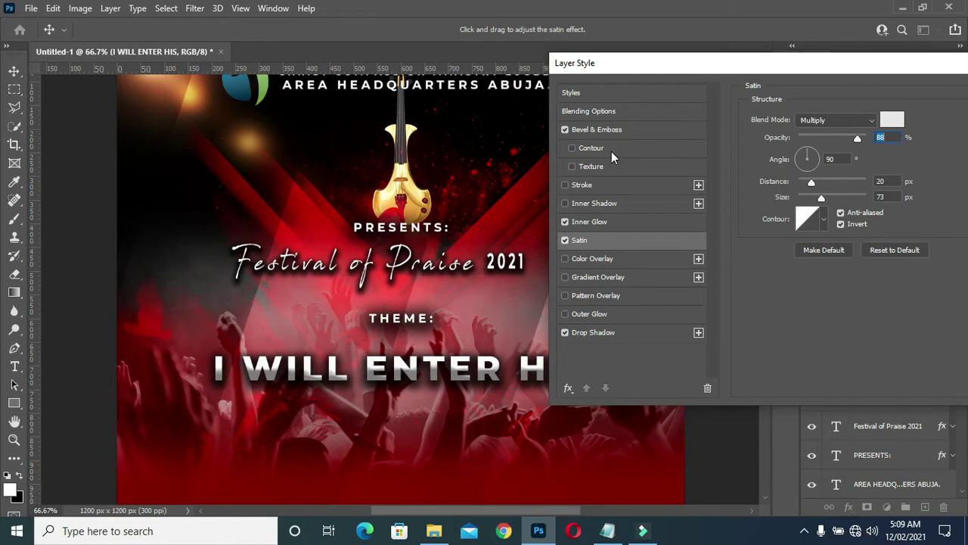
Step: Set Bevel & Emboss depth to 115% and add a 13 px white outside Stroke
{"action": "left_click", "coordinate": [611, 130]}
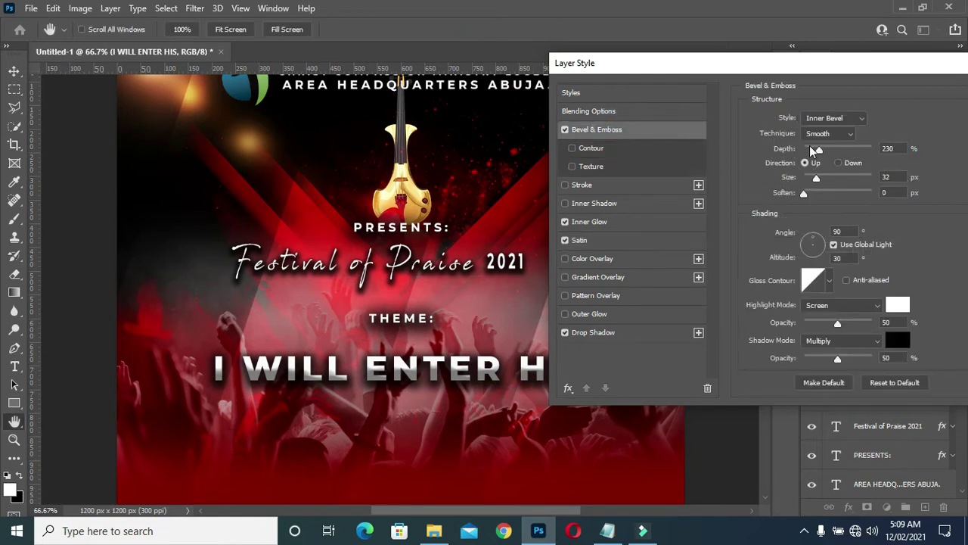
{"action": "left_click_drag", "start_coordinate": [818, 151], "coordinate": [814, 154]}
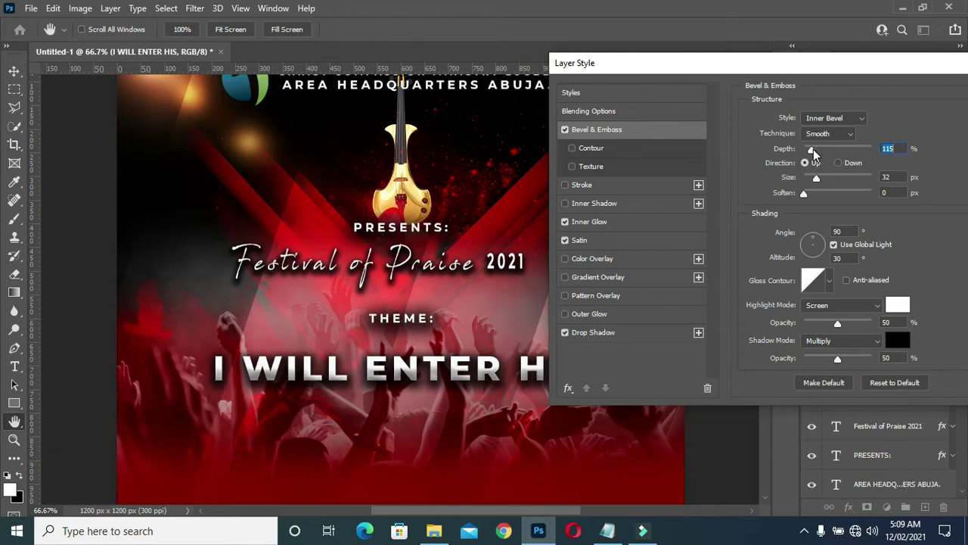
{"action": "left_click_drag", "start_coordinate": [821, 70], "coordinate": [828, 70]}
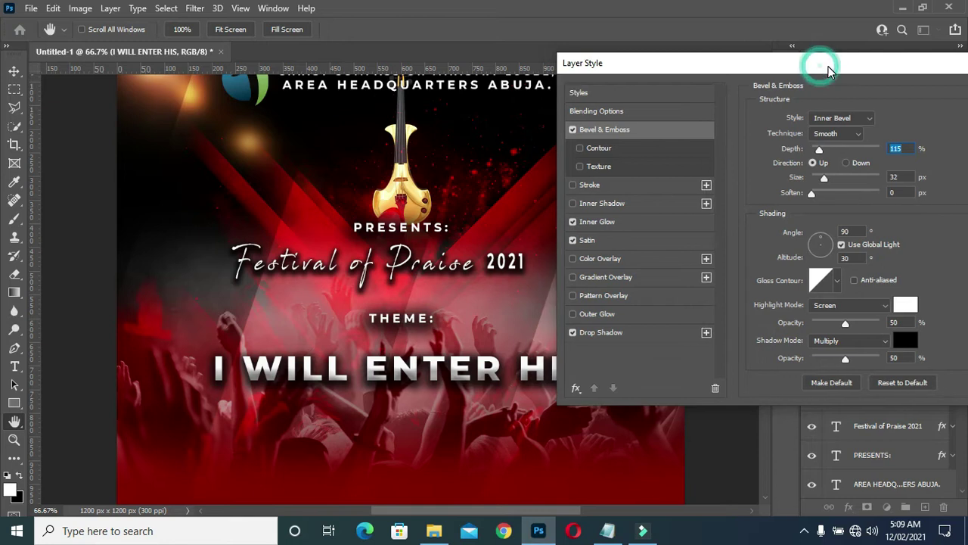
{"action": "left_click", "coordinate": [605, 186]}
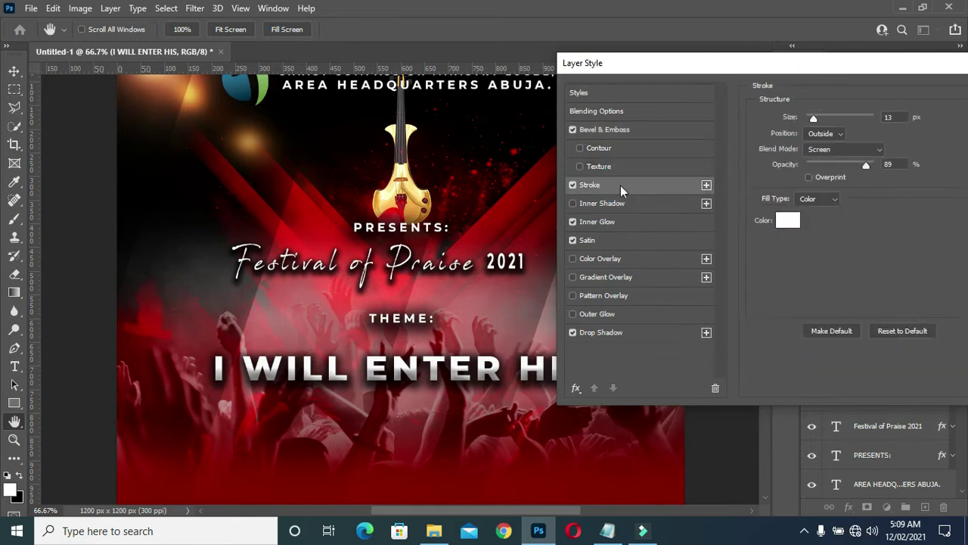
Step: Give the theme text a thin inside stroke in red sampled from the poster
{"action": "left_click", "coordinate": [837, 135]}
{"action": "left_click", "coordinate": [817, 148]}
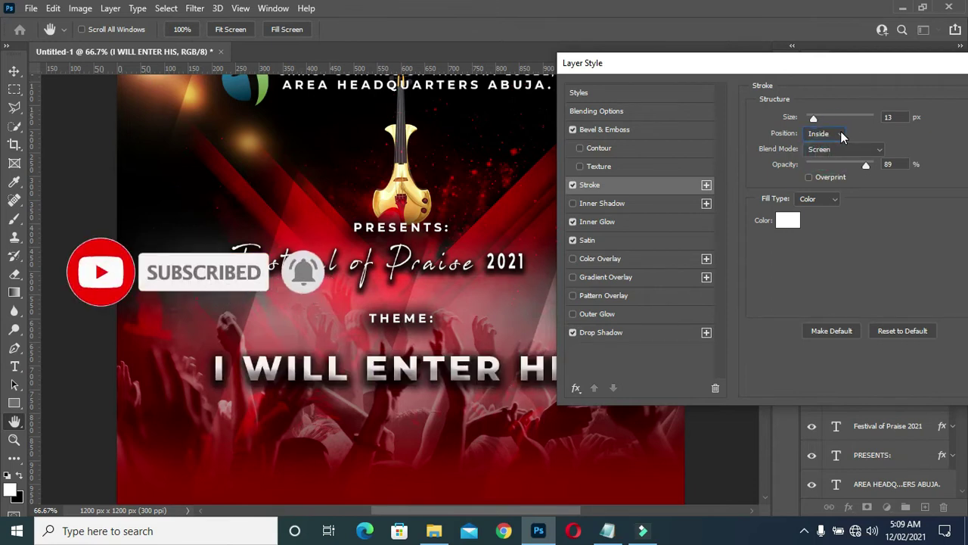
{"action": "left_click_drag", "start_coordinate": [816, 119], "coordinate": [818, 121]}
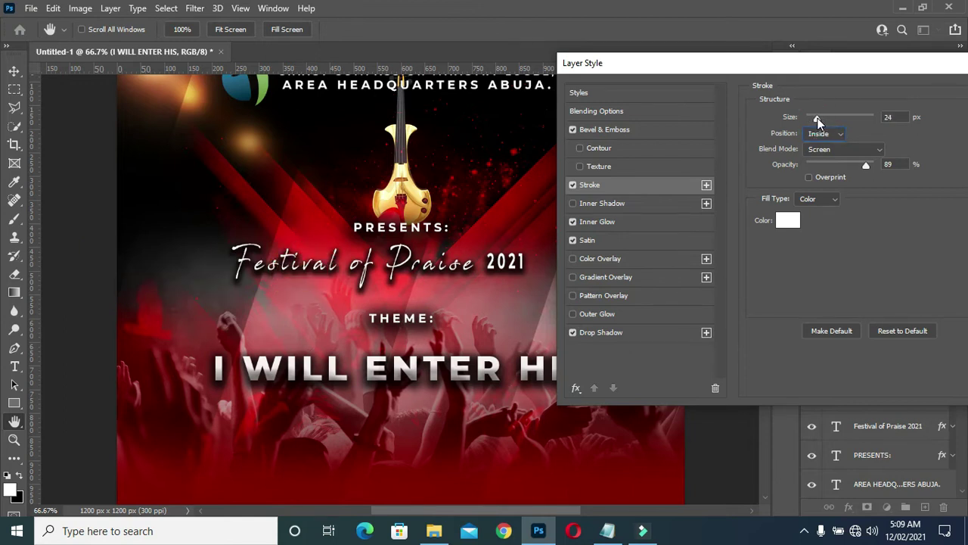
{"action": "left_click", "coordinate": [787, 219]}
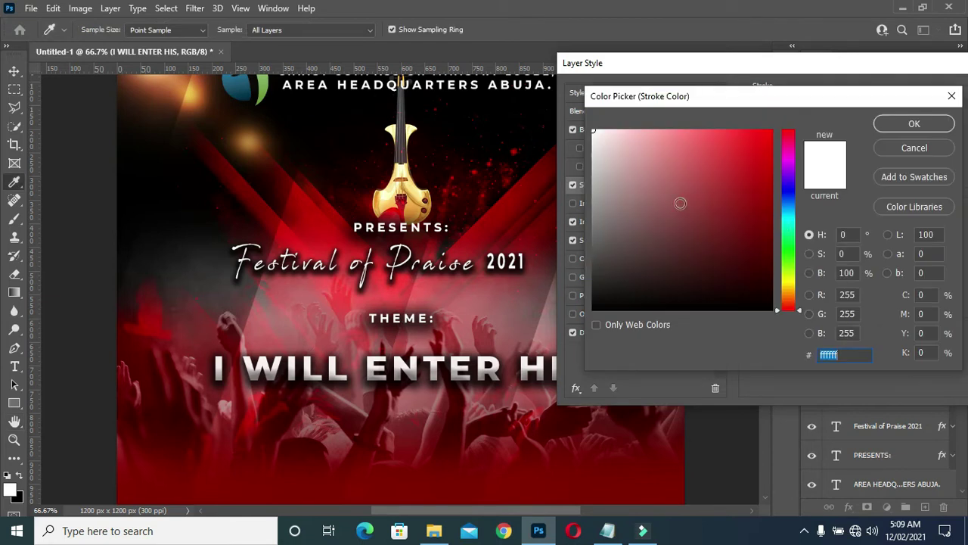
{"action": "left_click", "coordinate": [314, 244]}
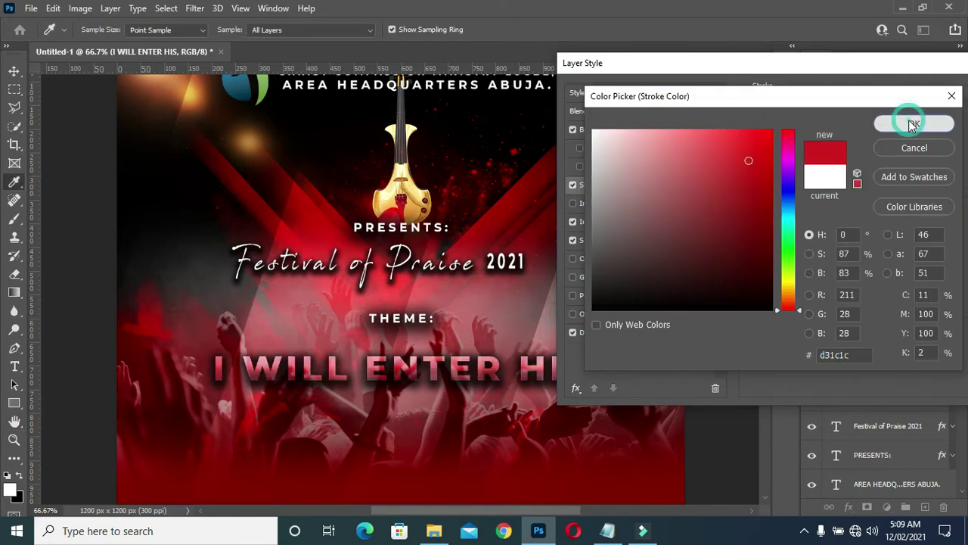
{"action": "left_click", "coordinate": [912, 124]}
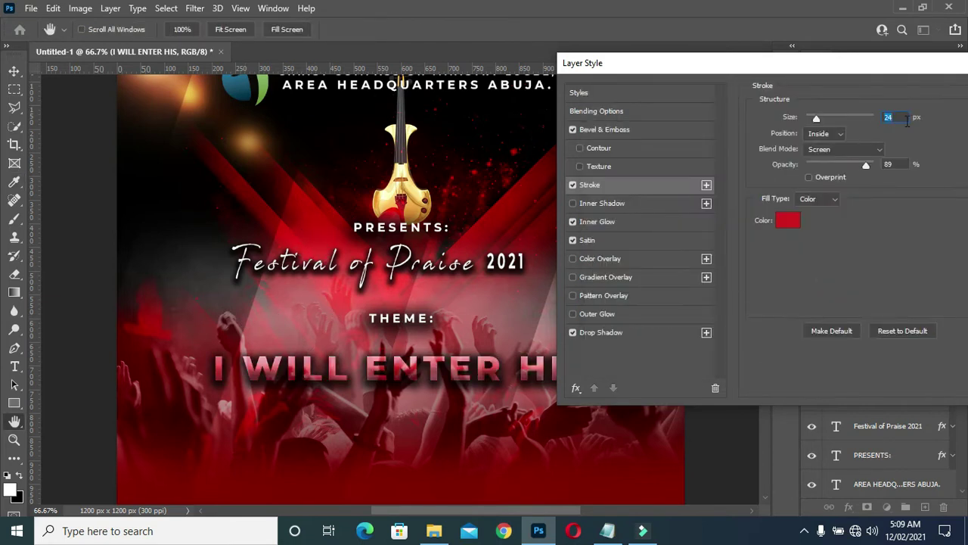
Step: Move the stroke outside with Normal blend mode, lower opacity and a thinner size
{"action": "left_click", "coordinate": [835, 134]}
{"action": "left_click", "coordinate": [832, 145]}
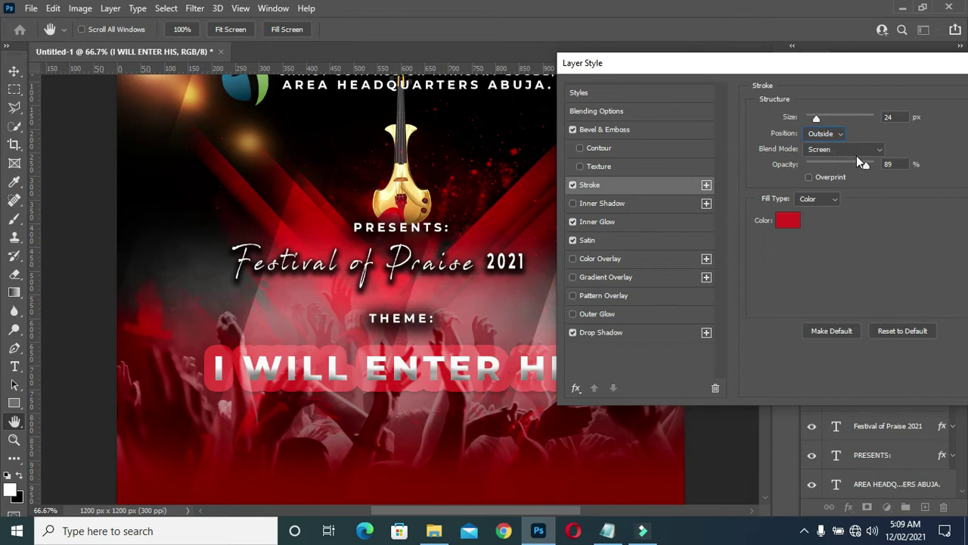
{"action": "left_click", "coordinate": [857, 155]}
{"action": "left_click", "coordinate": [845, 160]}
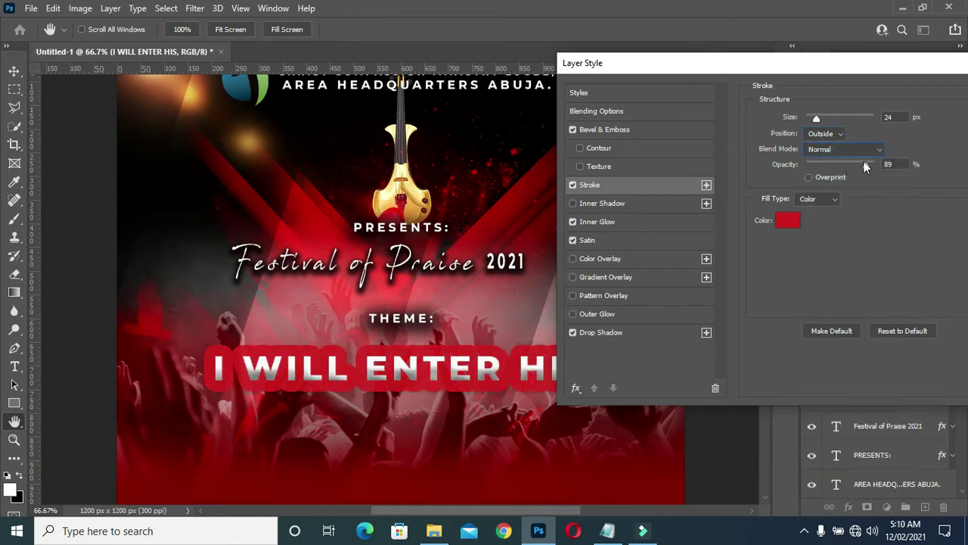
{"action": "left_click_drag", "start_coordinate": [867, 164], "coordinate": [857, 165]}
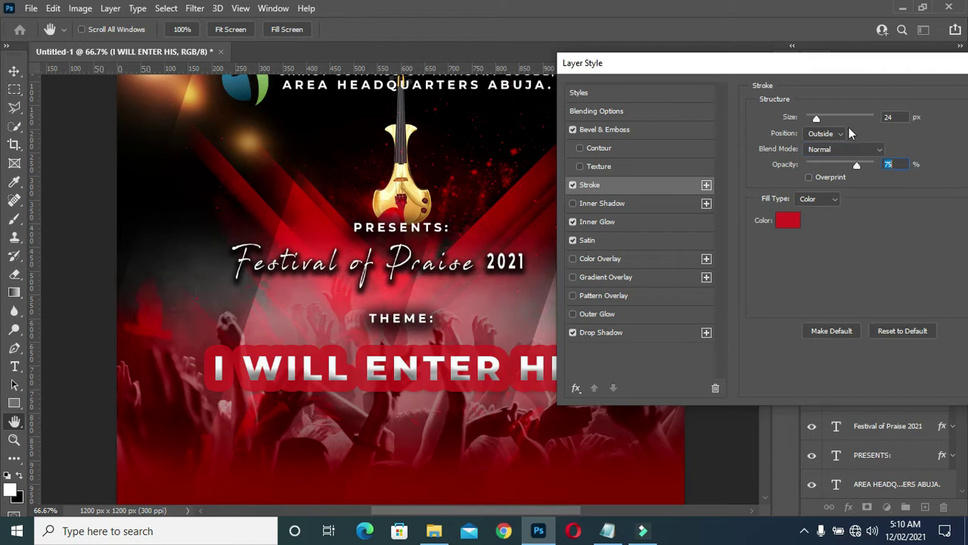
{"action": "left_click_drag", "start_coordinate": [816, 121], "coordinate": [808, 121]}
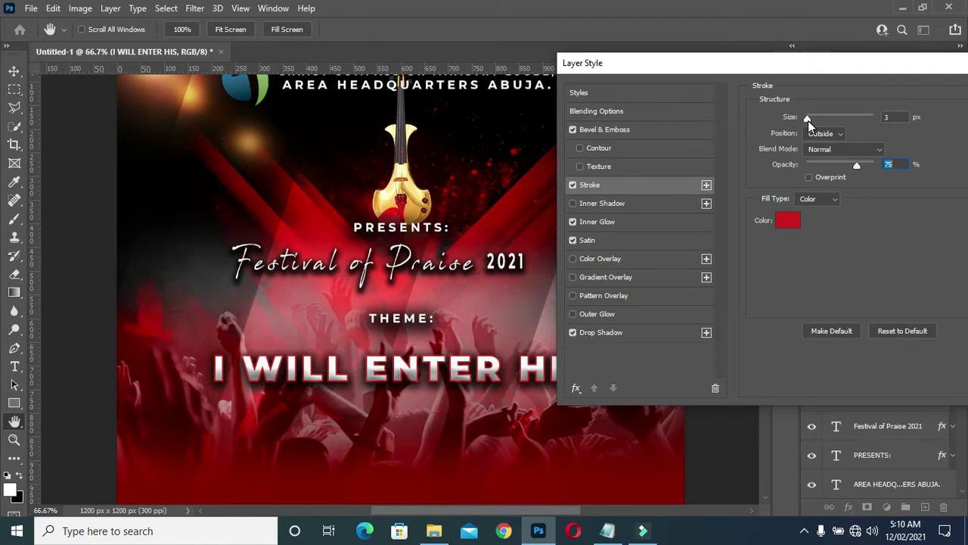
{"action": "left_click", "coordinate": [808, 120]}
Step: Recolour the stroke light pink and set its size to 4 px
{"action": "left_click", "coordinate": [784, 221]}
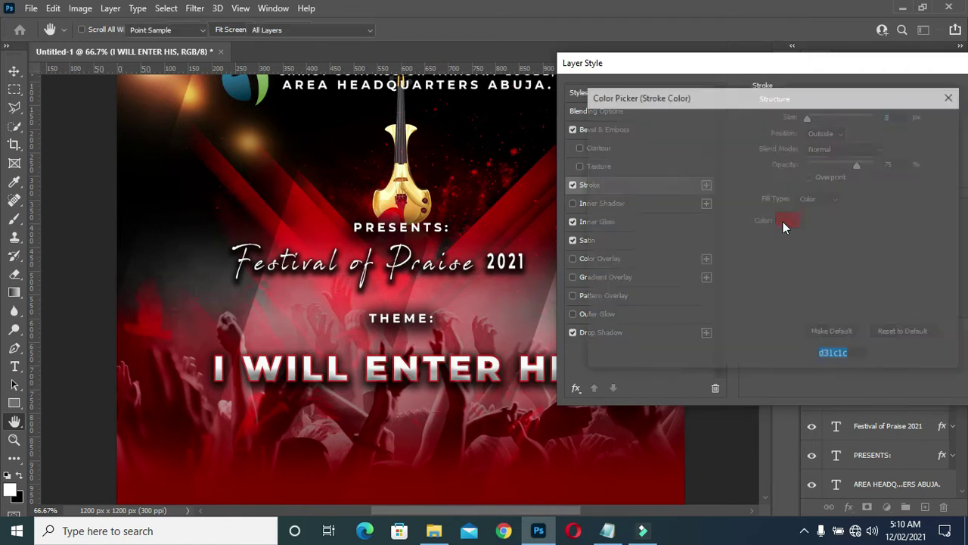
{"action": "left_click", "coordinate": [658, 161]}
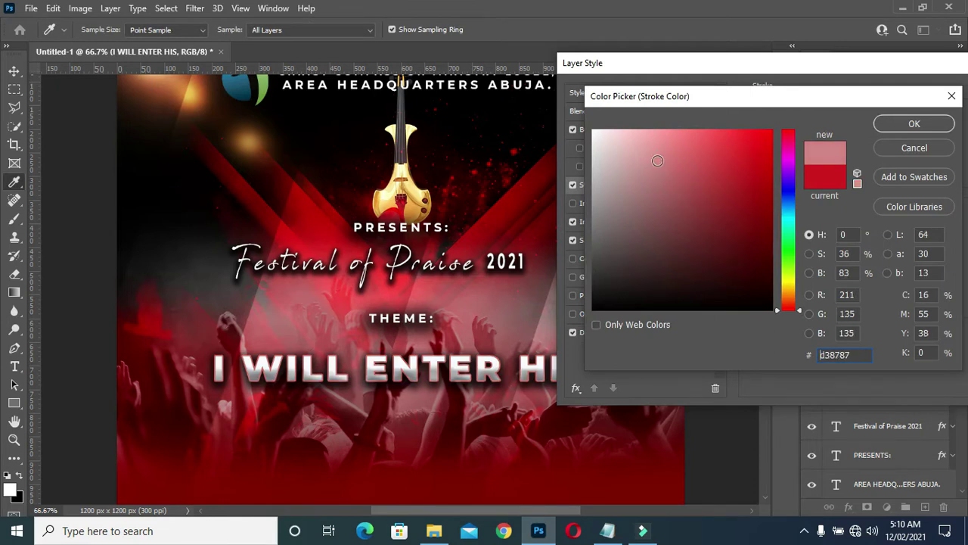
{"action": "left_click", "coordinate": [917, 126]}
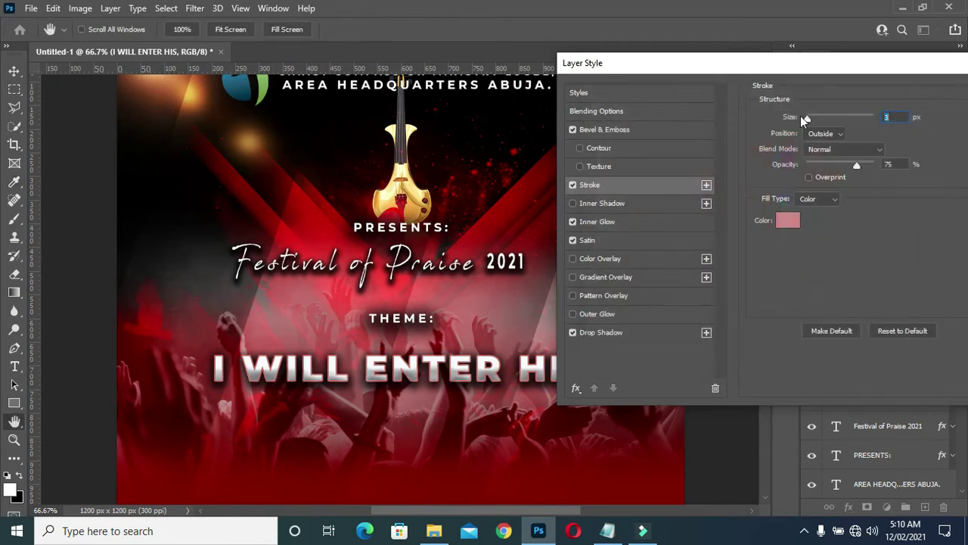
{"action": "left_click", "coordinate": [807, 119]}
{"action": "left_click_drag", "start_coordinate": [806, 121], "coordinate": [808, 119]}
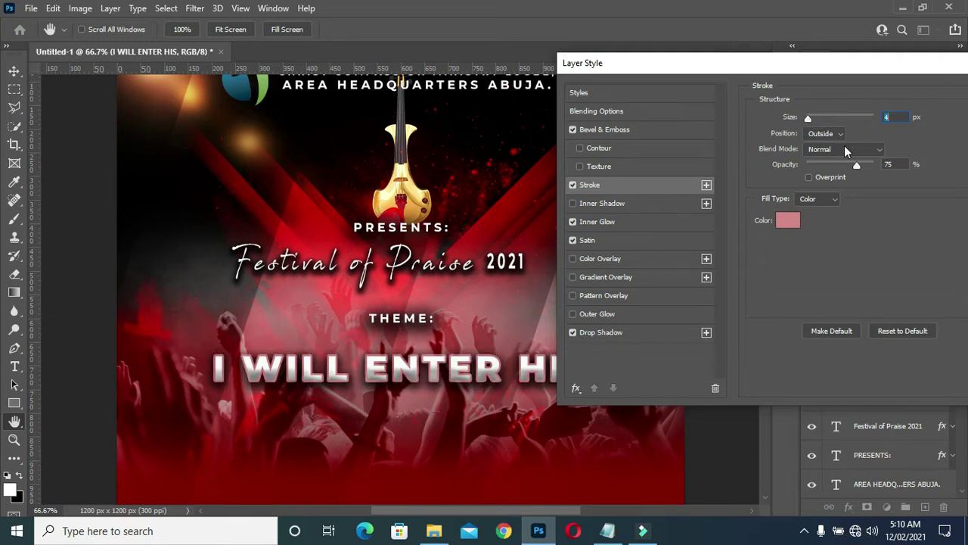
{"action": "left_click_drag", "start_coordinate": [872, 167], "coordinate": [848, 168]}
Step: Fine-tune the stroke opacity to 39% and apply the style
{"action": "mouse_move", "coordinate": [803, 65]}
{"action": "left_mouse_down"}
{"action": "mouse_move", "coordinate": [943, 61]}
{"action": "mouse_move", "coordinate": [836, 71]}
{"action": "left_mouse_up"}
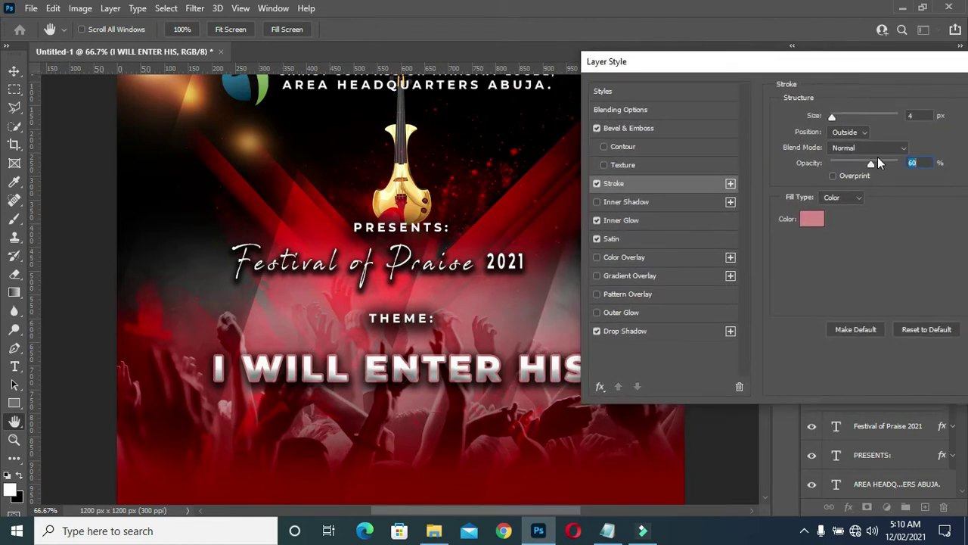
{"action": "mouse_move", "coordinate": [870, 164]}
{"action": "left_mouse_down"}
{"action": "mouse_move", "coordinate": [908, 166]}
{"action": "mouse_move", "coordinate": [852, 170]}
{"action": "left_mouse_up"}
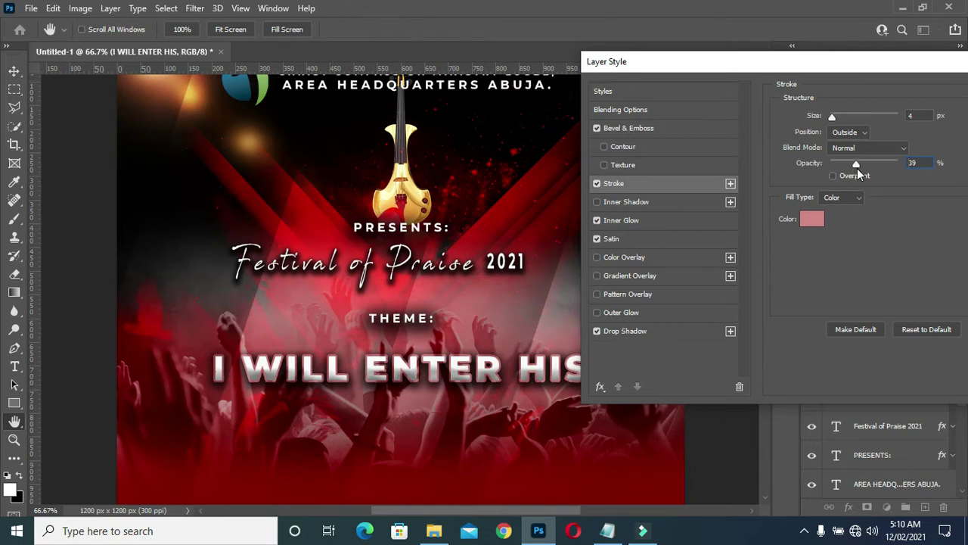
{"action": "left_click", "coordinate": [883, 69]}
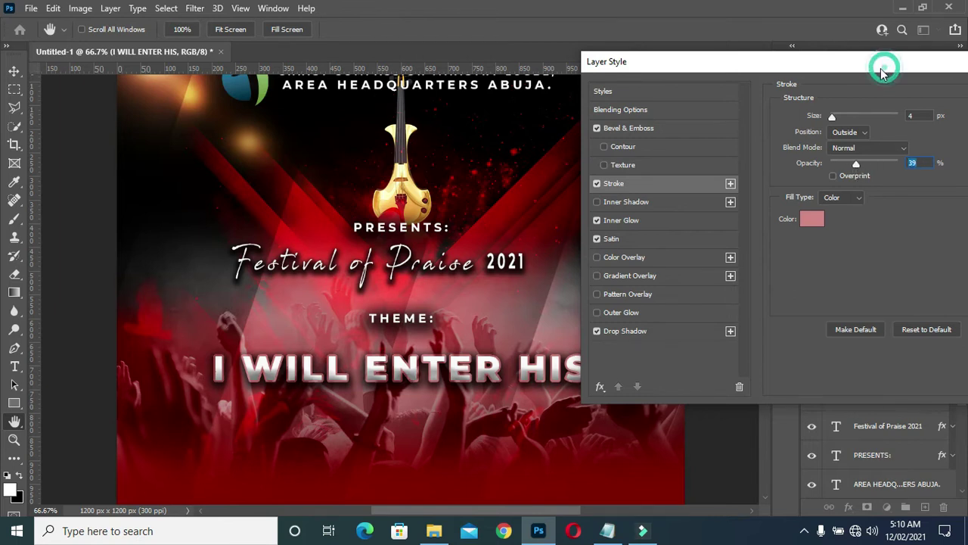
{"action": "left_click_drag", "start_coordinate": [884, 68], "coordinate": [735, 84]}
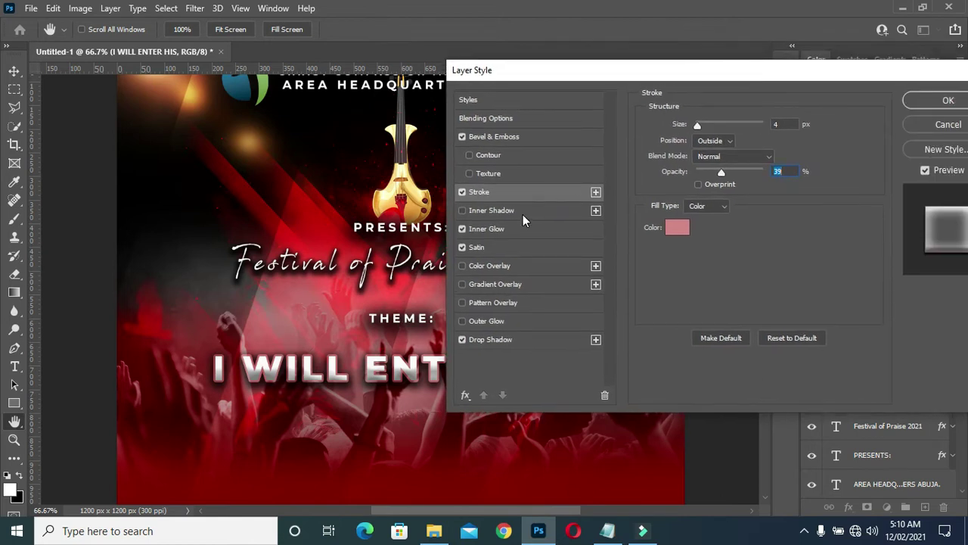
{"action": "left_click_drag", "start_coordinate": [639, 78], "coordinate": [569, 77]}
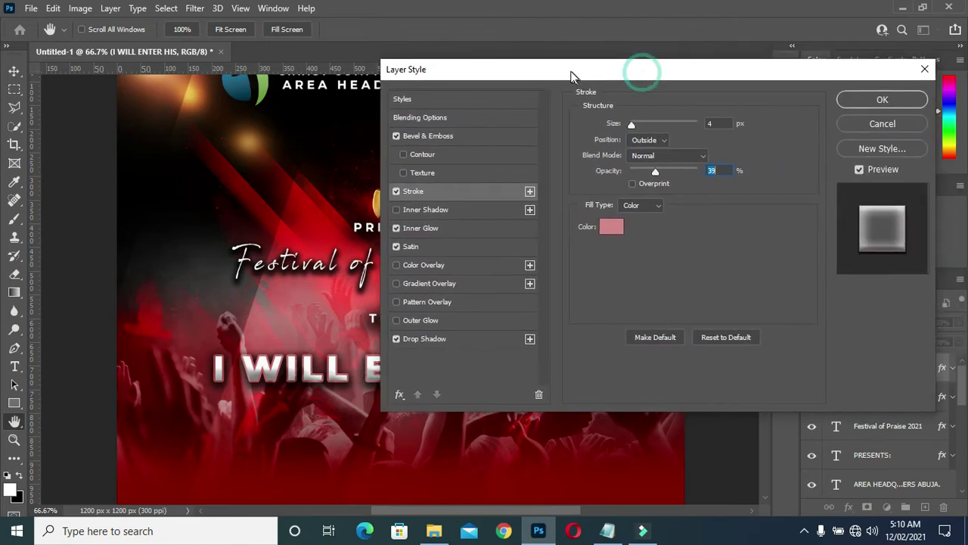
{"action": "left_click", "coordinate": [859, 99]}
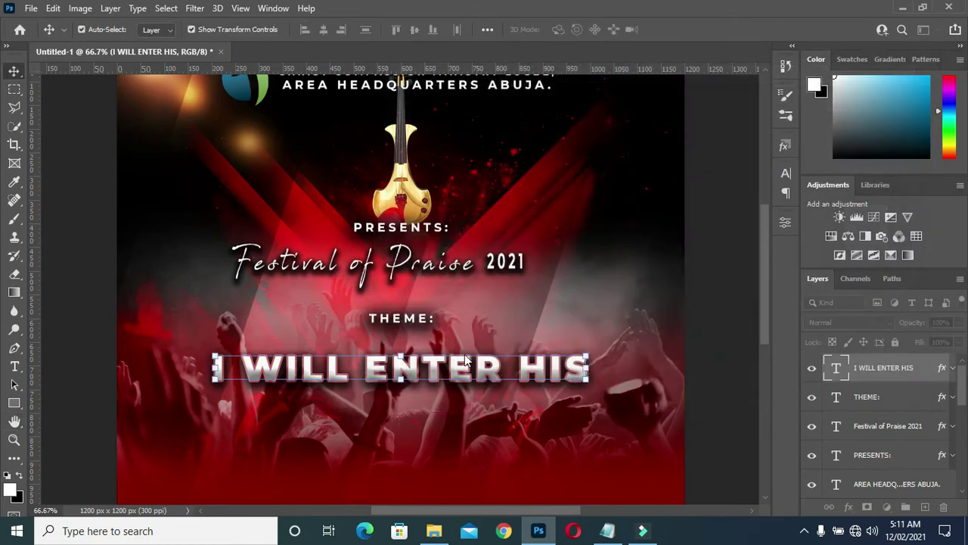
Step: Duplicate the I WILL ENTER HIS line just below the original and select its text
{"action": "scroll", "coordinate": [522, 334], "scroll_direction": "down", "scroll_amount": 2}
{"action": "scroll", "coordinate": [522, 334], "scroll_direction": "down", "scroll_amount": 3}
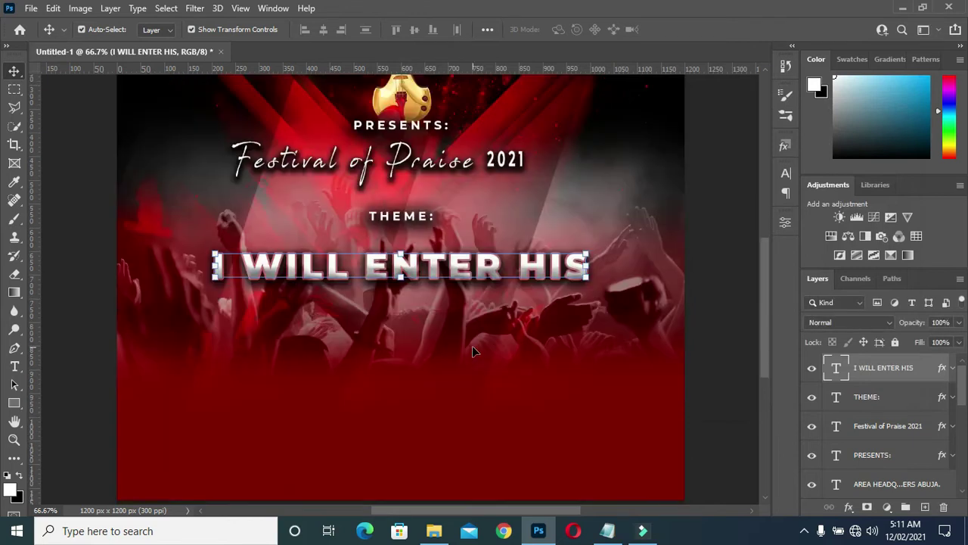
{"action": "left_click_drag", "start_coordinate": [429, 266], "coordinate": [431, 297]}
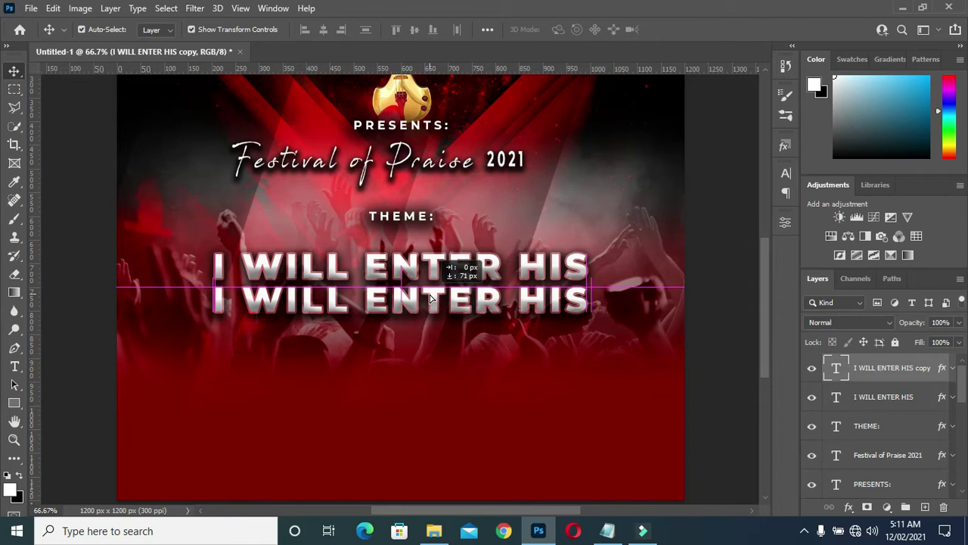
{"action": "key", "text": "t"}
{"action": "left_click", "coordinate": [431, 303]}
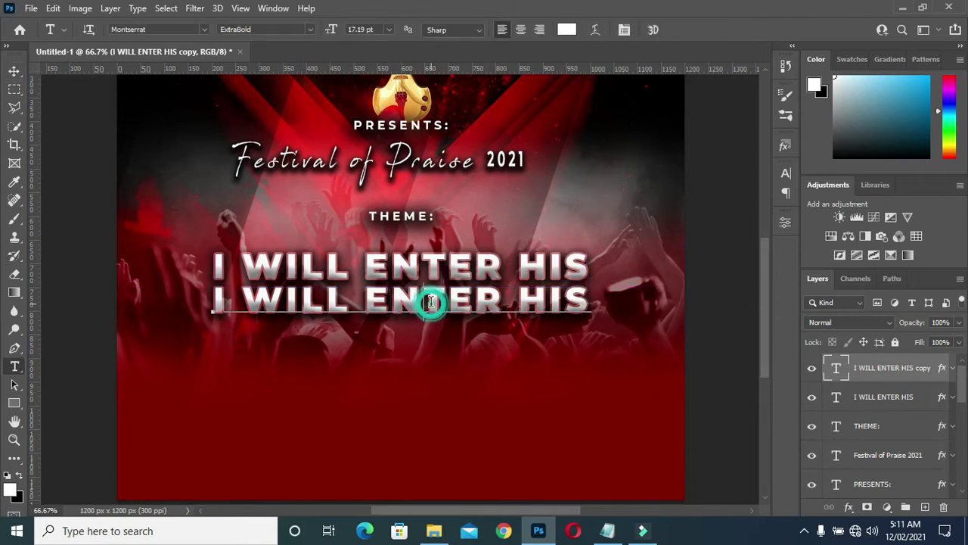
{"action": "key", "text": "ctrl+a"}
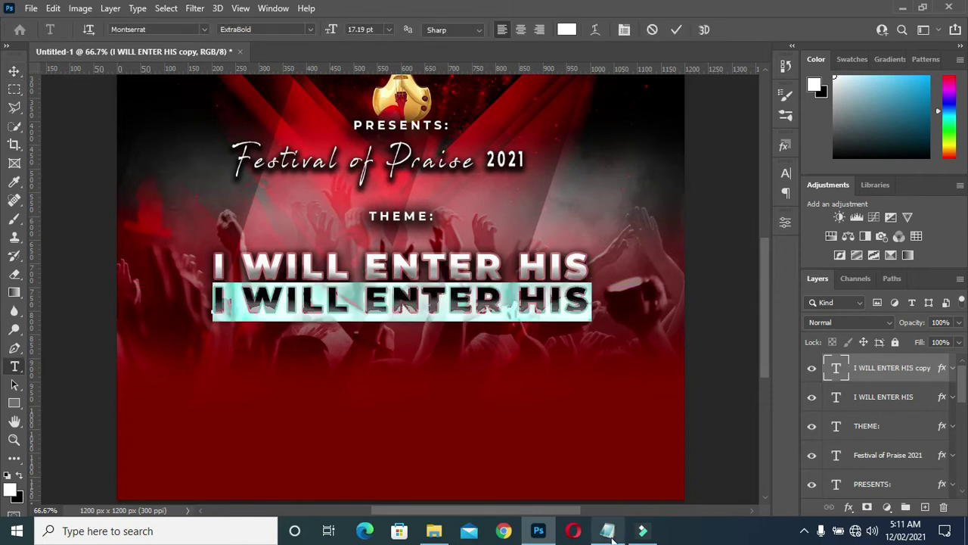
Step: Replace the duplicated line with COURTS WITH PRAISE copied from the notes
{"action": "left_click", "coordinate": [607, 530]}
{"action": "left_click_drag", "start_coordinate": [232, 205], "coordinate": [347, 205]}
{"action": "key", "text": "ctrl+c"}
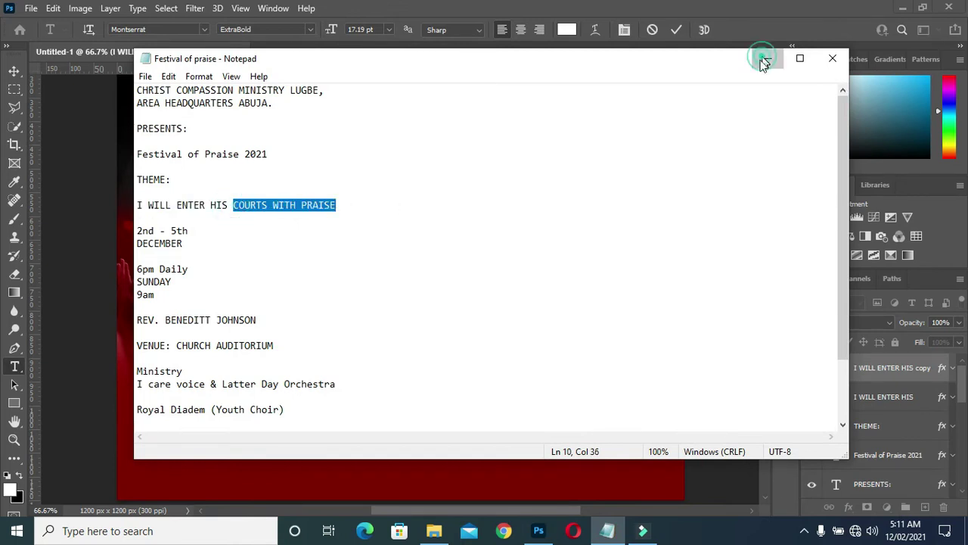
{"action": "left_click", "coordinate": [768, 58]}
{"action": "left_click", "coordinate": [447, 309]}
{"action": "key", "text": "ctrl+a"}
{"action": "key", "text": "ctrl+v"}
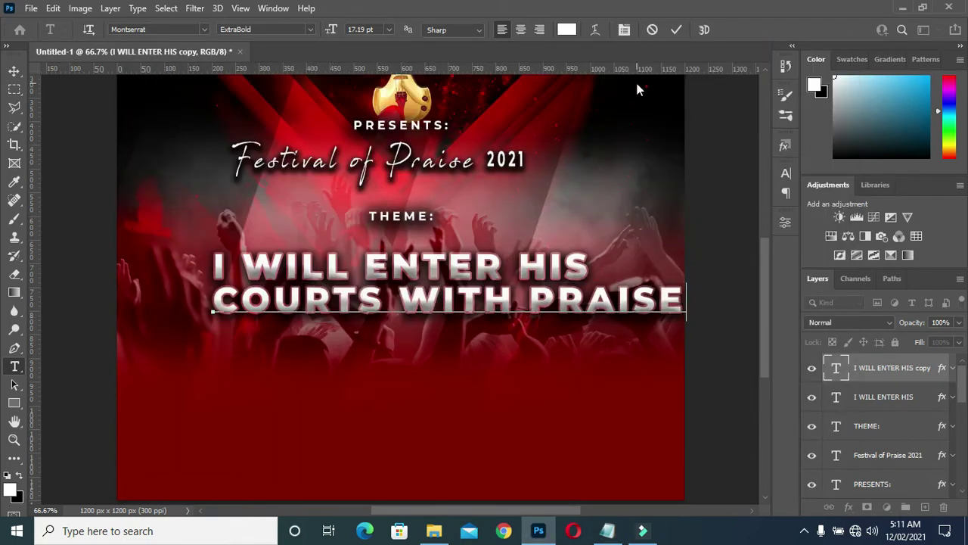
{"action": "left_click", "coordinate": [677, 30]}
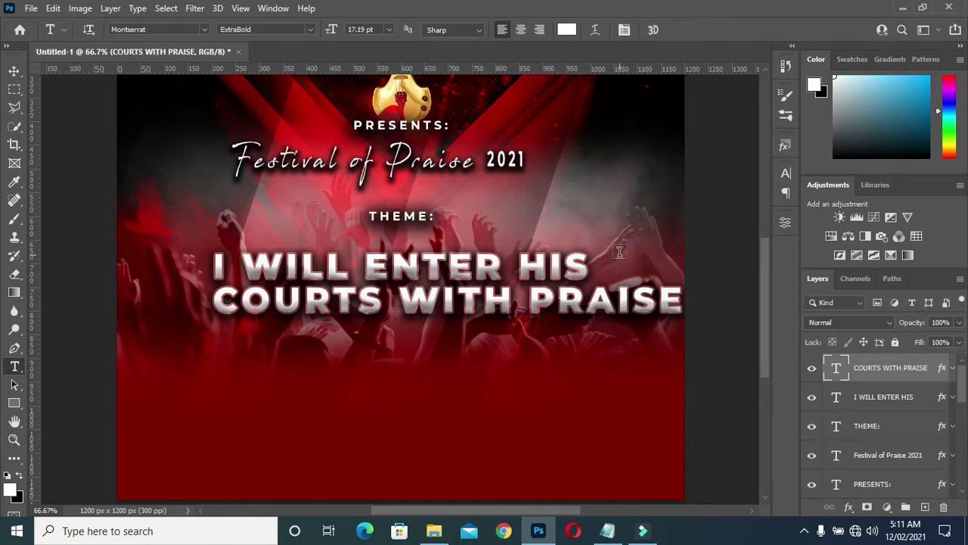
Step: Set the COURTS WITH PRAISE letter spacing to 40
{"action": "left_click", "coordinate": [14, 70]}
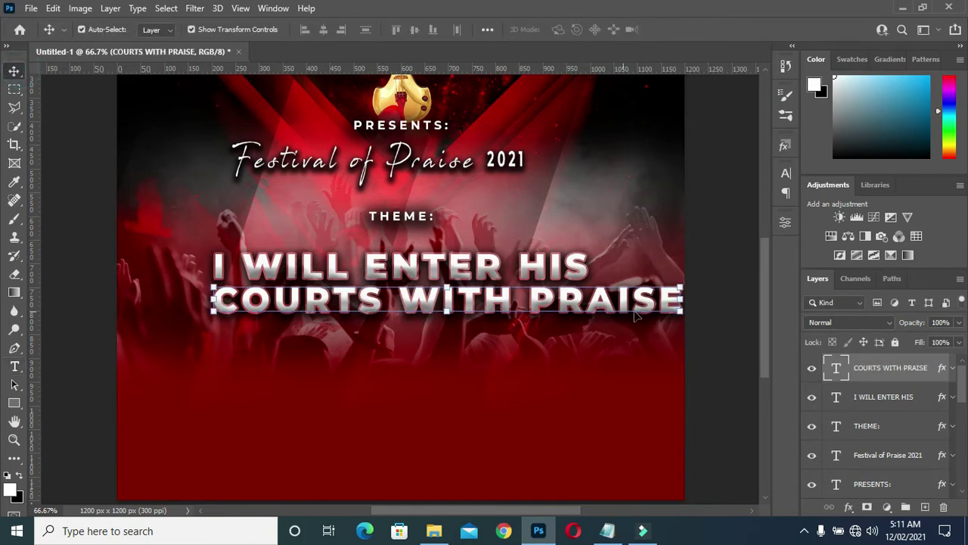
{"action": "left_click", "coordinate": [785, 173]}
{"action": "left_click", "coordinate": [726, 225]}
{"action": "type", "text": "40"}
{"action": "key", "text": "Return"}
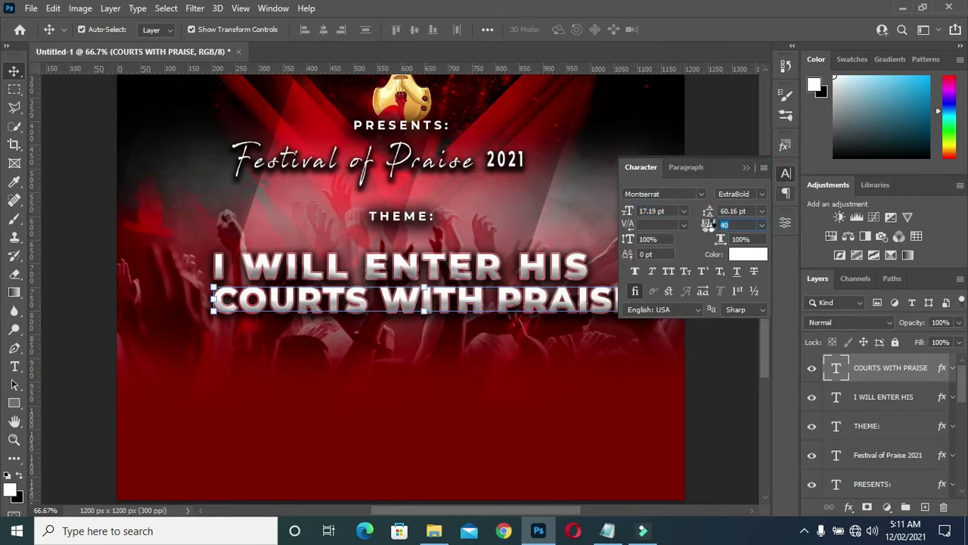
{"action": "left_click", "coordinate": [747, 167]}
Step: Scale the COURTS WITH PRAISE line down to about 88%
{"action": "key", "text": "ctrl+t"}
{"action": "left_click_drag", "start_coordinate": [637, 310], "coordinate": [636, 312]}
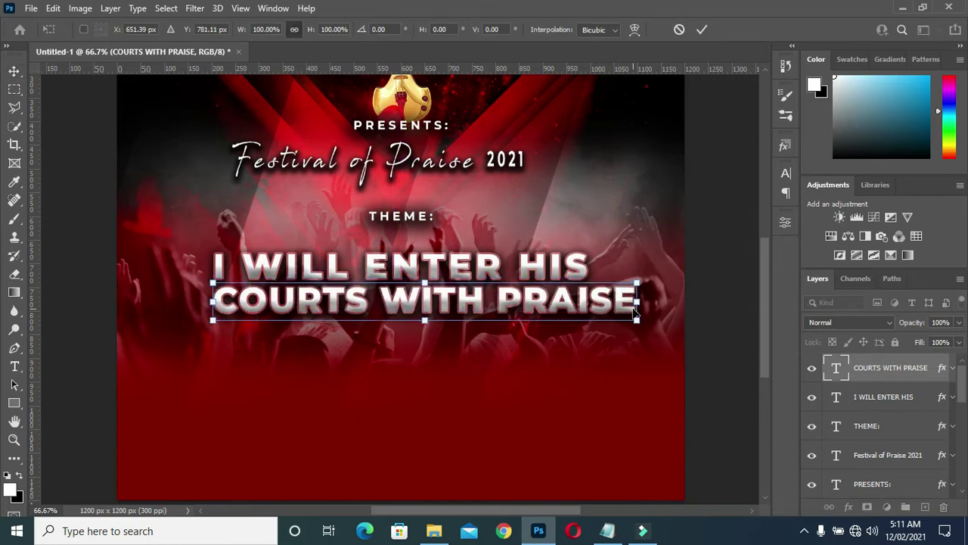
{"action": "left_click_drag", "start_coordinate": [637, 320], "coordinate": [589, 318]}
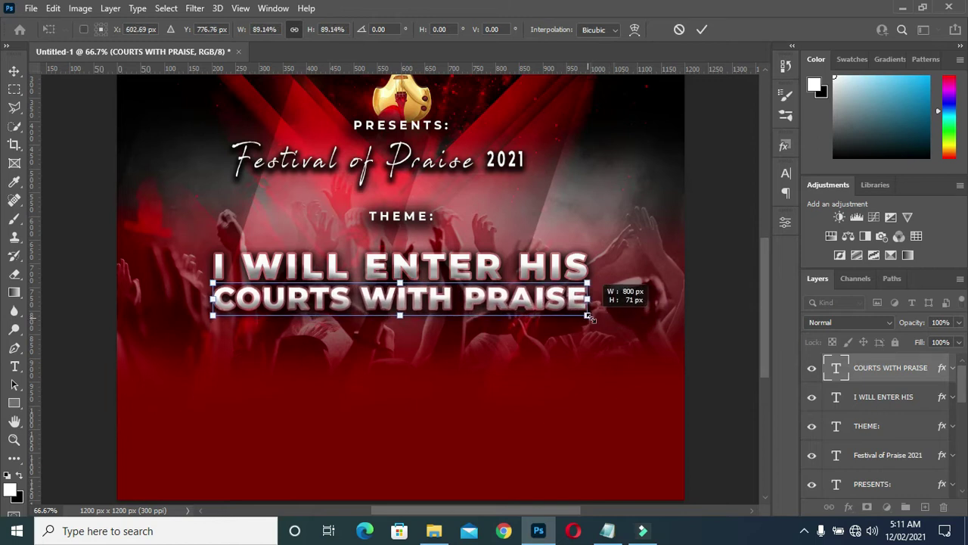
{"action": "left_click_drag", "start_coordinate": [589, 318], "coordinate": [591, 319]}
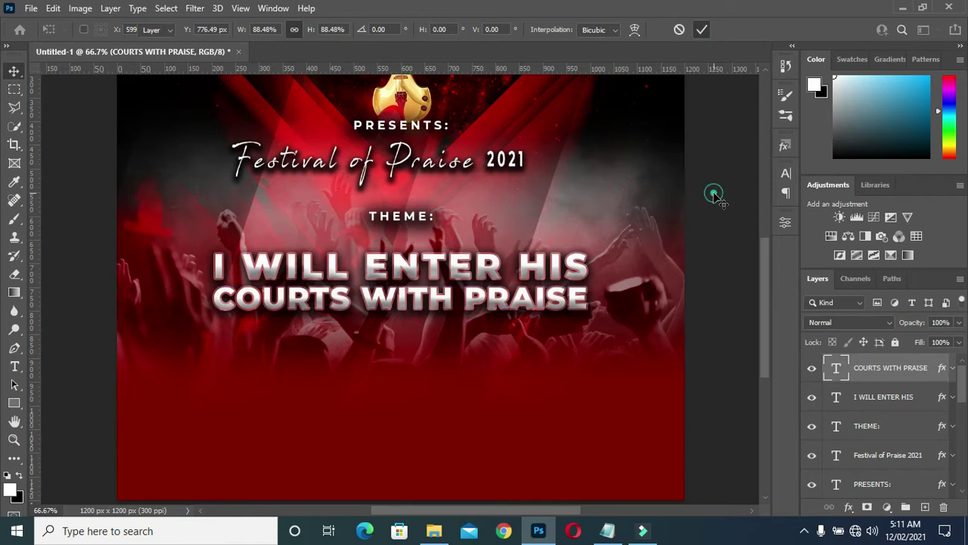
{"action": "key", "text": "Return"}
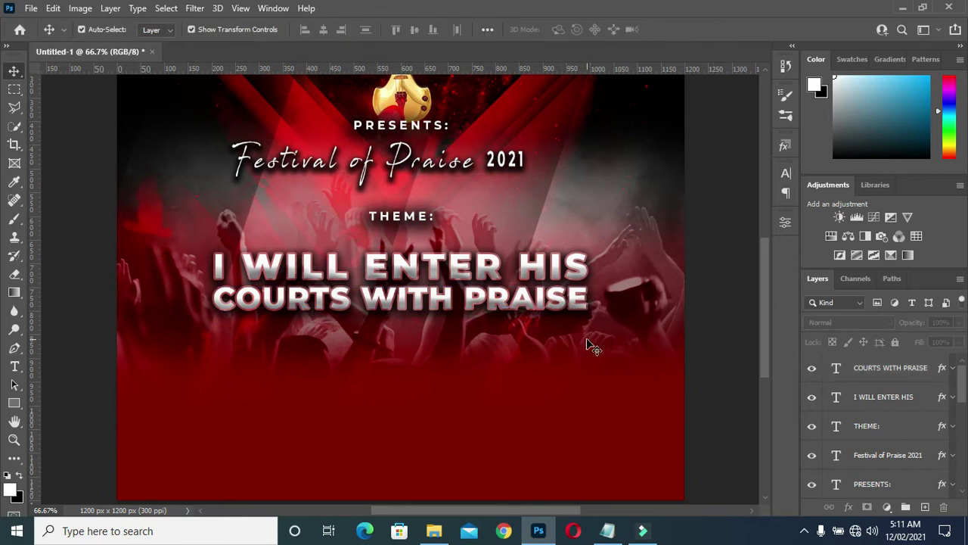
{"action": "left_click", "coordinate": [611, 532]}
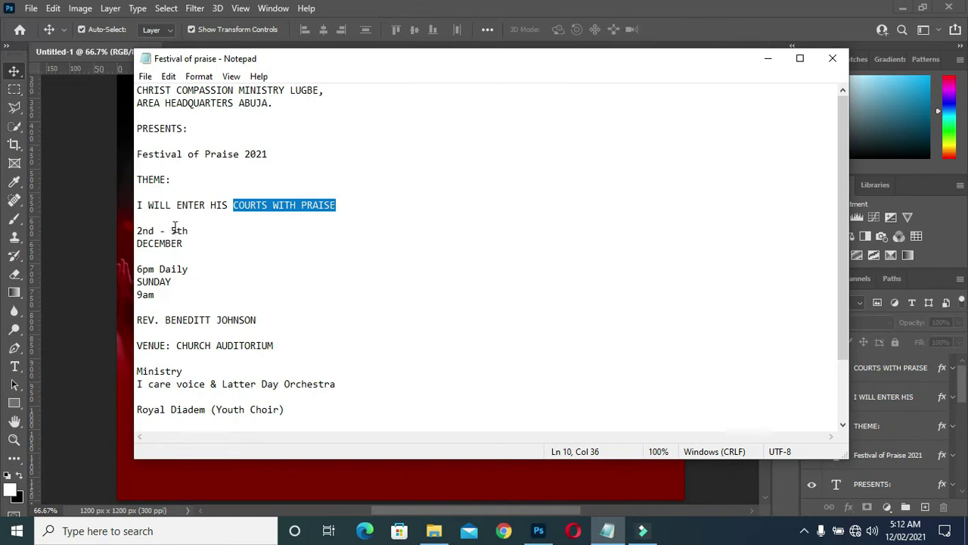
{"action": "left_click_drag", "start_coordinate": [190, 230], "coordinate": [129, 233]}
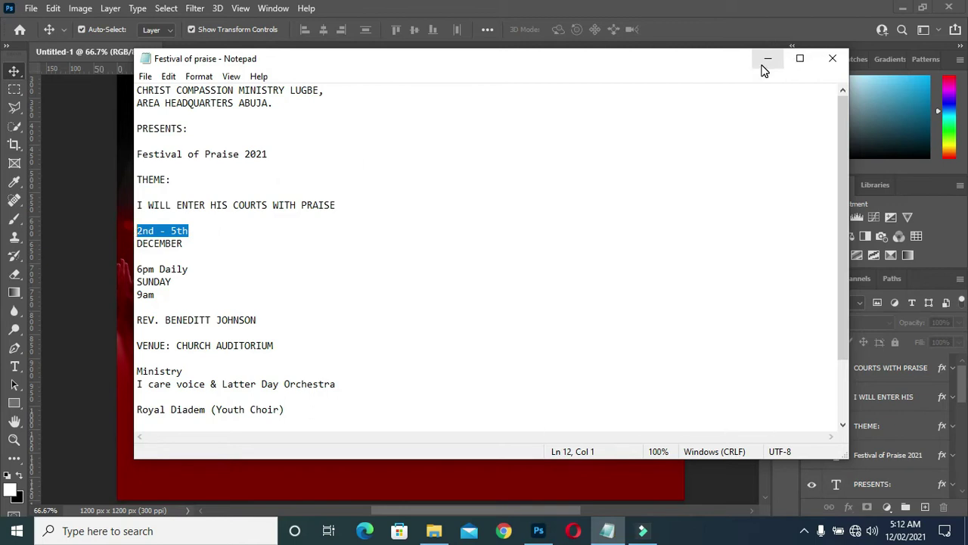
{"action": "left_click", "coordinate": [763, 60]}
{"action": "left_click", "coordinate": [16, 405]}
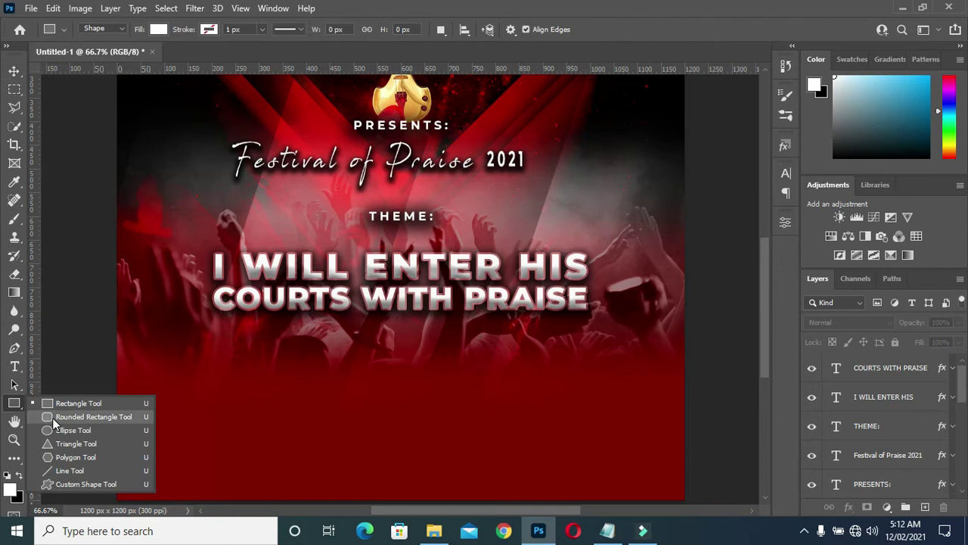
Step: Draw a wide white rounded rectangle below the theme and centre it
{"action": "left_click", "coordinate": [52, 418]}
{"action": "left_click_drag", "start_coordinate": [252, 337], "coordinate": [526, 383]}
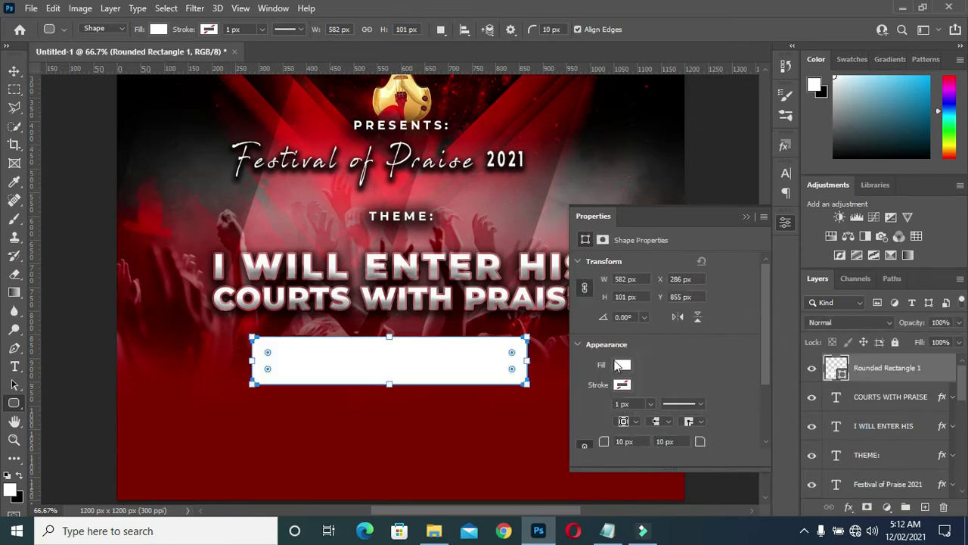
{"action": "left_click", "coordinate": [746, 217]}
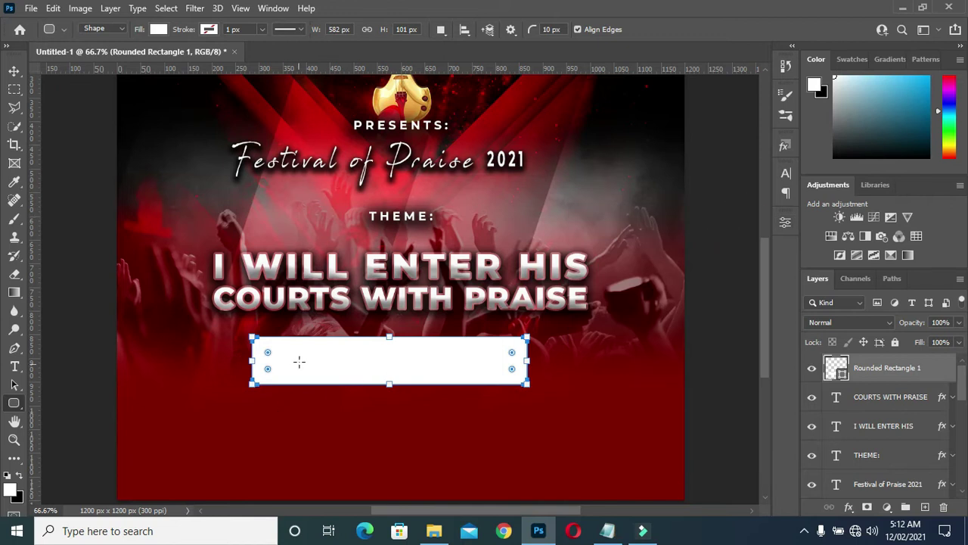
{"action": "left_click", "coordinate": [14, 70]}
{"action": "left_click_drag", "start_coordinate": [402, 350], "coordinate": [415, 347]}
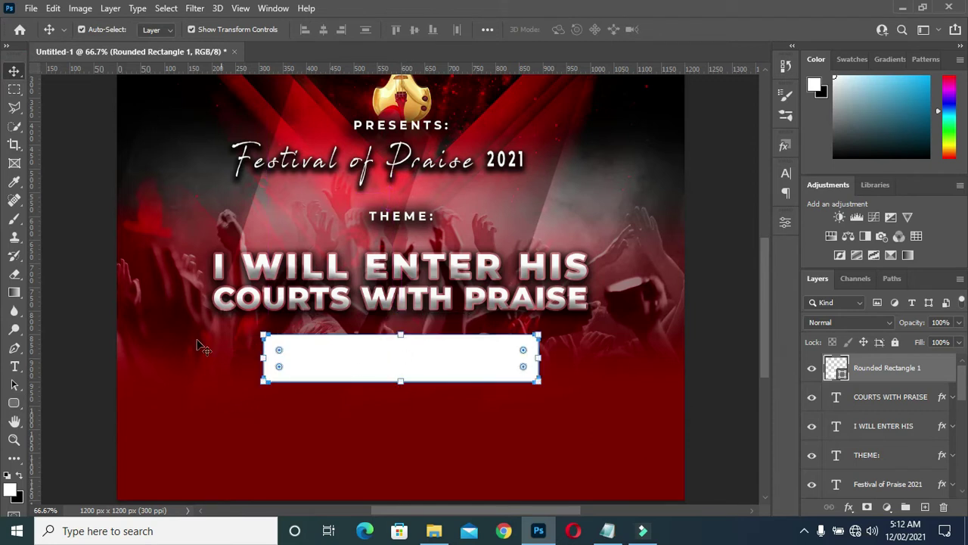
Step: Add a '2nd - 5th' text layer
{"action": "key", "text": "t"}
{"action": "left_click", "coordinate": [160, 438]}
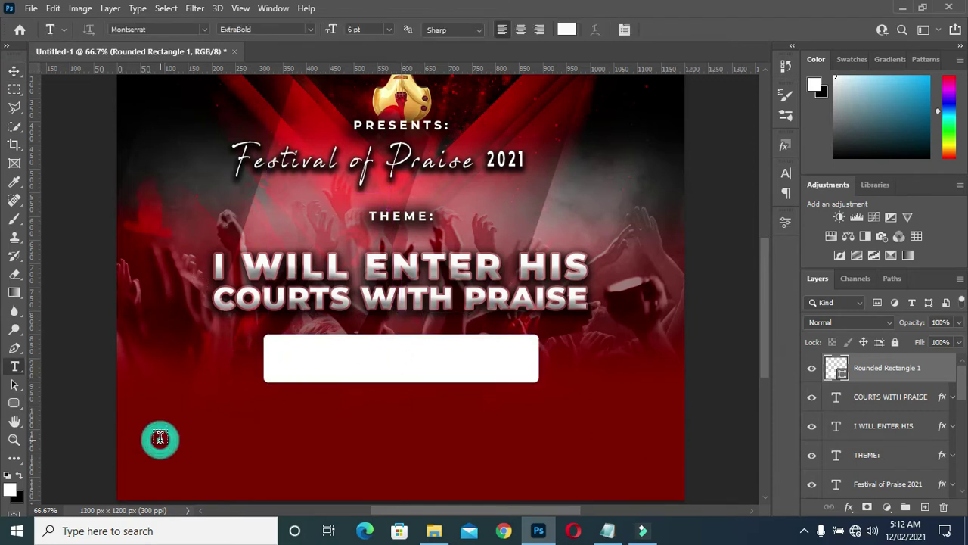
{"action": "type", "text": "2nd - 5th"}
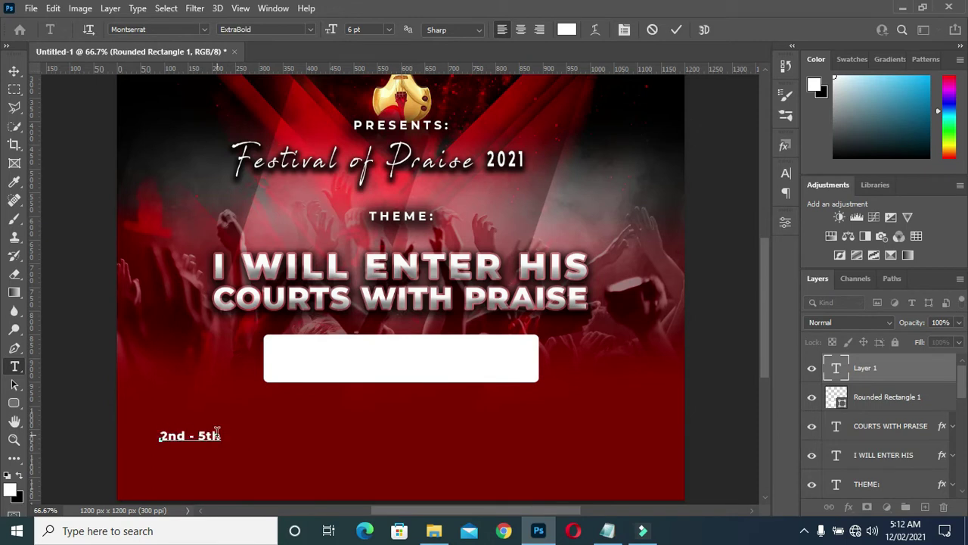
{"action": "left_click", "coordinate": [677, 30]}
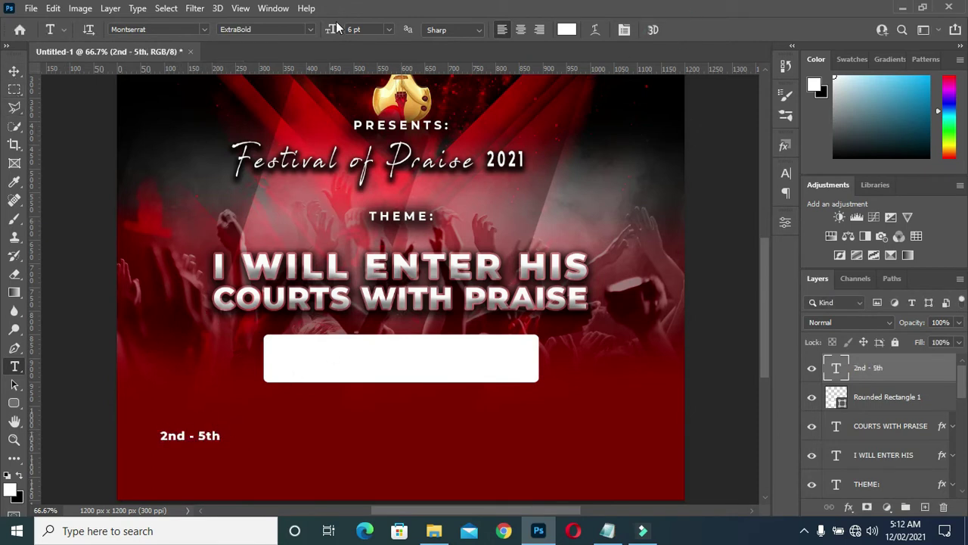
Step: Colour the date text dark crimson and move it into the white box
{"action": "left_click", "coordinate": [566, 30]}
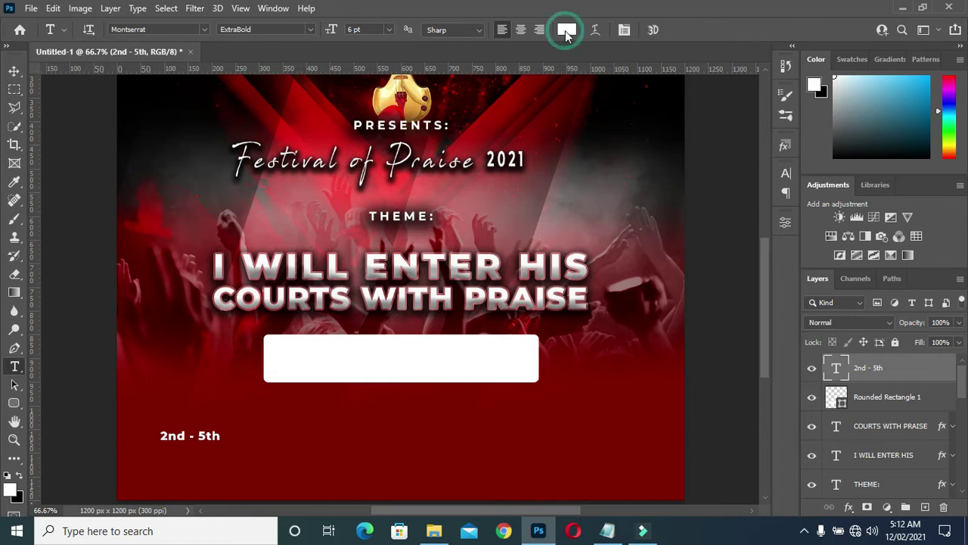
{"action": "left_click_drag", "start_coordinate": [720, 177], "coordinate": [772, 130]}
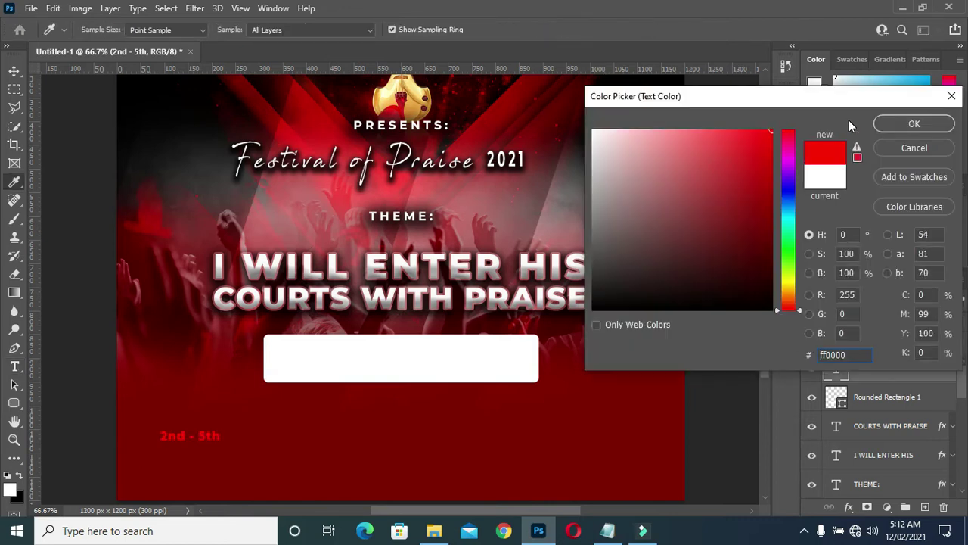
{"action": "left_click", "coordinate": [771, 171]}
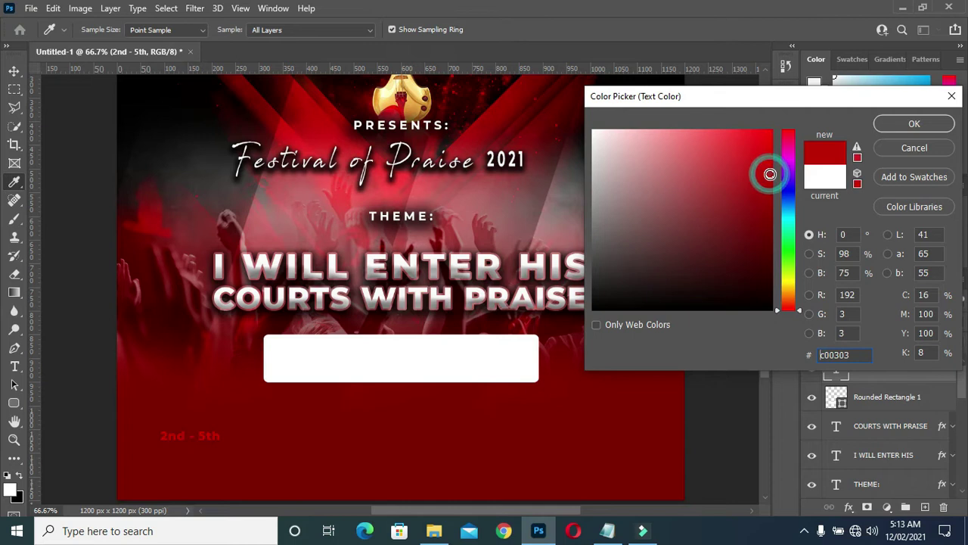
{"action": "left_click", "coordinate": [893, 129]}
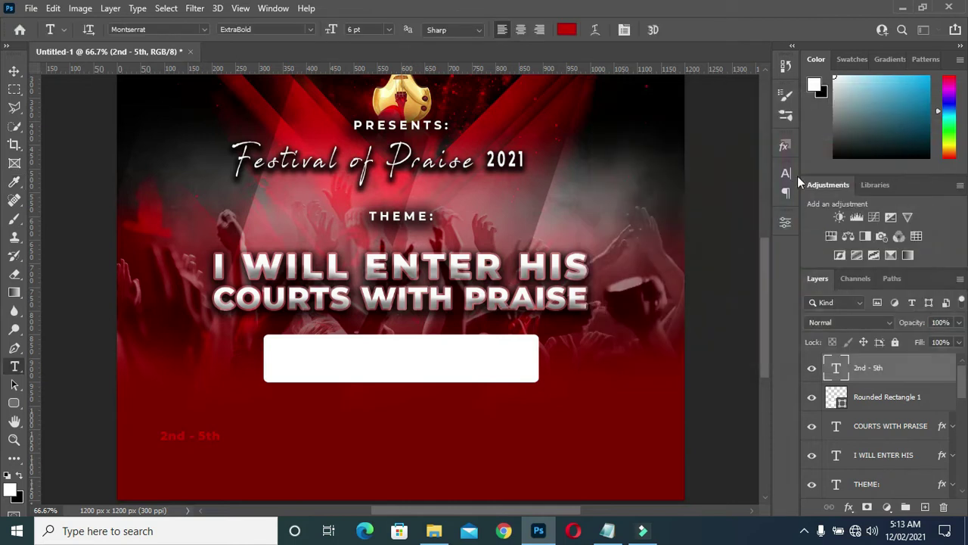
{"action": "mouse_move", "coordinate": [210, 445]}
{"action": "left_mouse_down"}
{"action": "mouse_move", "coordinate": [320, 357]}
{"action": "mouse_move", "coordinate": [328, 362]}
{"action": "left_mouse_up"}
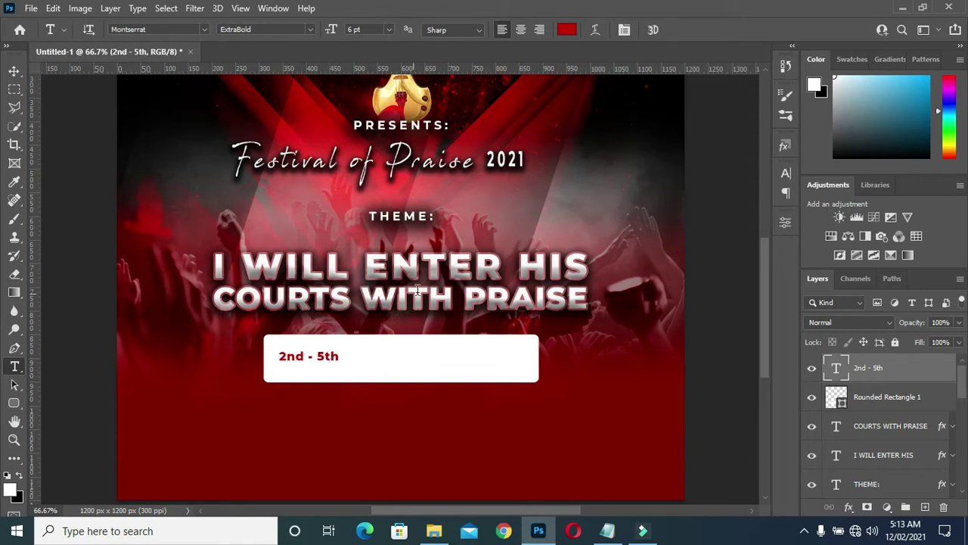
Step: Enlarge the date text to about 117% and duplicate the layer
{"action": "left_click", "coordinate": [14, 72]}
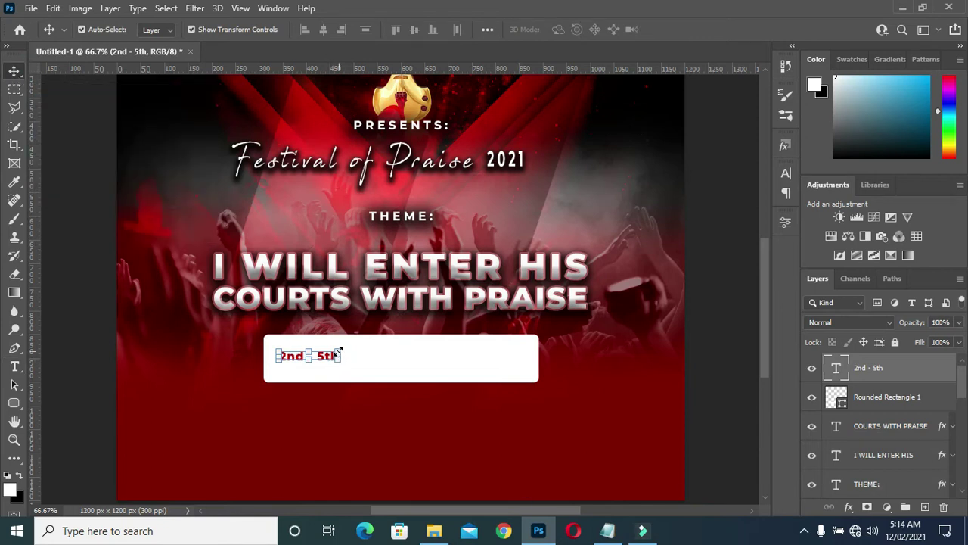
{"action": "left_click_drag", "start_coordinate": [340, 352], "coordinate": [340, 351]}
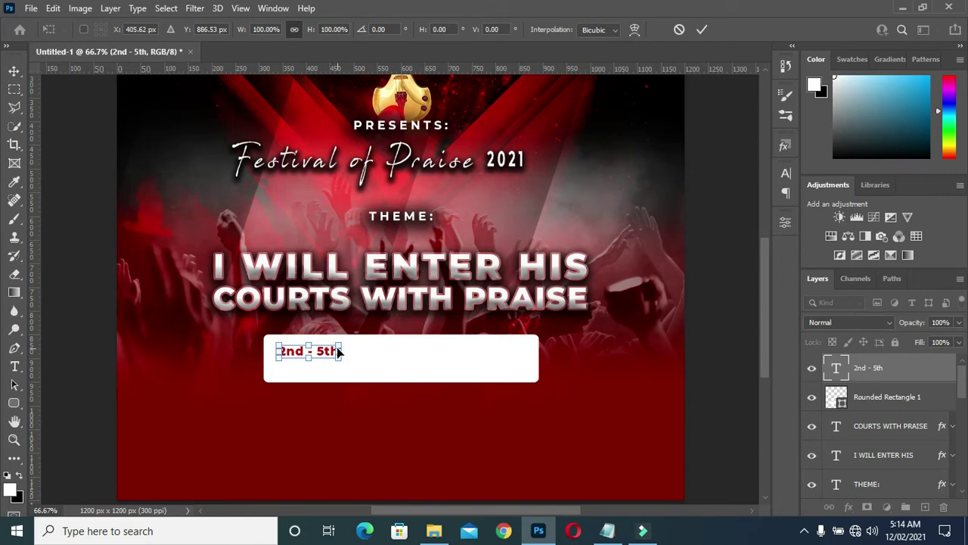
{"action": "mouse_move", "coordinate": [337, 344]}
{"action": "left_mouse_down"}
{"action": "mouse_move", "coordinate": [360, 334]}
{"action": "mouse_move", "coordinate": [333, 351]}
{"action": "left_mouse_up"}
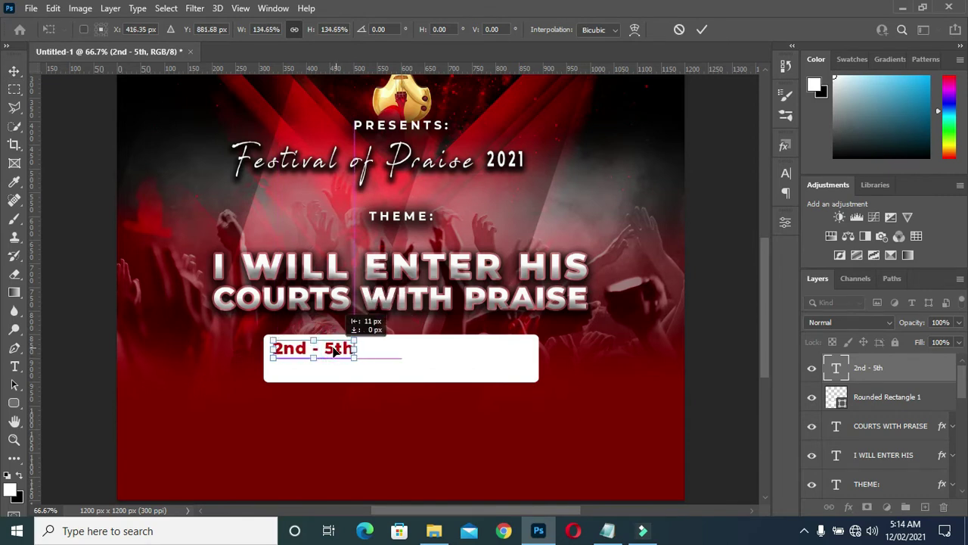
{"action": "left_click", "coordinate": [702, 30]}
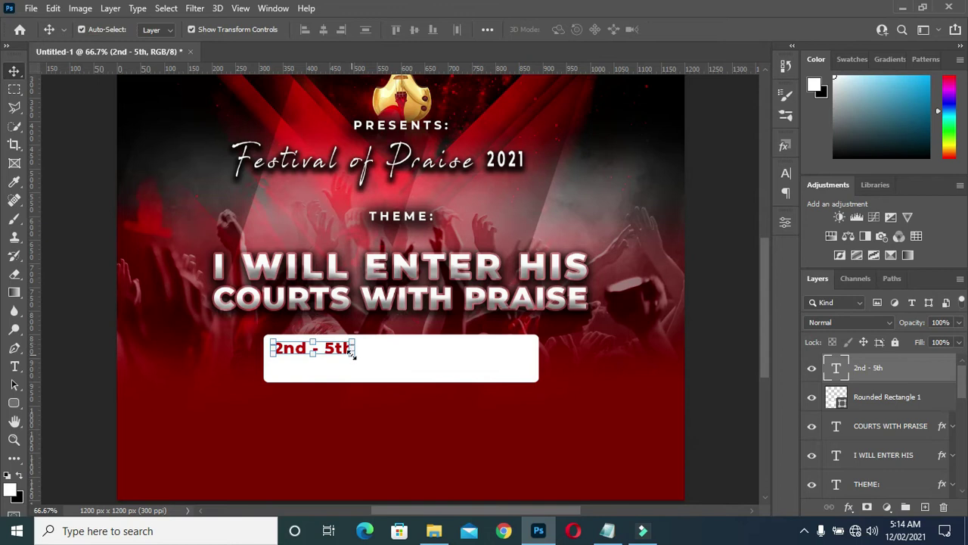
{"action": "left_click_drag", "start_coordinate": [353, 355], "coordinate": [370, 360]}
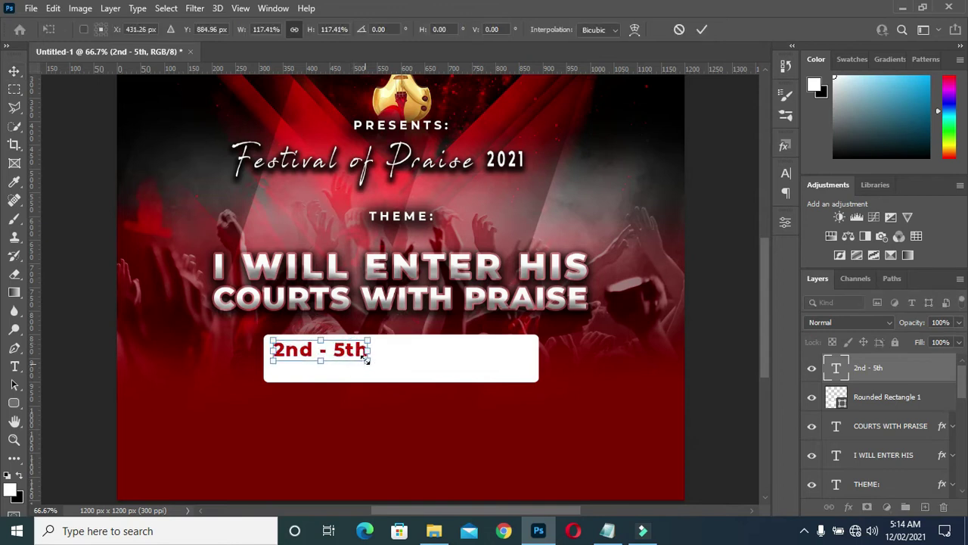
{"action": "left_click", "coordinate": [703, 29]}
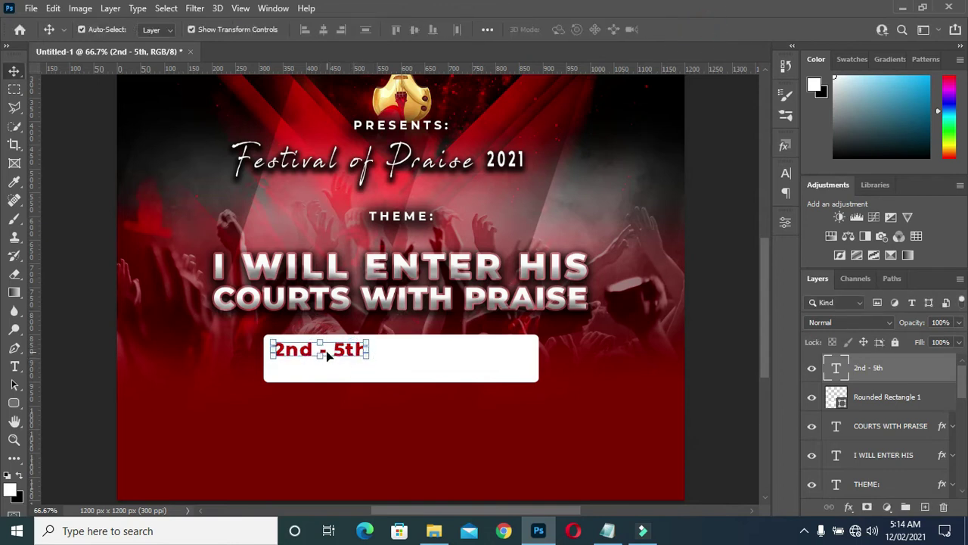
{"action": "key", "text": "ctrl+j"}
Step: Place the duplicate below the dates and change its text to DECEMBER from the notes
{"action": "left_click_drag", "start_coordinate": [333, 356], "coordinate": [344, 367]}
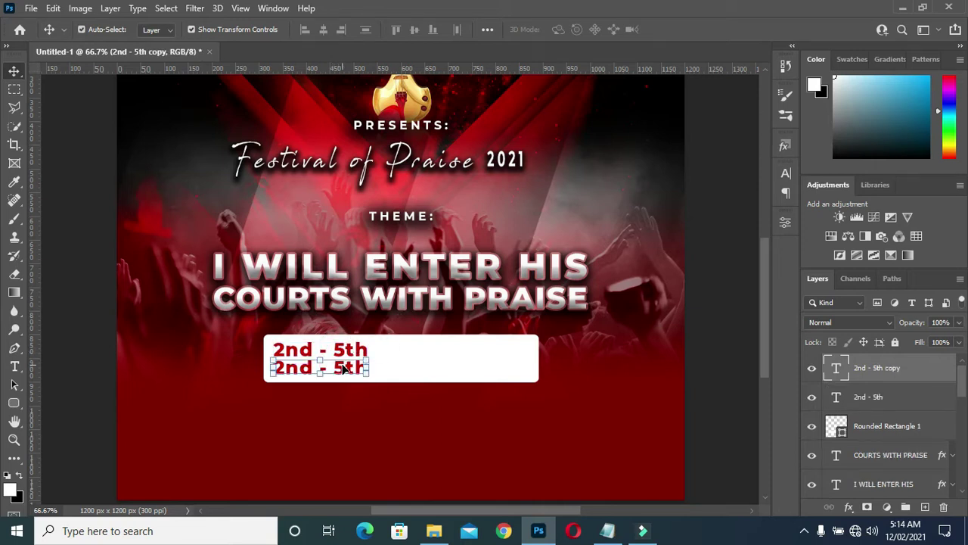
{"action": "key", "text": "t"}
{"action": "left_click", "coordinate": [344, 367]}
{"action": "key", "text": "ctrl+a"}
{"action": "key", "text": "ctrl+c"}
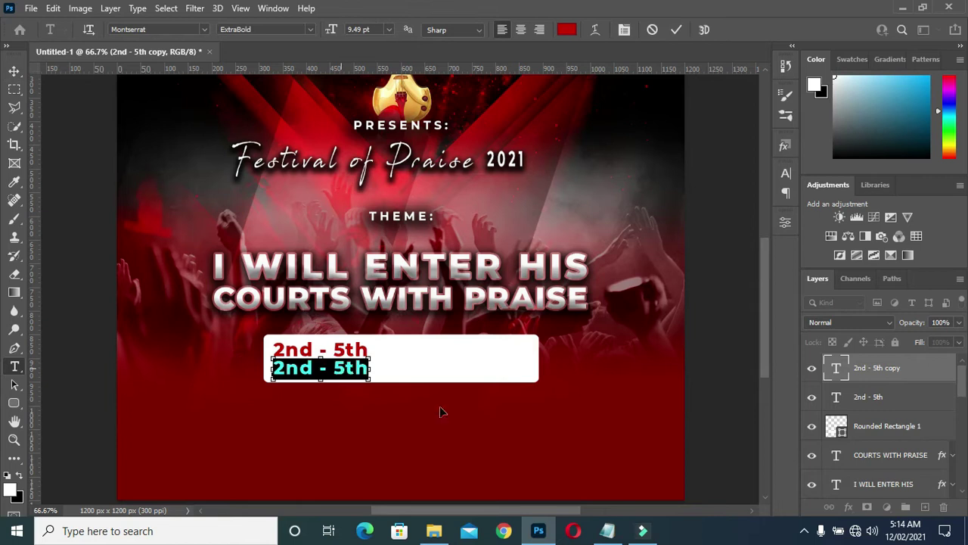
{"action": "left_click", "coordinate": [607, 530]}
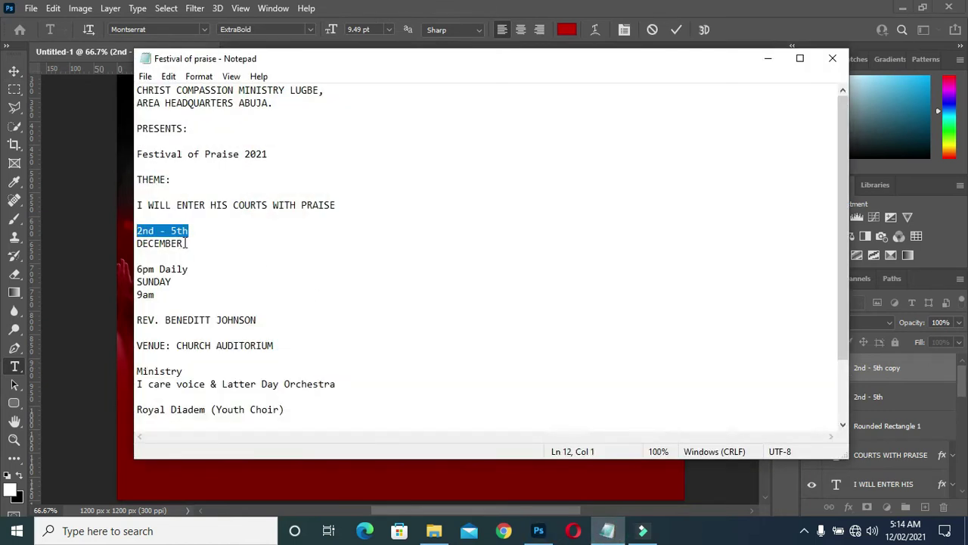
{"action": "left_click_drag", "start_coordinate": [187, 243], "coordinate": [129, 243]}
{"action": "left_click", "coordinate": [767, 58]}
{"action": "key", "text": "ctrl+v"}
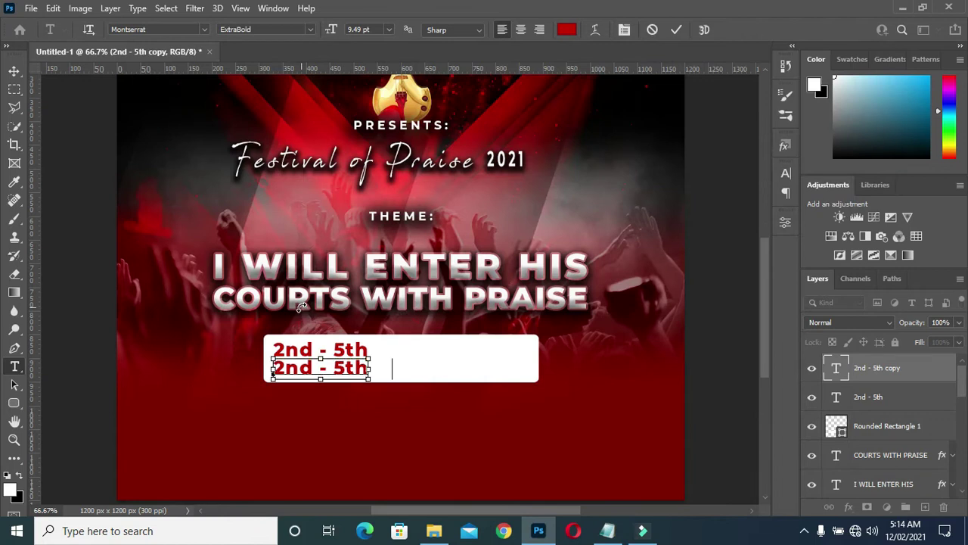
{"action": "type", "text": "DECEMBER"}
{"action": "left_click", "coordinate": [676, 29]}
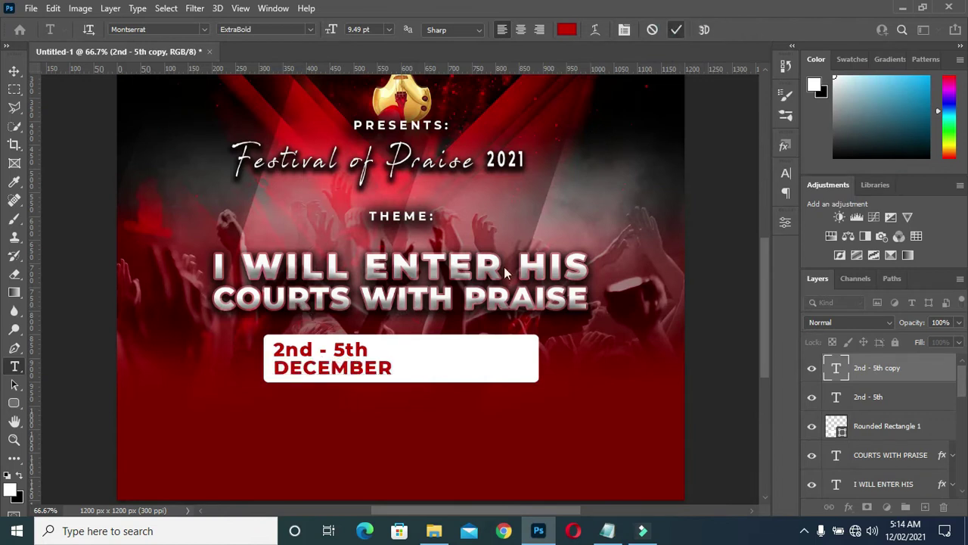
Step: Scale DECEMBER down to about 79%
{"action": "left_click", "coordinate": [14, 71]}
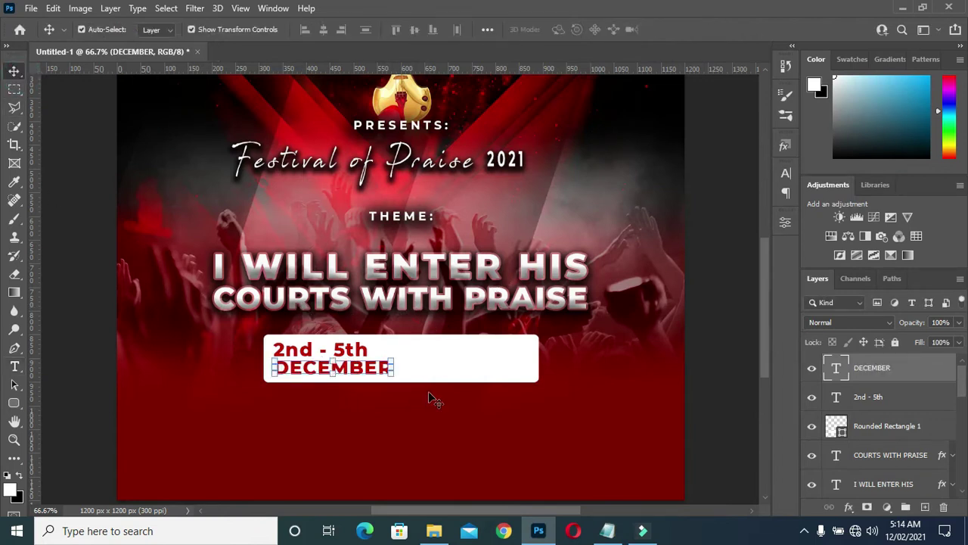
{"action": "left_click", "coordinate": [392, 375]}
{"action": "left_click_drag", "start_coordinate": [392, 378], "coordinate": [369, 375]}
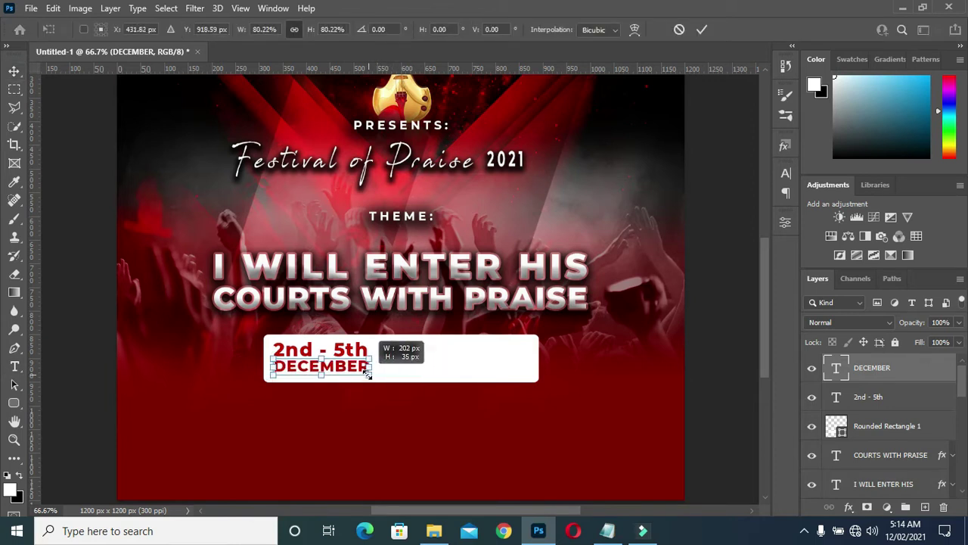
{"action": "left_click_drag", "start_coordinate": [369, 376], "coordinate": [366, 373]}
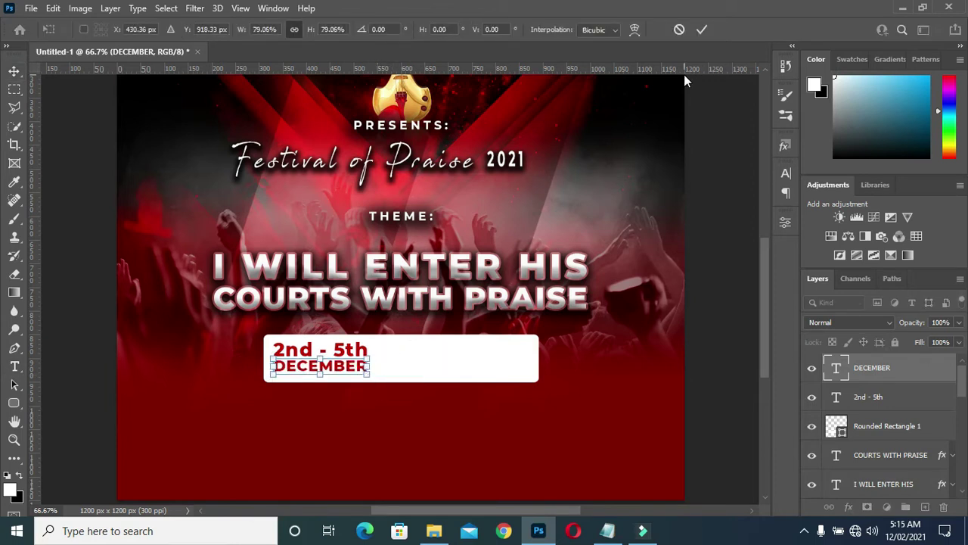
{"action": "left_click", "coordinate": [703, 31]}
{"action": "left_click", "coordinate": [708, 174]}
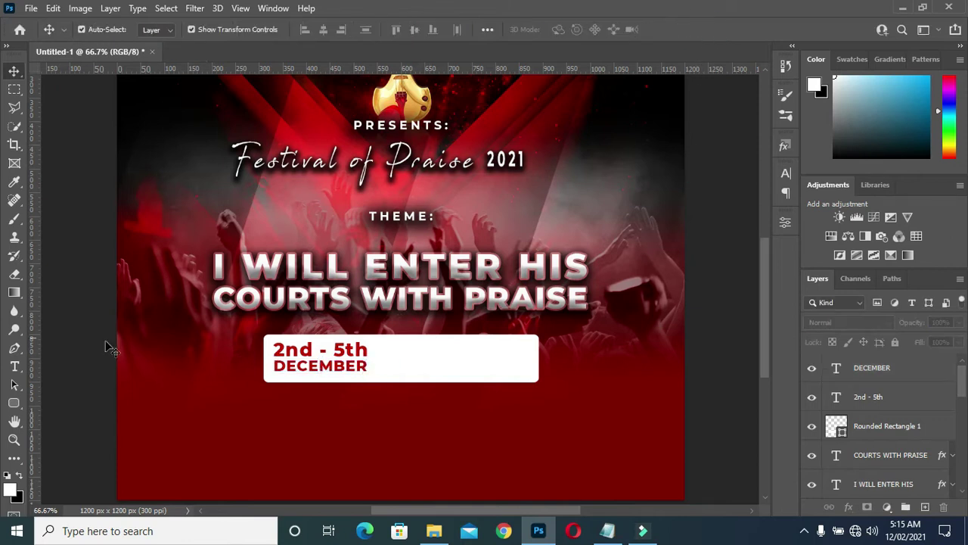
Step: Draw a thin 72 px tall vertical bar in the white box right of the dates
{"action": "left_click_drag", "start_coordinate": [13, 402], "coordinate": [44, 407]}
{"action": "left_click", "coordinate": [43, 404]}
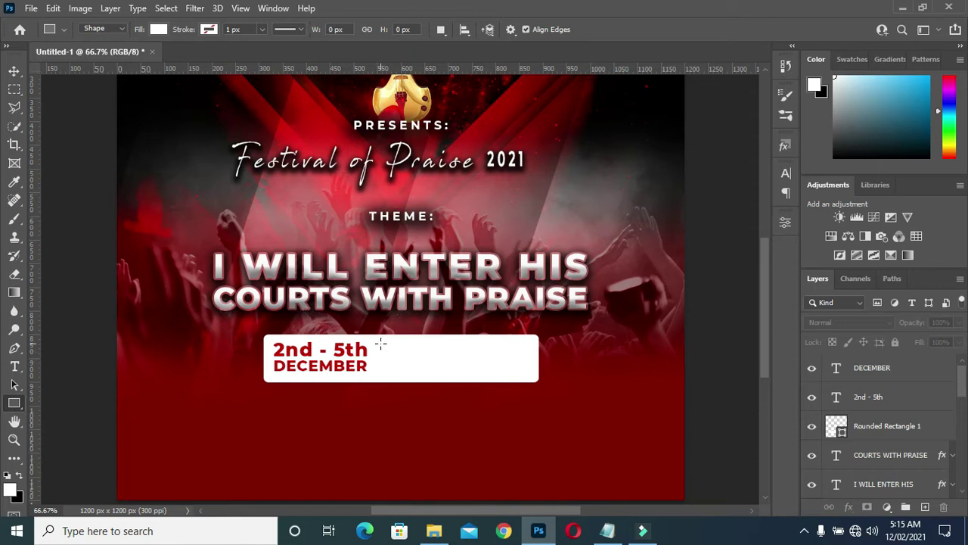
{"action": "left_click_drag", "start_coordinate": [386, 342], "coordinate": [388, 371]}
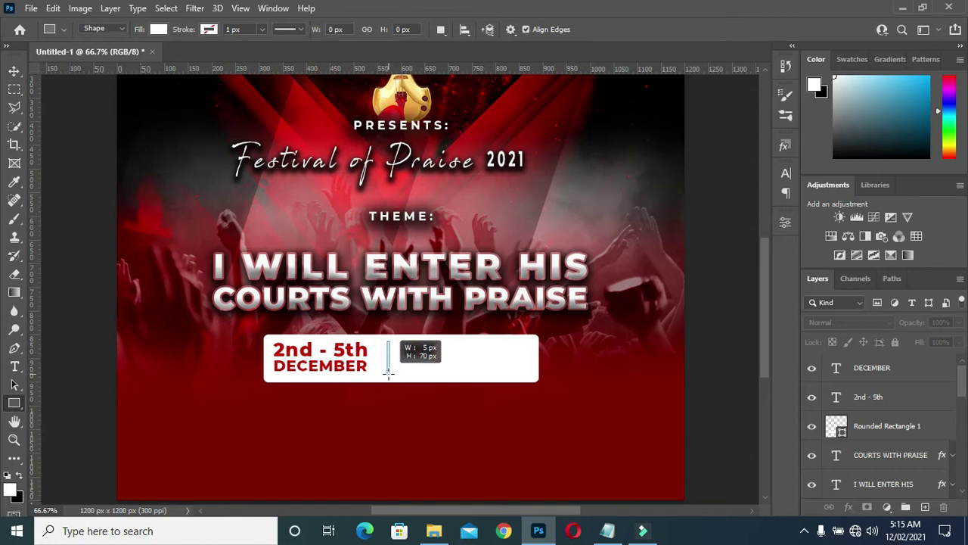
{"action": "left_click_drag", "start_coordinate": [388, 372], "coordinate": [388, 373]}
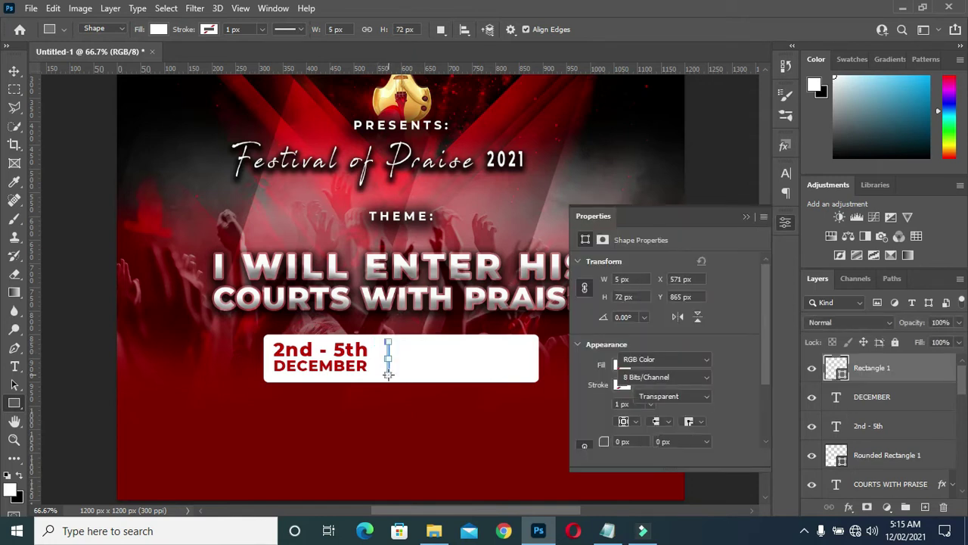
Step: Fill the divider bar dark red
{"action": "left_click", "coordinate": [627, 367]}
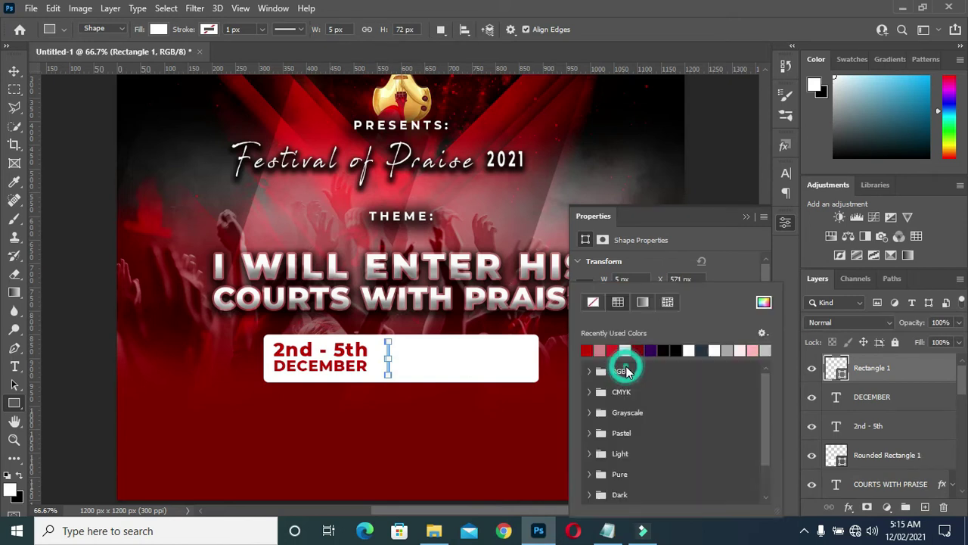
{"action": "left_click", "coordinate": [613, 351]}
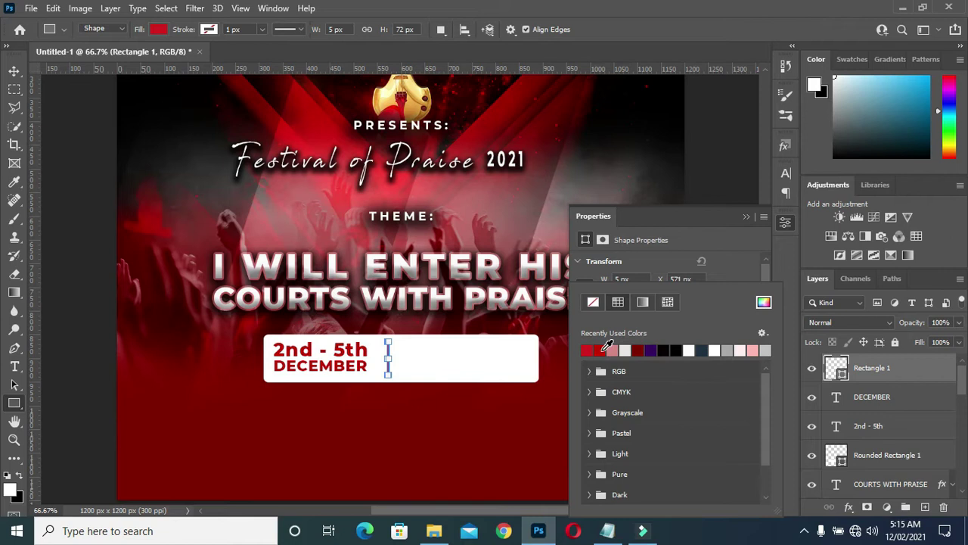
{"action": "left_click", "coordinate": [594, 349]}
{"action": "left_click", "coordinate": [748, 218]}
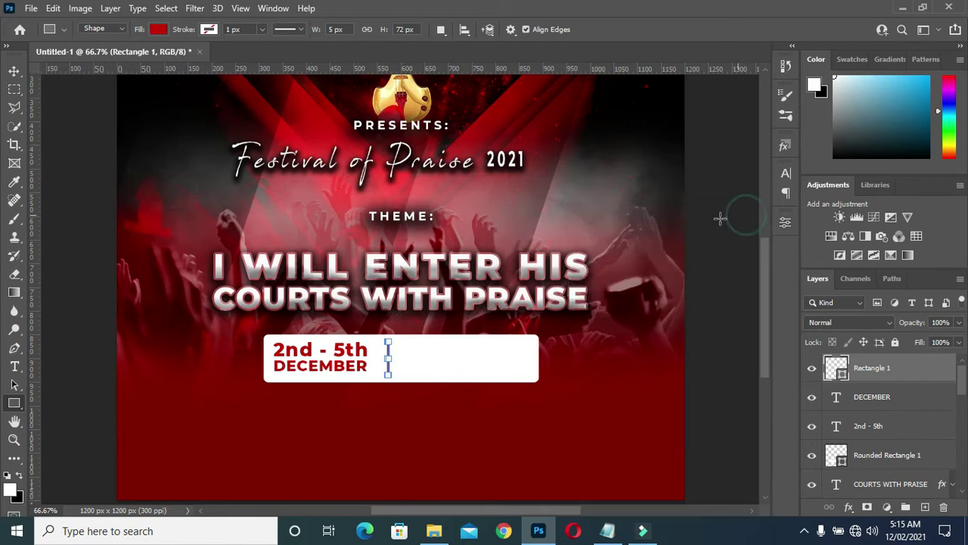
{"action": "left_click", "coordinate": [13, 70]}
{"action": "left_click", "coordinate": [702, 255]}
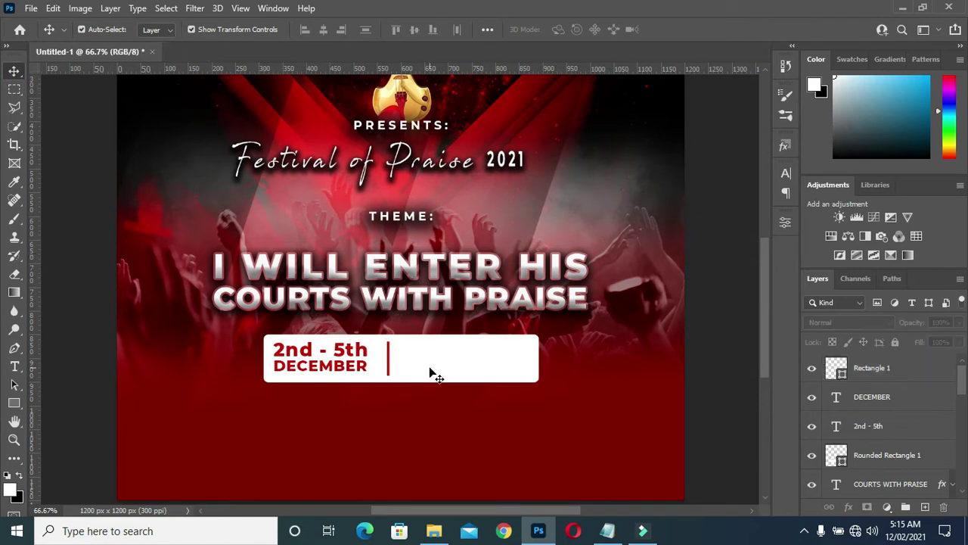
{"action": "left_click", "coordinate": [344, 361], "text": "alt"}
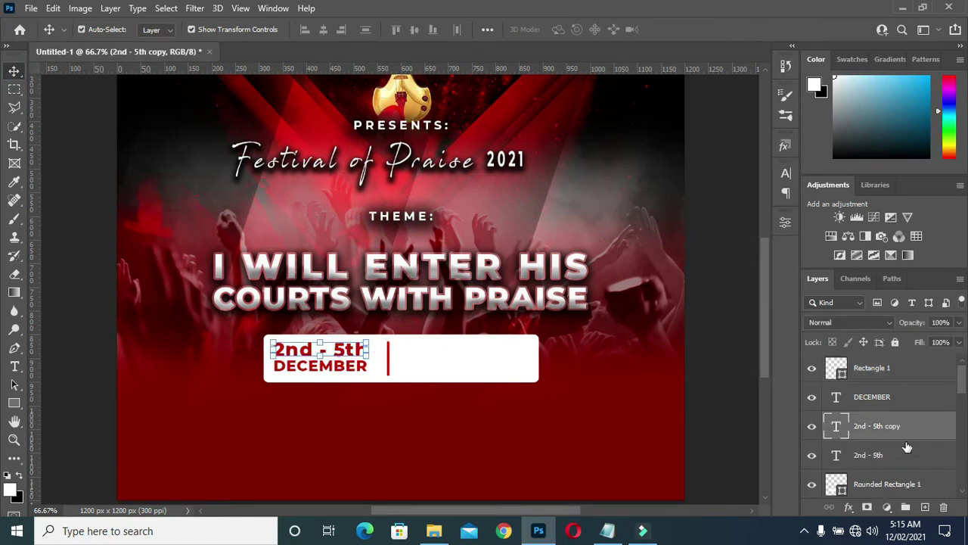
Step: Bring the copied date text to the top and place it right of the divider
{"action": "left_click_drag", "start_coordinate": [887, 364], "coordinate": [731, 352]}
{"action": "key", "text": "ctrl+shift+bracketright"}
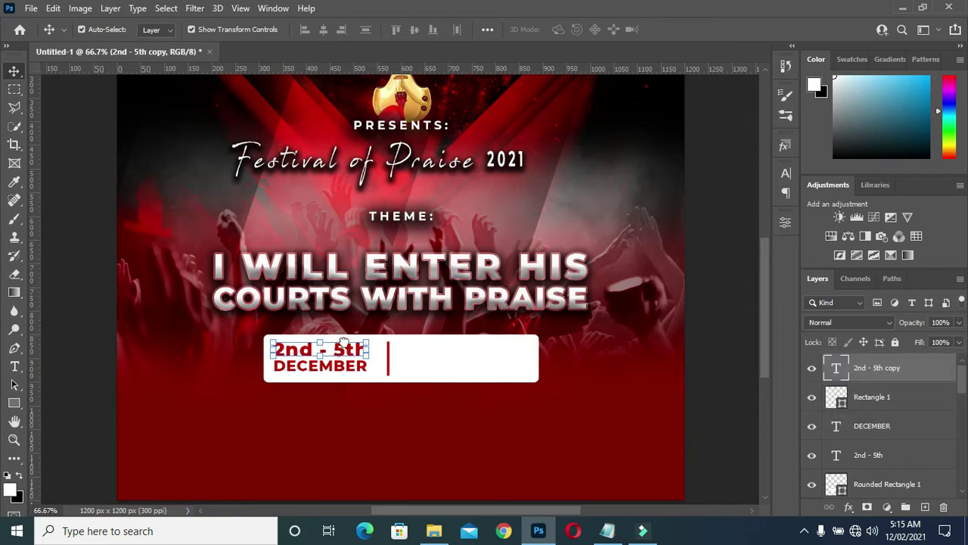
{"action": "left_click_drag", "start_coordinate": [344, 360], "coordinate": [476, 354]}
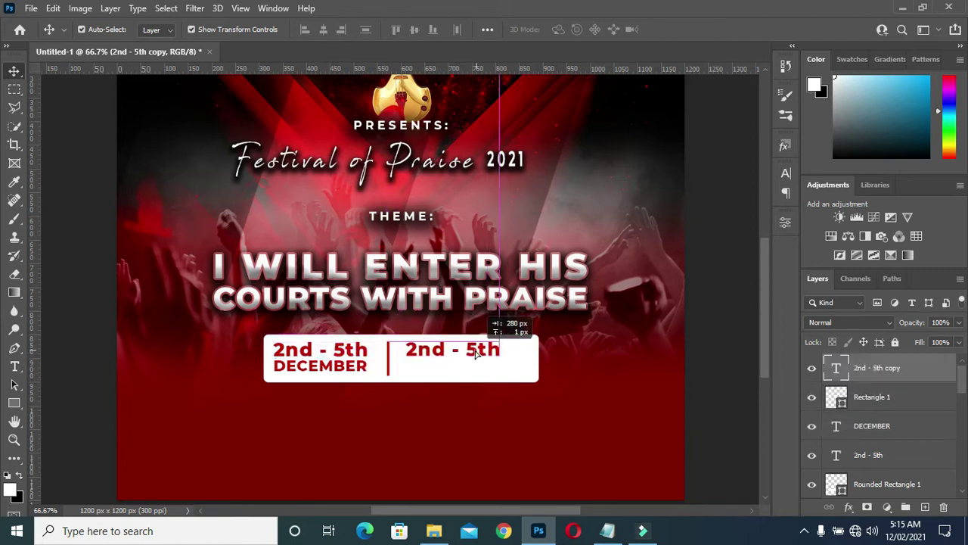
{"action": "key", "text": "ctrl+z"}
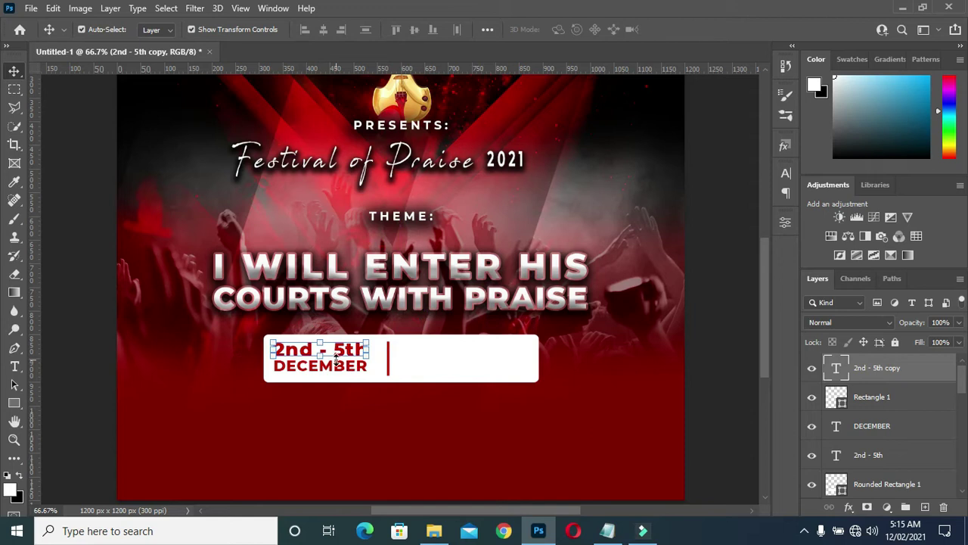
{"action": "left_click_drag", "start_coordinate": [343, 355], "coordinate": [442, 350]}
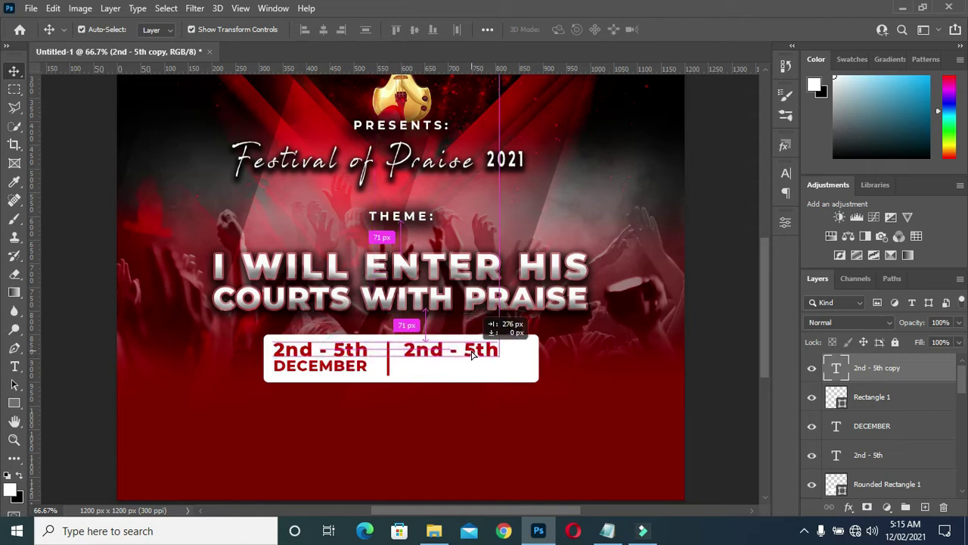
{"action": "left_click_drag", "start_coordinate": [463, 354], "coordinate": [474, 355]}
Step: Change the copied text to read 6pm Daily
{"action": "left_click", "coordinate": [605, 531]}
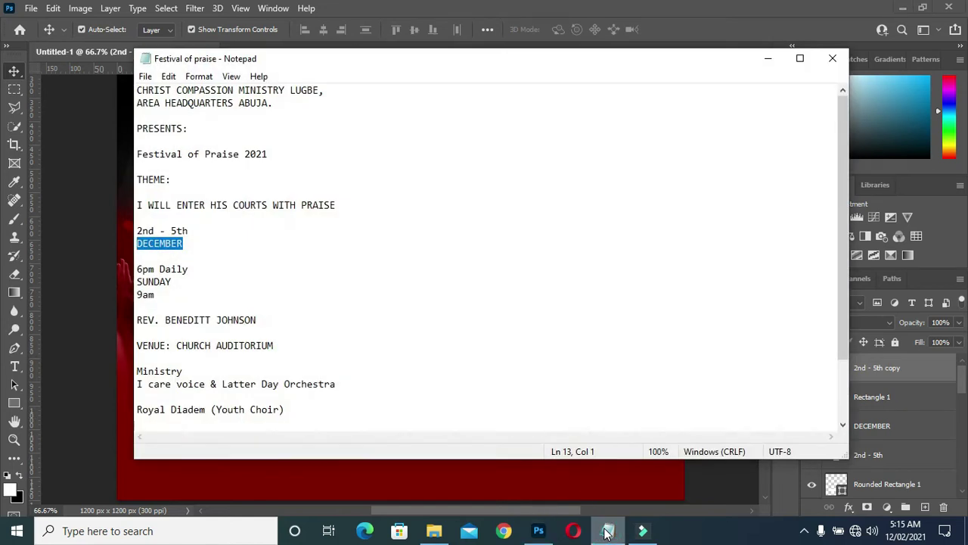
{"action": "left_click_drag", "start_coordinate": [190, 270], "coordinate": [131, 270]}
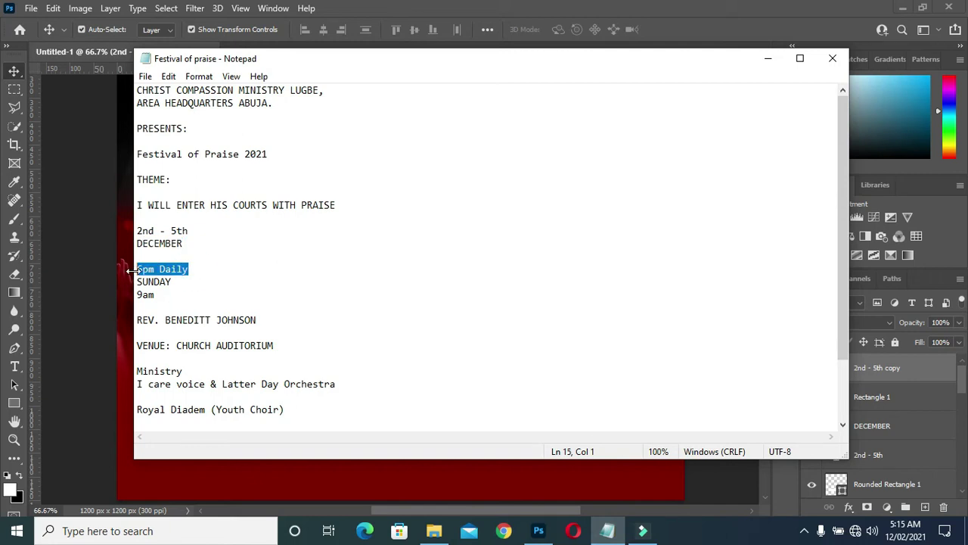
{"action": "left_click", "coordinate": [769, 54]}
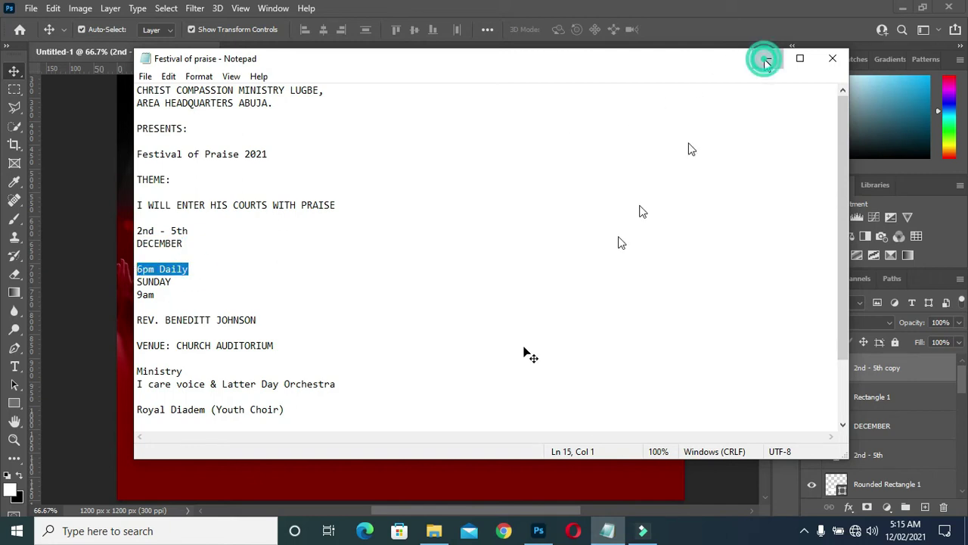
{"action": "key", "text": "t"}
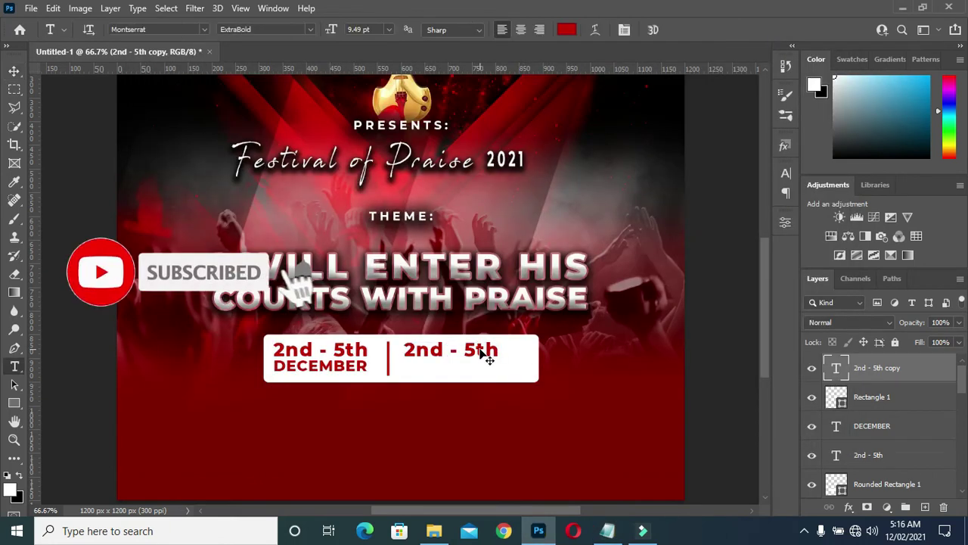
{"action": "key", "text": "ctrl+a"}
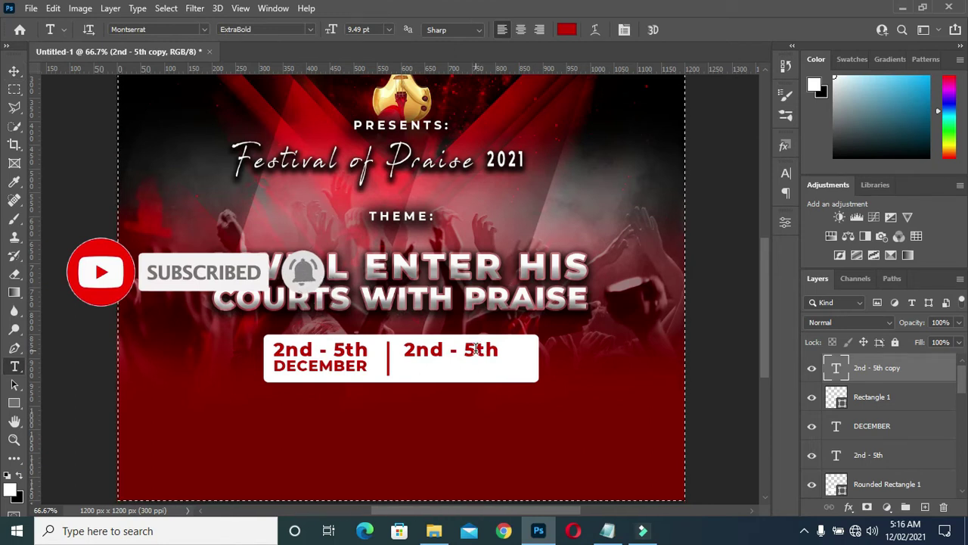
{"action": "key", "text": "ctrl+d"}
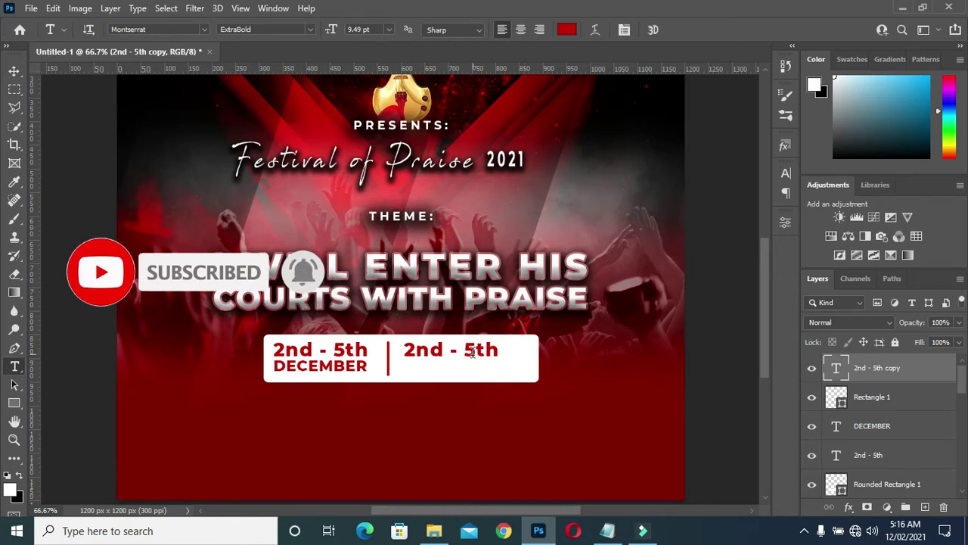
{"action": "left_click", "coordinate": [472, 352]}
{"action": "key", "text": "ctrl+a"}
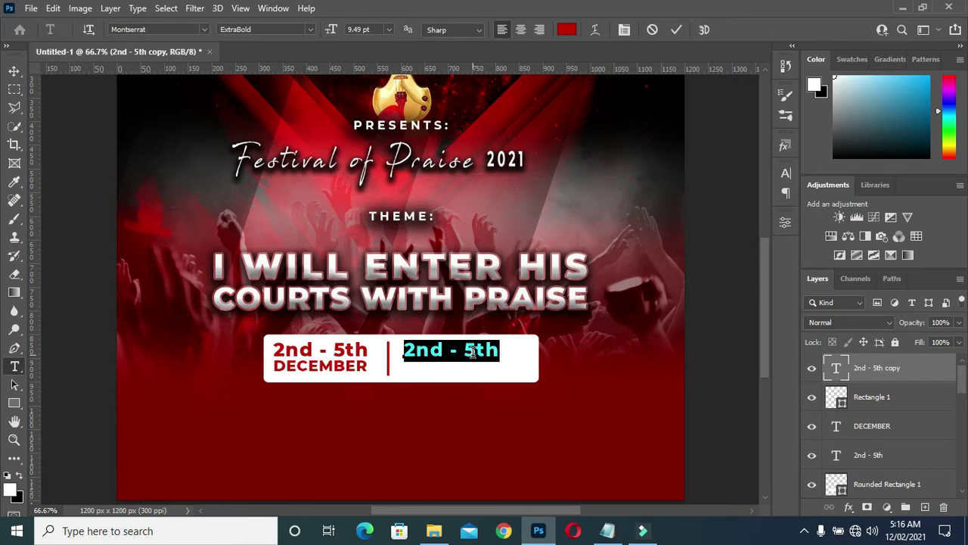
{"action": "type", "text": "6pm Daily"}
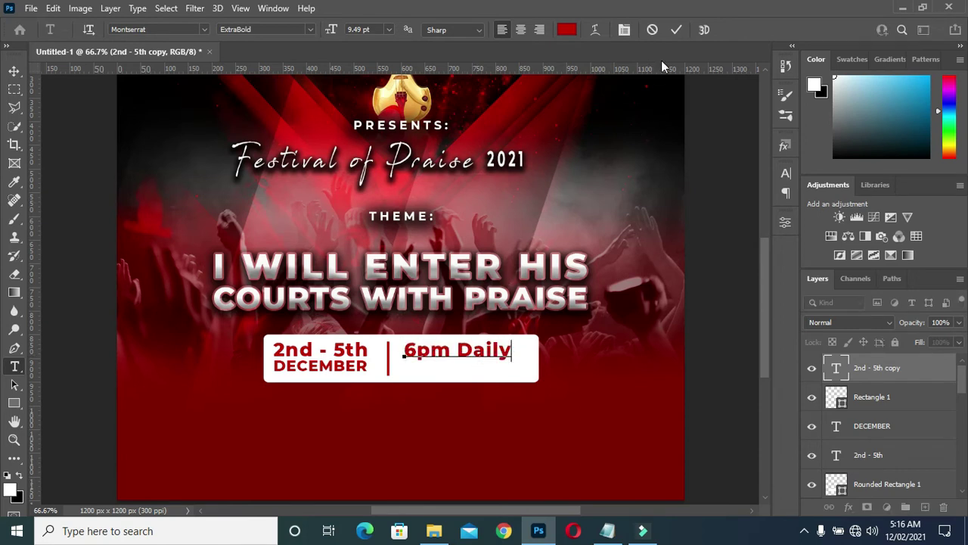
{"action": "left_click", "coordinate": [676, 30]}
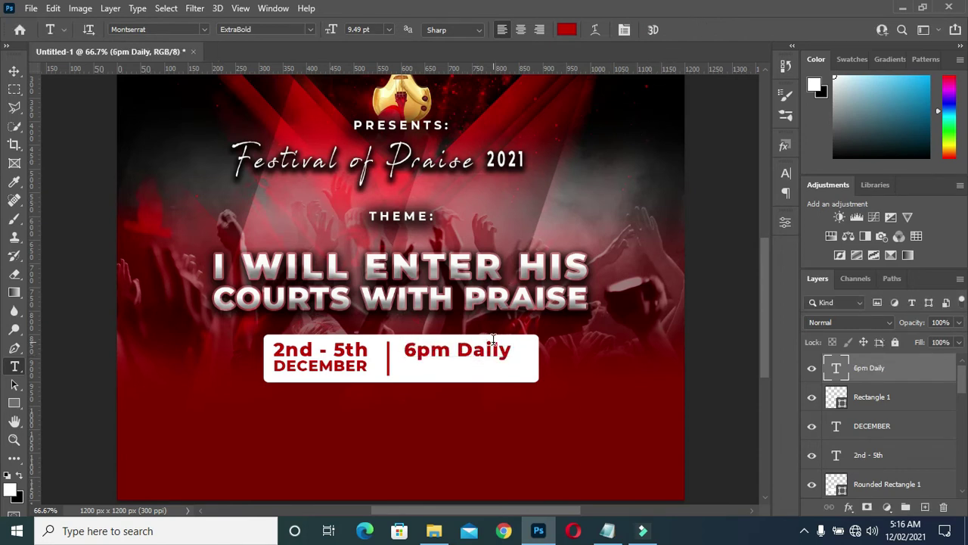
Step: Duplicate 6pm Daily and place the copy directly beneath it
{"action": "key", "text": "ctrl+j"}
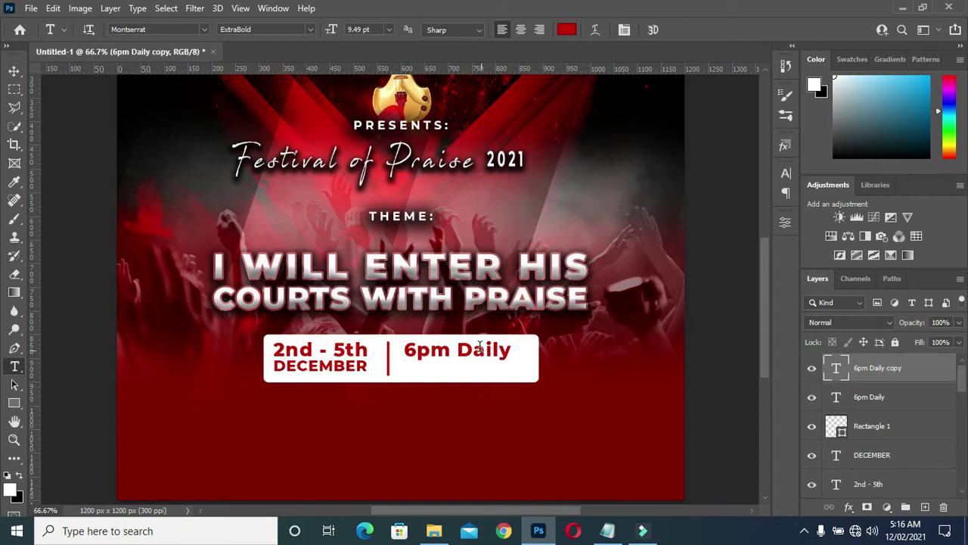
{"action": "left_click_drag", "start_coordinate": [480, 350], "coordinate": [481, 371]}
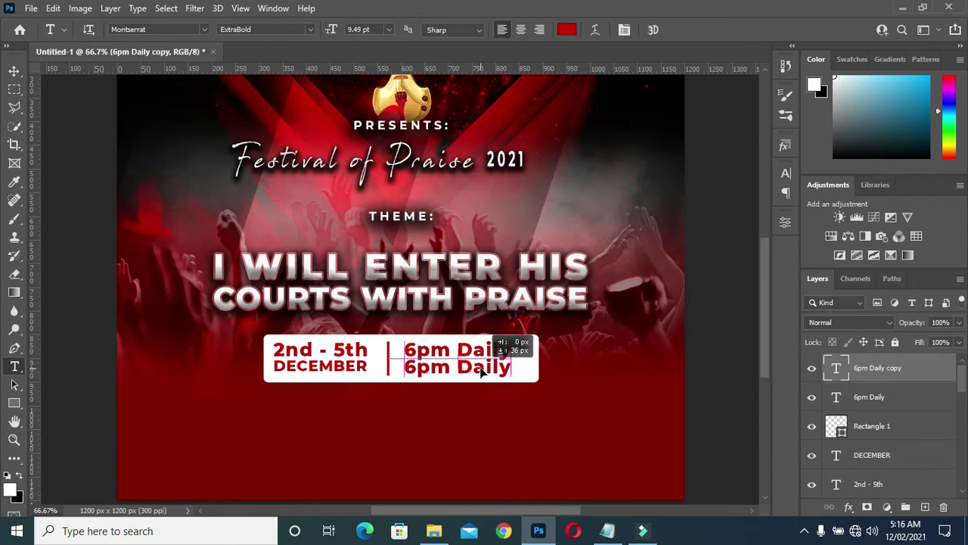
{"action": "left_click_drag", "start_coordinate": [481, 371], "coordinate": [480, 368]}
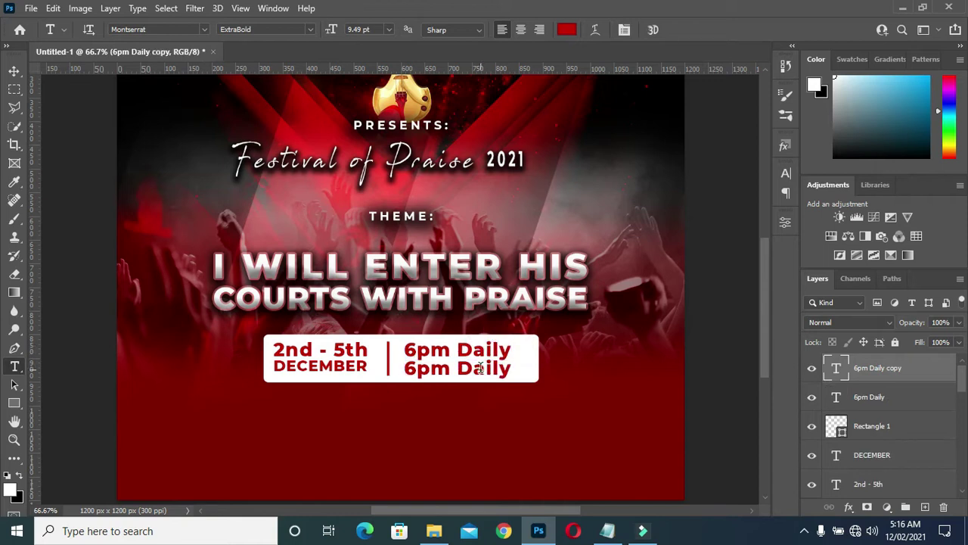
{"action": "left_click", "coordinate": [478, 369]}
{"action": "key", "text": "ctrl+a"}
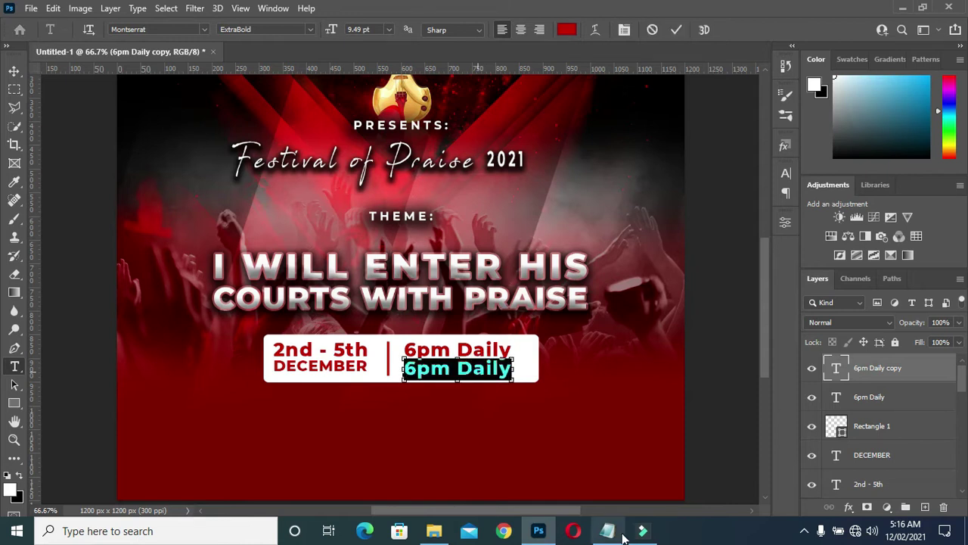
Step: Replace the lower copy's text with SUNDAY copied from the notes
{"action": "left_click", "coordinate": [607, 531]}
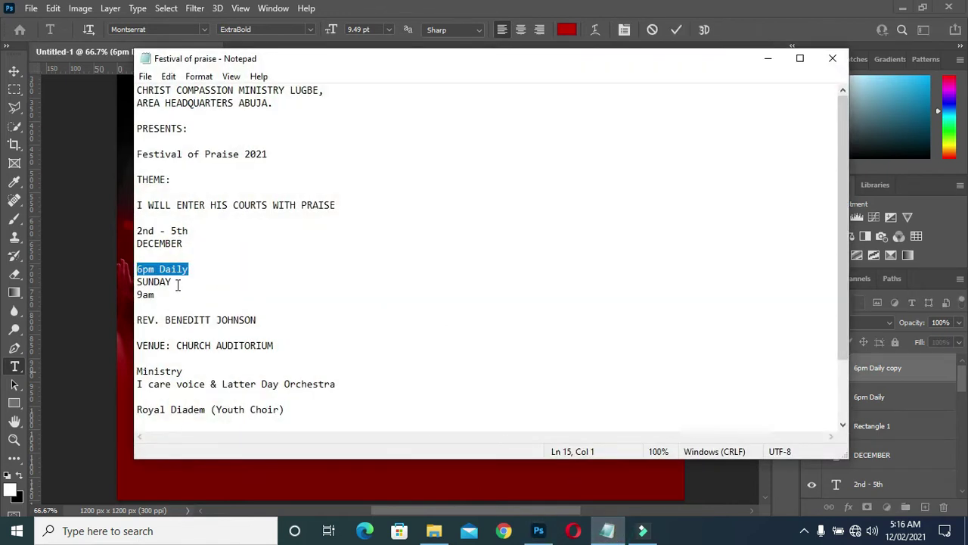
{"action": "left_click_drag", "start_coordinate": [176, 283], "coordinate": [143, 282]}
{"action": "left_click", "coordinate": [180, 282]}
{"action": "left_click_drag", "start_coordinate": [173, 282], "coordinate": [126, 290]}
{"action": "key", "text": "ctrl+c"}
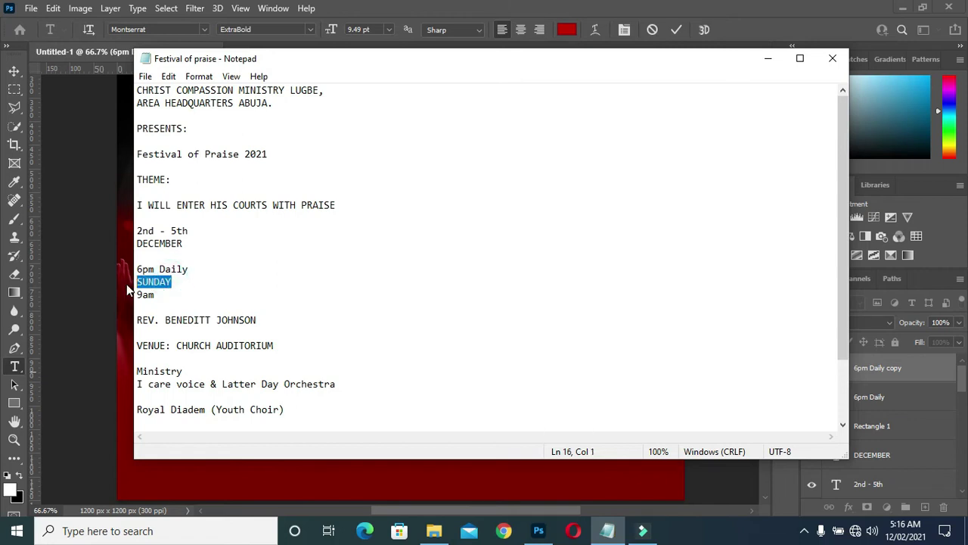
{"action": "left_click", "coordinate": [768, 59]}
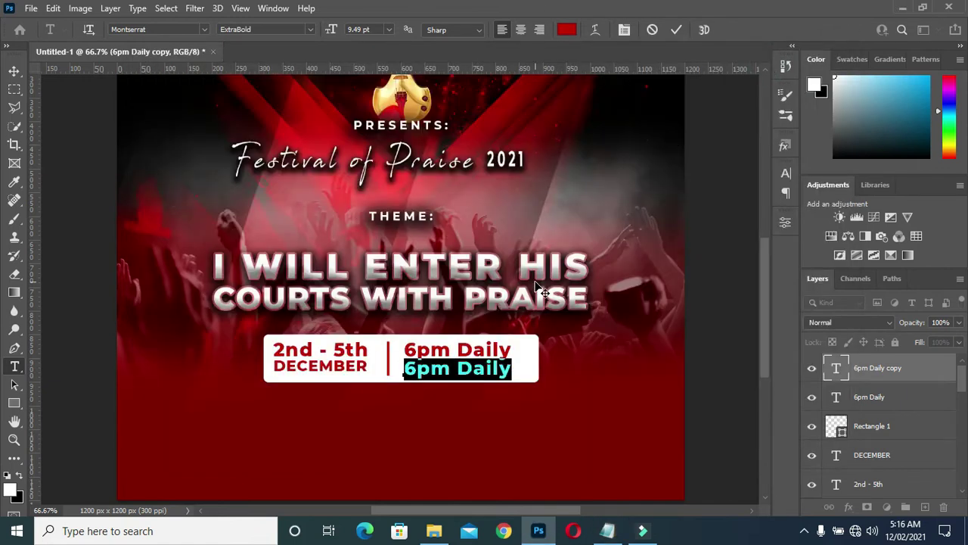
{"action": "key", "text": "ctrl+v"}
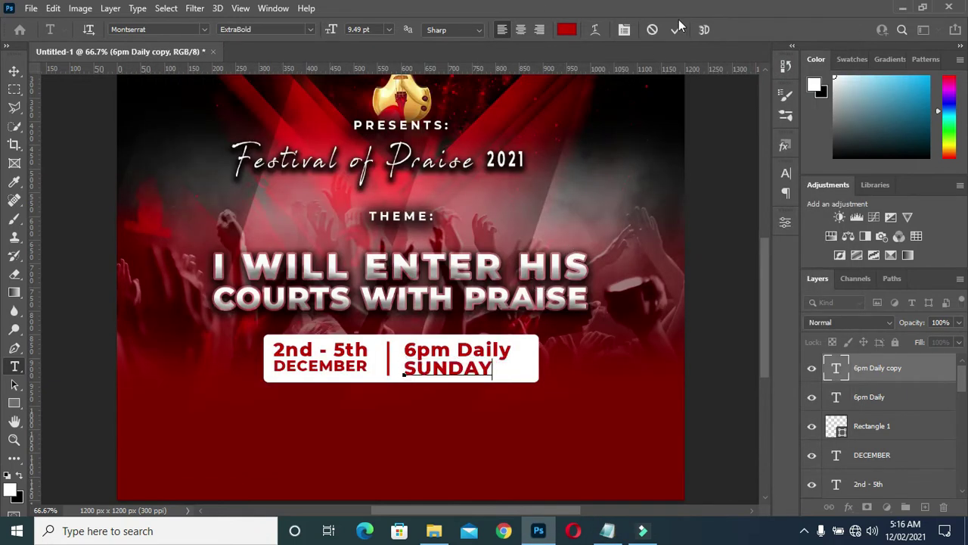
{"action": "left_click", "coordinate": [677, 28]}
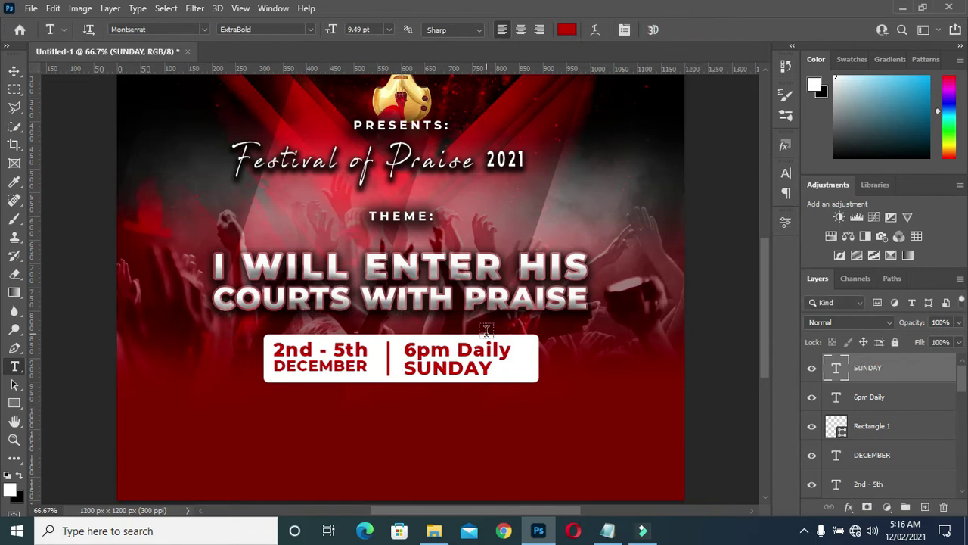
Step: Add 9am so the line reads SUNDAY 9am
{"action": "left_click", "coordinate": [491, 369]}
{"action": "type", "text": "9am"}
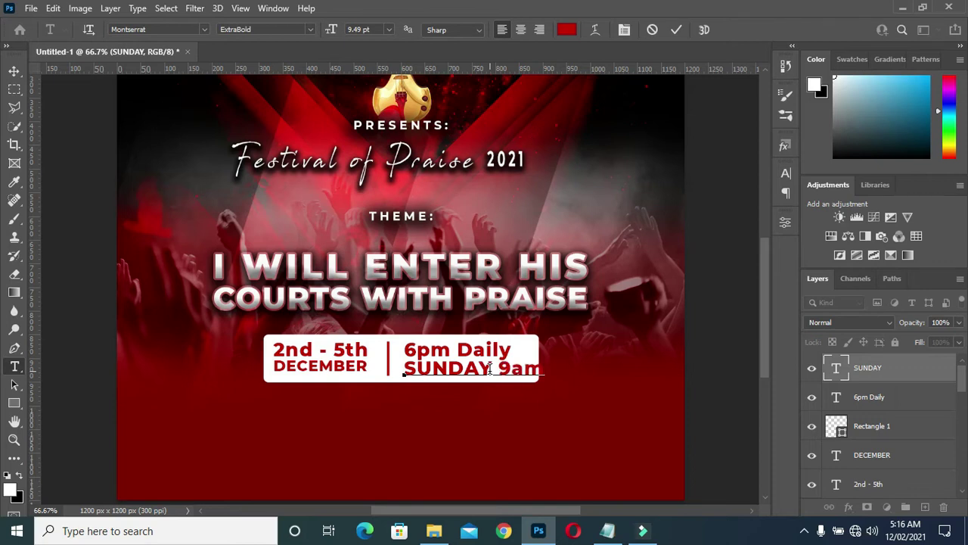
{"action": "left_click", "coordinate": [676, 31]}
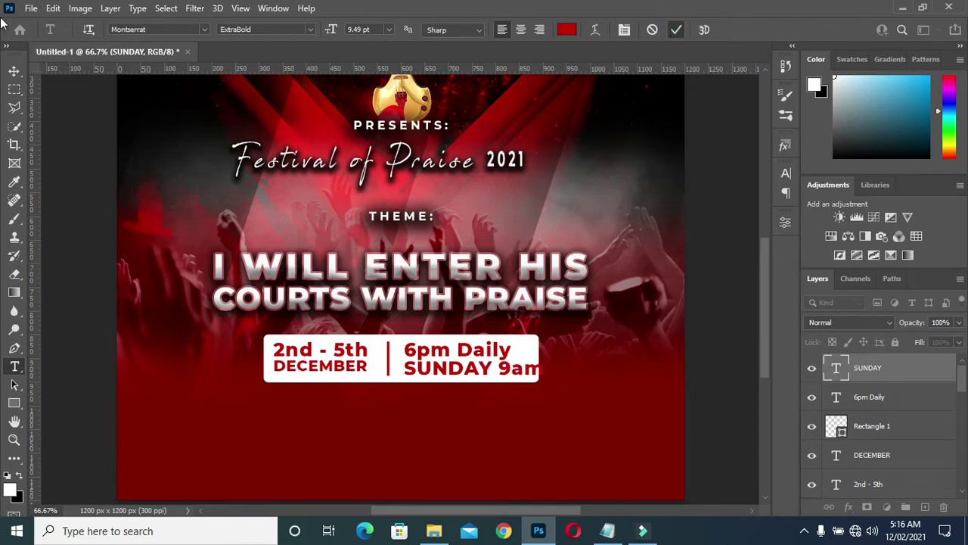
{"action": "left_click", "coordinate": [14, 70]}
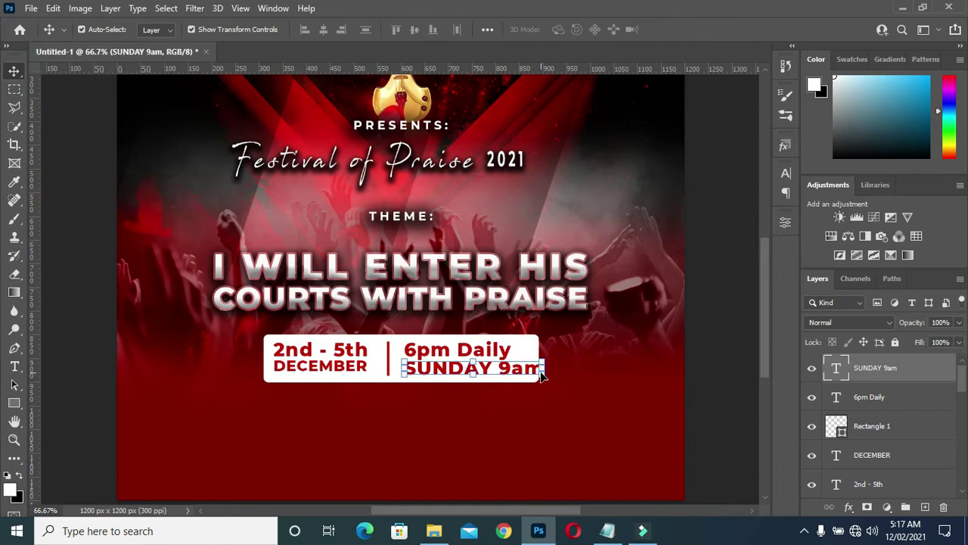
Step: Scale SUNDAY 9am down to about 85% and 6pm Daily up to about 112%
{"action": "left_click_drag", "start_coordinate": [542, 375], "coordinate": [520, 376]}
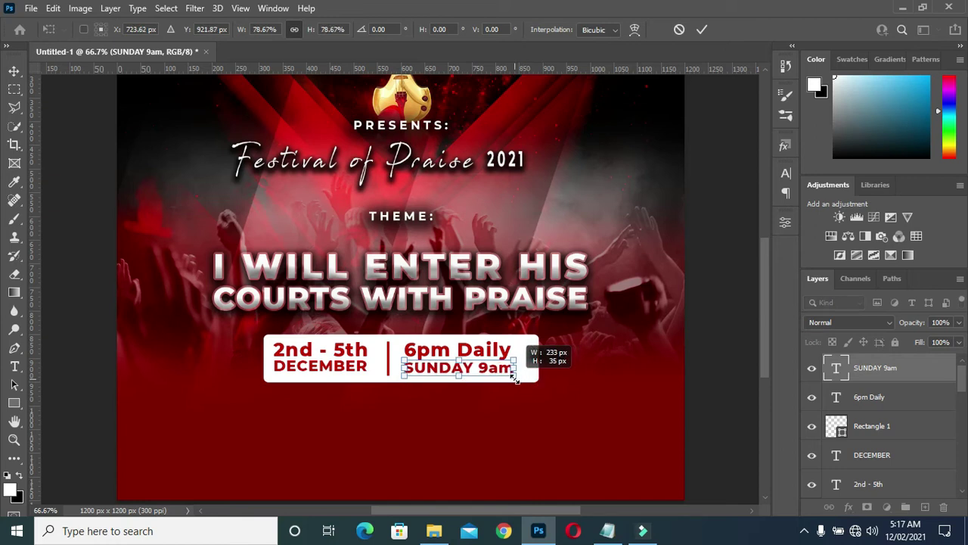
{"action": "left_click_drag", "start_coordinate": [520, 377], "coordinate": [522, 378]}
{"action": "left_click", "coordinate": [702, 30]}
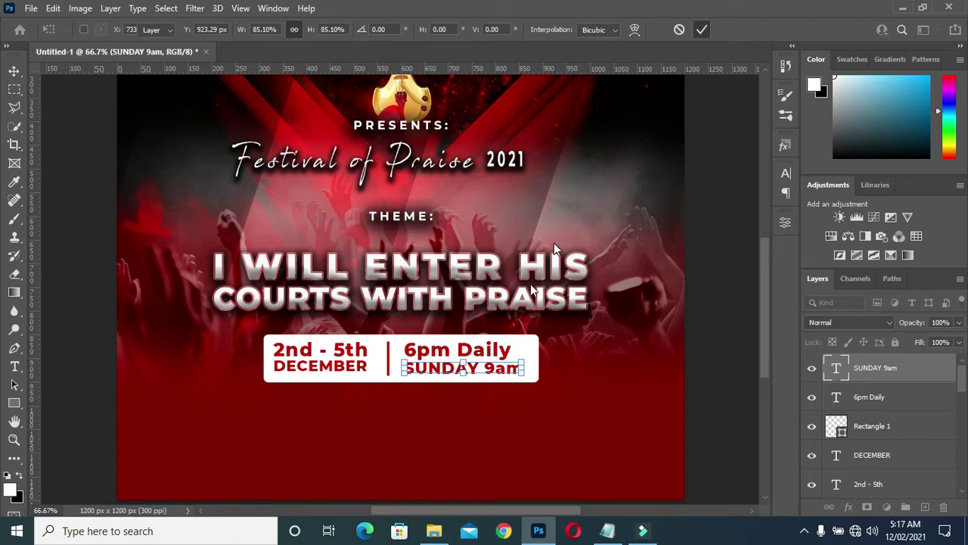
{"action": "left_click", "coordinate": [713, 348]}
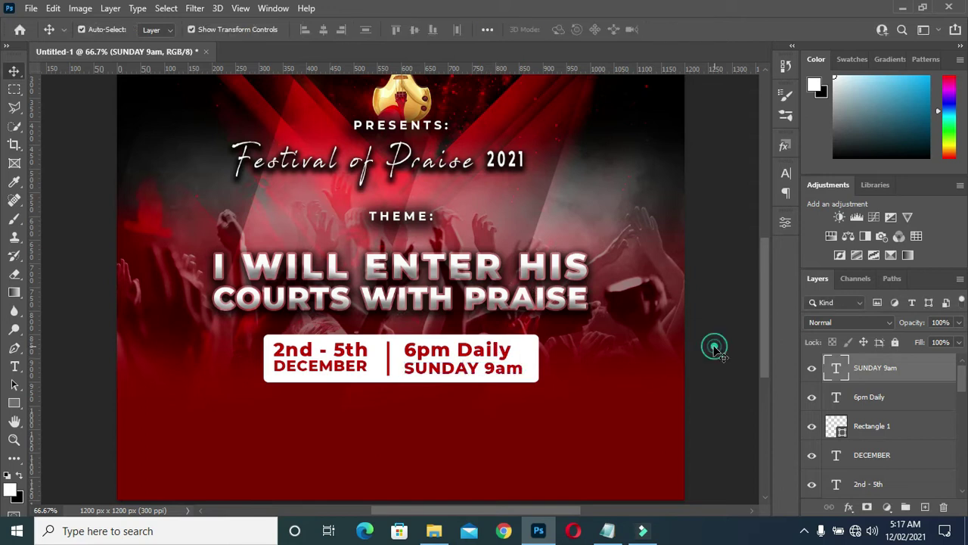
{"action": "left_click", "coordinate": [506, 359]}
{"action": "left_click_drag", "start_coordinate": [511, 358], "coordinate": [526, 364]}
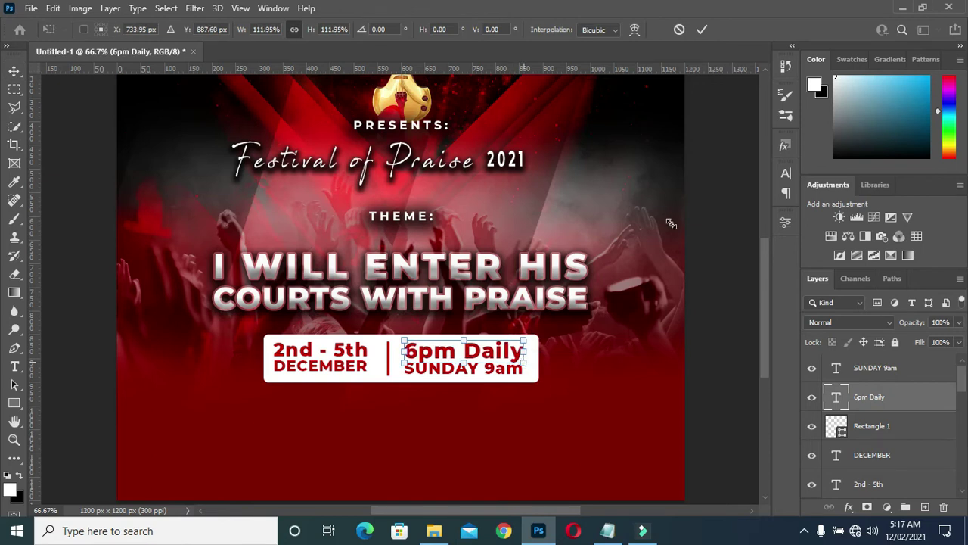
{"action": "type", "text": "733"}
{"action": "key", "text": "Return"}
{"action": "left_click", "coordinate": [704, 122]}
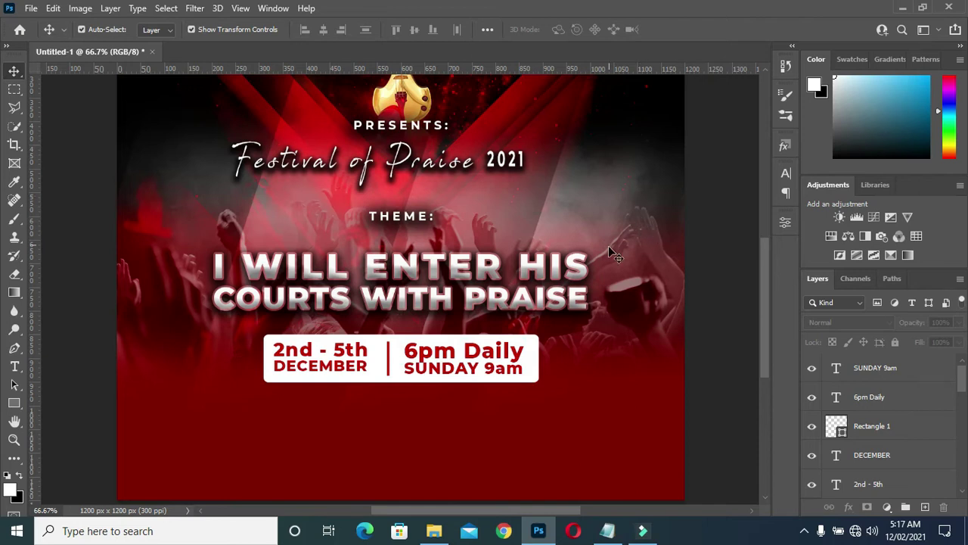
Step: Group the date box layers, from SUNDAY 9am down, into a group named Date
{"action": "left_click", "coordinate": [876, 370]}
{"action": "scroll", "coordinate": [883, 457], "scroll_direction": "down", "scroll_amount": 3}
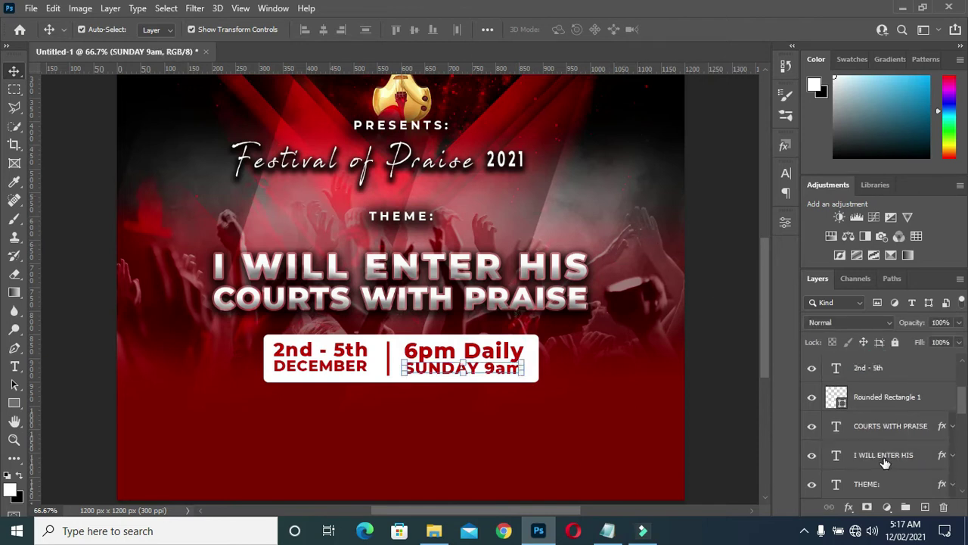
{"action": "left_click", "coordinate": [876, 397], "text": "shift"}
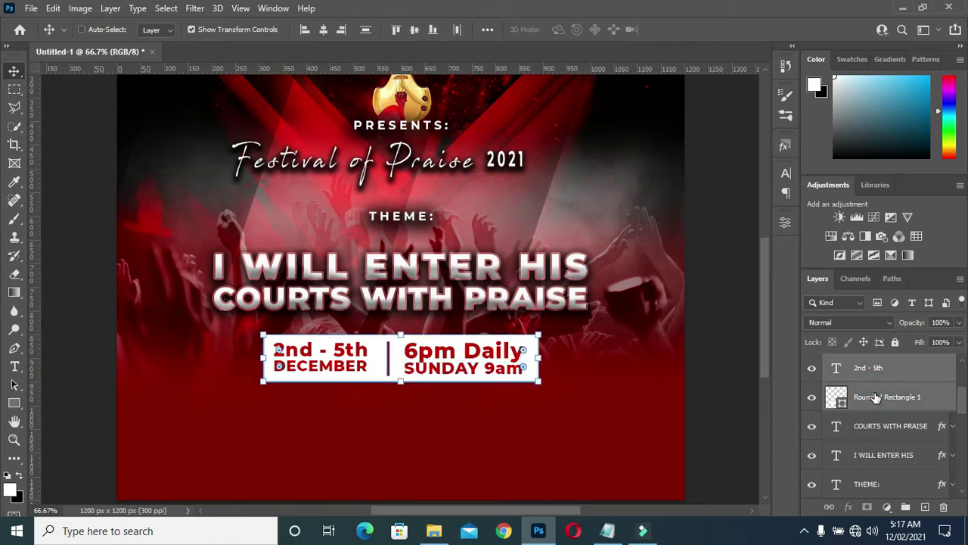
{"action": "key", "text": "ctrl+g"}
{"action": "double_click", "coordinate": [862, 363]}
{"action": "type", "text": "Date"}
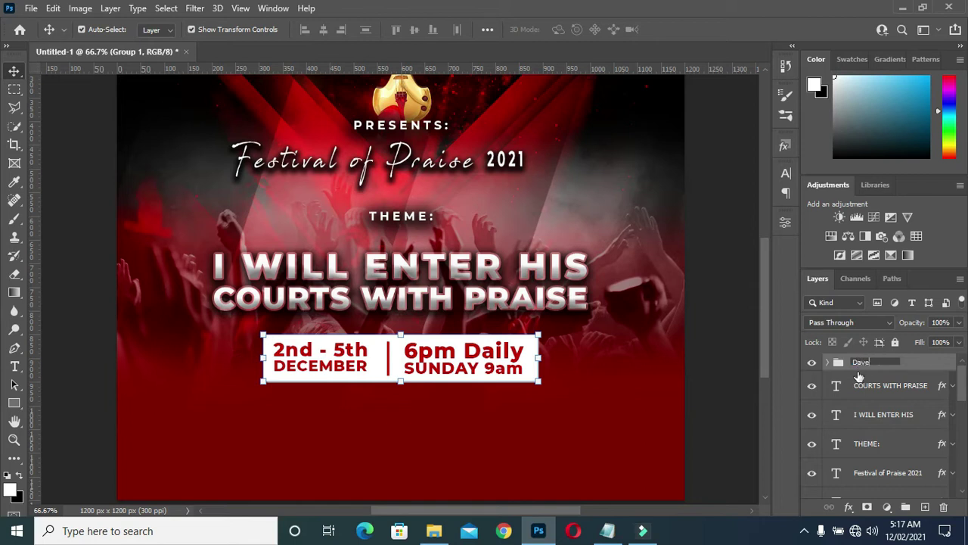
{"action": "key", "text": "Return"}
{"action": "double_click", "coordinate": [862, 365]}
{"action": "type", "text": "D"}
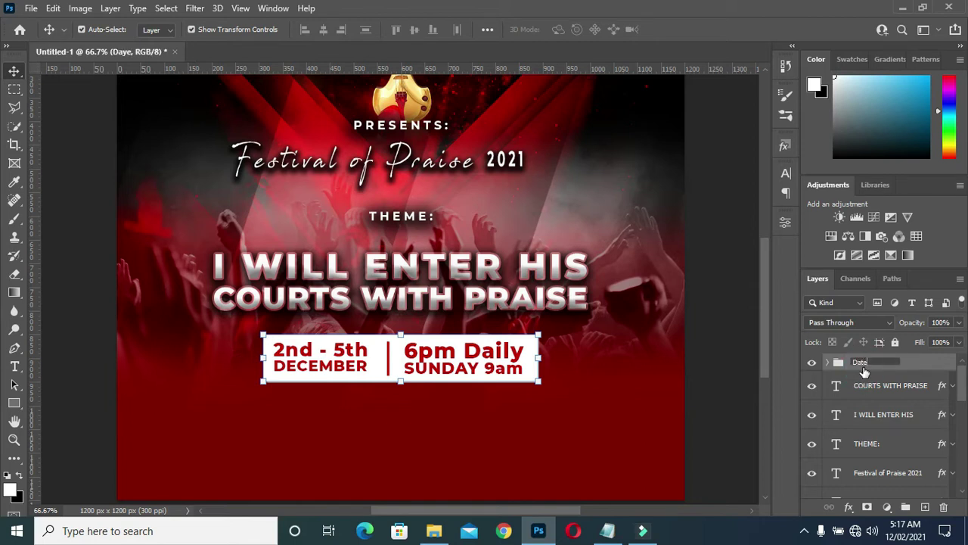
{"action": "key", "text": "Return"}
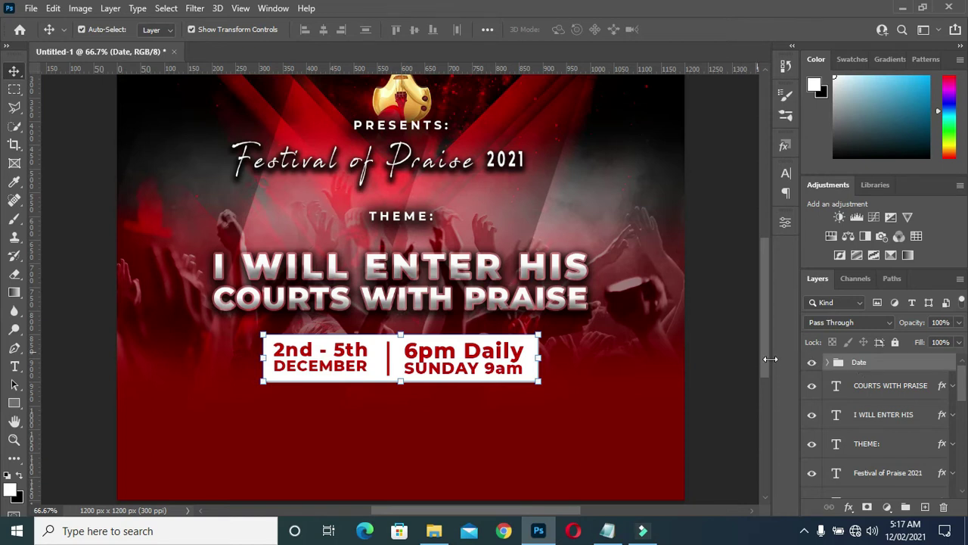
Step: Group the header and theme text layers, COURTS WITH PRAISE through PRESENTS, into a group named Text
{"action": "left_click", "coordinate": [892, 393]}
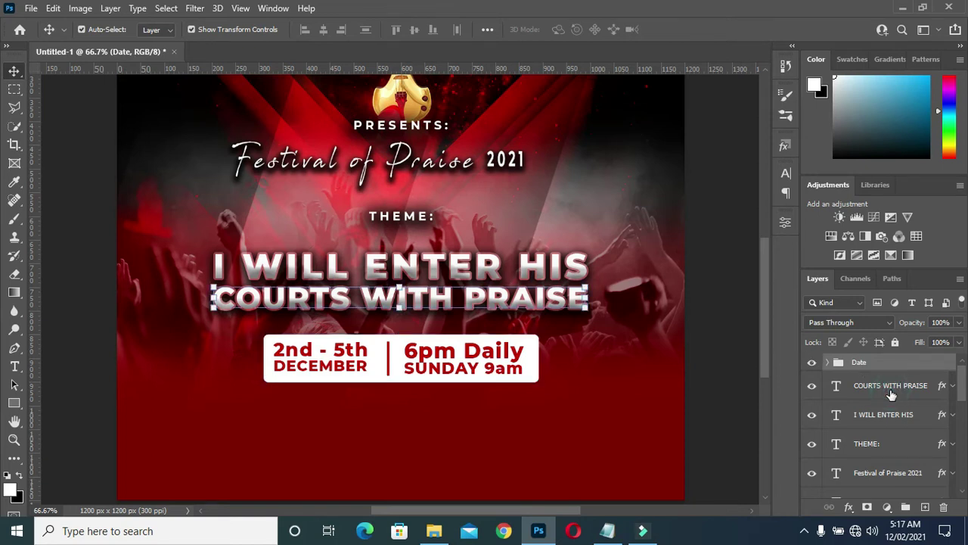
{"action": "scroll", "coordinate": [882, 411], "scroll_direction": "down", "scroll_amount": 1}
{"action": "scroll", "coordinate": [882, 411], "scroll_direction": "down", "scroll_amount": 1}
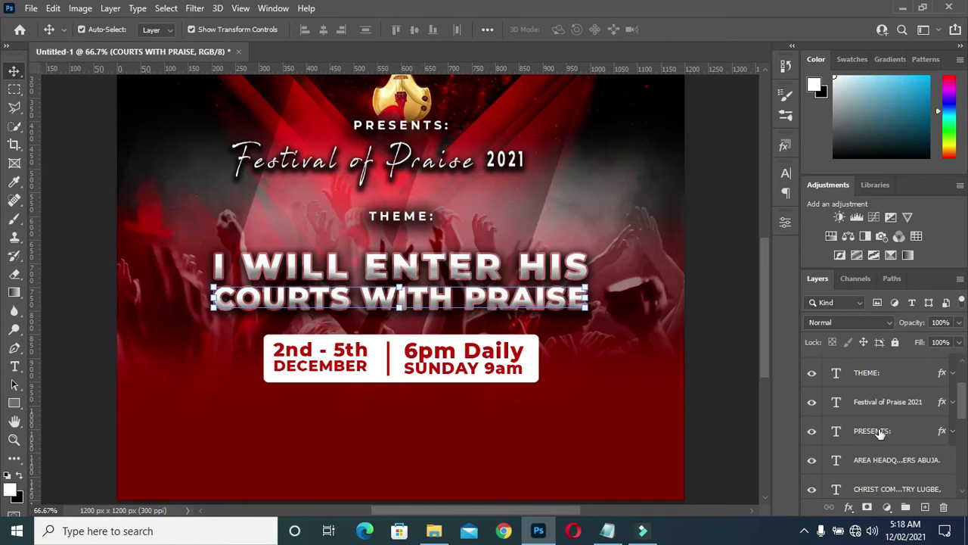
{"action": "left_click", "coordinate": [880, 431], "text": "shift"}
{"action": "key", "text": "ctrl+g"}
{"action": "left_click", "coordinate": [868, 361]}
{"action": "double_click", "coordinate": [866, 363]}
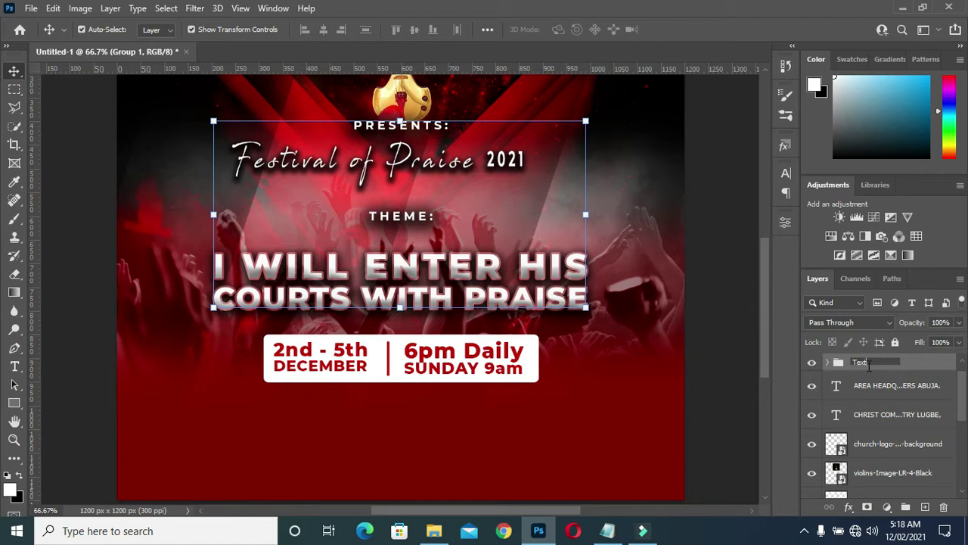
{"action": "key", "text": "Return"}
{"action": "left_click", "coordinate": [414, 223]}
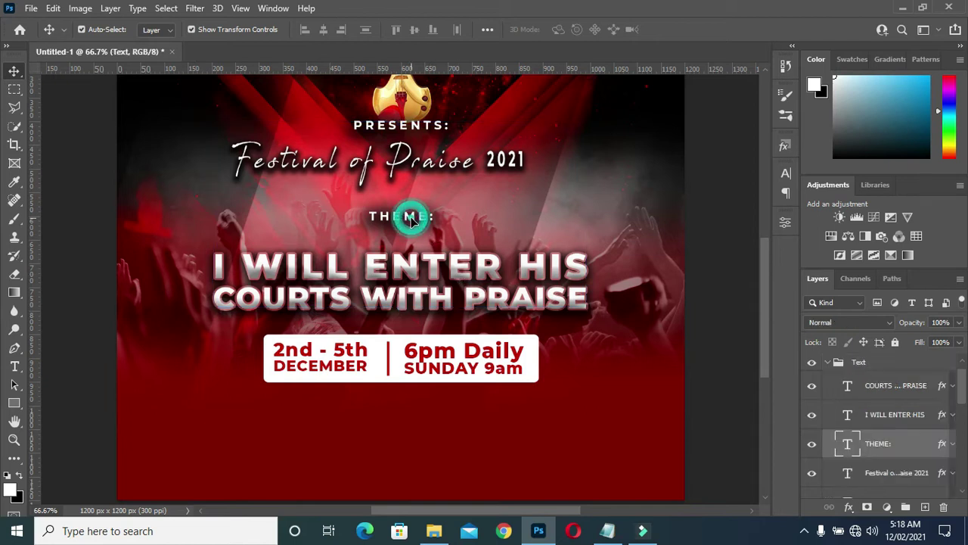
Step: Move the THEME: label down toward the theme line and raise its drop shadow spread to 33%
{"action": "left_click_drag", "start_coordinate": [412, 221], "coordinate": [412, 237]}
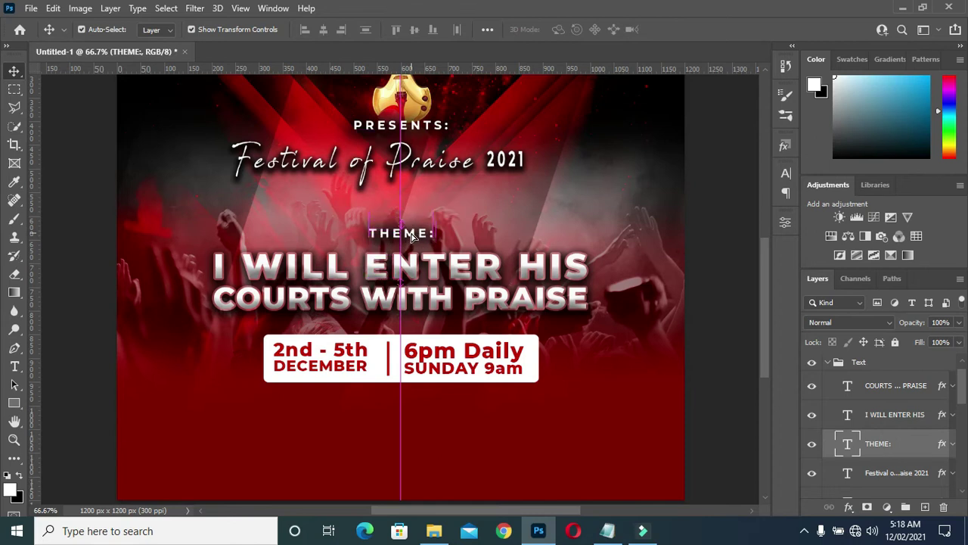
{"action": "double_click", "coordinate": [943, 450]}
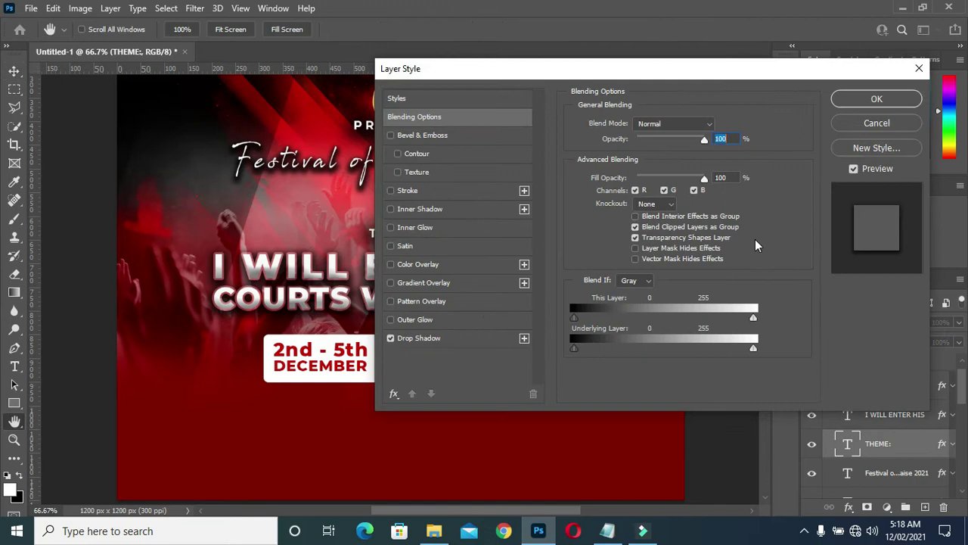
{"action": "left_click_drag", "start_coordinate": [674, 71], "coordinate": [808, 89]}
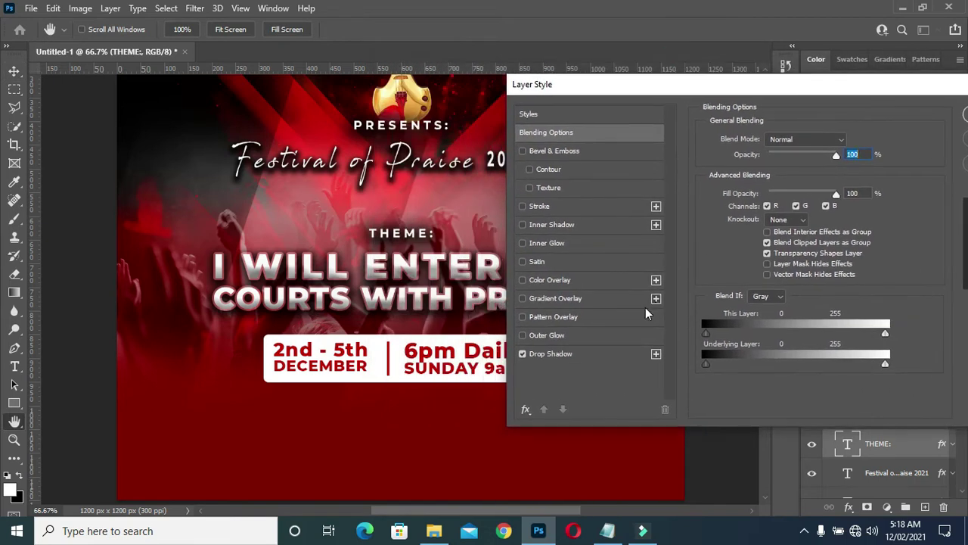
{"action": "left_click", "coordinate": [591, 354]}
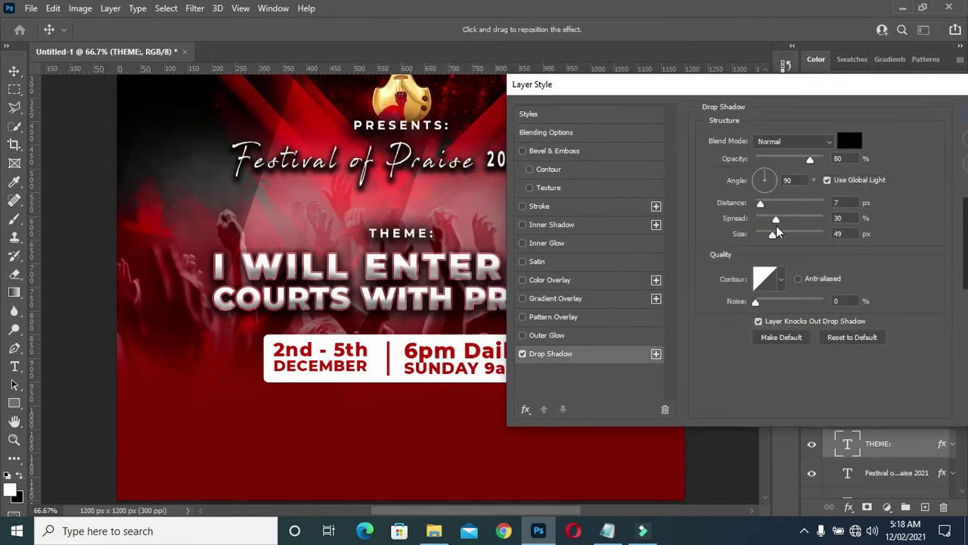
{"action": "left_click_drag", "start_coordinate": [776, 225], "coordinate": [766, 239]}
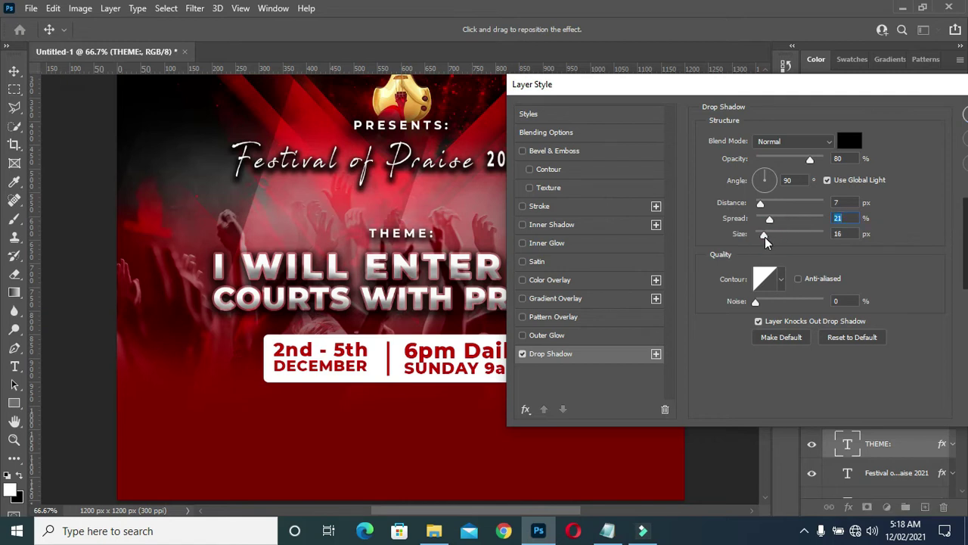
{"action": "left_click_drag", "start_coordinate": [771, 220], "coordinate": [780, 222]}
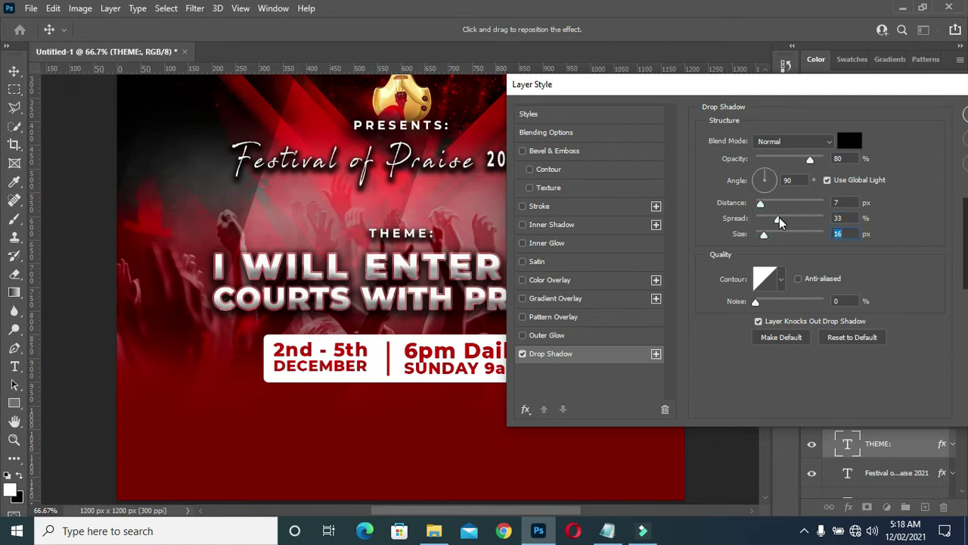
{"action": "left_click_drag", "start_coordinate": [849, 85], "coordinate": [745, 85]}
{"action": "left_click", "coordinate": [906, 113]}
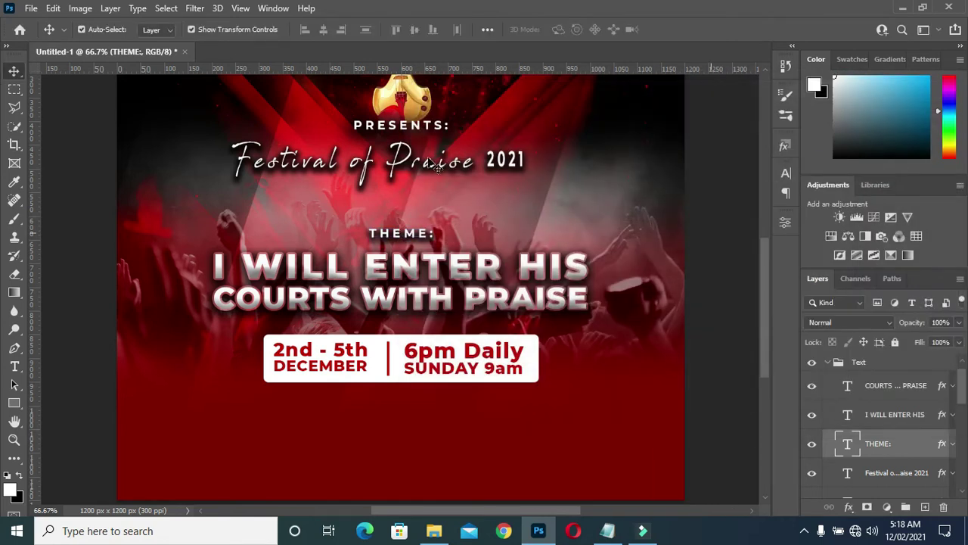
Step: Lower the Festival of Praise 2021 title so it sits evenly between PRESENTS: and THEME:
{"action": "left_click", "coordinate": [428, 166]}
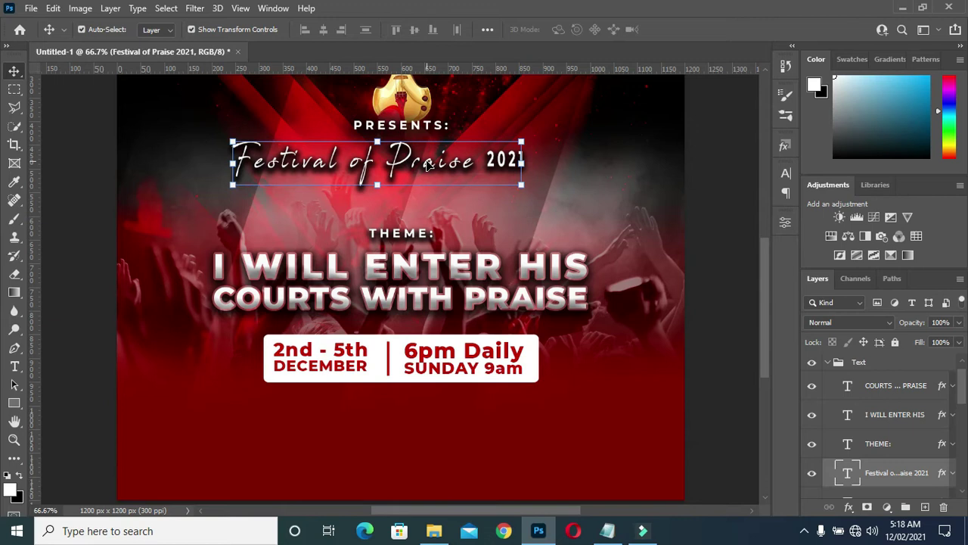
{"action": "left_click_drag", "start_coordinate": [428, 166], "coordinate": [432, 194]}
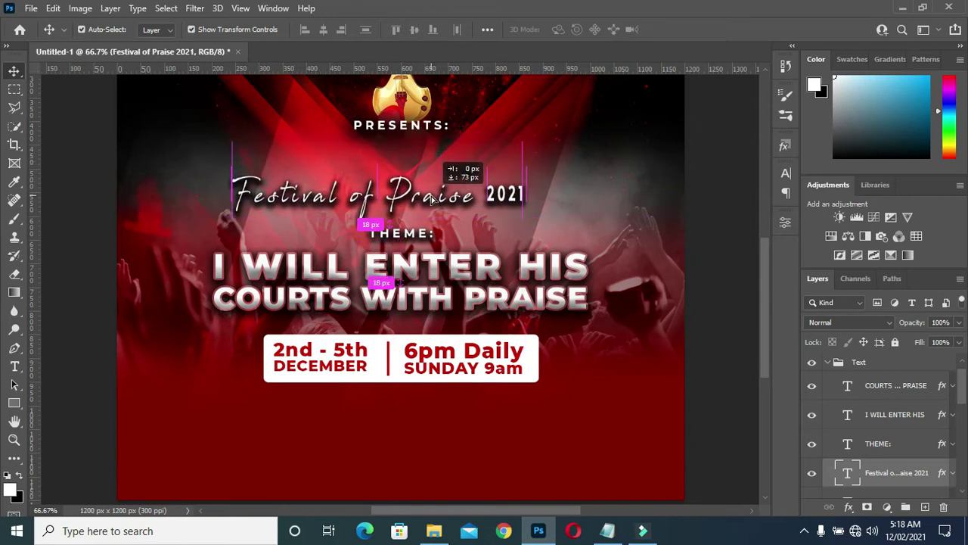
{"action": "left_click_drag", "start_coordinate": [432, 195], "coordinate": [432, 194]}
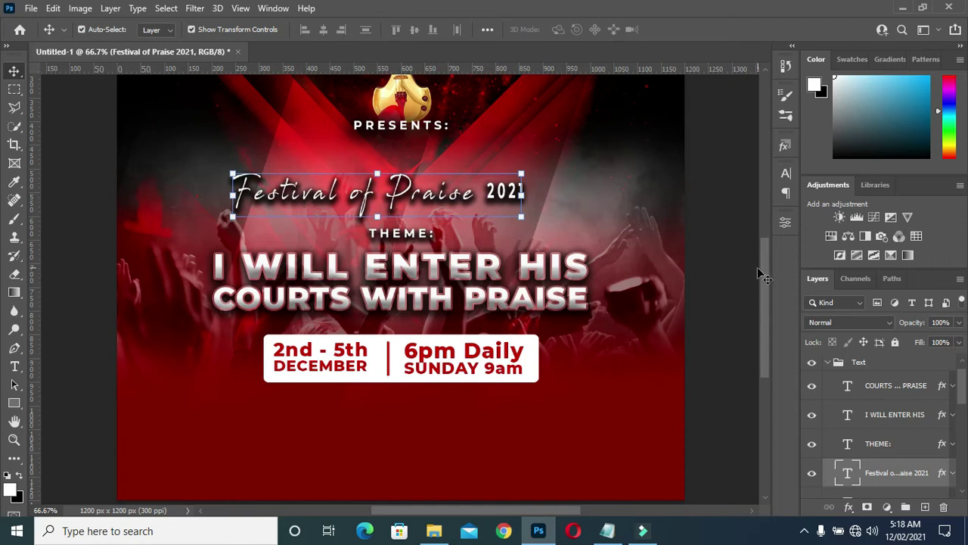
{"action": "left_click_drag", "start_coordinate": [766, 280], "coordinate": [764, 241]}
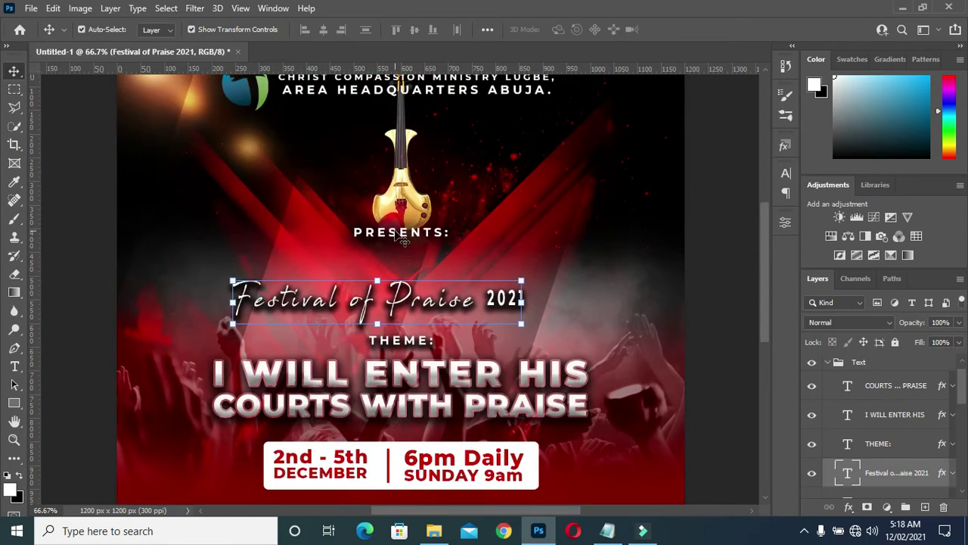
{"action": "left_click_drag", "start_coordinate": [415, 301], "coordinate": [409, 244]}
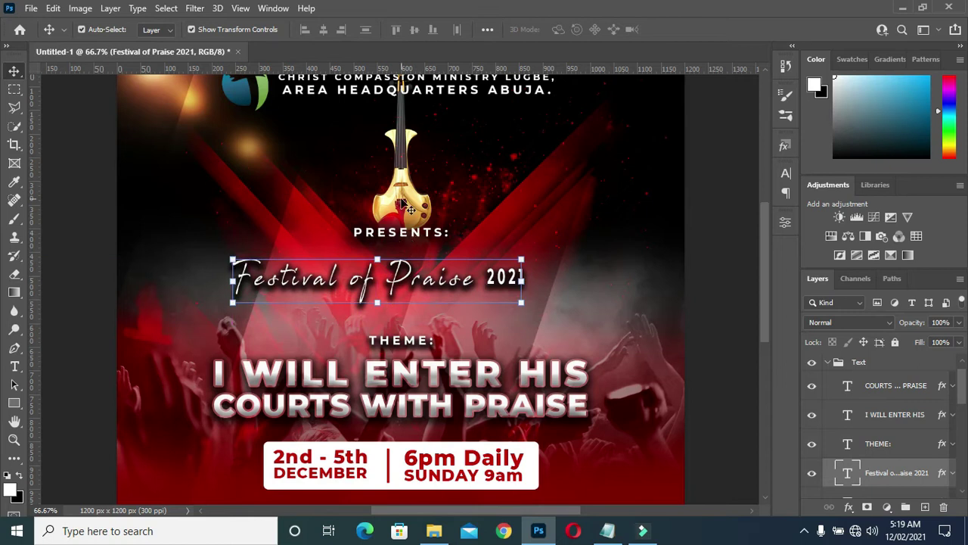
{"action": "left_click", "coordinate": [74, 216]}
{"action": "left_click", "coordinate": [496, 97]}
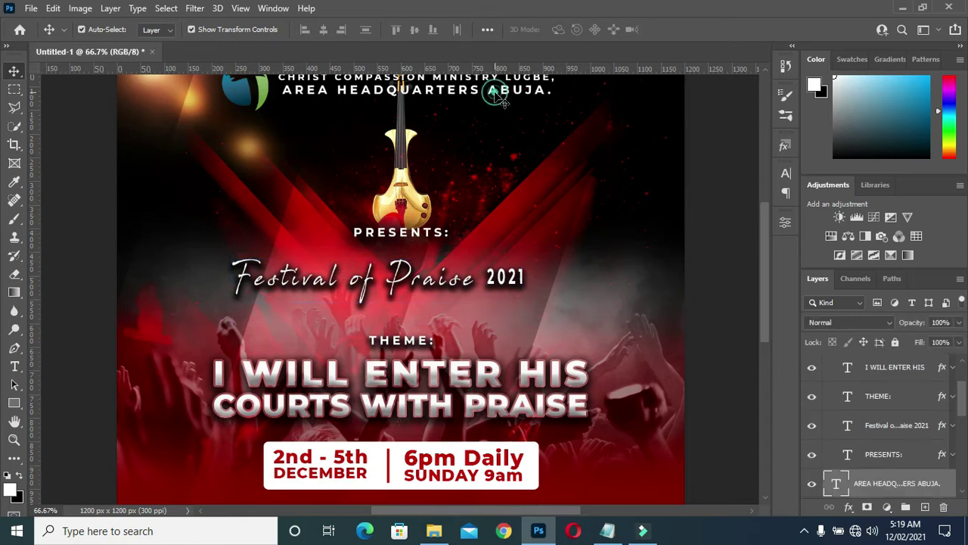
{"action": "left_click", "coordinate": [887, 454]}
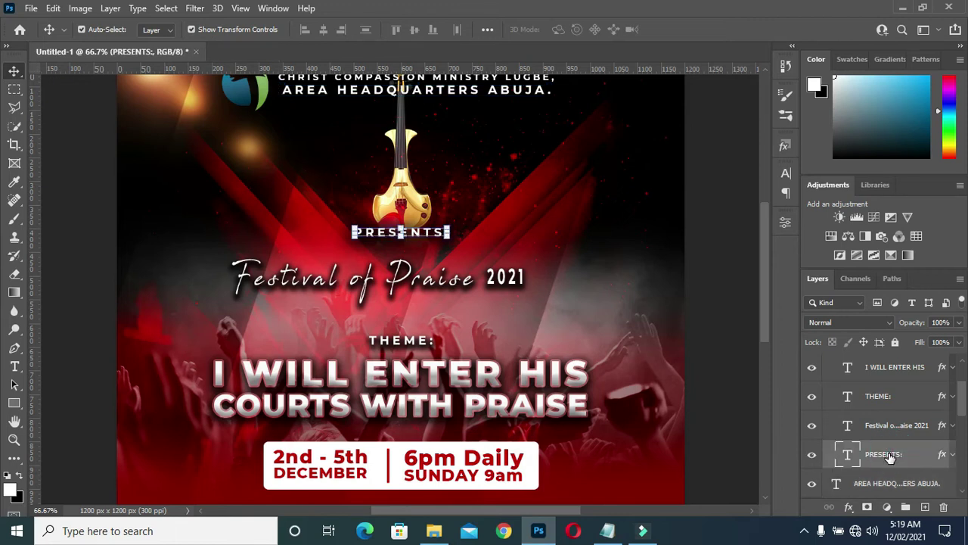
Step: Draw a long thin red-filled rectangle bar above the guitar body
{"action": "left_click", "coordinate": [13, 404]}
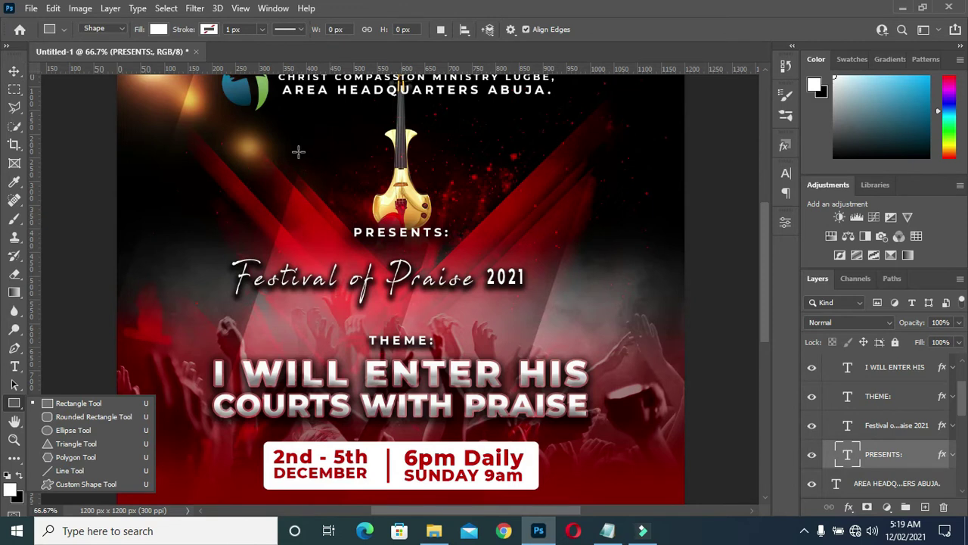
{"action": "left_click", "coordinate": [321, 144]}
{"action": "left_click_drag", "start_coordinate": [325, 143], "coordinate": [491, 161]}
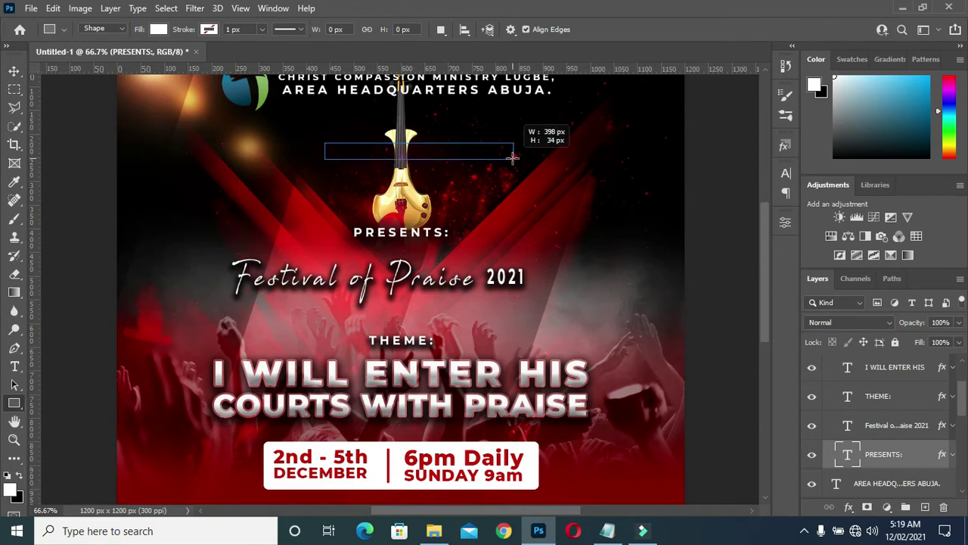
{"action": "left_click_drag", "start_coordinate": [491, 160], "coordinate": [511, 162]}
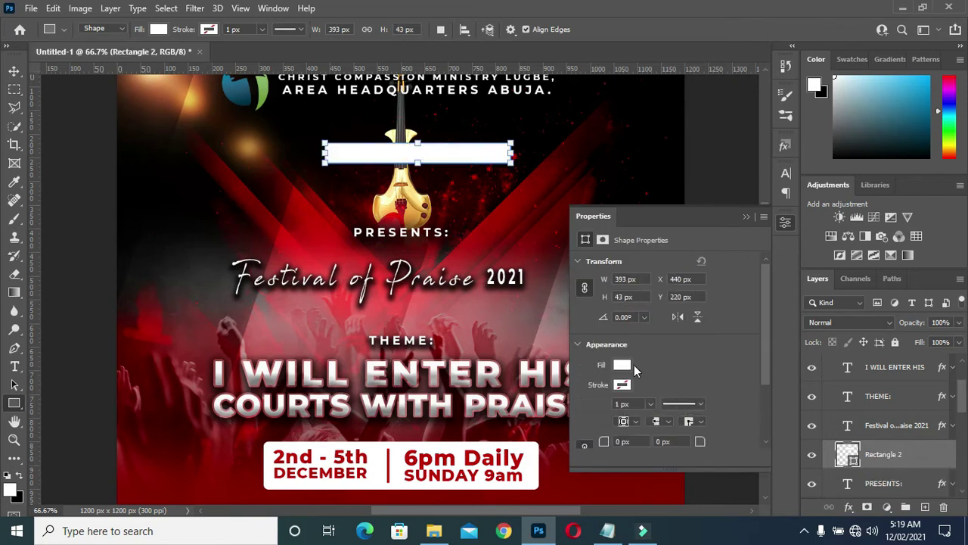
{"action": "left_click", "coordinate": [625, 368]}
{"action": "left_click", "coordinate": [591, 351]}
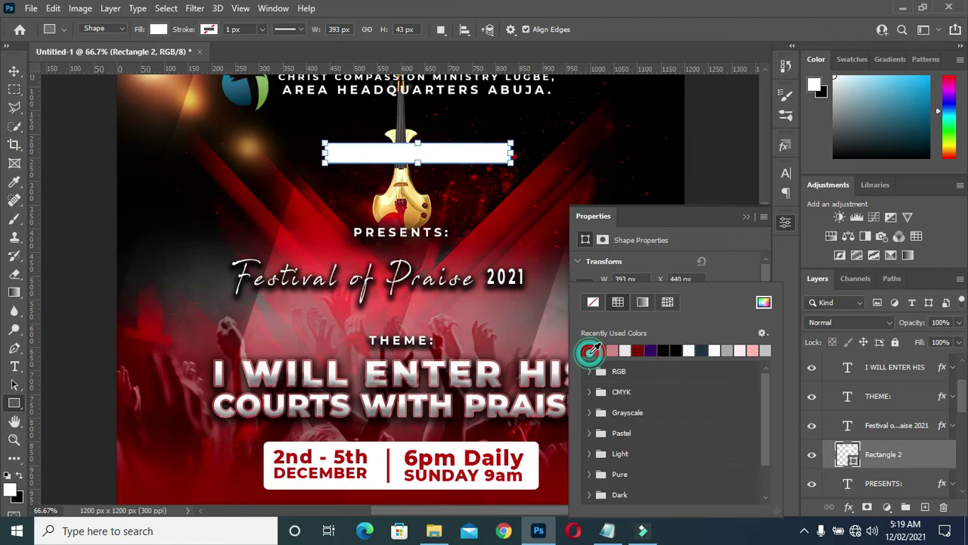
{"action": "left_click", "coordinate": [749, 218]}
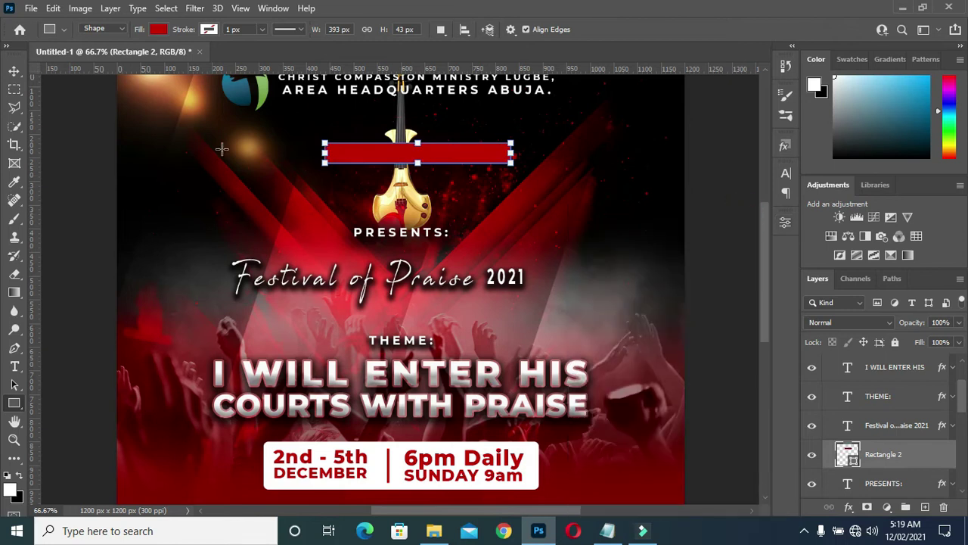
Step: Centre the red bar horizontally on the canvas
{"action": "left_click", "coordinate": [15, 70]}
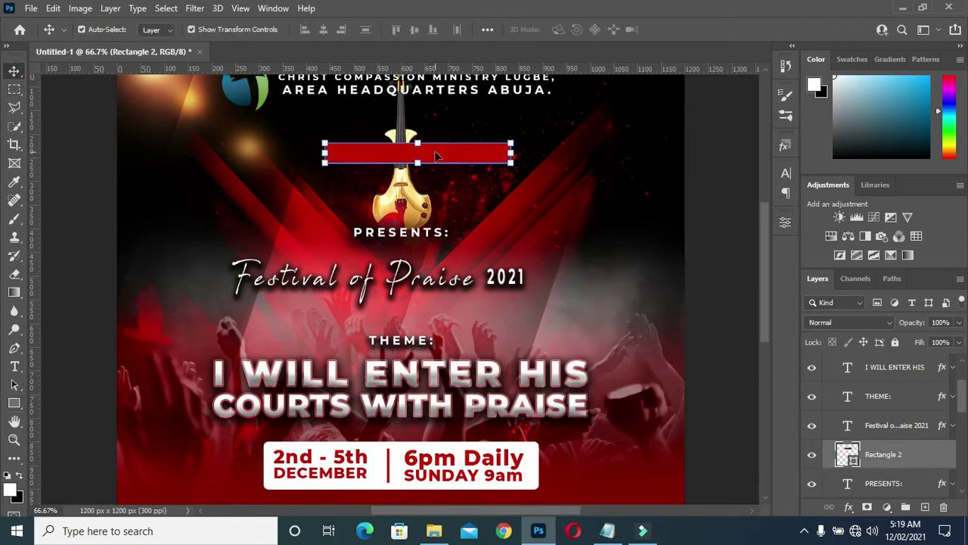
{"action": "left_click_drag", "start_coordinate": [436, 155], "coordinate": [413, 155]}
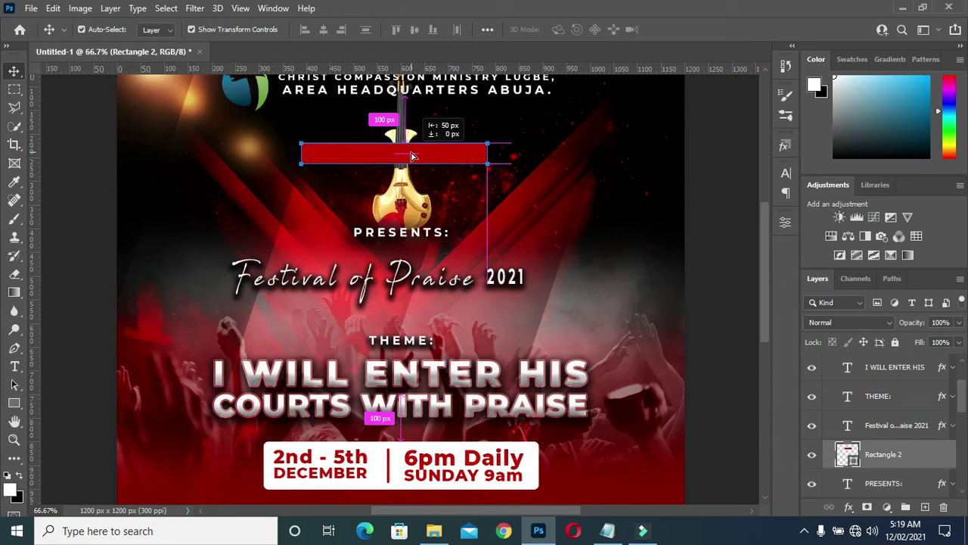
{"action": "left_click_drag", "start_coordinate": [412, 155], "coordinate": [419, 157]}
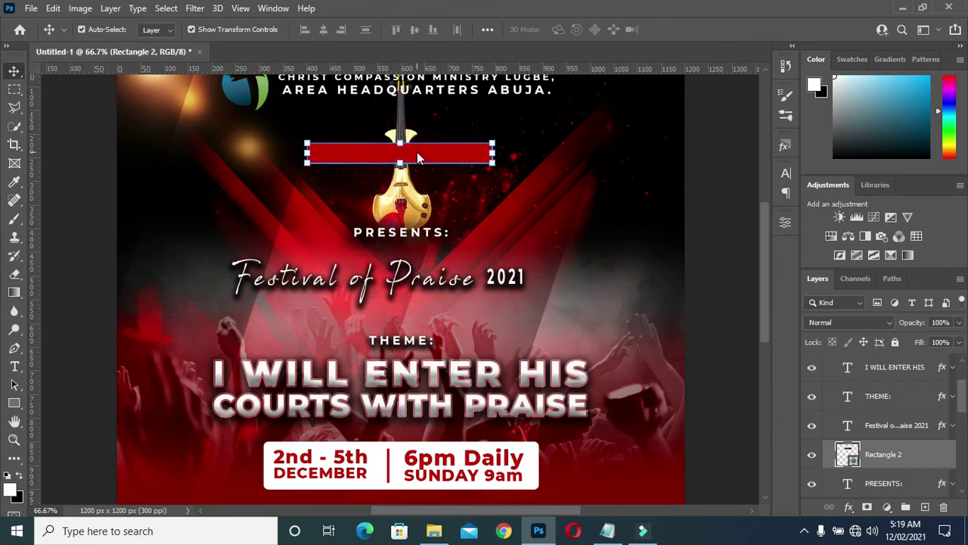
{"action": "key", "text": "ctrl+a"}
{"action": "left_click", "coordinate": [323, 34]}
{"action": "key", "text": "ctrl+d"}
Step: Duplicate the PRESENTS: text and drag the copy up onto the red bar
{"action": "key", "text": "ctrl"}
{"action": "left_click", "coordinate": [395, 238]}
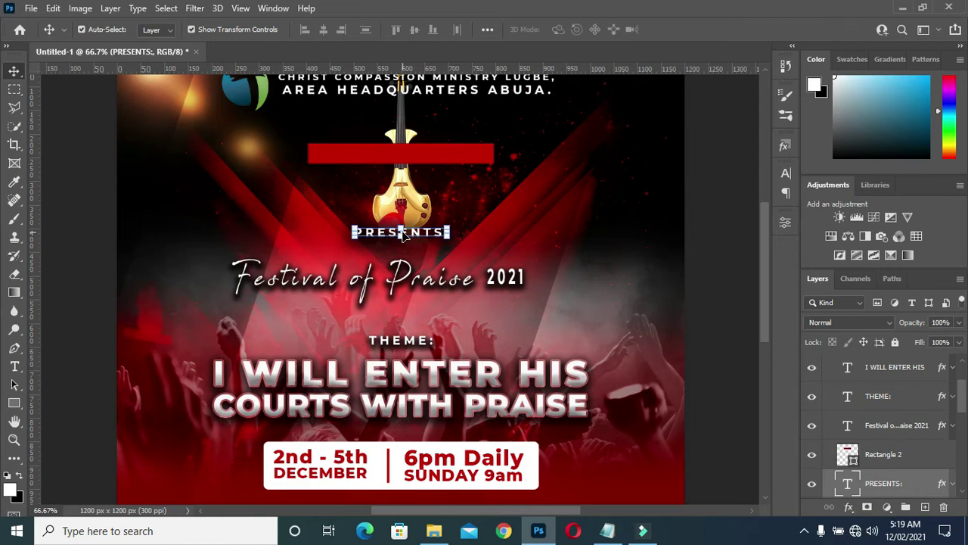
{"action": "mouse_move", "coordinate": [405, 237]}
{"action": "left_mouse_down"}
{"action": "mouse_move", "coordinate": [412, 156]}
{"action": "mouse_move", "coordinate": [424, 159]}
{"action": "left_mouse_up"}
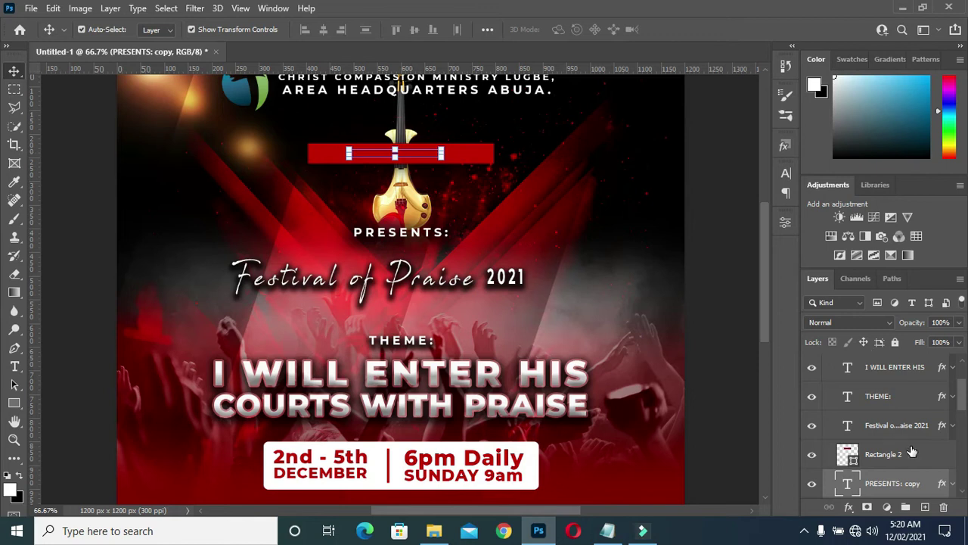
Step: Restack the PRESENTS: copy layer so it sits above the red bar layer
{"action": "scroll", "coordinate": [913, 451], "scroll_direction": "down", "scroll_amount": 1}
{"action": "left_click_drag", "start_coordinate": [912, 451], "coordinate": [905, 410]}
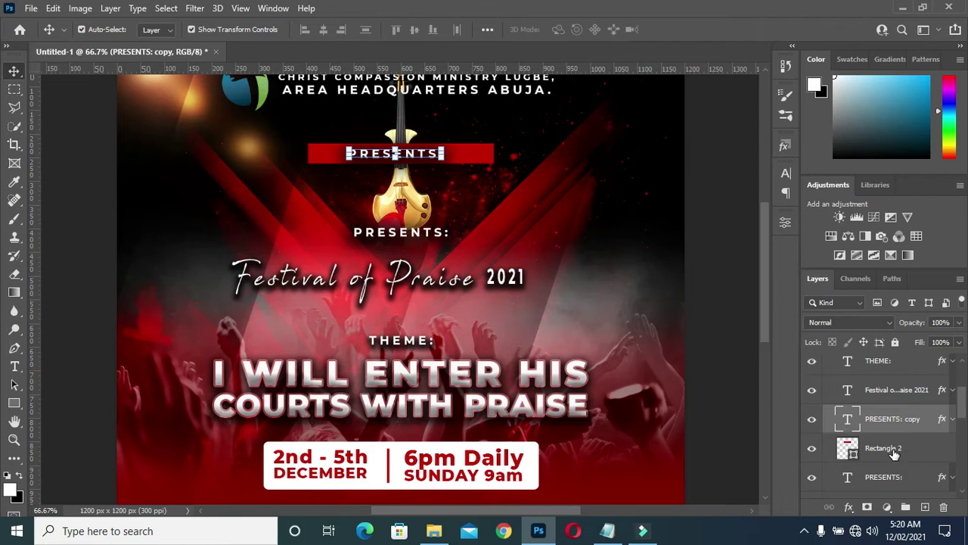
{"action": "scroll", "coordinate": [896, 452], "scroll_direction": "down", "scroll_amount": 1}
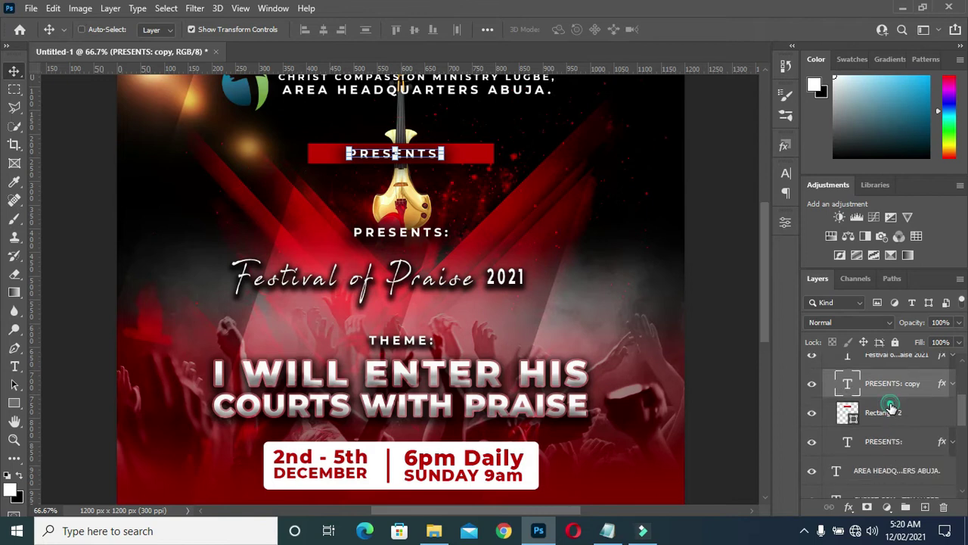
{"action": "left_click", "coordinate": [892, 409]}
{"action": "left_click", "coordinate": [891, 409], "text": "shift"}
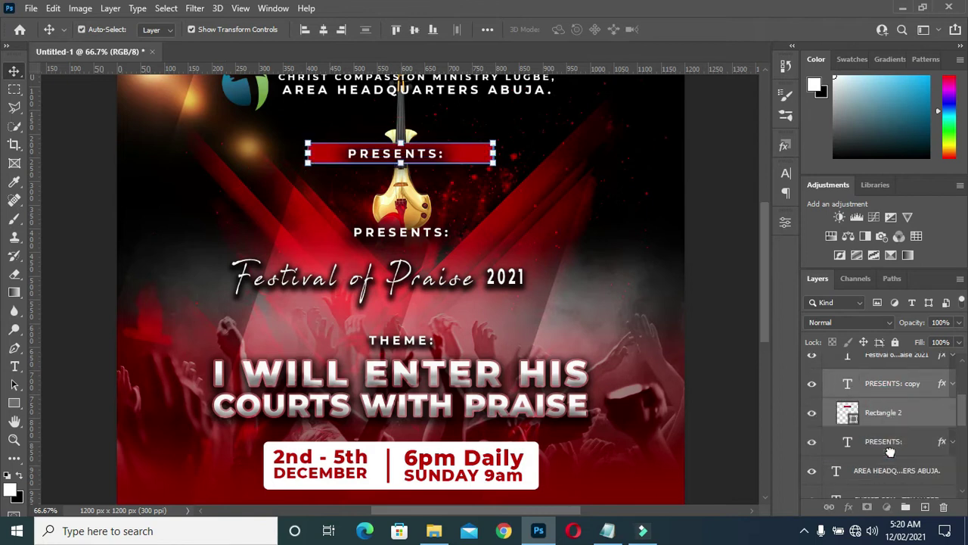
{"action": "key", "text": "ctrl+bracketleft"}
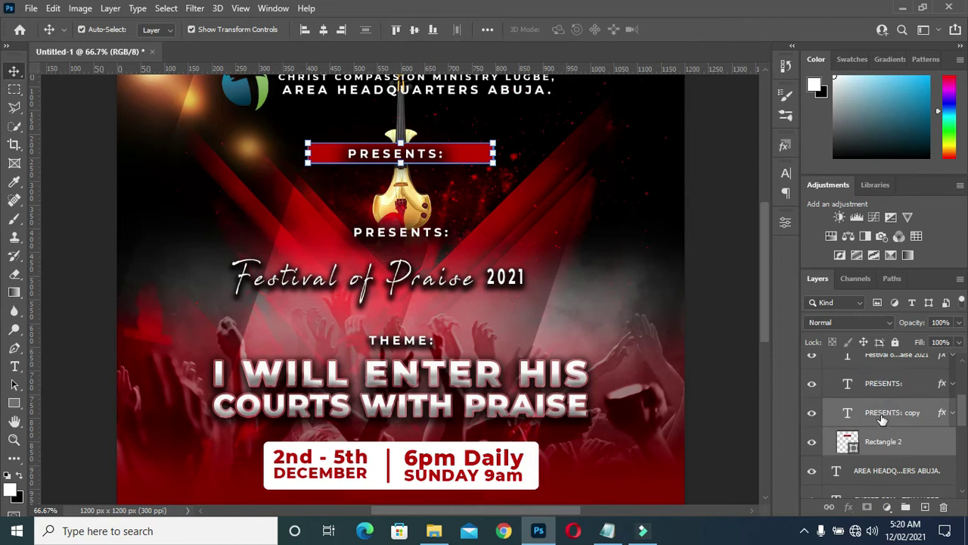
{"action": "double_click", "coordinate": [881, 414]}
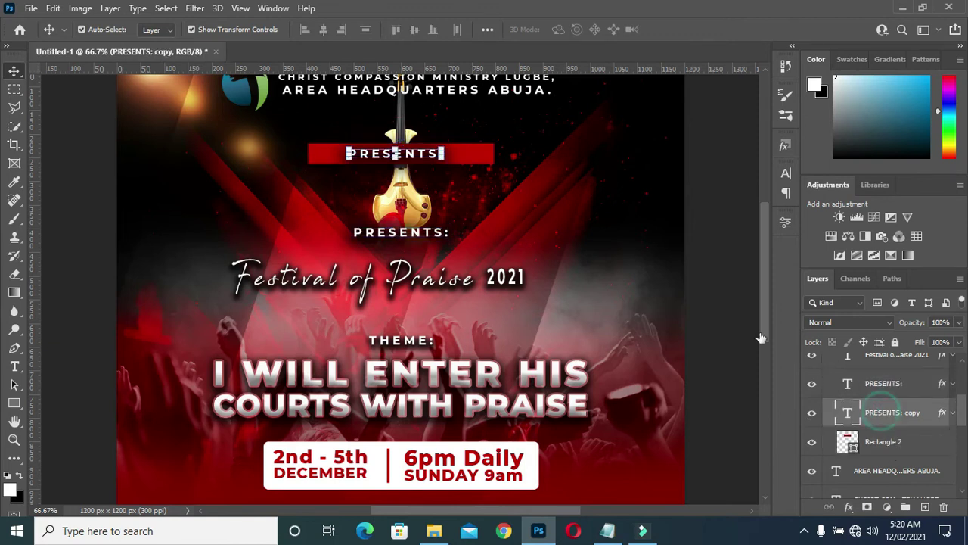
Step: Retype the copied text on the red bar as DIRECTORY OF WORSHIP and commit it
{"action": "left_click", "coordinate": [533, 195]}
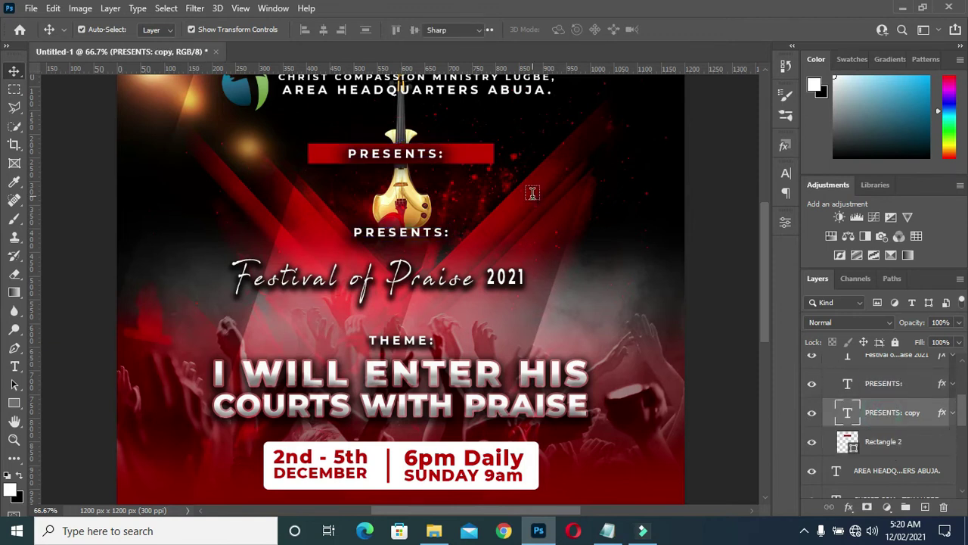
{"action": "triple_click", "coordinate": [403, 153]}
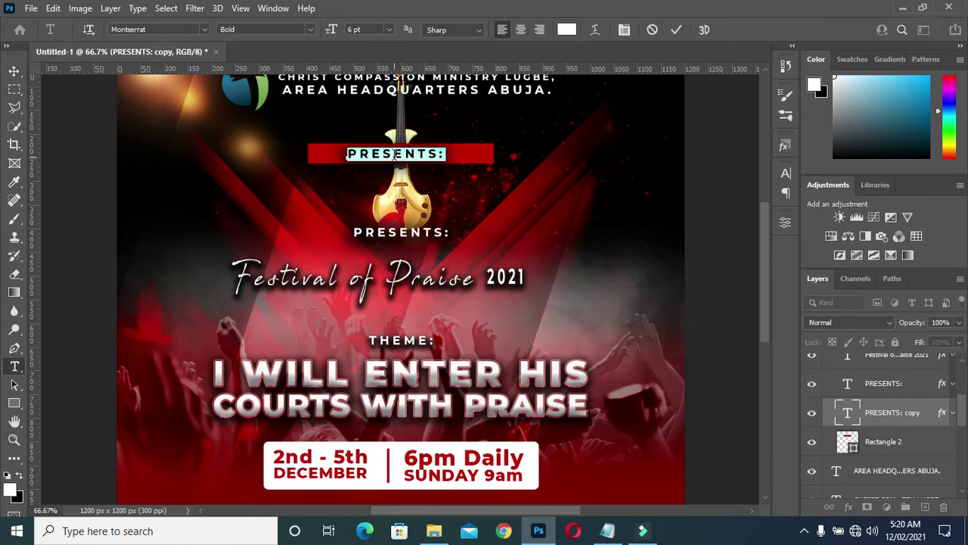
{"action": "left_click", "coordinate": [395, 155]}
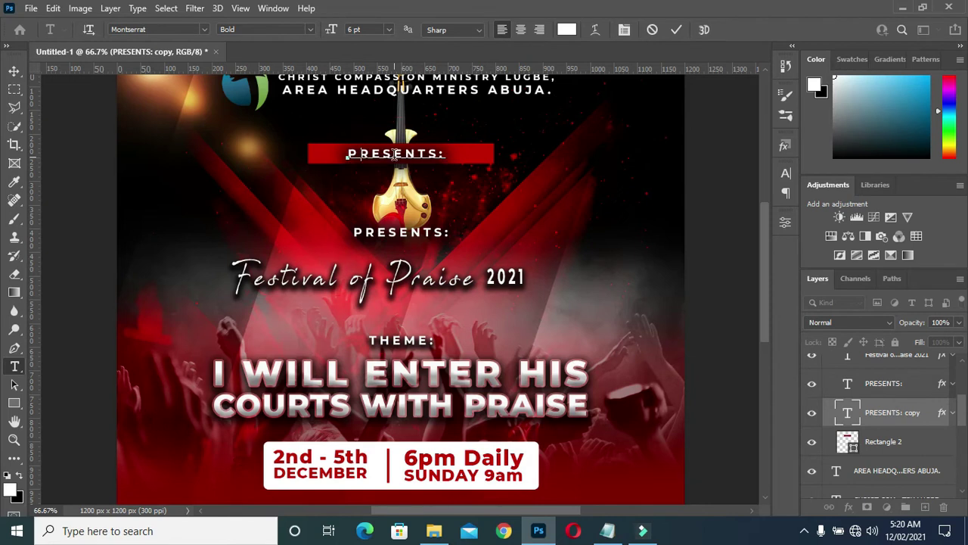
{"action": "key", "text": "ctrl+a"}
{"action": "type", "text": "DIRE"}
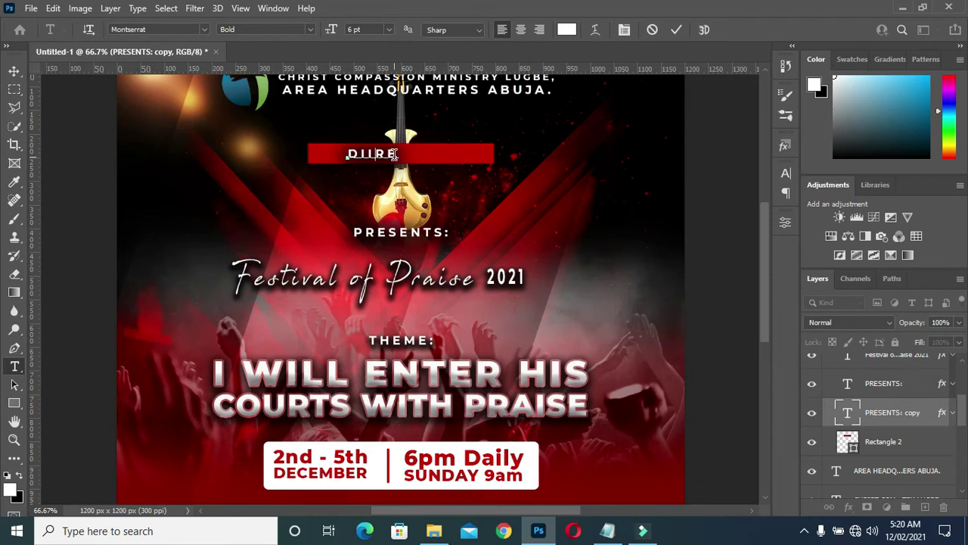
{"action": "left_click", "coordinate": [394, 154]}
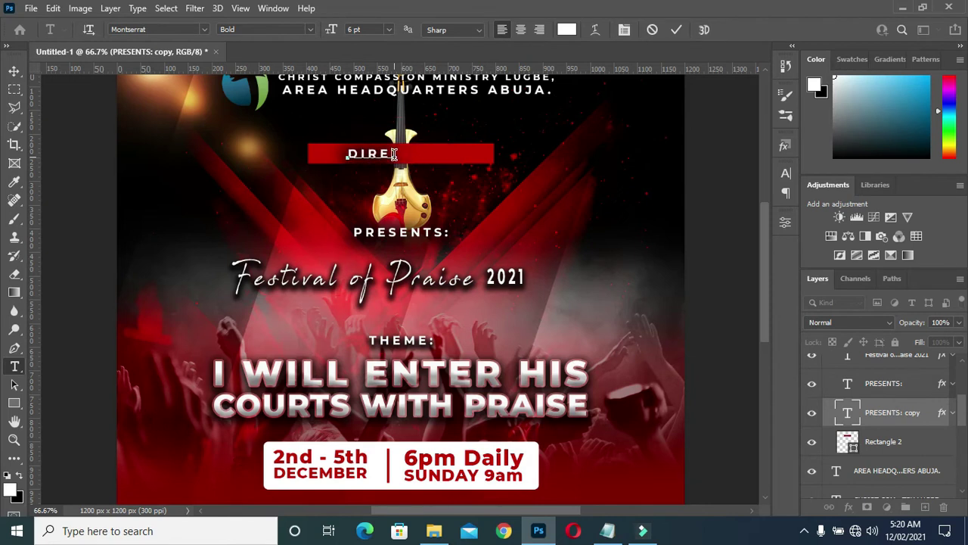
{"action": "type", "text": "CTORY"}
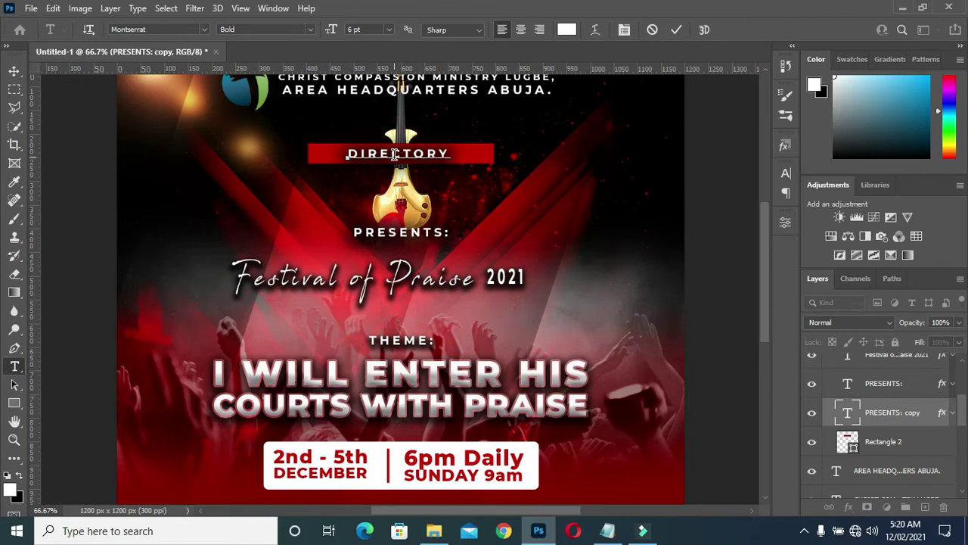
{"action": "type", "text": " OF WAR"}
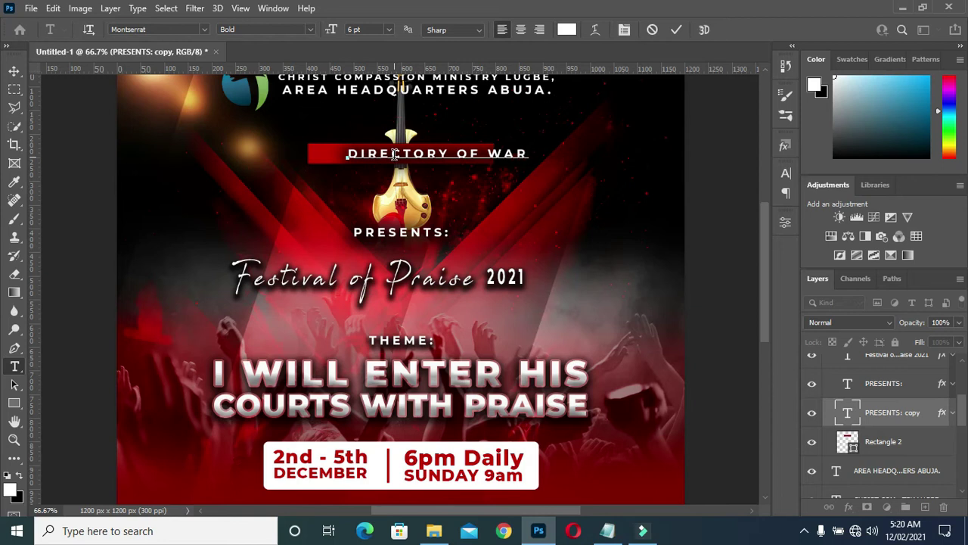
{"action": "key", "text": "BackSpace"}
{"action": "key", "text": "BackSpace"}
{"action": "type", "text": "ORS"}
{"action": "type", "text": "HIP"}
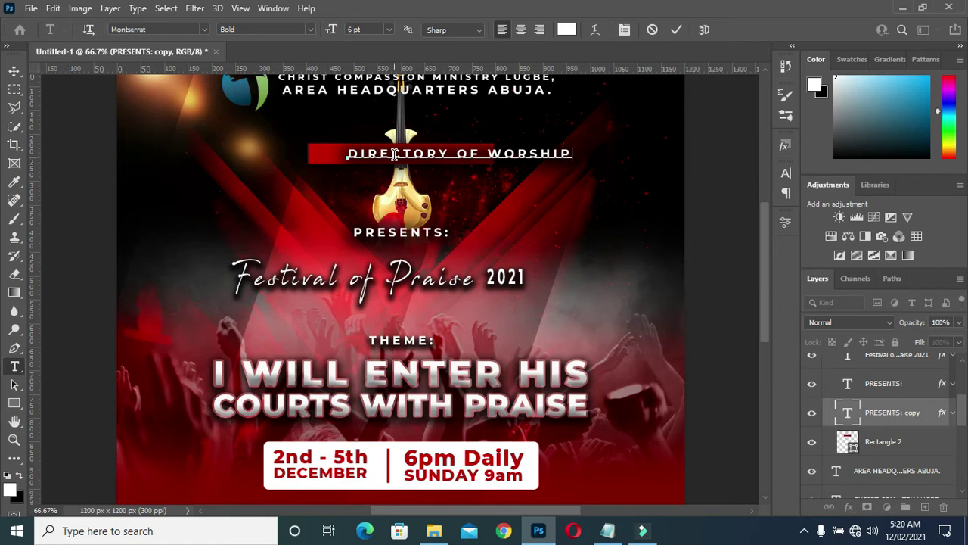
{"action": "left_click", "coordinate": [676, 29]}
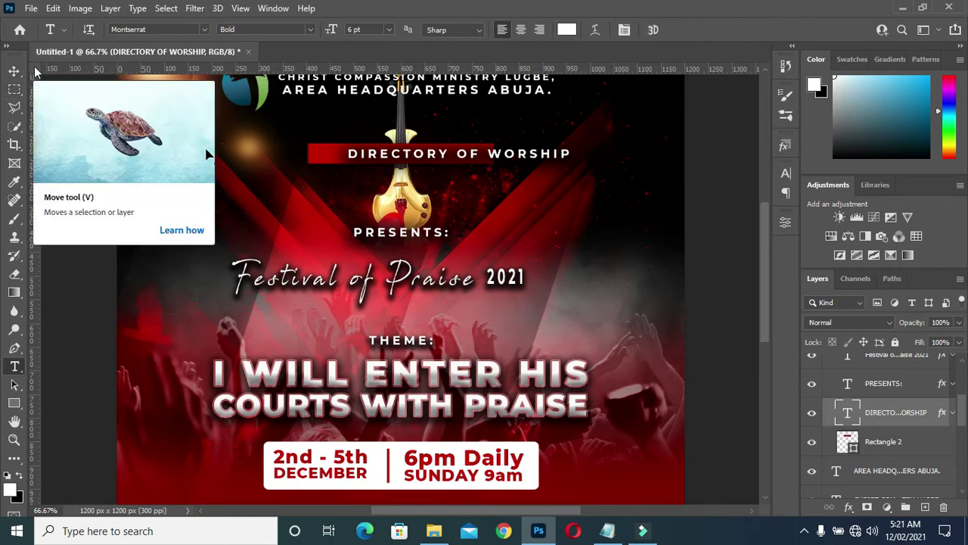
Step: Lower the DIRECTORY OF WORSHIP tracking from 280 to 80
{"action": "left_click", "coordinate": [786, 173]}
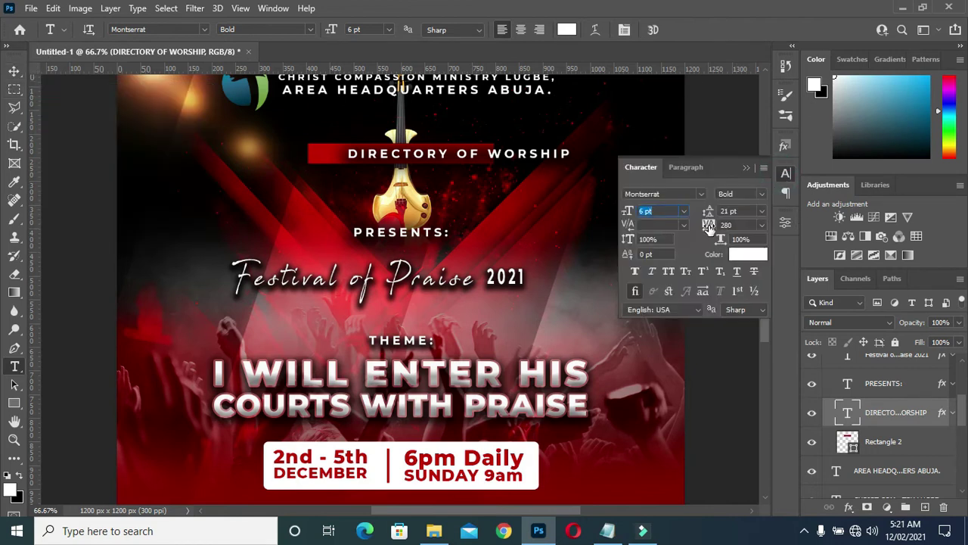
{"action": "left_click_drag", "start_coordinate": [709, 229], "coordinate": [702, 227]}
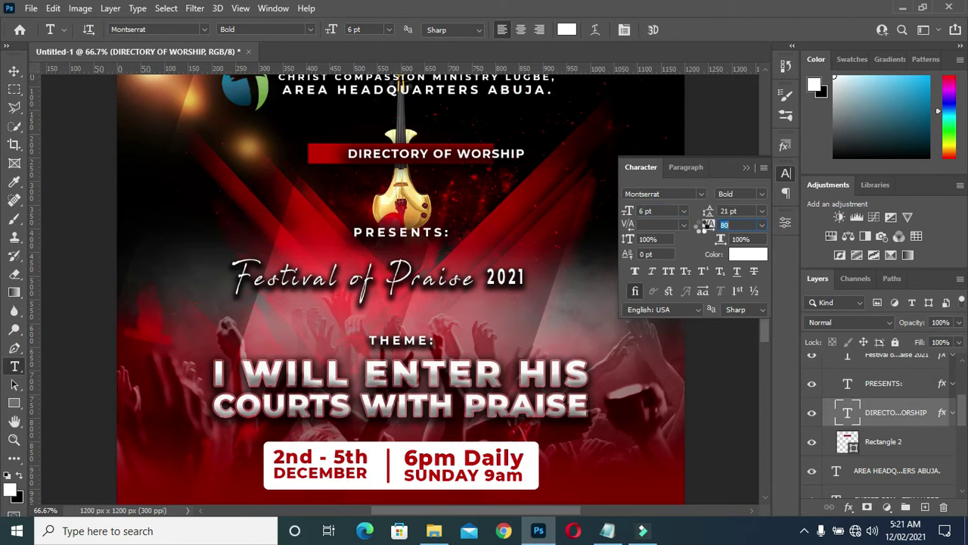
{"action": "left_click", "coordinate": [746, 168]}
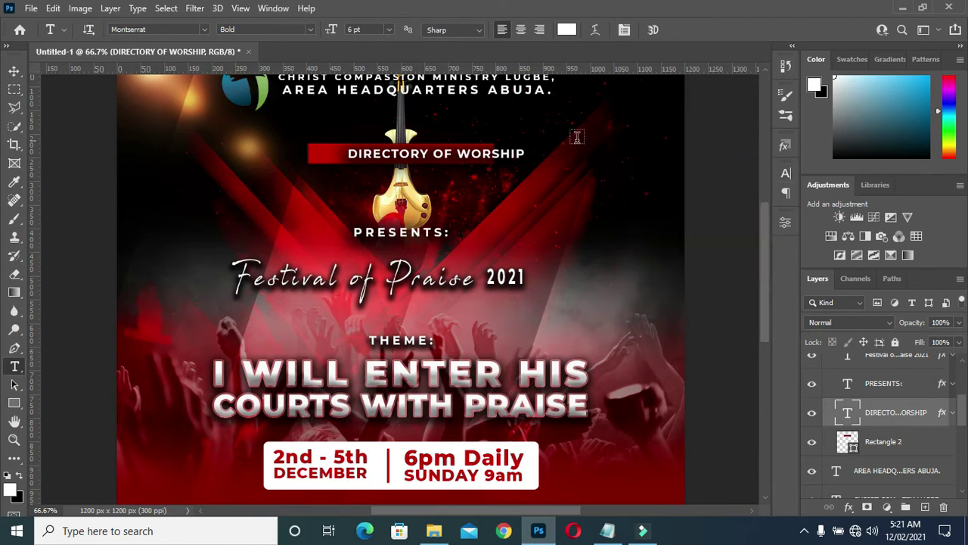
Step: Centre DIRECTORY OF WORSHIP on the red bar, then scroll to the poster's lower half
{"action": "left_click_drag", "start_coordinate": [481, 156], "coordinate": [443, 152]}
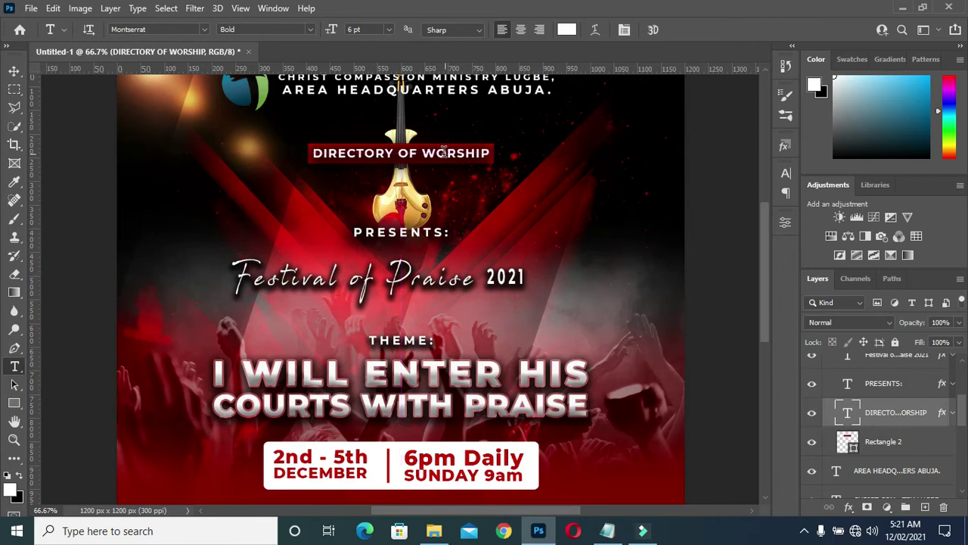
{"action": "left_click", "coordinate": [14, 70]}
{"action": "left_click", "coordinate": [704, 186]}
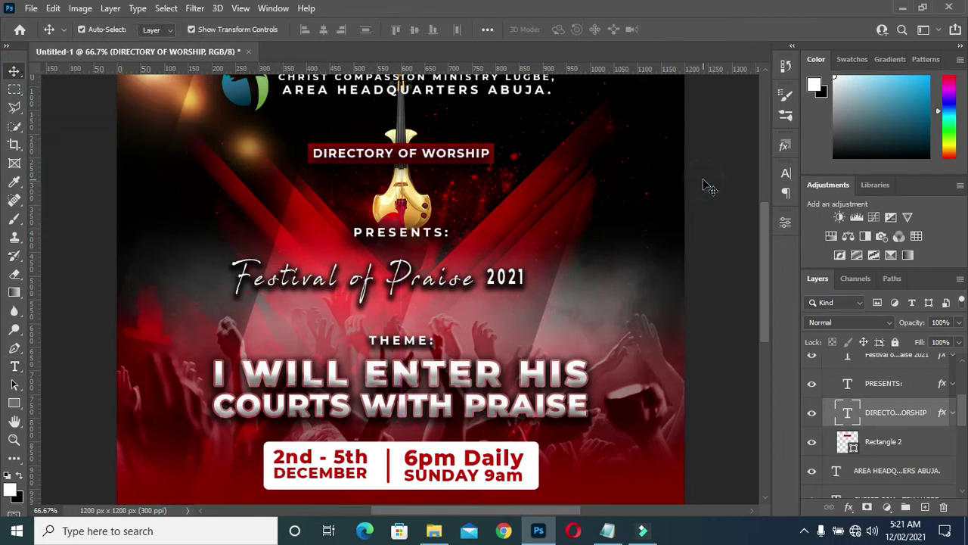
{"action": "scroll", "coordinate": [530, 242], "scroll_direction": "down", "scroll_amount": 2}
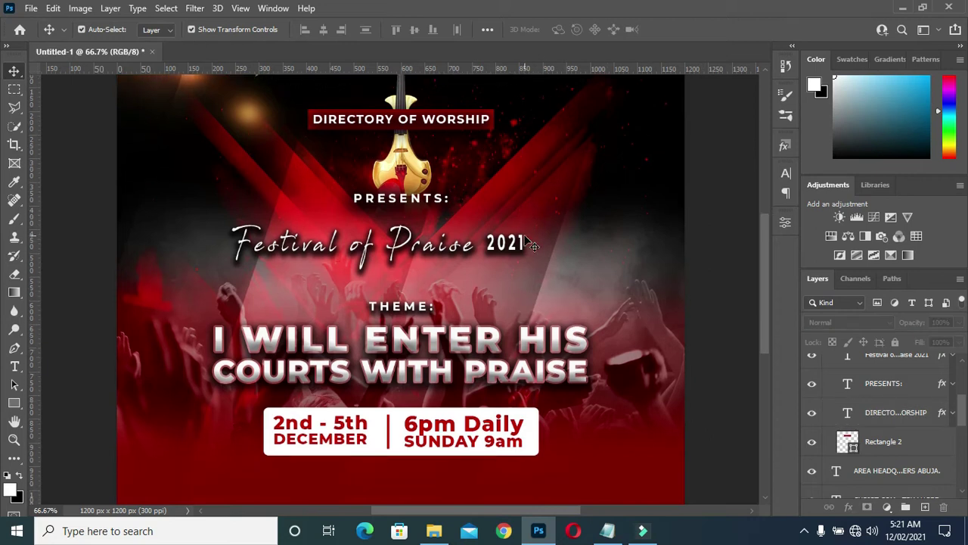
{"action": "scroll", "coordinate": [529, 242], "scroll_direction": "down", "scroll_amount": 1}
{"action": "scroll", "coordinate": [526, 242], "scroll_direction": "up", "scroll_amount": 2}
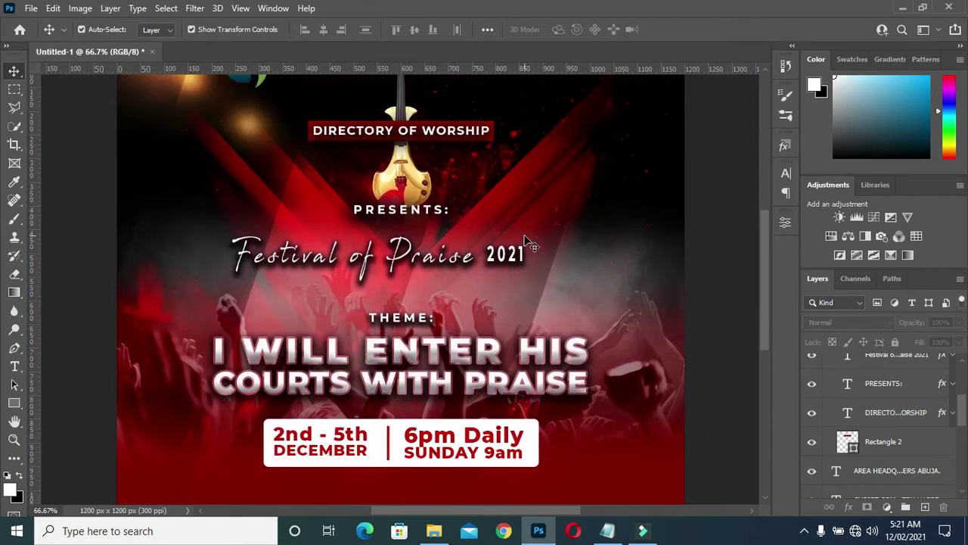
{"action": "scroll", "coordinate": [469, 225], "scroll_direction": "down", "scroll_amount": 1}
{"action": "scroll", "coordinate": [454, 236], "scroll_direction": "down", "scroll_amount": 1}
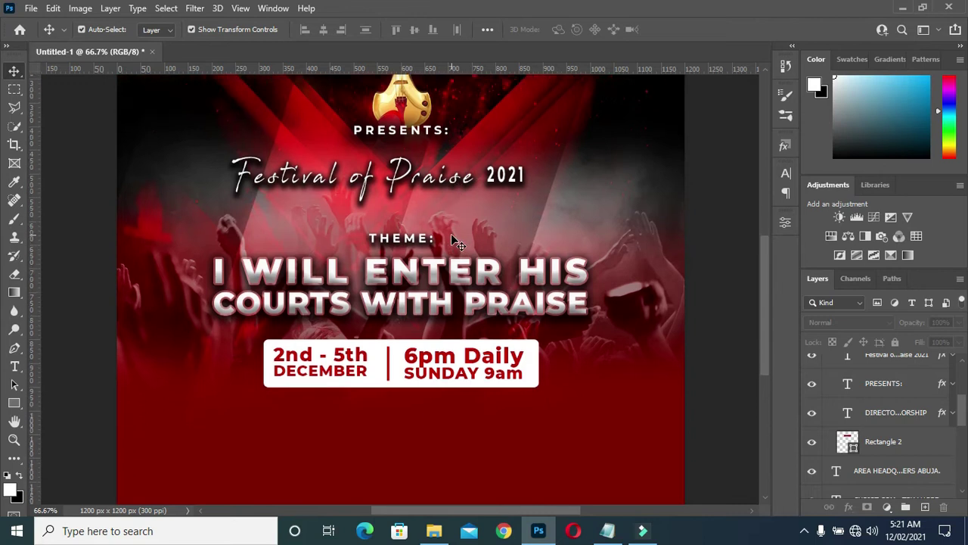
{"action": "scroll", "coordinate": [444, 232], "scroll_direction": "down", "scroll_amount": 2}
{"action": "scroll", "coordinate": [435, 272], "scroll_direction": "down", "scroll_amount": 1}
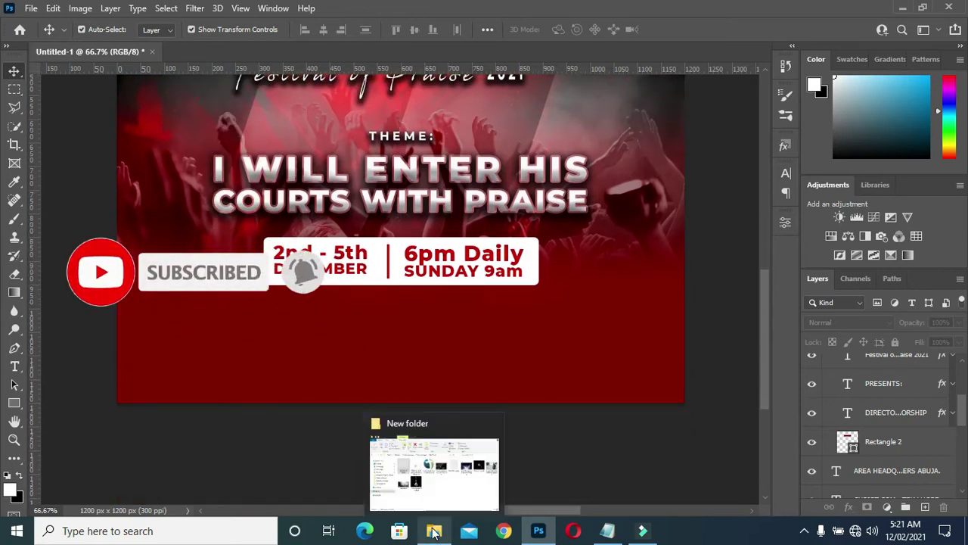
{"action": "left_click", "coordinate": [607, 530]}
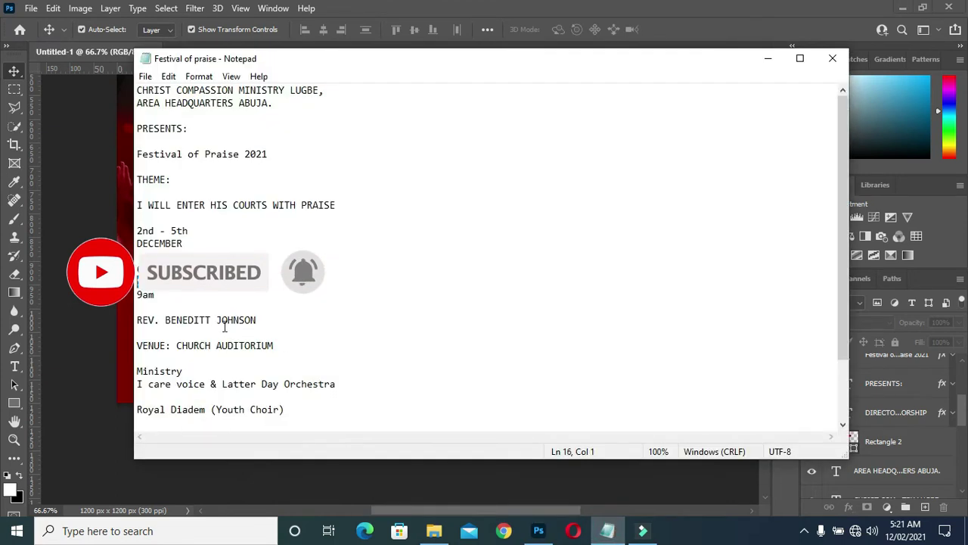
{"action": "left_click_drag", "start_coordinate": [274, 346], "coordinate": [252, 345]}
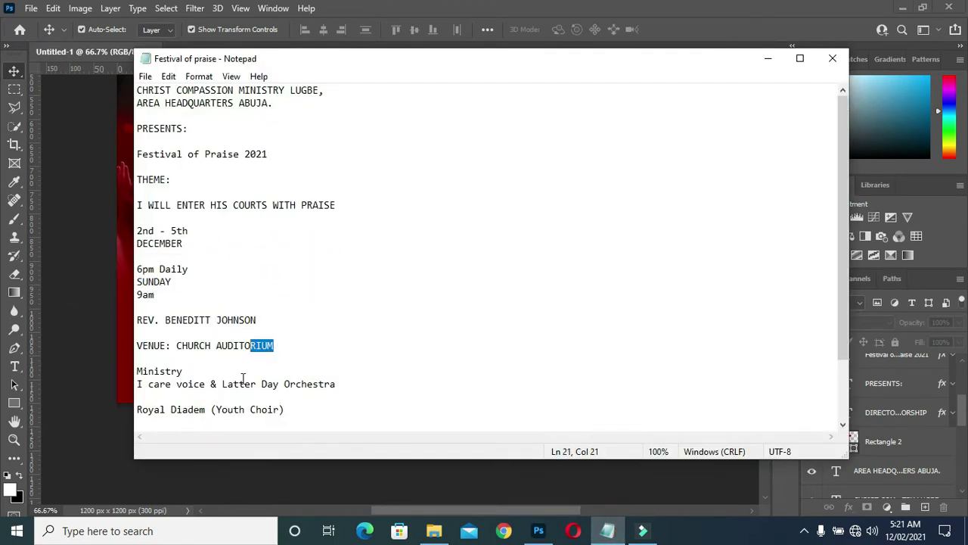
{"action": "left_click_drag", "start_coordinate": [186, 371], "coordinate": [129, 371]}
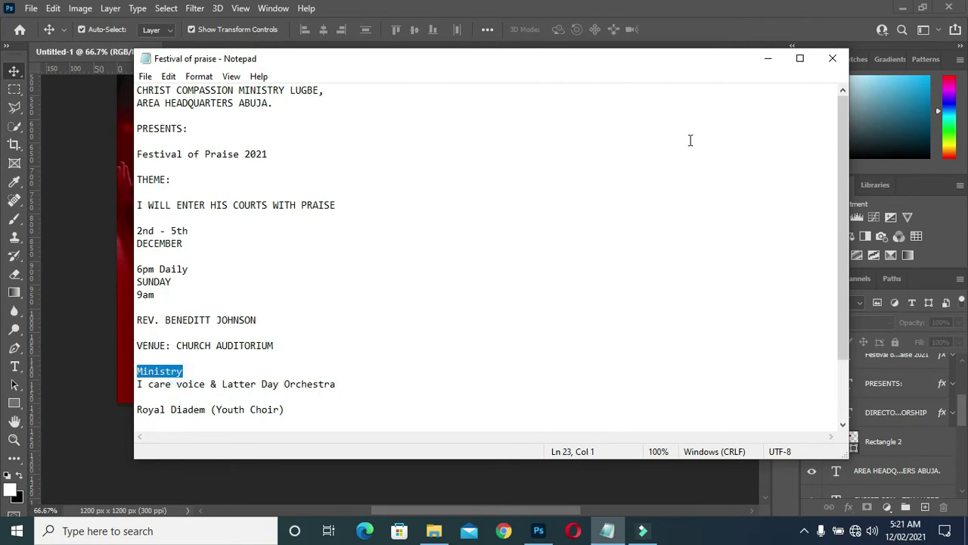
{"action": "left_click", "coordinate": [766, 58]}
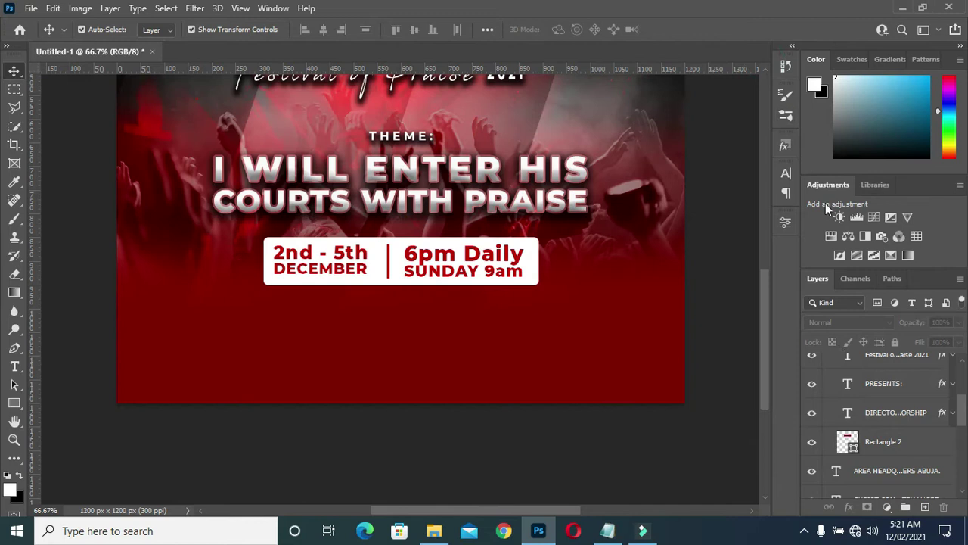
Step: Duplicate the Rectangle 2 red bar and position the copy just below the date box
{"action": "left_click", "coordinate": [880, 447]}
{"action": "key", "text": "ctrl+j"}
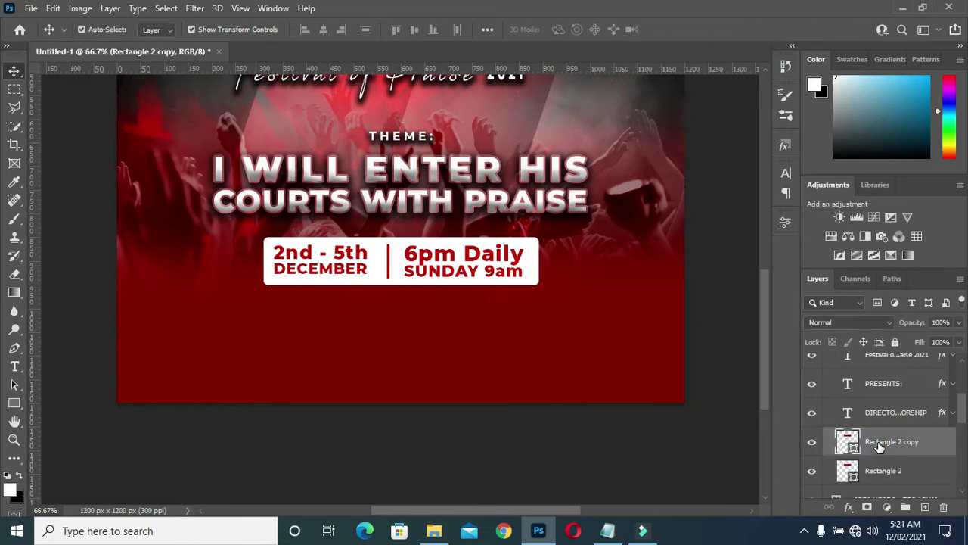
{"action": "mouse_move", "coordinate": [879, 443]}
{"action": "left_mouse_down"}
{"action": "mouse_move", "coordinate": [881, 342]}
{"action": "mouse_move", "coordinate": [876, 359]}
{"action": "left_mouse_up"}
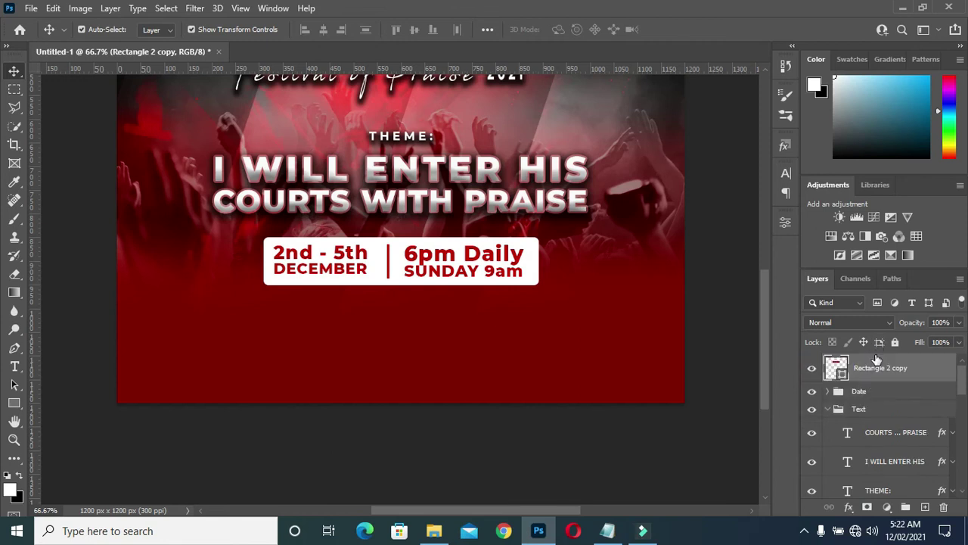
{"action": "left_click", "coordinate": [828, 408]}
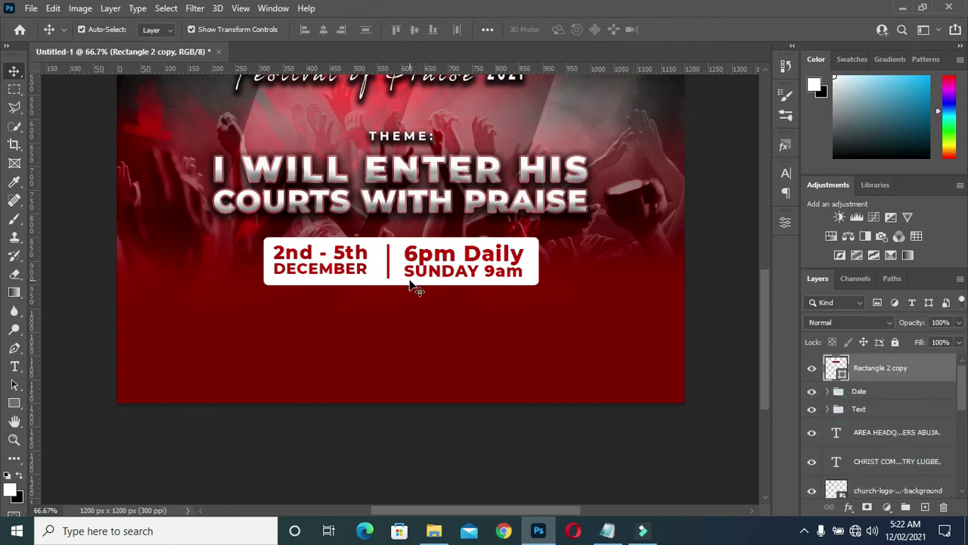
{"action": "left_click_drag", "start_coordinate": [765, 278], "coordinate": [760, 227]}
{"action": "left_click", "coordinate": [462, 117]}
{"action": "left_click_drag", "start_coordinate": [461, 117], "coordinate": [471, 461]}
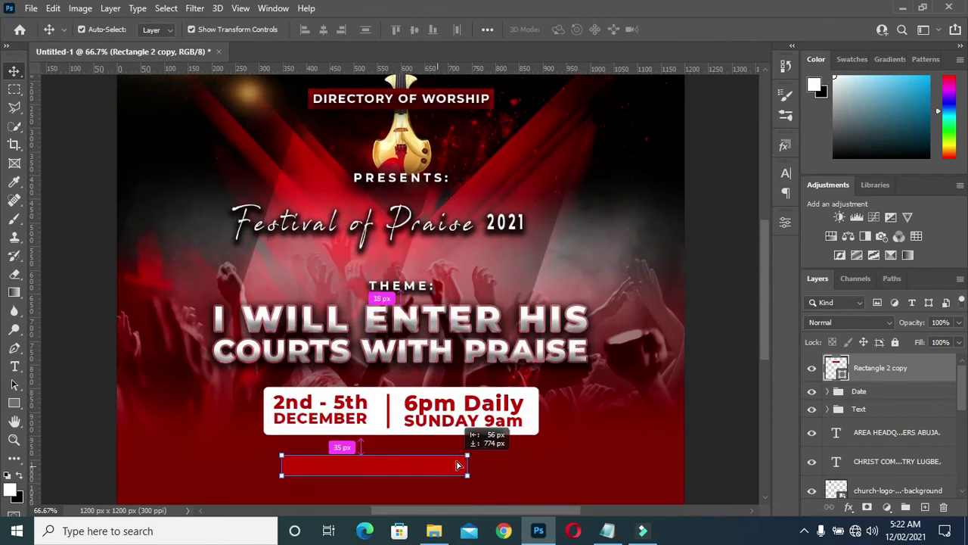
{"action": "left_click_drag", "start_coordinate": [472, 462], "coordinate": [433, 459]}
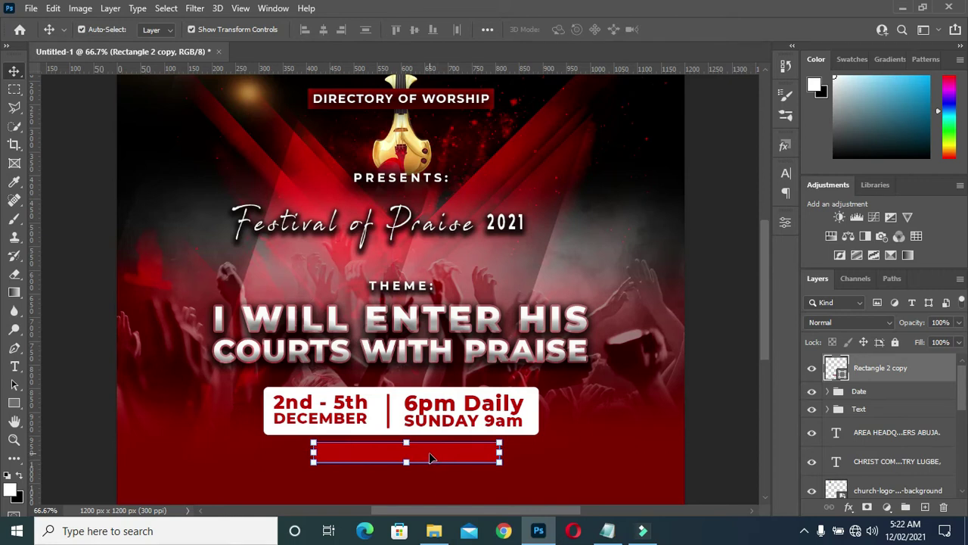
{"action": "scroll", "coordinate": [454, 454], "scroll_direction": "down", "scroll_amount": 3}
Step: Add a white 'Ministry' text layer on the new bar, stacked above it
{"action": "left_click", "coordinate": [418, 384]}
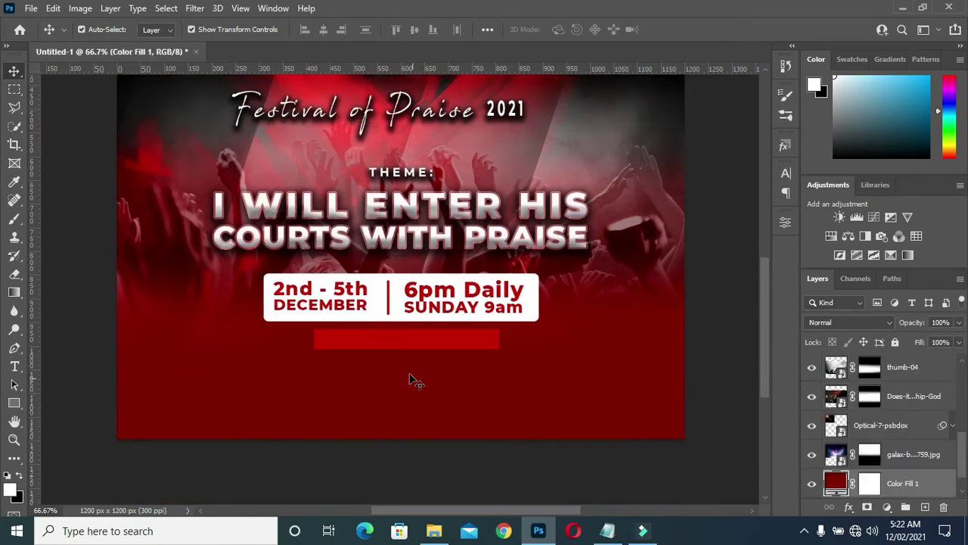
{"action": "key", "text": "t"}
{"action": "left_click", "coordinate": [352, 381]}
{"action": "left_click", "coordinate": [352, 380]}
{"action": "type", "text": "Ministry"}
{"action": "left_click", "coordinate": [677, 29]}
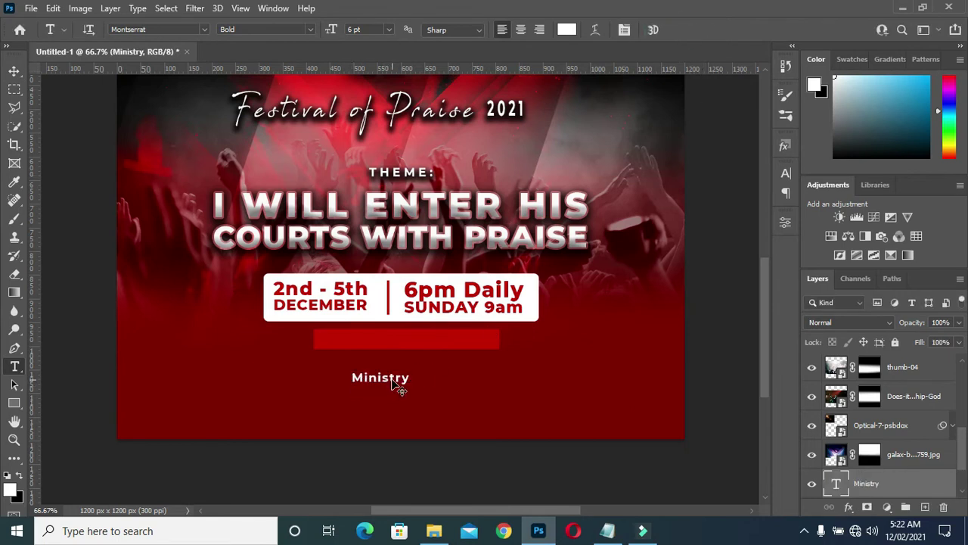
{"action": "left_click_drag", "start_coordinate": [395, 382], "coordinate": [392, 345]}
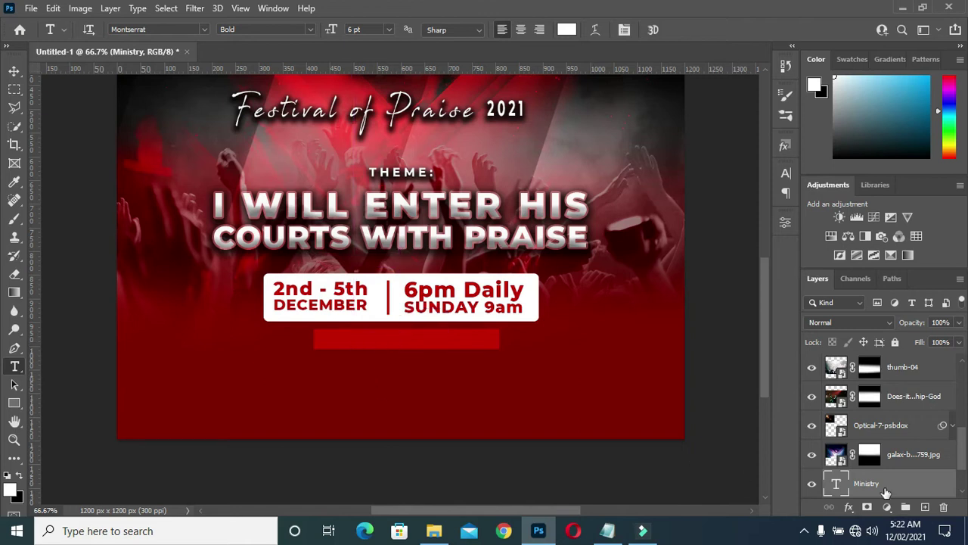
{"action": "mouse_move", "coordinate": [885, 491]}
{"action": "left_mouse_down"}
{"action": "mouse_move", "coordinate": [880, 335]}
{"action": "mouse_move", "coordinate": [876, 381]}
{"action": "mouse_move", "coordinate": [878, 355]}
{"action": "left_mouse_up"}
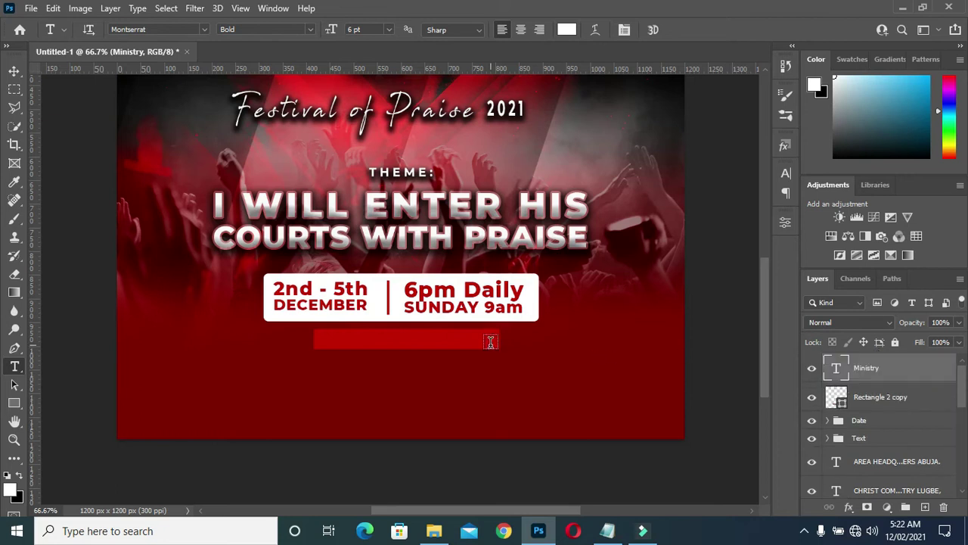
Step: Enlarge the Ministry text to about 143%
{"action": "left_click", "coordinate": [13, 70]}
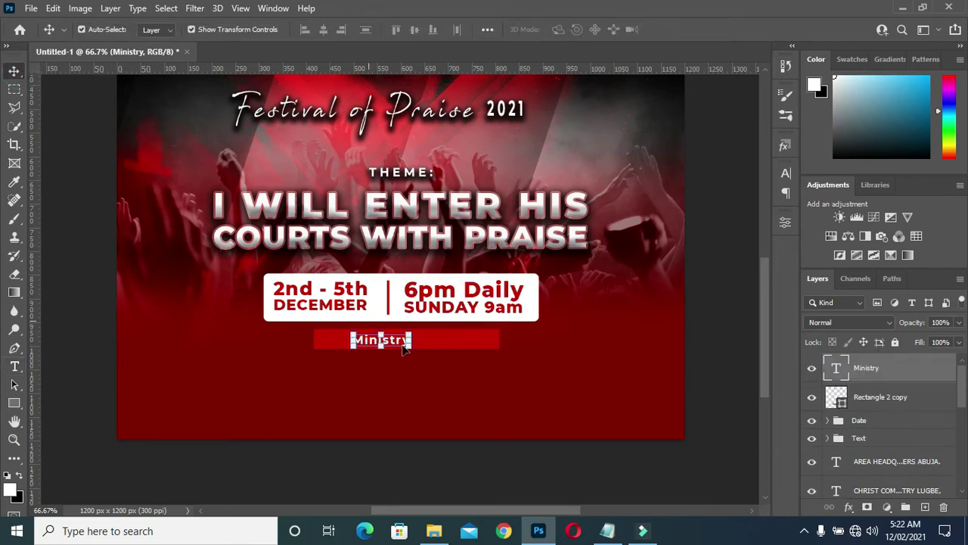
{"action": "mouse_move", "coordinate": [411, 333]}
{"action": "left_mouse_down"}
{"action": "mouse_move", "coordinate": [447, 324]}
{"action": "mouse_move", "coordinate": [404, 339]}
{"action": "left_mouse_up"}
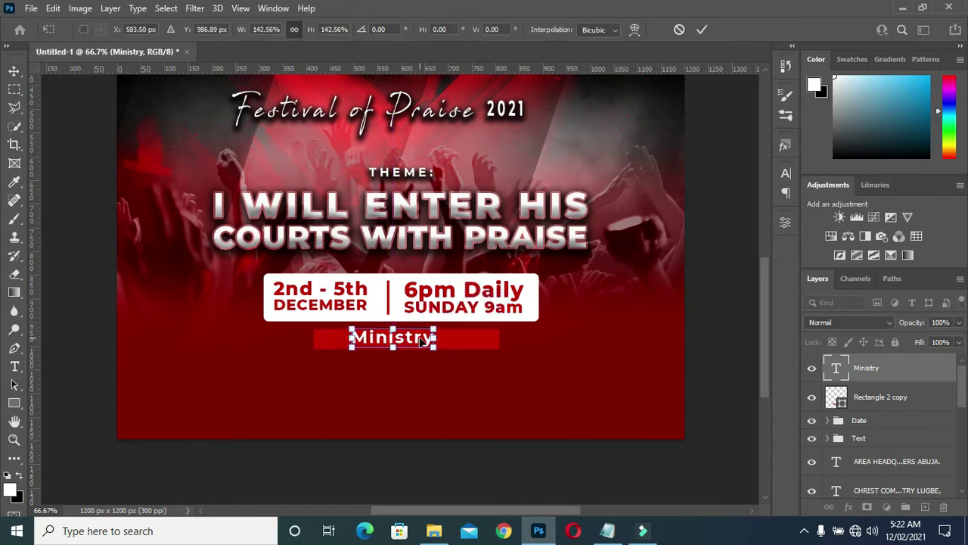
{"action": "type", "text": "583"}
{"action": "key", "text": "Return"}
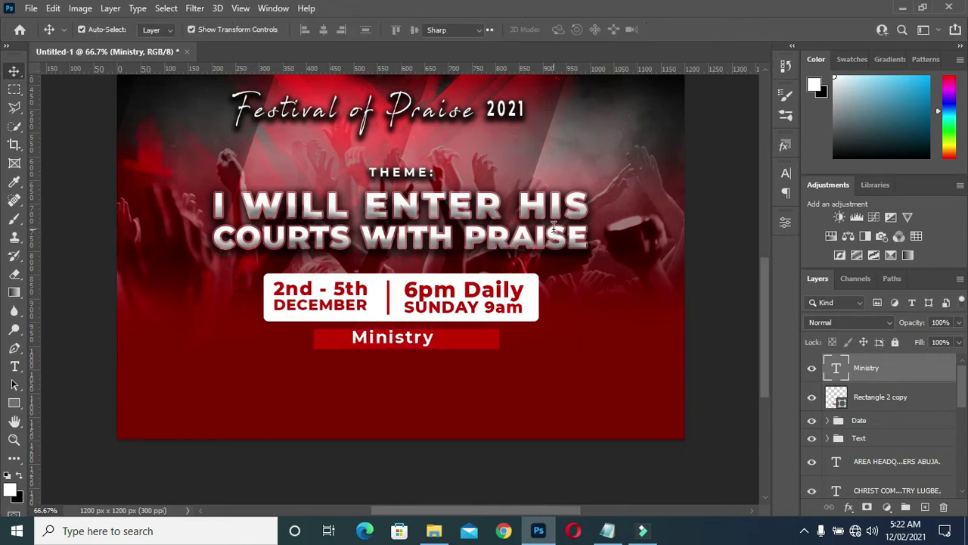
Step: Retype the label so it reads Miniering
{"action": "key", "text": "t"}
{"action": "left_click_drag", "start_coordinate": [424, 340], "coordinate": [435, 338]}
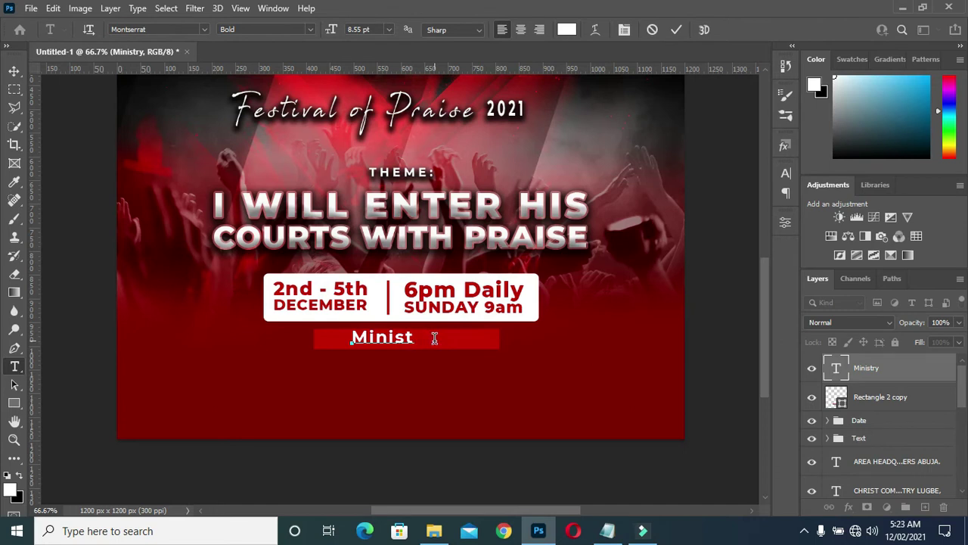
{"action": "type", "text": "ERING"}
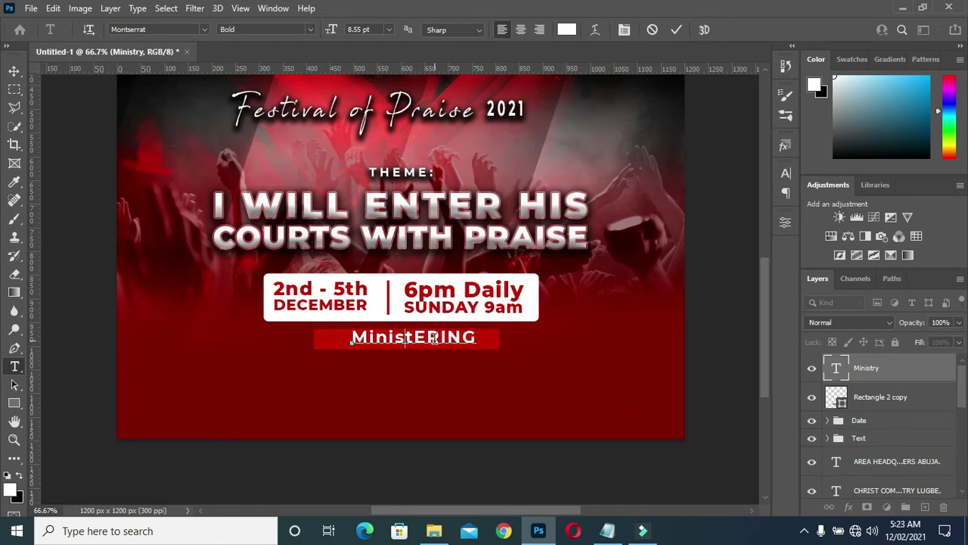
{"action": "key", "text": "shift+End"}
{"action": "type", "text": "ering"}
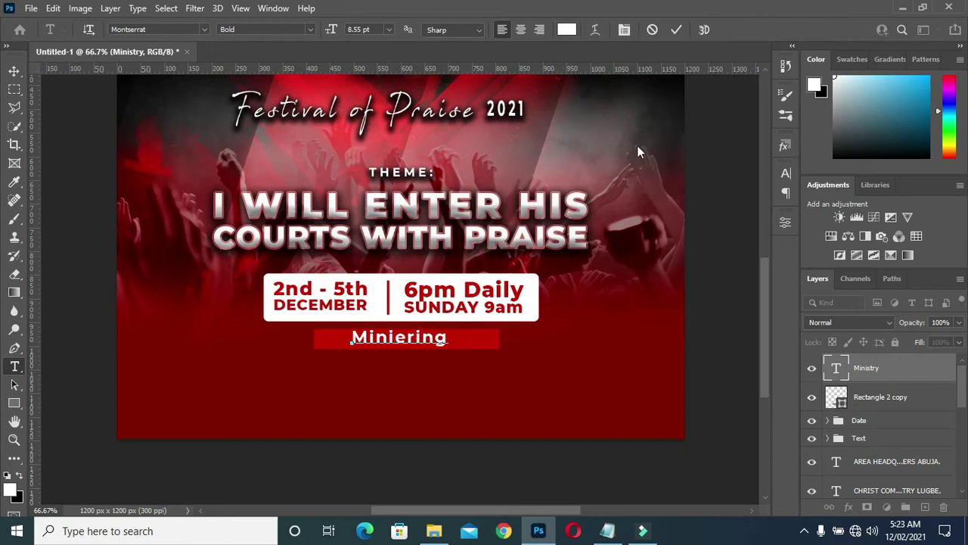
{"action": "left_click", "coordinate": [677, 29]}
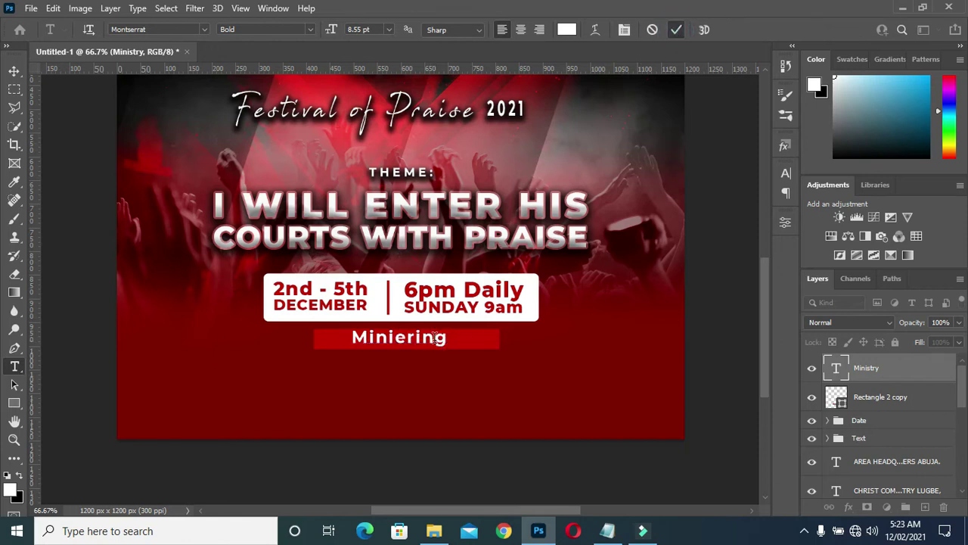
Step: Nudge Miniering slightly right and scale it down to about 86%
{"action": "left_click", "coordinate": [13, 72]}
{"action": "left_click_drag", "start_coordinate": [396, 340], "coordinate": [404, 342]}
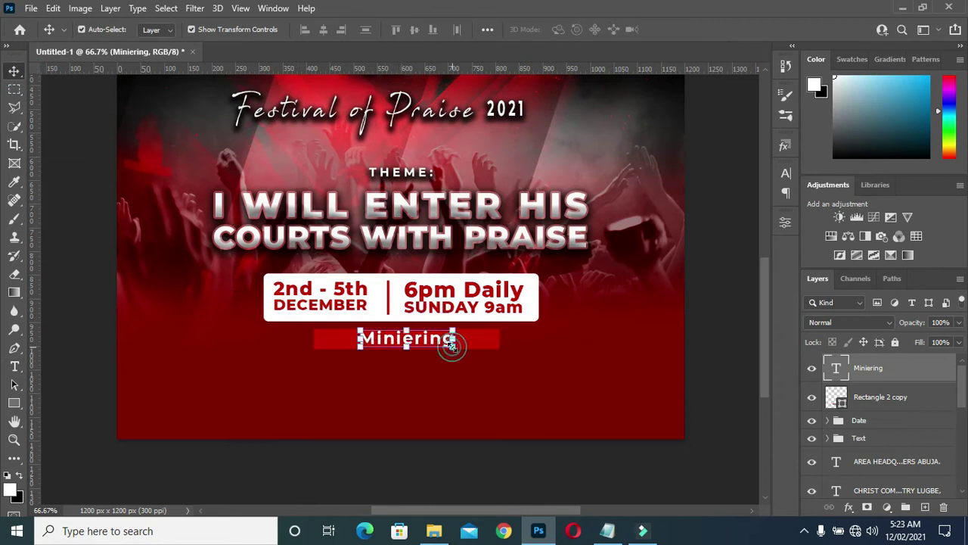
{"action": "left_click_drag", "start_coordinate": [452, 342], "coordinate": [447, 338]}
{"action": "left_click", "coordinate": [702, 29]}
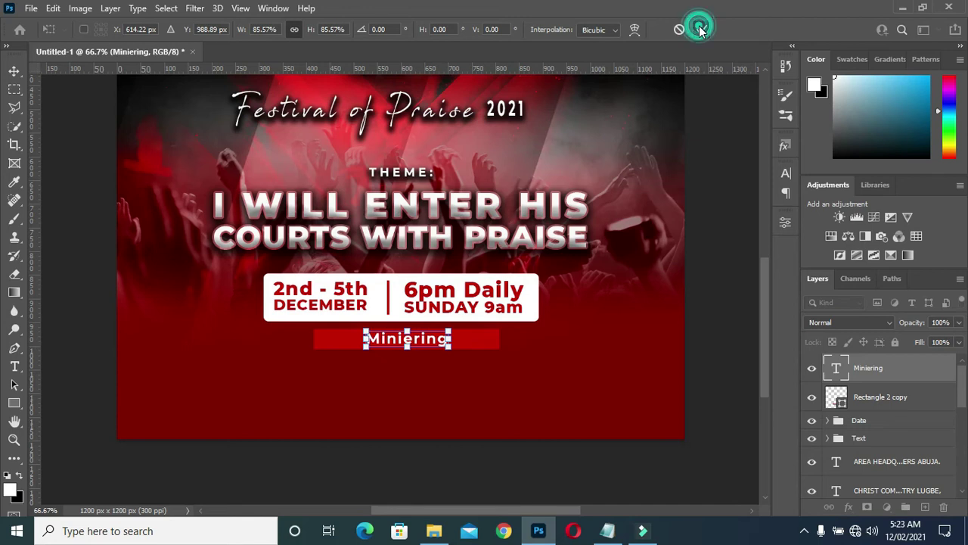
Step: Try entering a new font size in the Character panel and dismiss the invalid-number warning
{"action": "left_click", "coordinate": [784, 175]}
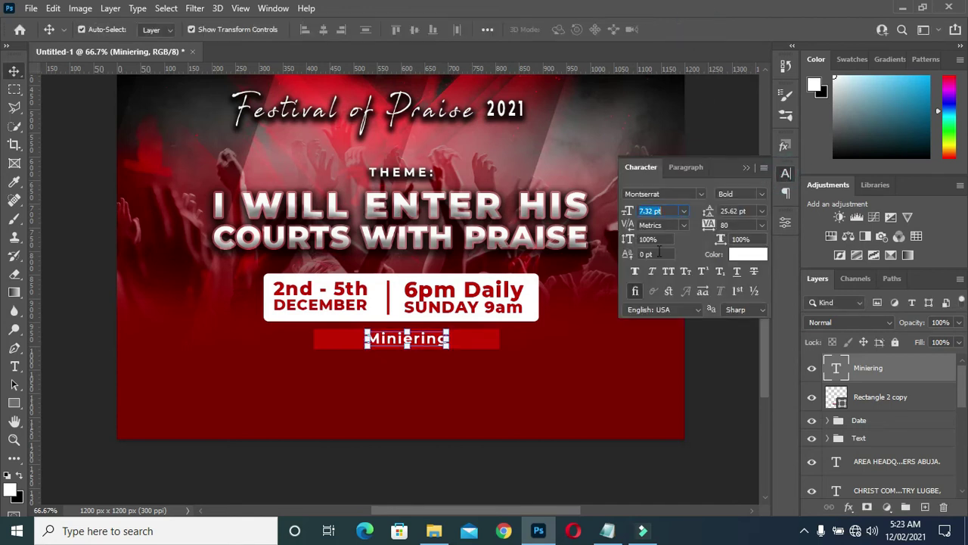
{"action": "left_click", "coordinate": [747, 170]}
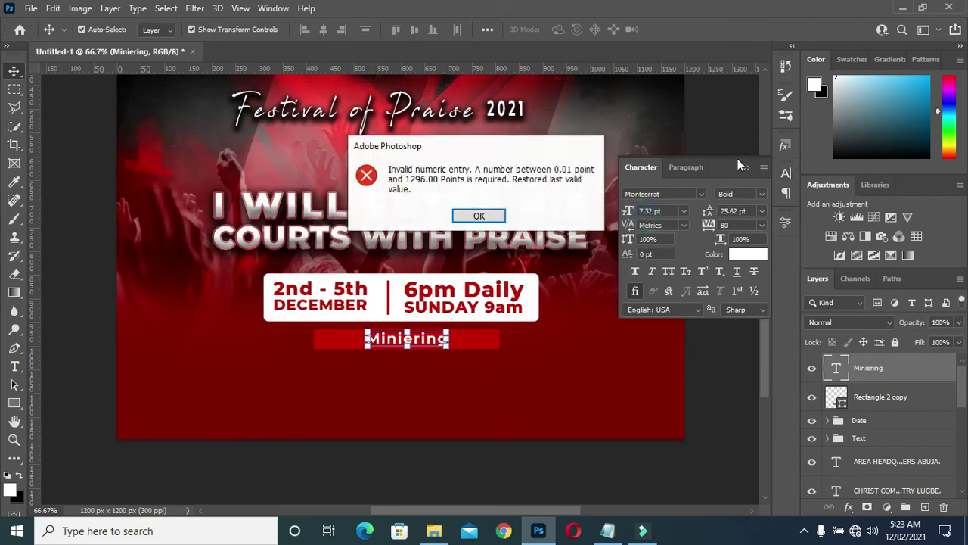
{"action": "left_click", "coordinate": [469, 215]}
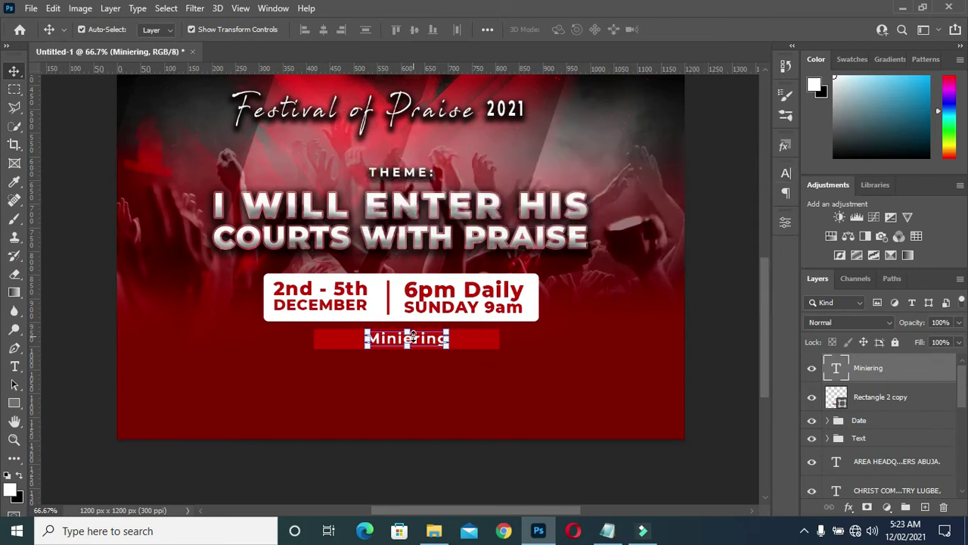
{"action": "left_click", "coordinate": [850, 508]}
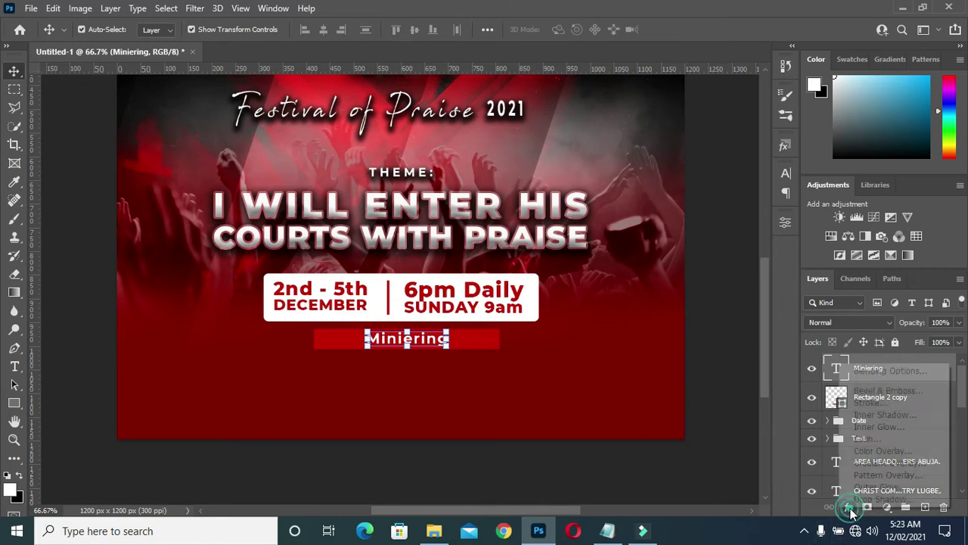
Step: Give the Miniering label a drop shadow with reduced spread
{"action": "left_click", "coordinate": [865, 499]}
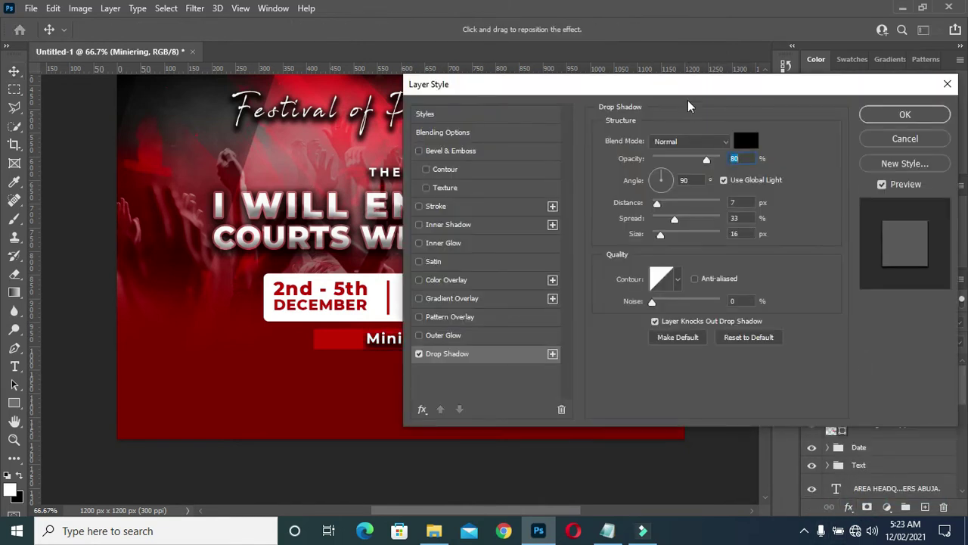
{"action": "left_click", "coordinate": [687, 86]}
{"action": "left_click_drag", "start_coordinate": [707, 87], "coordinate": [867, 95]}
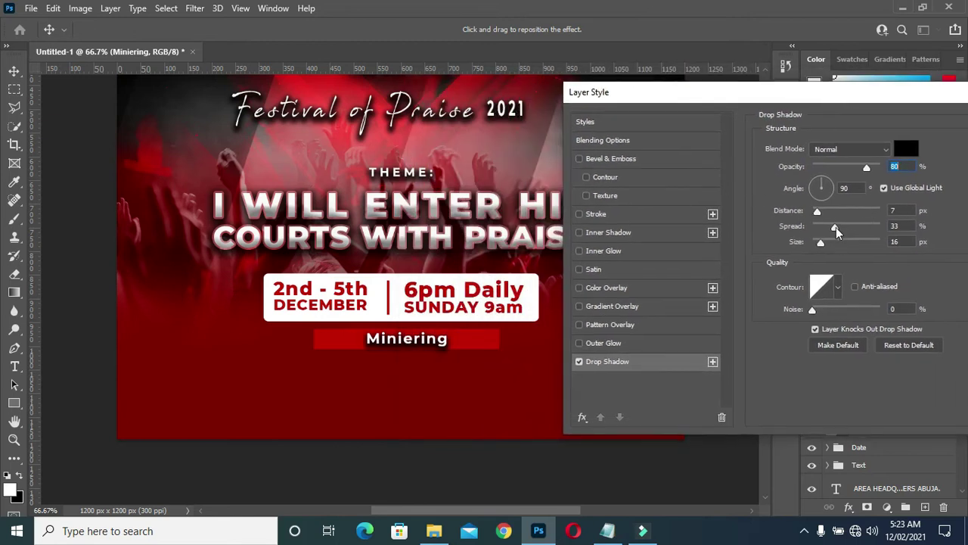
{"action": "left_click_drag", "start_coordinate": [835, 228], "coordinate": [825, 230]}
{"action": "left_click_drag", "start_coordinate": [781, 94], "coordinate": [712, 96]}
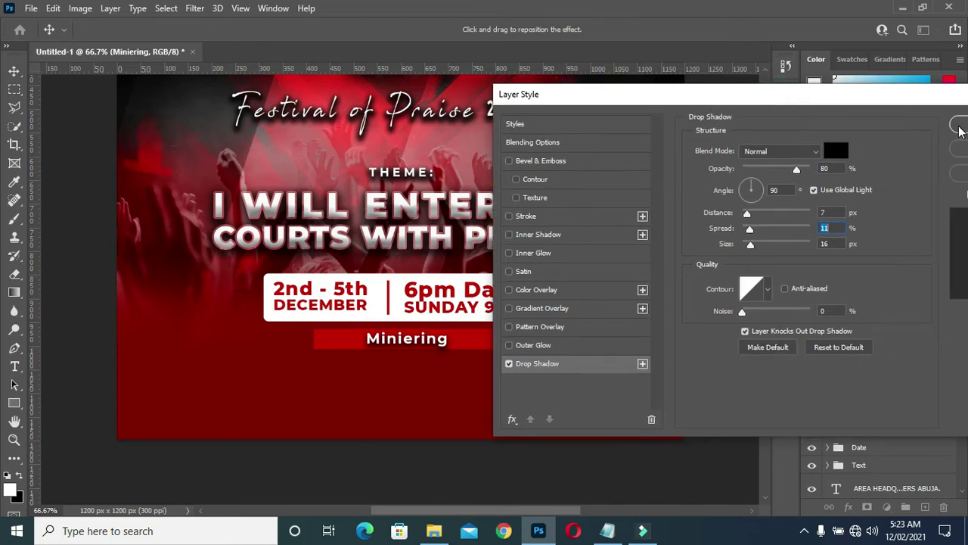
{"action": "left_click", "coordinate": [959, 130]}
Step: Narrow the red bar behind Miniering to about 58.5% width
{"action": "left_click", "coordinate": [474, 343]}
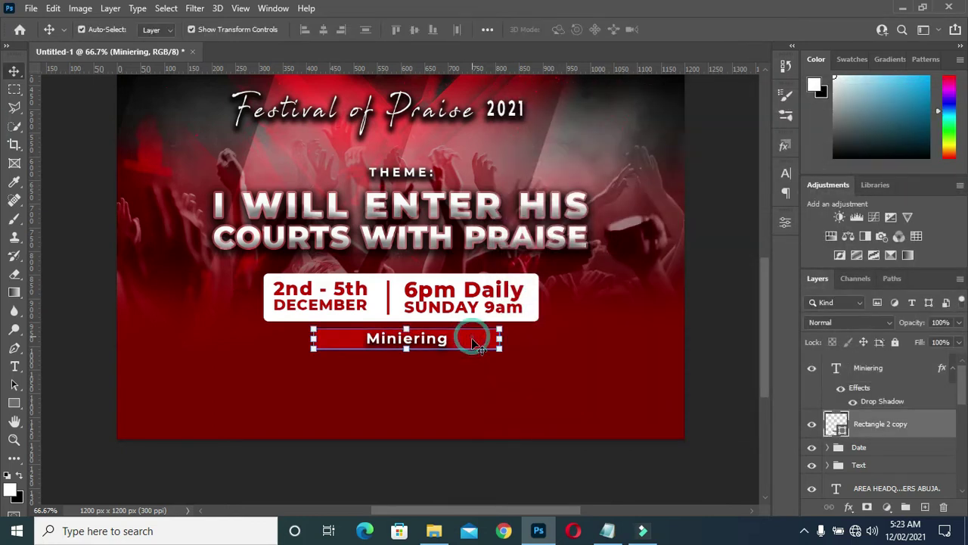
{"action": "left_click", "coordinate": [500, 340]}
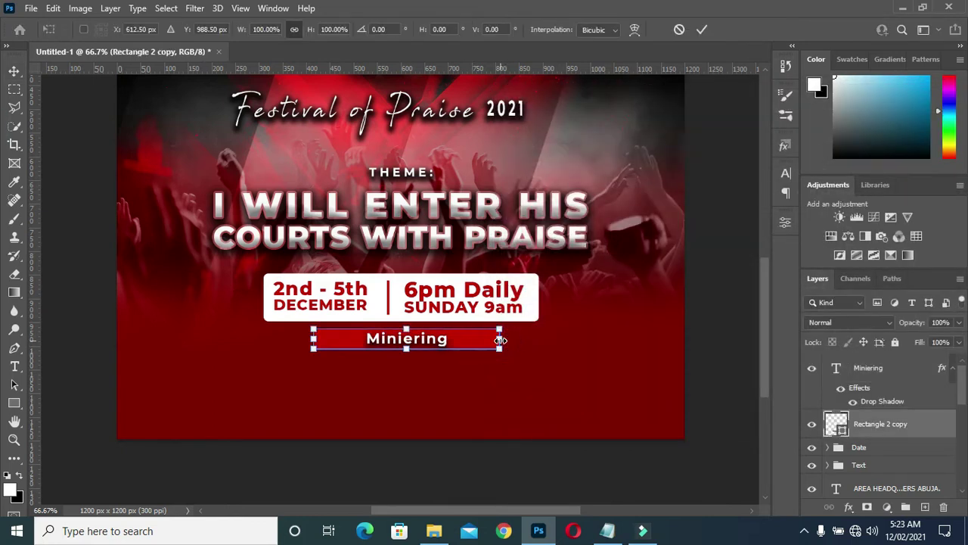
{"action": "mouse_move", "coordinate": [500, 341]}
{"action": "left_mouse_down"}
{"action": "mouse_move", "coordinate": [457, 343]}
{"action": "mouse_move", "coordinate": [470, 342]}
{"action": "left_mouse_up"}
{"action": "left_click_drag", "start_coordinate": [314, 339], "coordinate": [352, 338]}
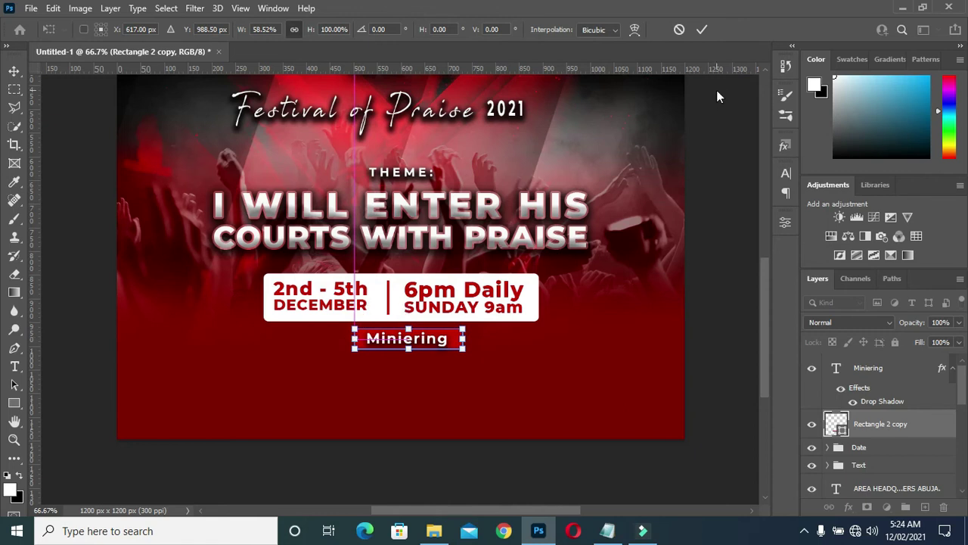
{"action": "left_click", "coordinate": [704, 30]}
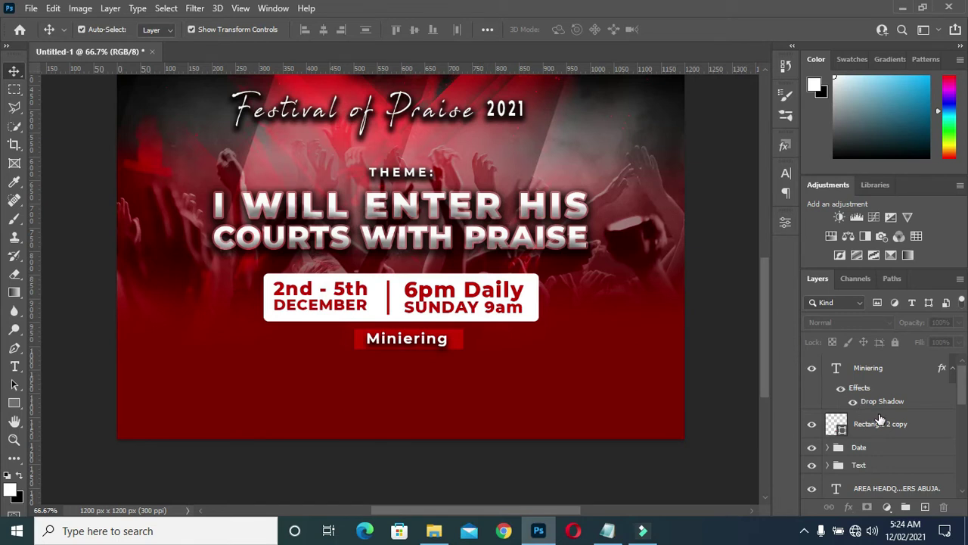
{"action": "left_click", "coordinate": [862, 448]}
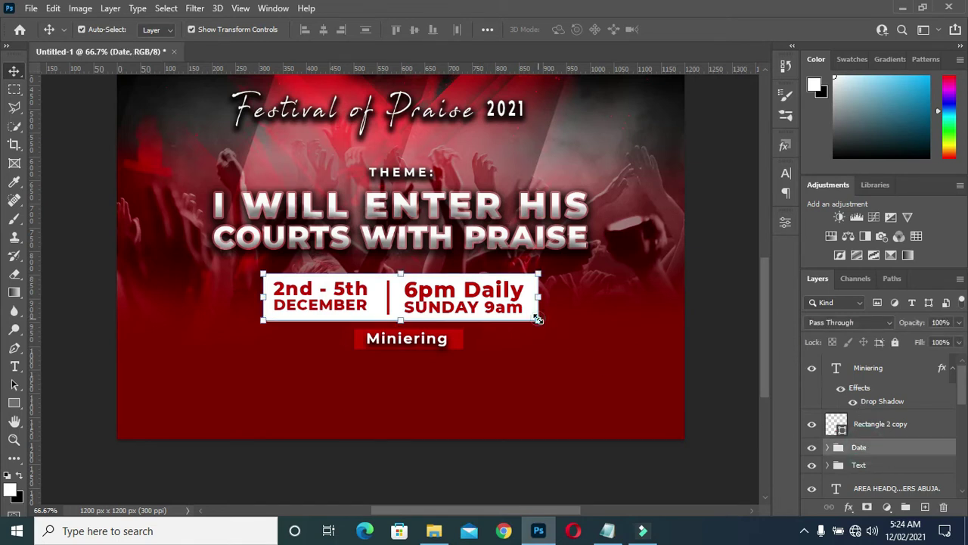
Step: Scale the date box down and move it slightly up
{"action": "left_click_drag", "start_coordinate": [538, 318], "coordinate": [509, 318]}
{"action": "left_click_drag", "start_coordinate": [457, 298], "coordinate": [456, 284]}
{"action": "left_click", "coordinate": [705, 29]}
{"action": "left_click", "coordinate": [953, 367]}
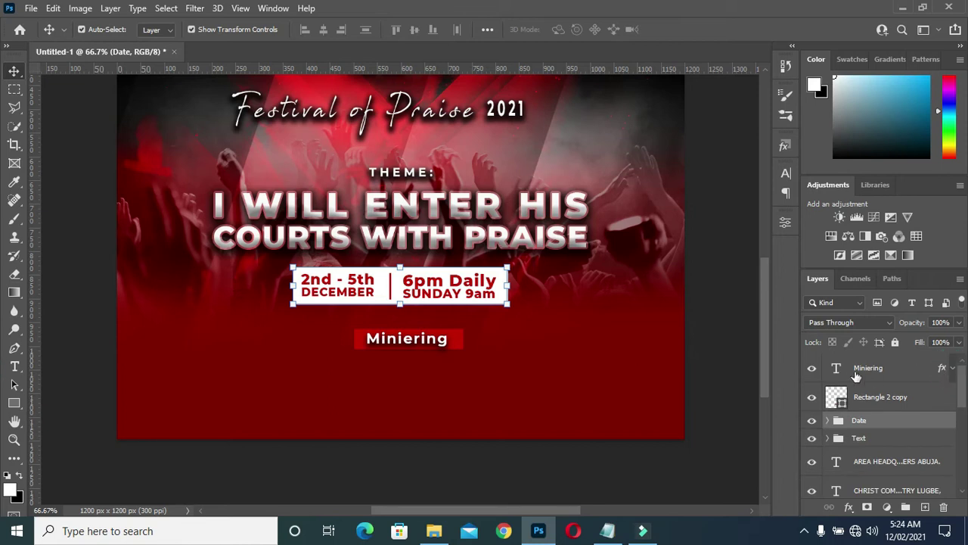
Step: Group the red bar and Miniering text into a group named Ministering
{"action": "left_click", "coordinate": [893, 399]}
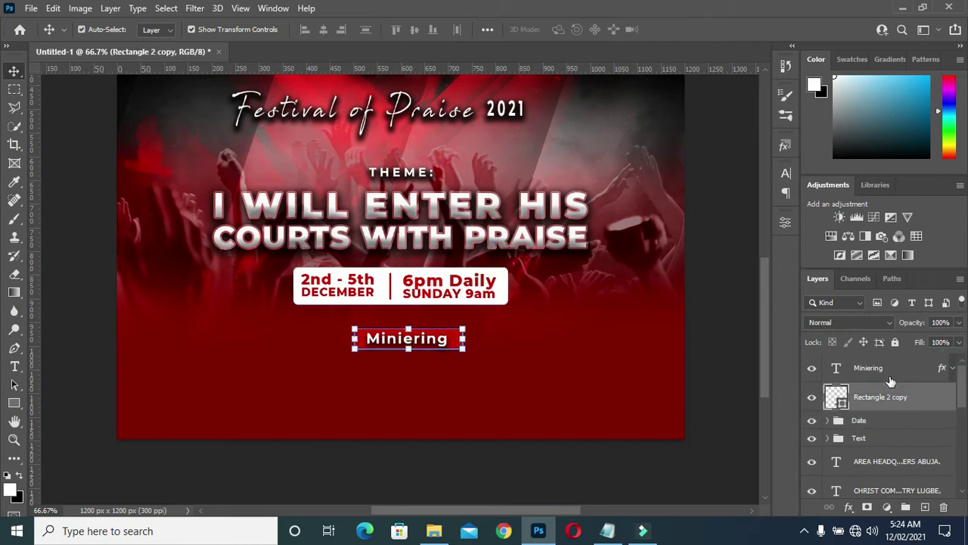
{"action": "left_click", "coordinate": [881, 367], "text": "shift"}
{"action": "key", "text": "ctrl+g"}
{"action": "double_click", "coordinate": [866, 363]}
{"action": "type", "text": "Mini"}
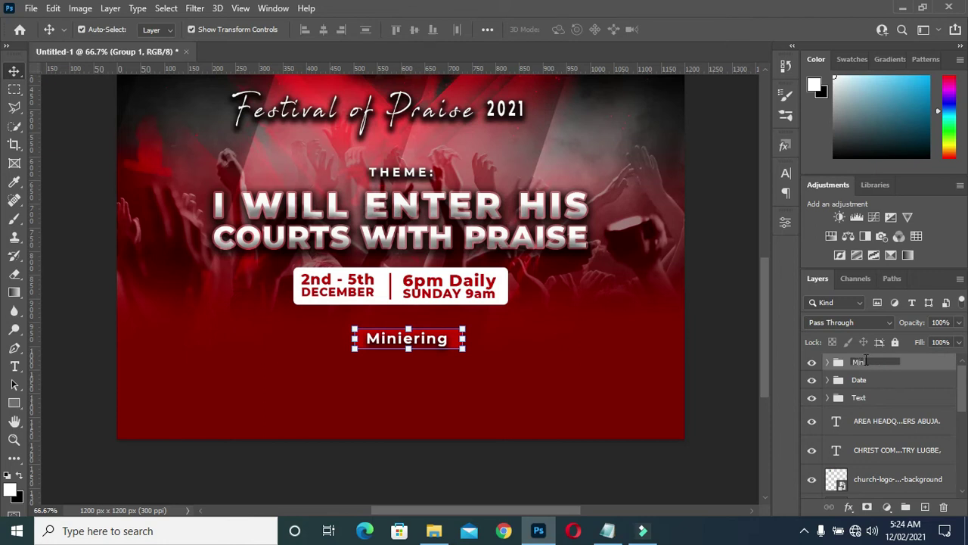
{"action": "type", "text": "stering"}
{"action": "key", "text": "Return"}
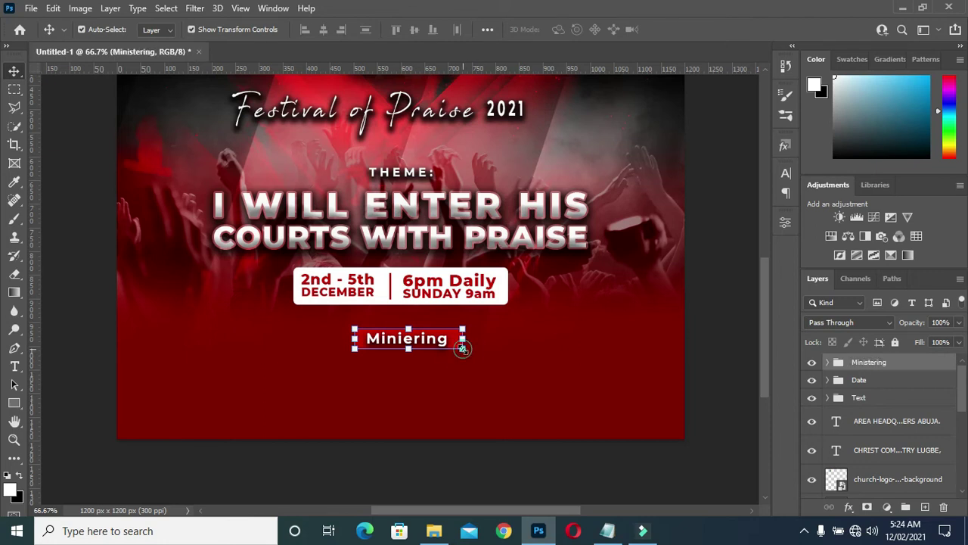
Step: Shrink the Ministering group slightly and centre it horizontally on the canvas
{"action": "mouse_move", "coordinate": [463, 348]}
{"action": "left_mouse_down"}
{"action": "mouse_move", "coordinate": [422, 338]}
{"action": "mouse_move", "coordinate": [426, 330]}
{"action": "left_mouse_up"}
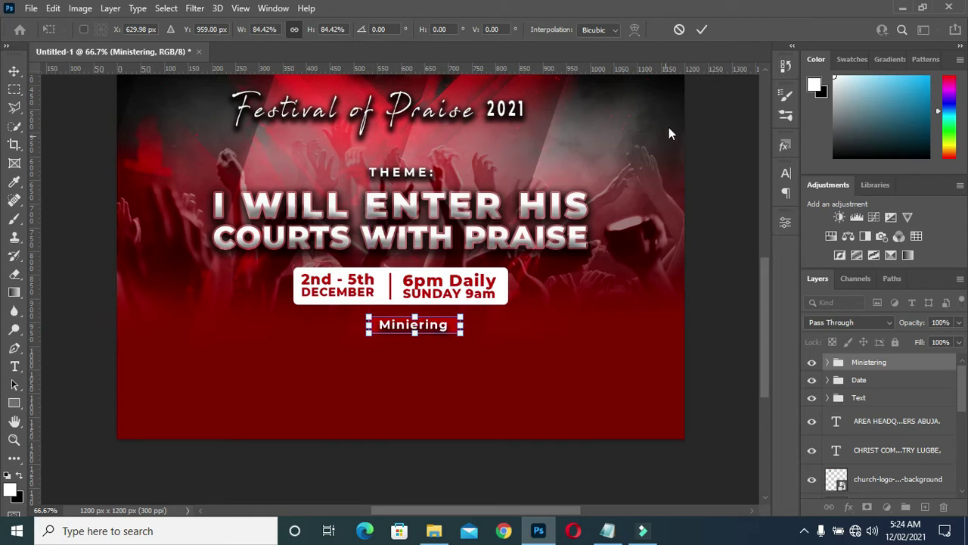
{"action": "key", "text": "Return"}
{"action": "key", "text": "ctrl+a"}
{"action": "left_click", "coordinate": [323, 29]}
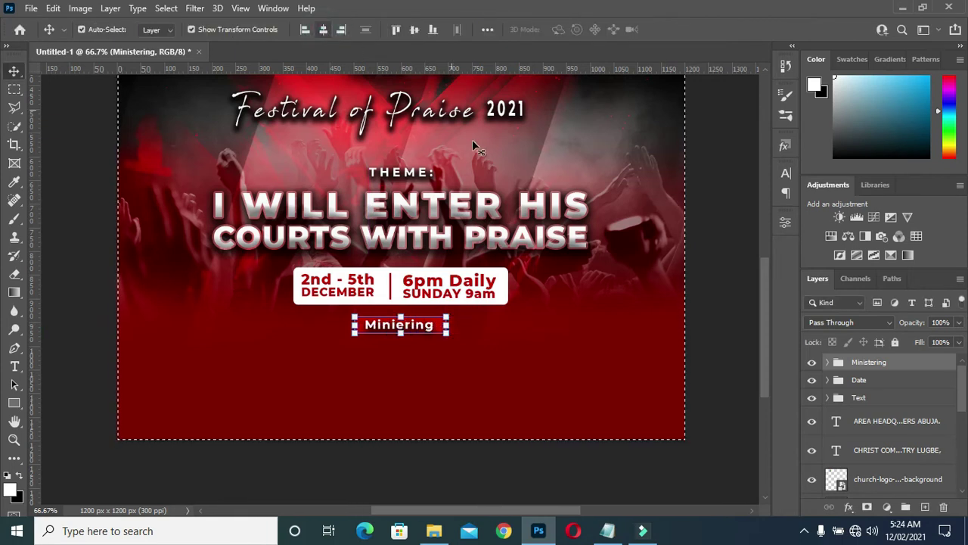
{"action": "key", "text": "ctrl+d"}
{"action": "left_click", "coordinate": [711, 154]}
{"action": "left_click", "coordinate": [434, 534]}
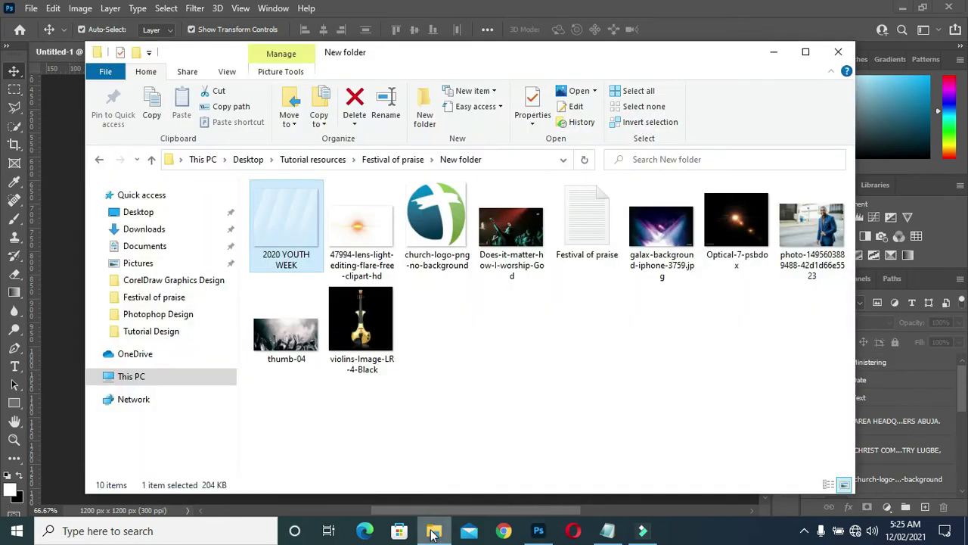
Step: Group the violins image and 2020 YOUTH WEEK layers into a group named BG
{"action": "left_click", "coordinate": [775, 51]}
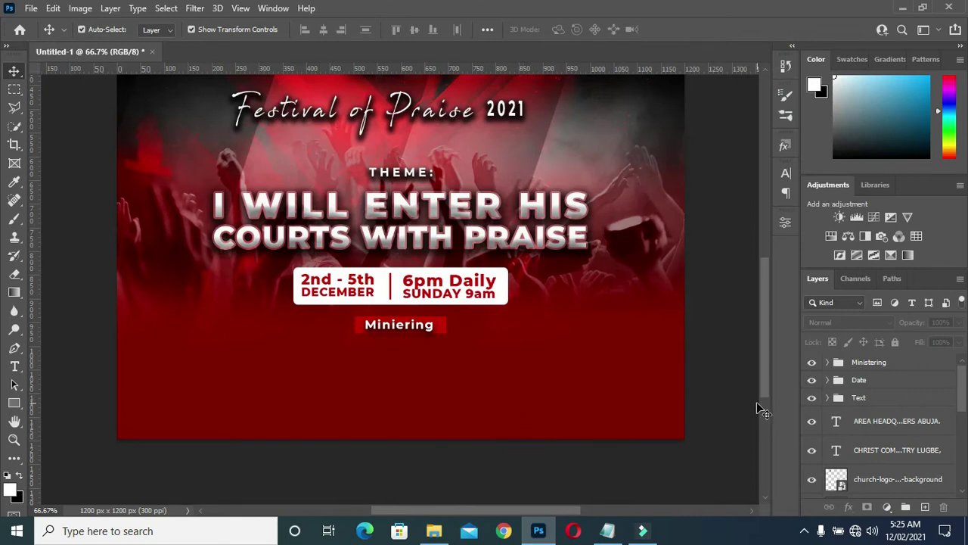
{"action": "scroll", "coordinate": [887, 459], "scroll_direction": "down", "scroll_amount": 2}
{"action": "scroll", "coordinate": [888, 459], "scroll_direction": "down", "scroll_amount": 1}
{"action": "scroll", "coordinate": [890, 459], "scroll_direction": "down", "scroll_amount": 1}
{"action": "scroll", "coordinate": [891, 459], "scroll_direction": "down", "scroll_amount": 1}
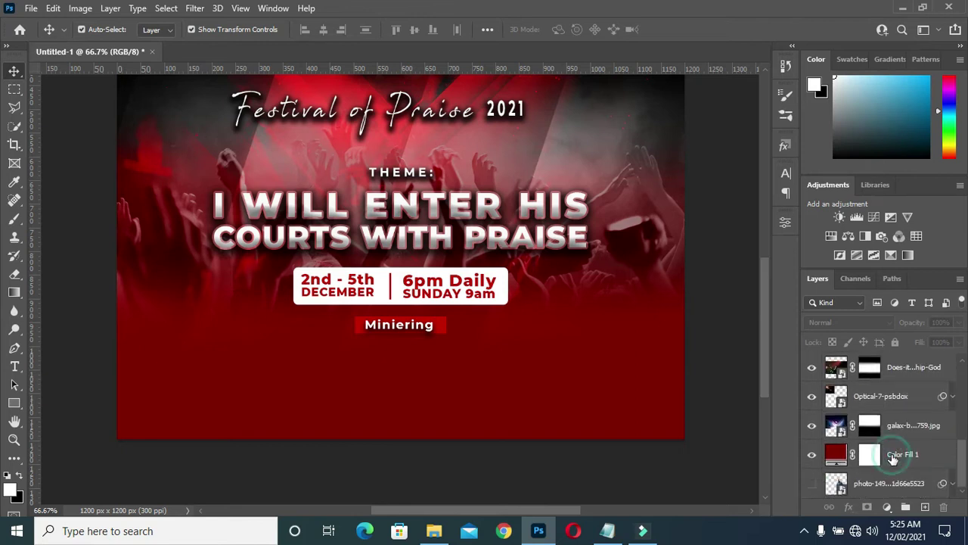
{"action": "left_click", "coordinate": [891, 458]}
{"action": "scroll", "coordinate": [897, 405], "scroll_direction": "up", "scroll_amount": 3}
{"action": "scroll", "coordinate": [899, 400], "scroll_direction": "up", "scroll_amount": 2}
{"action": "scroll", "coordinate": [899, 400], "scroll_direction": "up", "scroll_amount": 1}
{"action": "scroll", "coordinate": [900, 449], "scroll_direction": "down", "scroll_amount": 2}
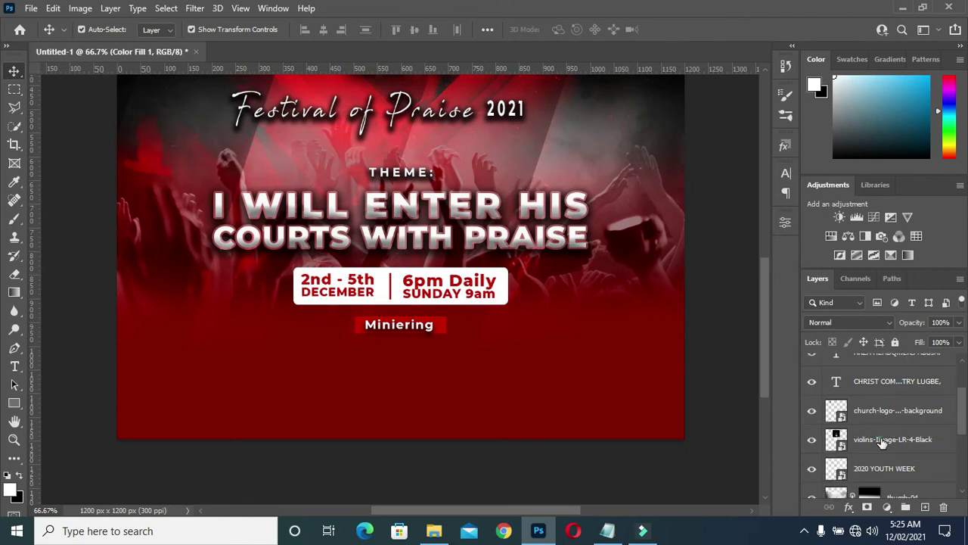
{"action": "left_click", "coordinate": [882, 440]}
{"action": "key", "text": "ctrl+g"}
{"action": "double_click", "coordinate": [865, 460]}
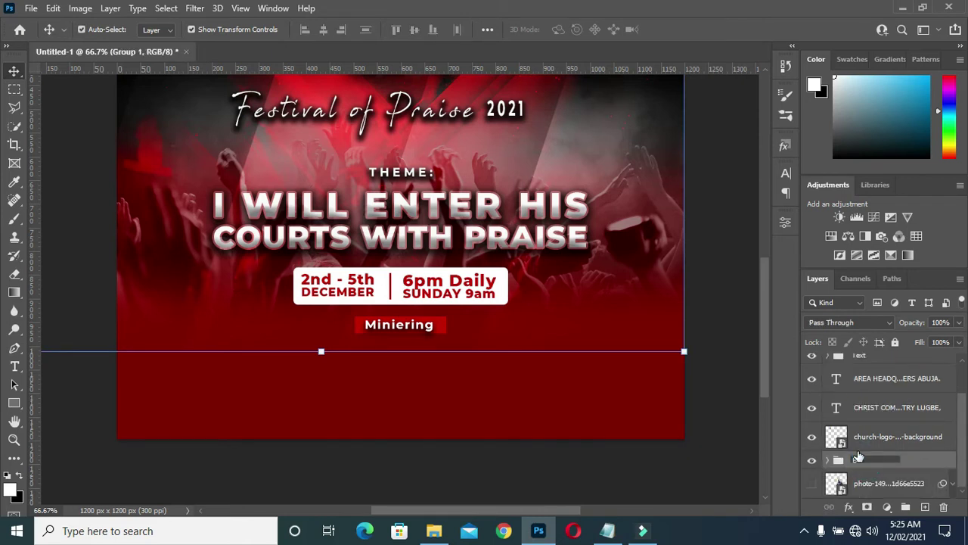
{"action": "key", "text": "Return"}
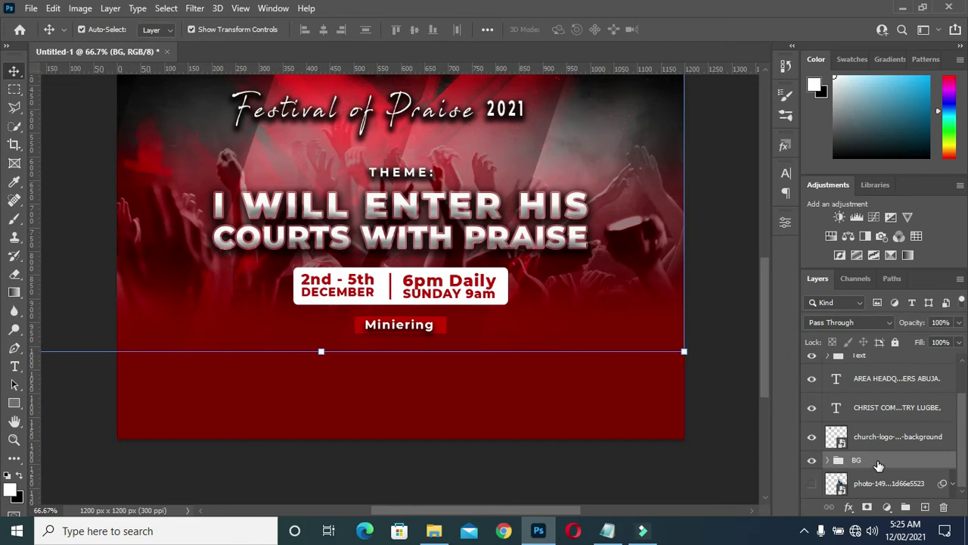
Step: Move the photo layer higher, then group the three church header layers as church
{"action": "left_click_drag", "start_coordinate": [874, 490], "coordinate": [857, 368]}
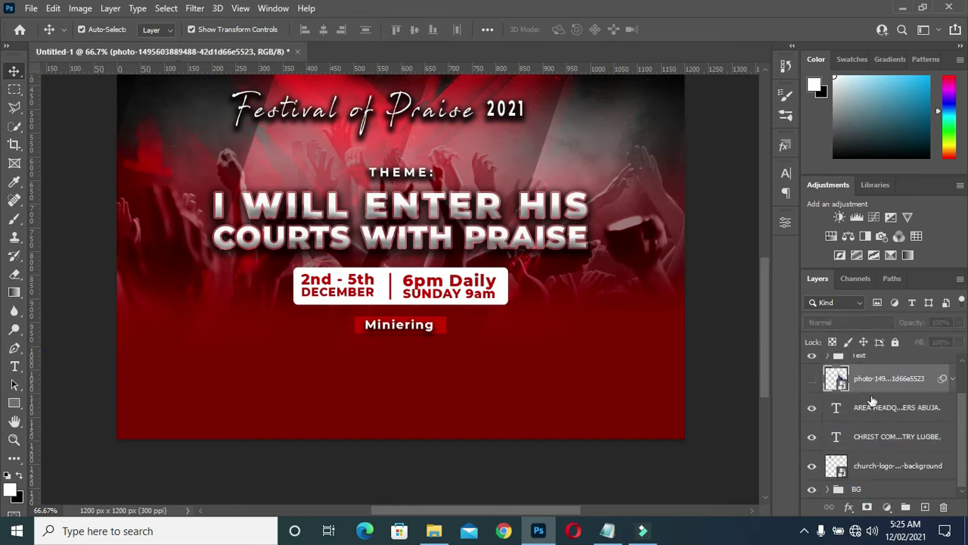
{"action": "left_click", "coordinate": [872, 411]}
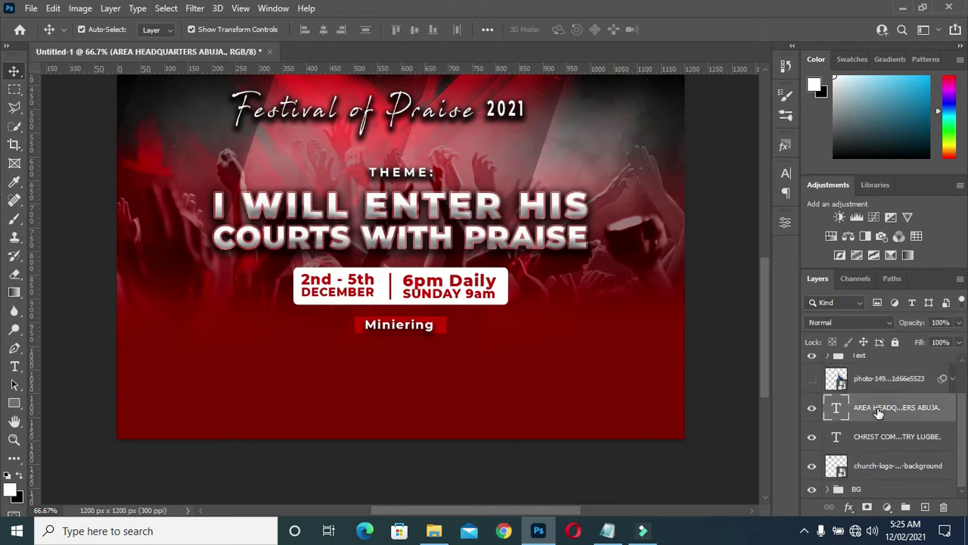
{"action": "left_click", "coordinate": [879, 467], "text": "shift"}
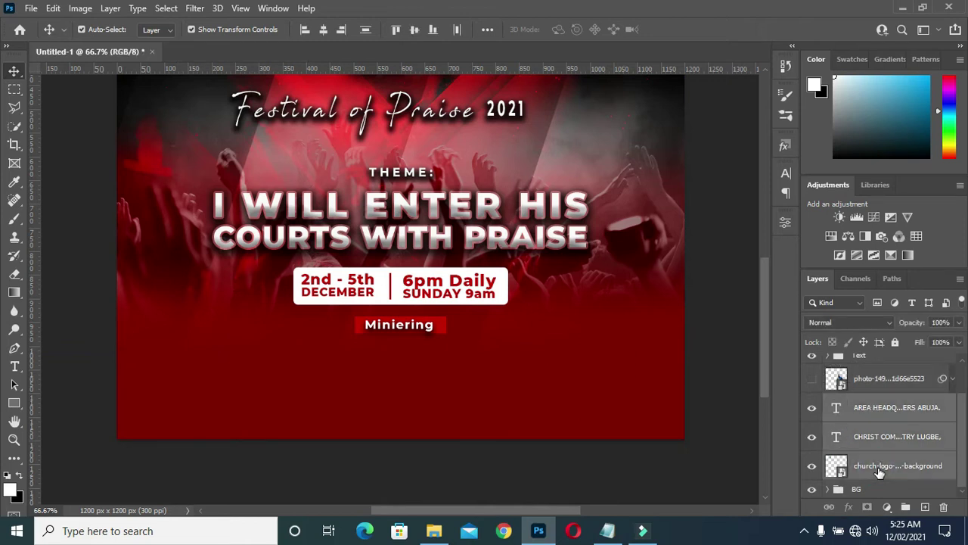
{"action": "key", "text": "ctrl+g"}
{"action": "double_click", "coordinate": [866, 444]}
{"action": "type", "text": "church"}
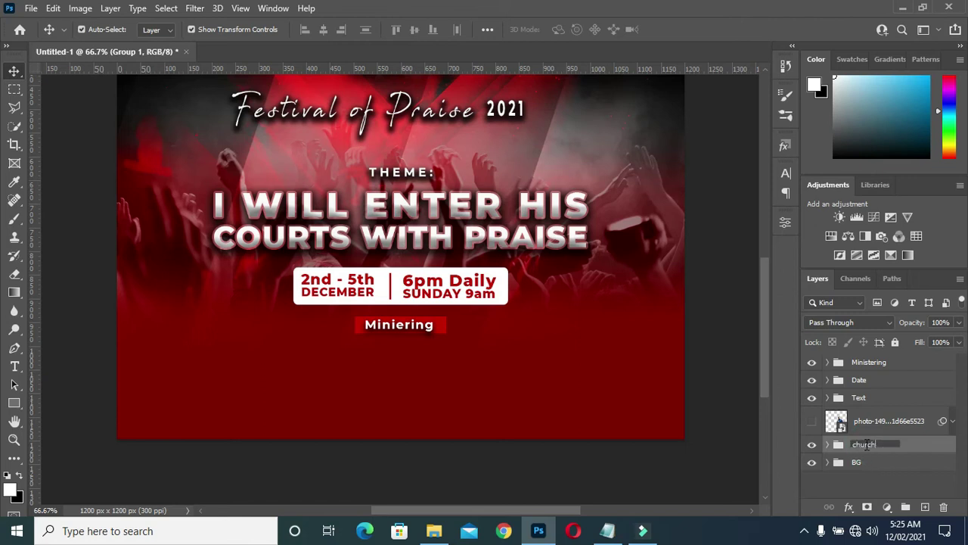
{"action": "key", "text": "Return"}
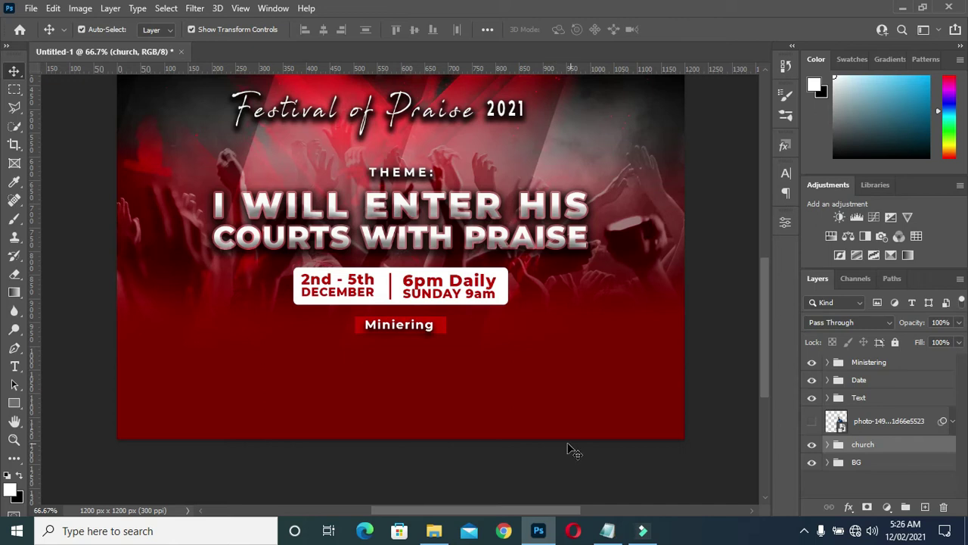
{"action": "left_click", "coordinate": [104, 390]}
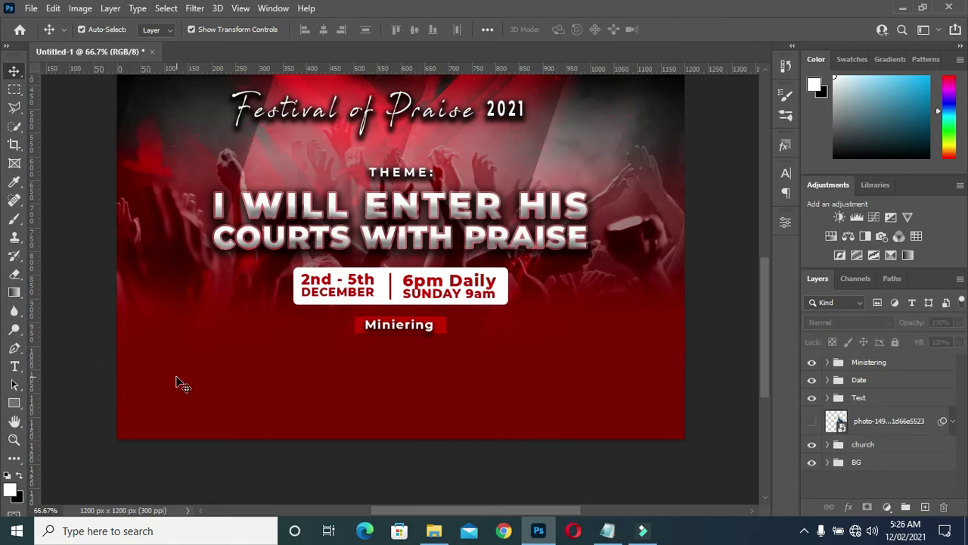
Step: Draw a small three-sided polygon below the Miniering label
{"action": "left_click", "coordinate": [15, 404]}
{"action": "right_click", "coordinate": [15, 404]}
{"action": "key", "text": "Escape"}
{"action": "key", "text": "shift+u"}
{"action": "left_click", "coordinate": [558, 28]}
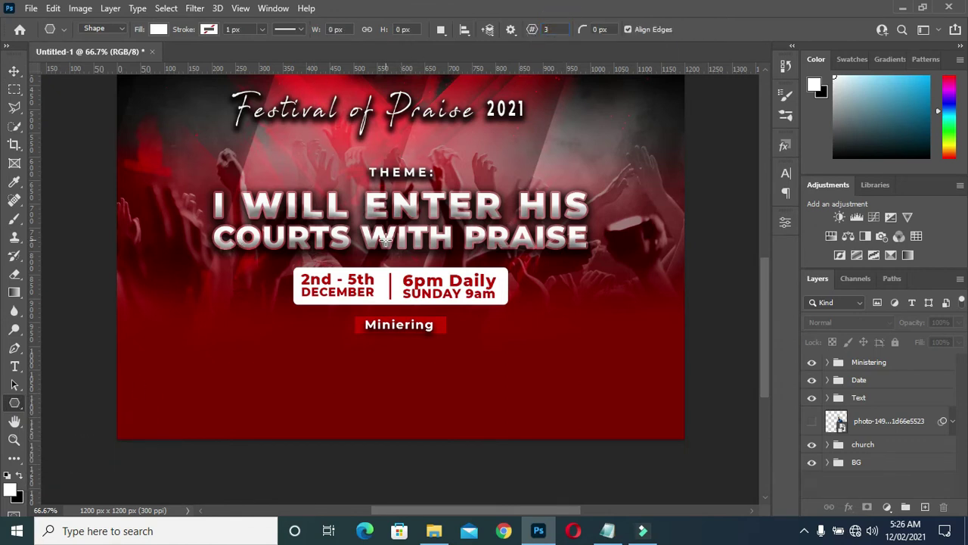
{"action": "left_click_drag", "start_coordinate": [247, 370], "coordinate": [267, 382]}
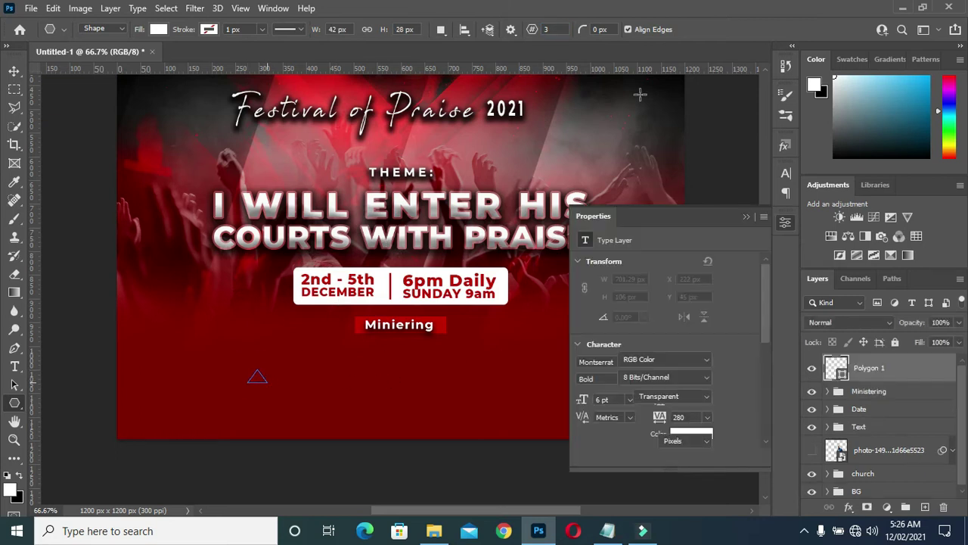
{"action": "left_click", "coordinate": [746, 218]}
Step: Rotate the triangle to point right and position it under the Miniering label as a bullet
{"action": "left_click", "coordinate": [13, 70]}
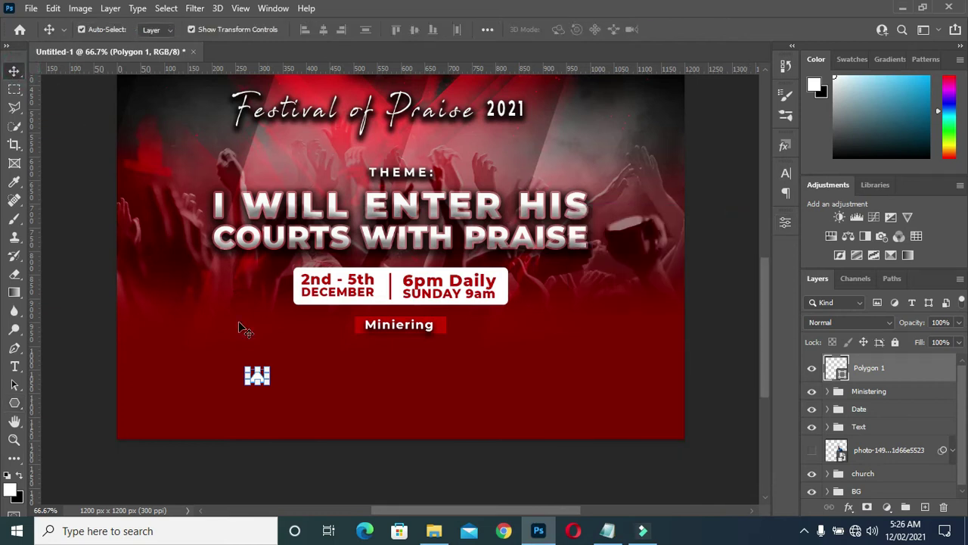
{"action": "left_click_drag", "start_coordinate": [275, 360], "coordinate": [280, 401]}
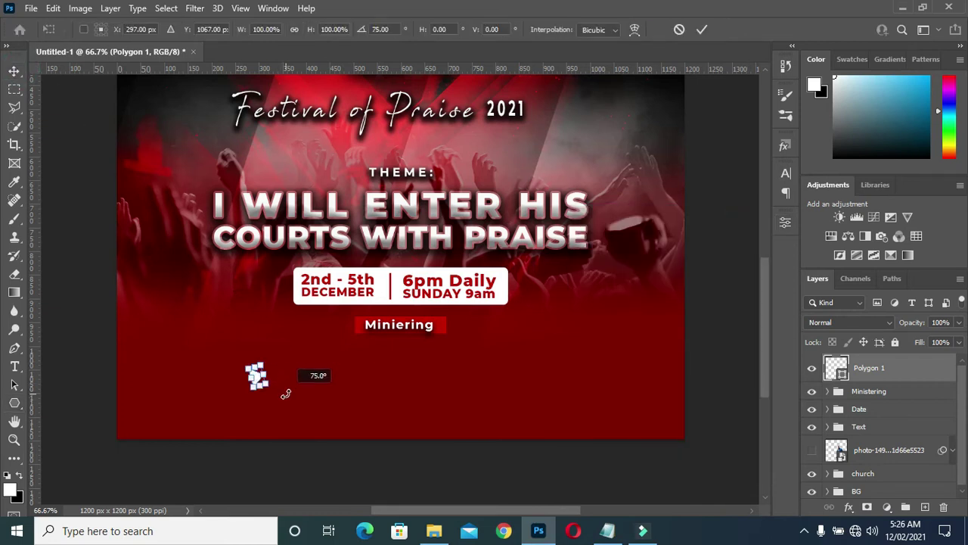
{"action": "key", "text": "Return"}
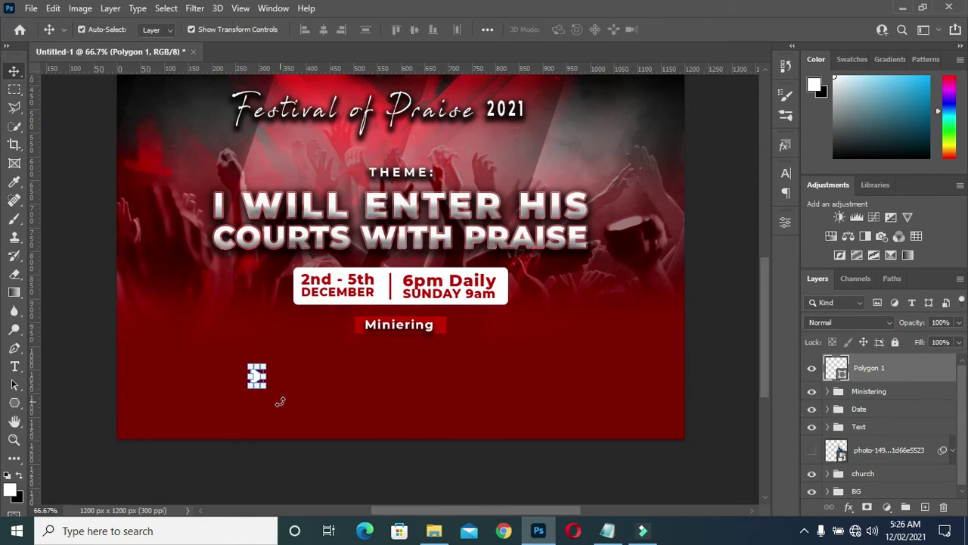
{"action": "mouse_move", "coordinate": [258, 382]}
{"action": "left_mouse_down"}
{"action": "mouse_move", "coordinate": [256, 361]}
{"action": "mouse_move", "coordinate": [294, 359]}
{"action": "mouse_move", "coordinate": [262, 361]}
{"action": "left_mouse_up"}
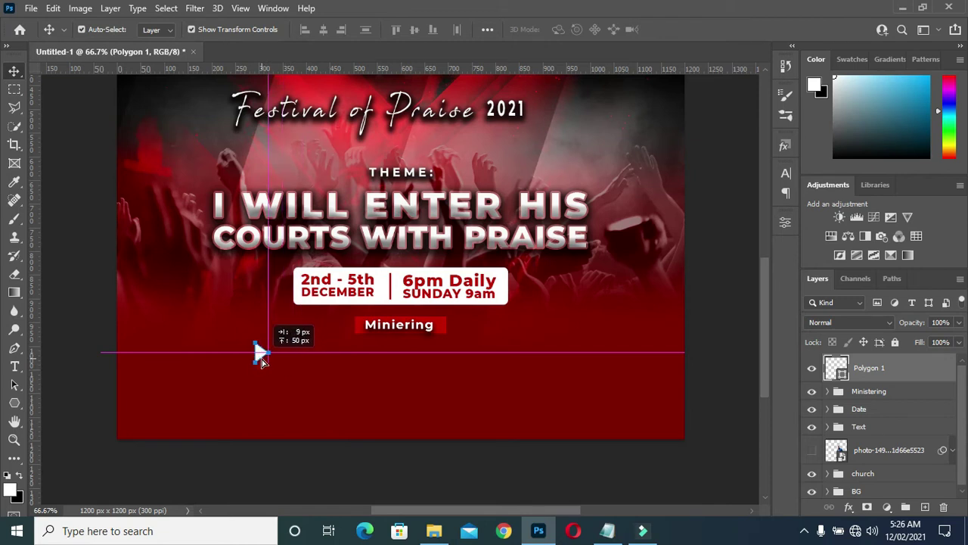
{"action": "left_click_drag", "start_coordinate": [262, 361], "coordinate": [289, 361]}
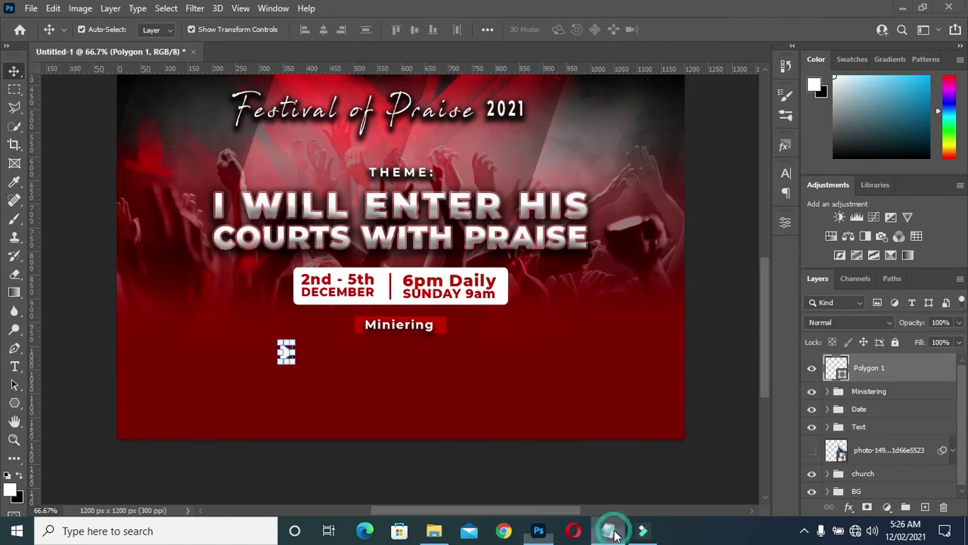
{"action": "left_click", "coordinate": [610, 530]}
{"action": "left_click_drag", "start_coordinate": [338, 385], "coordinate": [140, 388]}
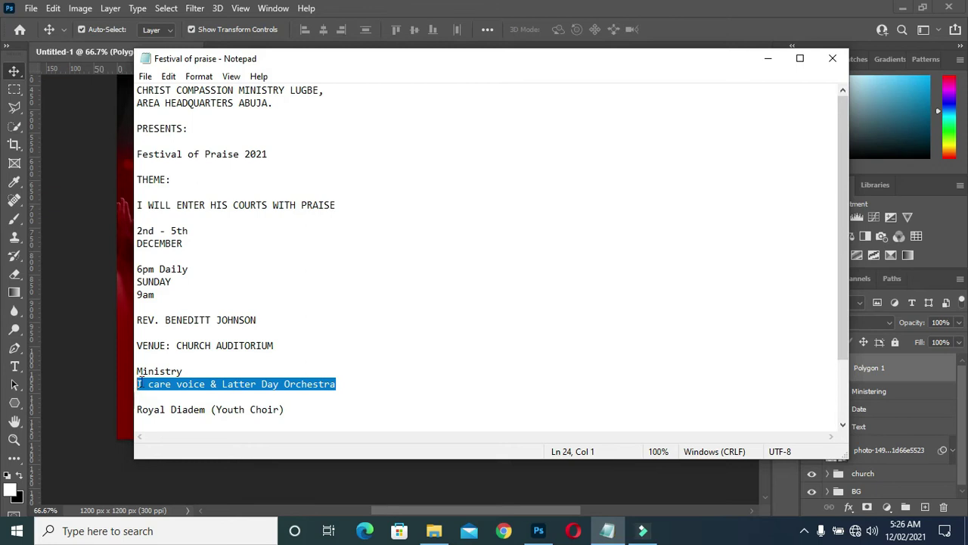
Step: Duplicate the Miniering text out of its group and place the copy beside the triangle
{"action": "left_click", "coordinate": [769, 58]}
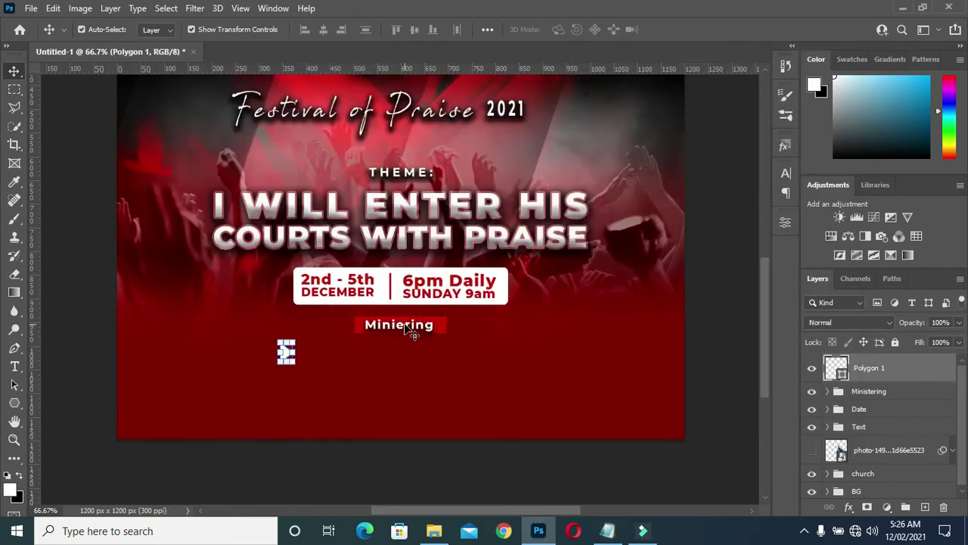
{"action": "left_click", "coordinate": [409, 328]}
{"action": "key", "text": "ctrl+j"}
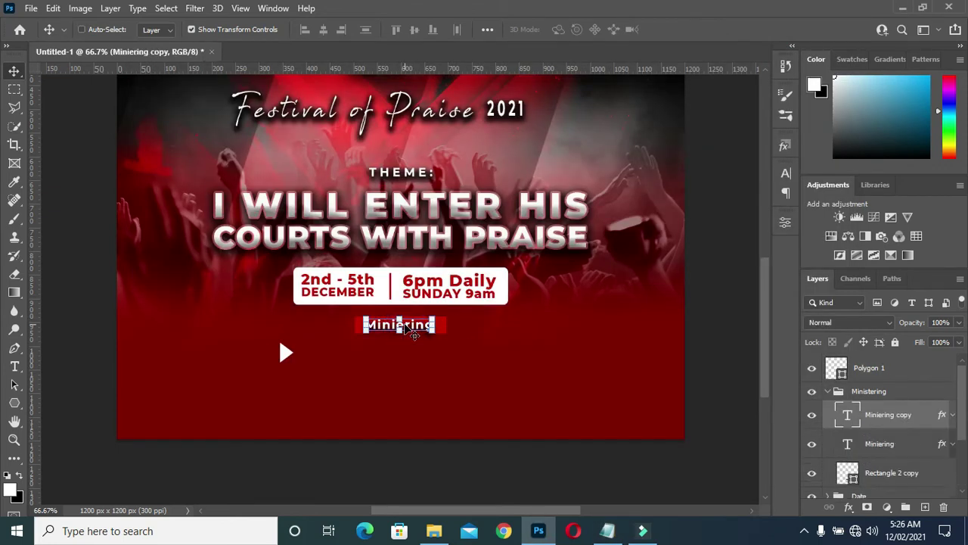
{"action": "left_click_drag", "start_coordinate": [898, 421], "coordinate": [832, 393]}
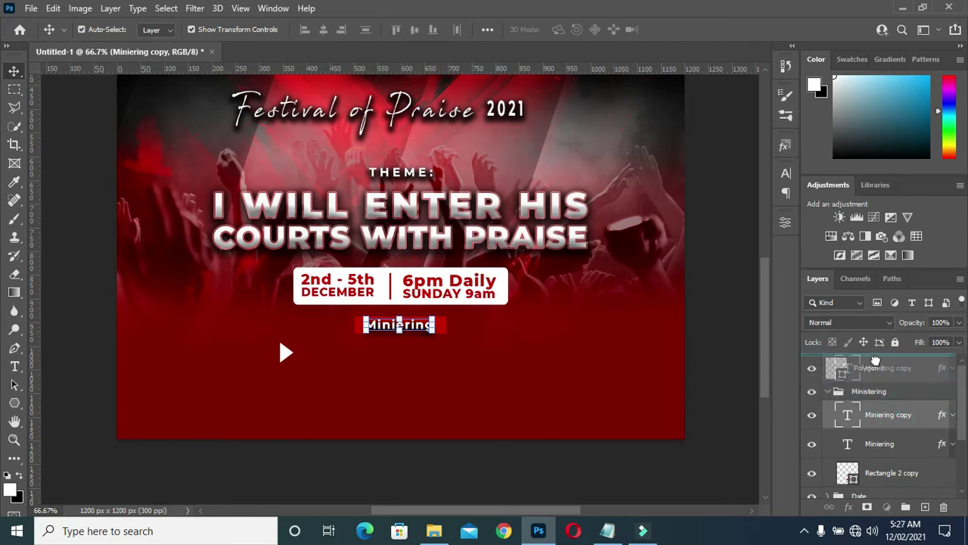
{"action": "left_click", "coordinate": [828, 421]}
{"action": "left_click_drag", "start_coordinate": [386, 330], "coordinate": [329, 360]}
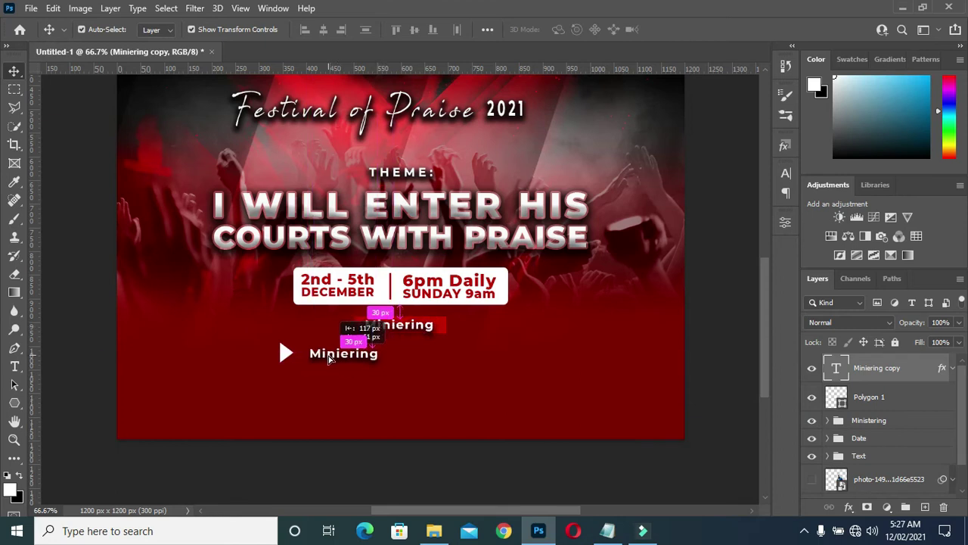
Step: Replace the copied text with 'I care voice & Latter Day Orchestra'
{"action": "key", "text": "t"}
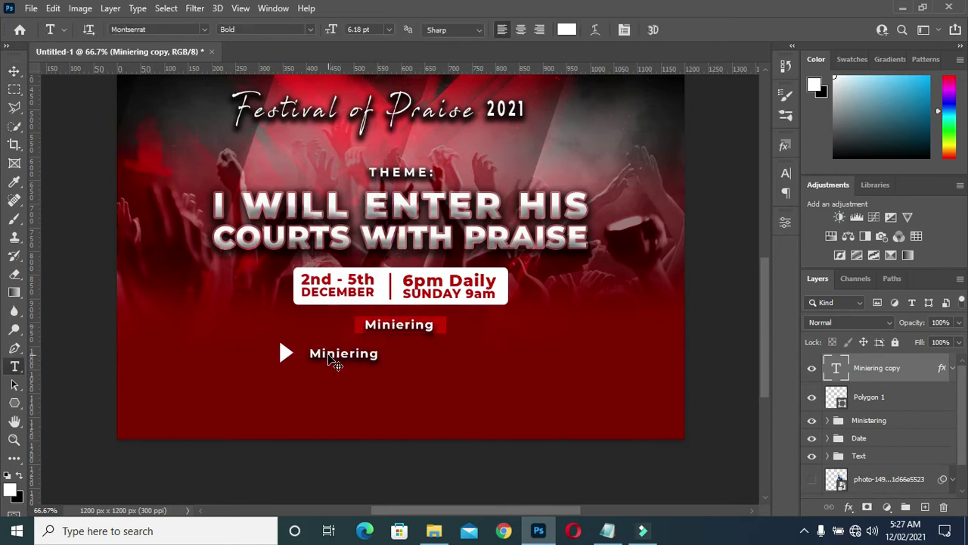
{"action": "left_click", "coordinate": [335, 353]}
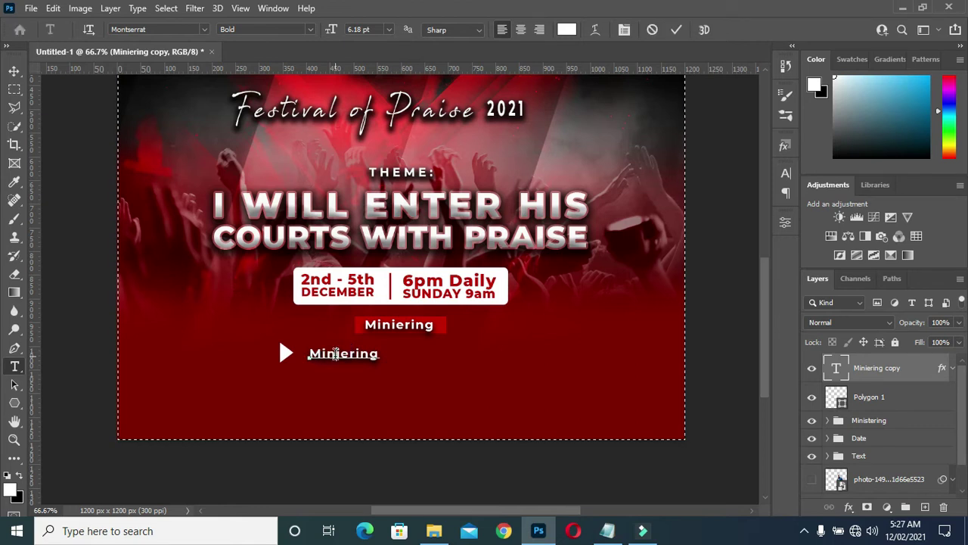
{"action": "key", "text": "ctrl+a"}
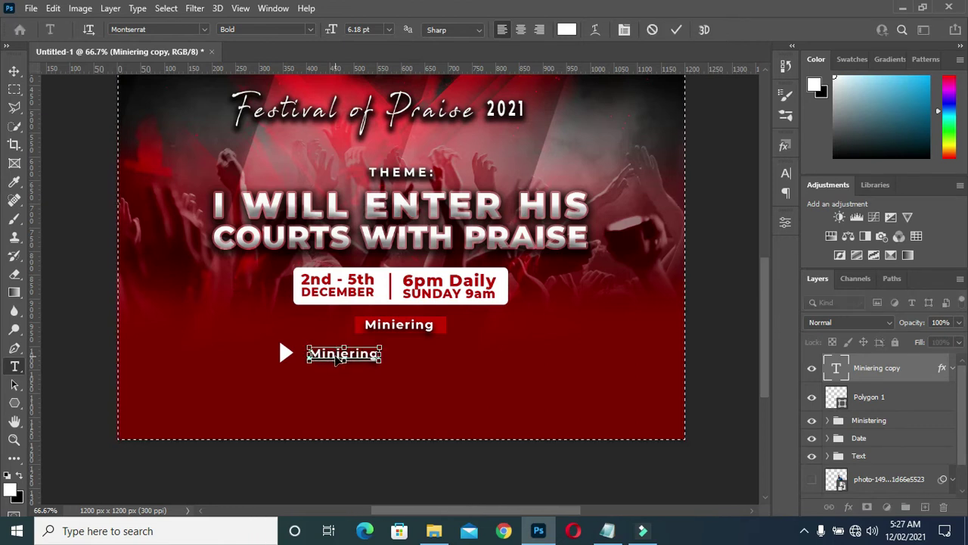
{"action": "type", "text": "J care voice & Latter Day Orchestra"}
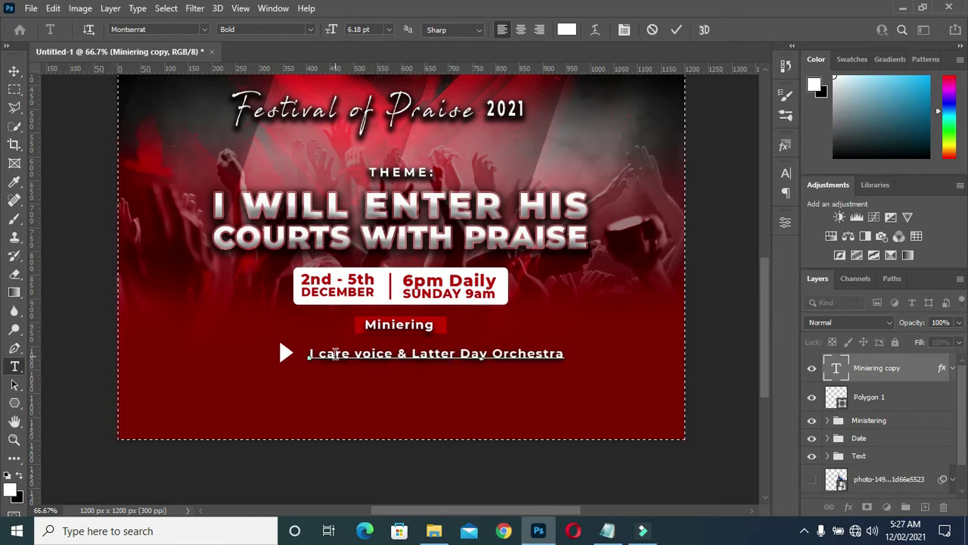
{"action": "left_click", "coordinate": [677, 29]}
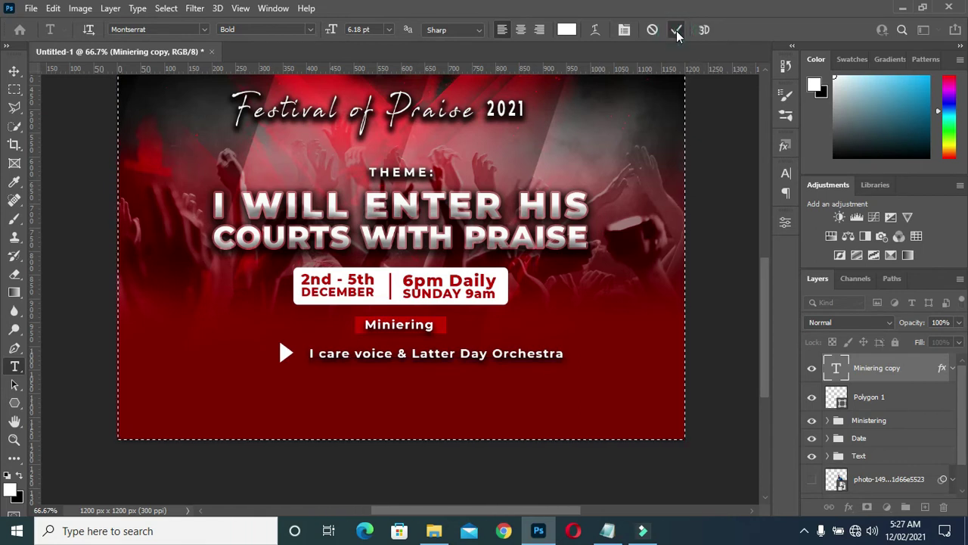
{"action": "key", "text": "ctrl+d"}
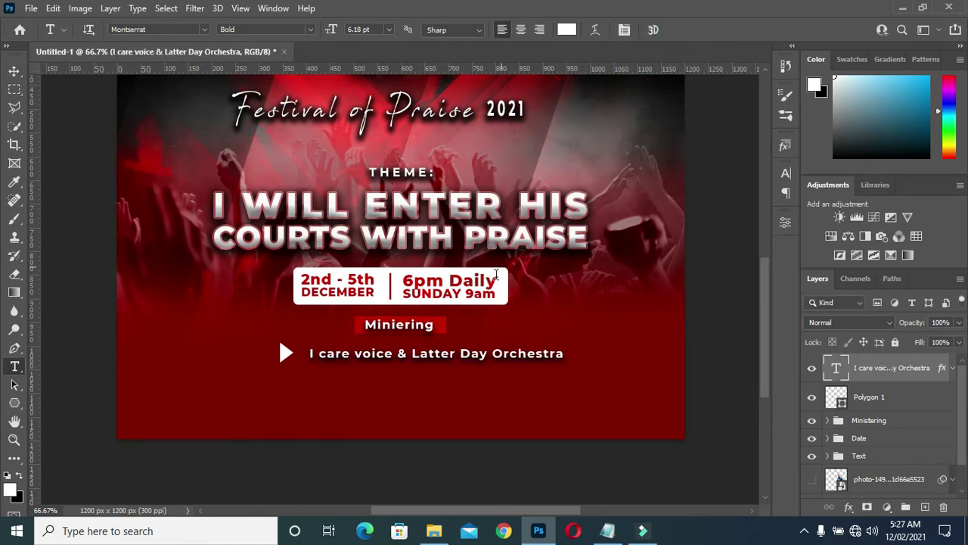
{"action": "left_click", "coordinate": [14, 70]}
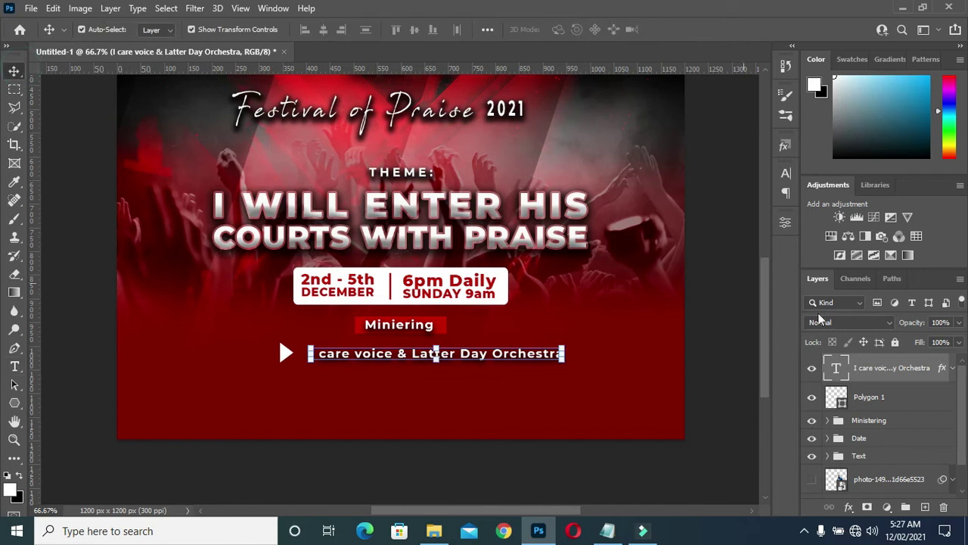
Step: Adjust the bullet line's position, then duplicate it as a second bullet just below
{"action": "left_click", "coordinate": [878, 397], "text": "ctrl"}
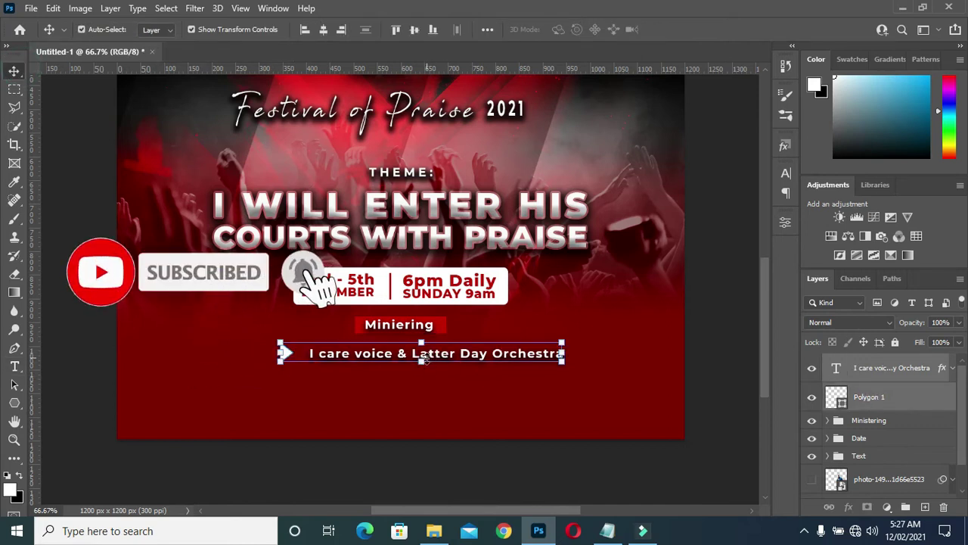
{"action": "key", "text": "ctrl+t"}
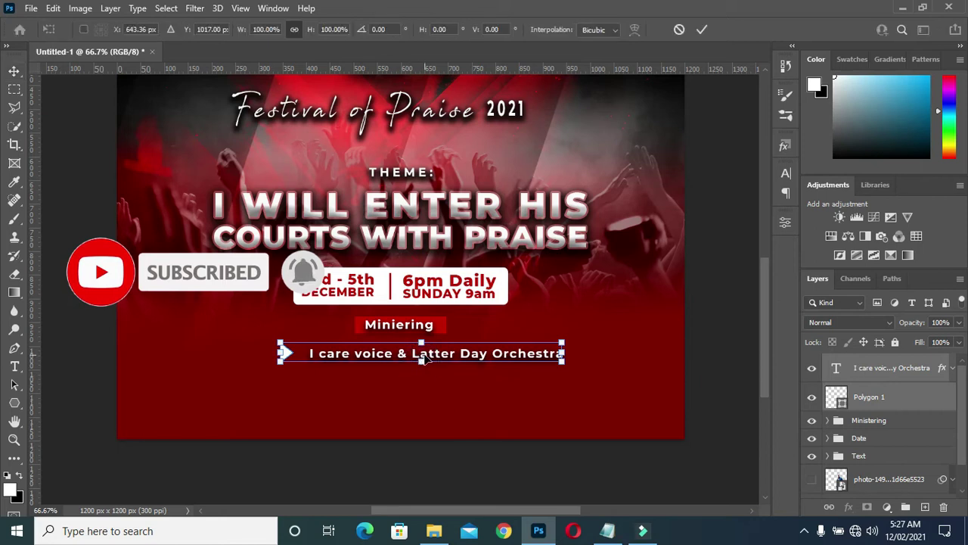
{"action": "left_click_drag", "start_coordinate": [426, 357], "coordinate": [366, 360]}
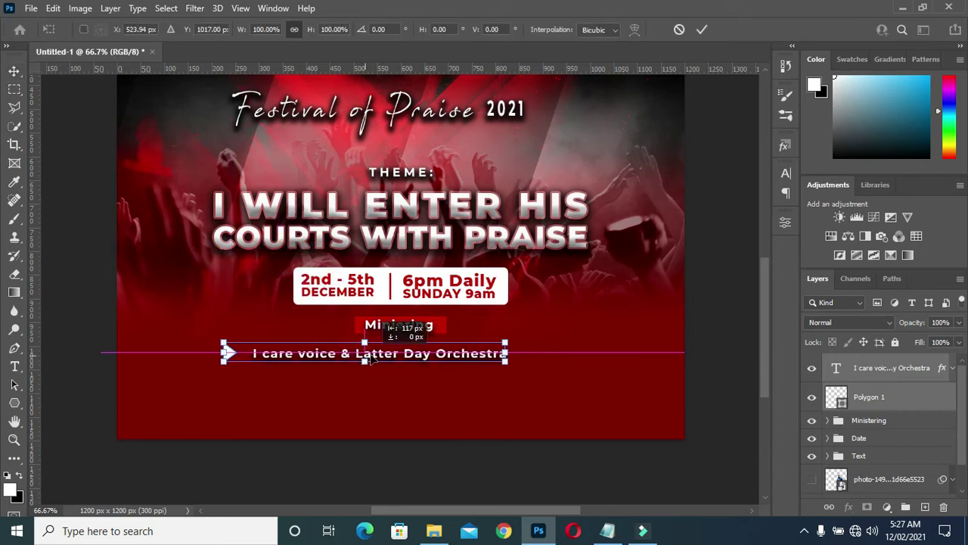
{"action": "left_click_drag", "start_coordinate": [366, 360], "coordinate": [370, 358]}
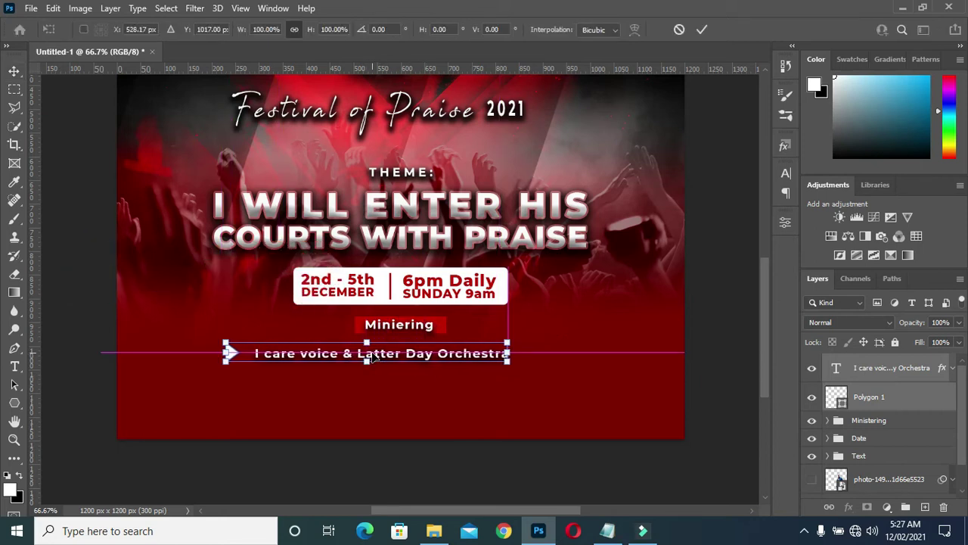
{"action": "left_click", "coordinate": [702, 29]}
{"action": "key", "text": "ctrl+j"}
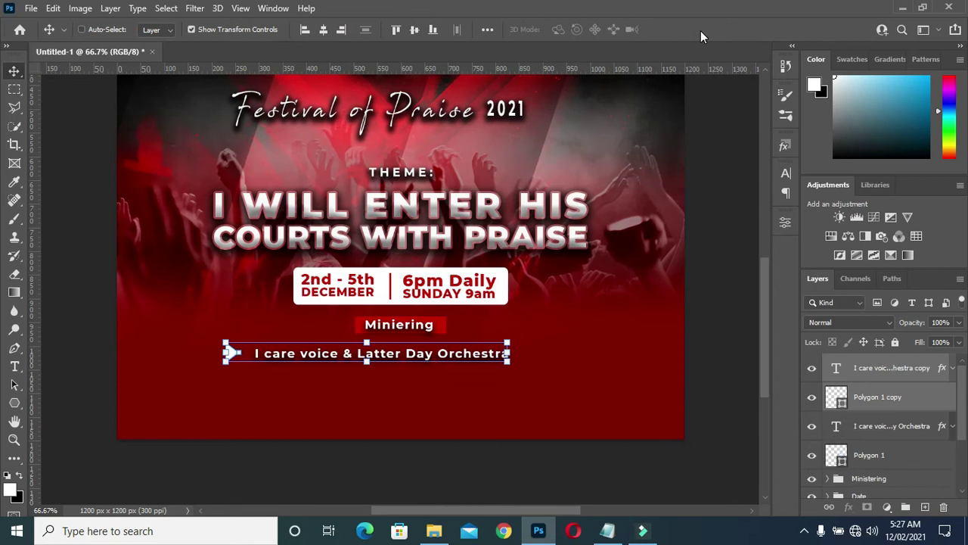
{"action": "left_click_drag", "start_coordinate": [379, 360], "coordinate": [381, 387]}
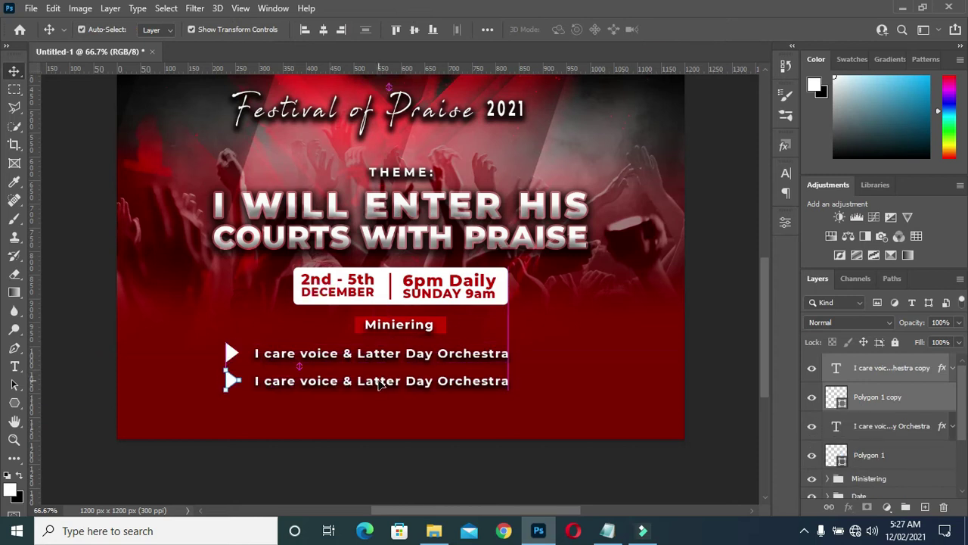
{"action": "left_click", "coordinate": [691, 277]}
Step: Copy the Royal Diadem (Youth Choir) line from the flyer notes
{"action": "left_click", "coordinate": [608, 531]}
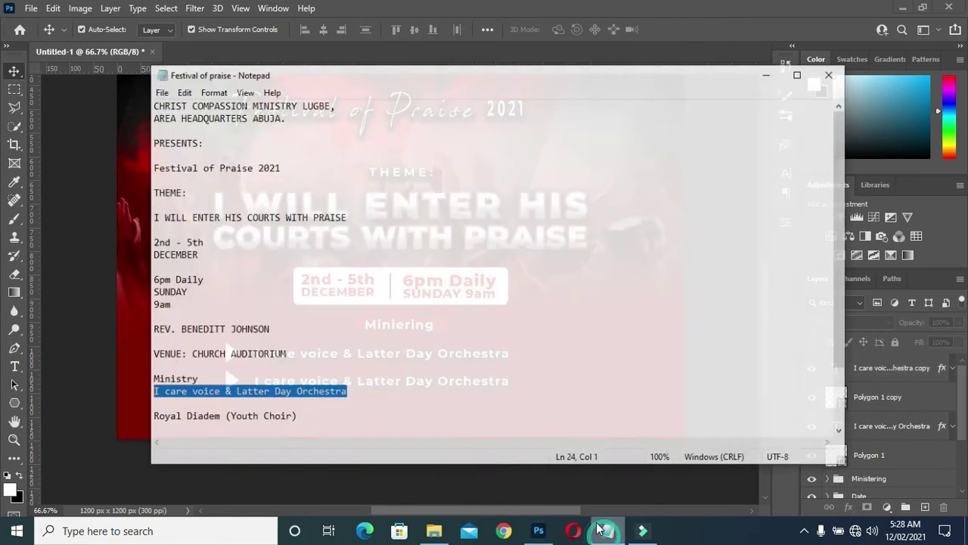
{"action": "left_click_drag", "start_coordinate": [285, 333], "coordinate": [138, 335]}
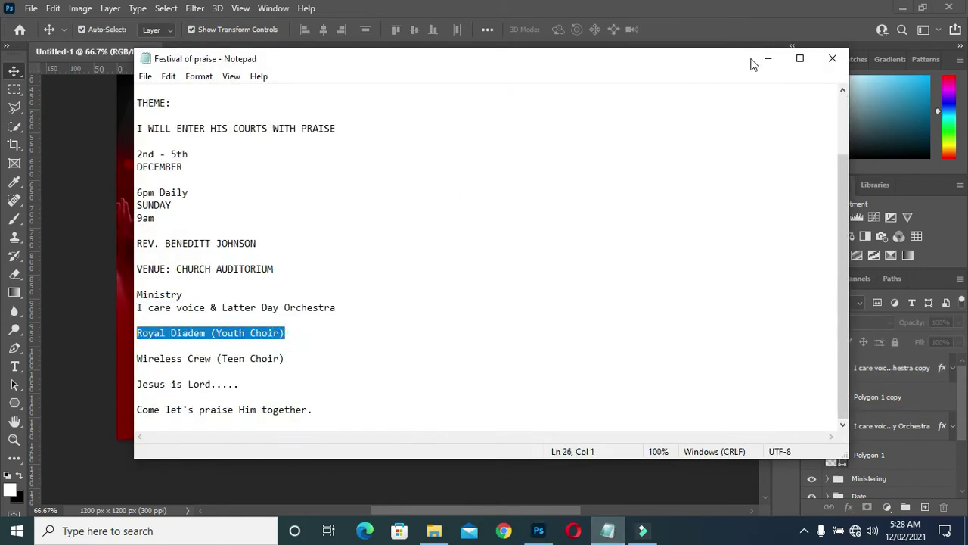
{"action": "left_click", "coordinate": [767, 59]}
{"action": "double_click", "coordinate": [307, 386]}
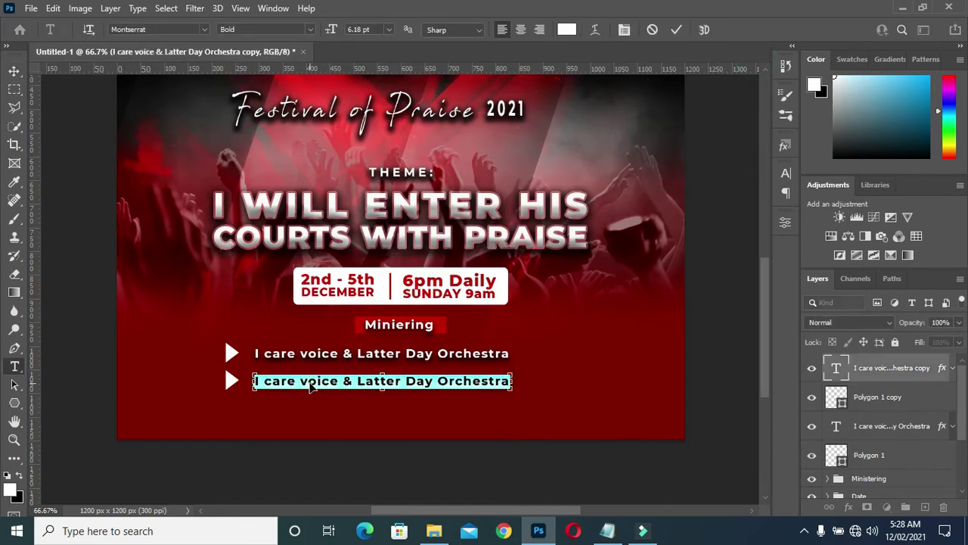
Step: Make the second bullet read Royal Diadem (Youth Choir) and nudge it slightly up
{"action": "key", "text": "ctrl+v"}
{"action": "left_click", "coordinate": [676, 30]}
{"action": "key", "text": "v"}
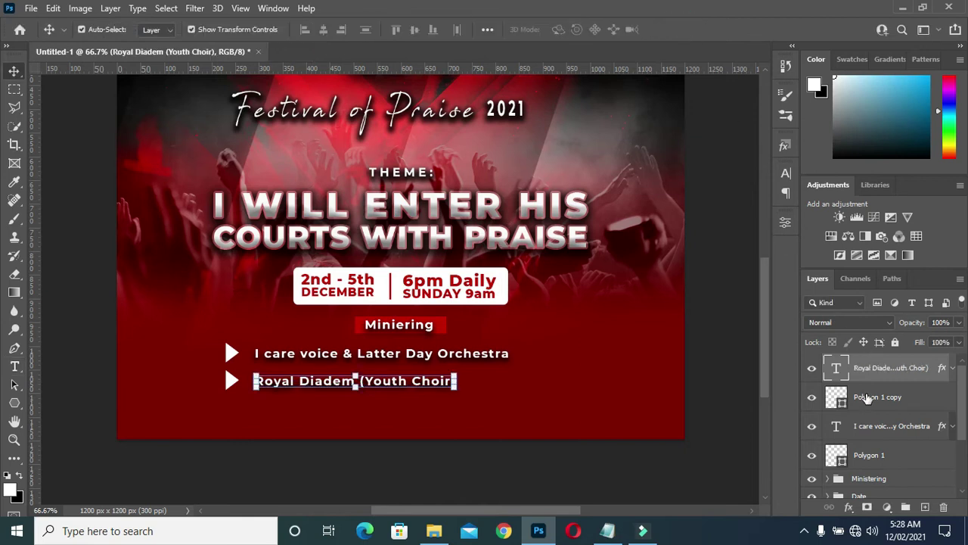
{"action": "left_click", "coordinate": [867, 399], "text": "shift"}
{"action": "key", "text": "Up"}
{"action": "key", "text": "Up"}
{"action": "key", "text": "Up"}
{"action": "left_click", "coordinate": [737, 359]}
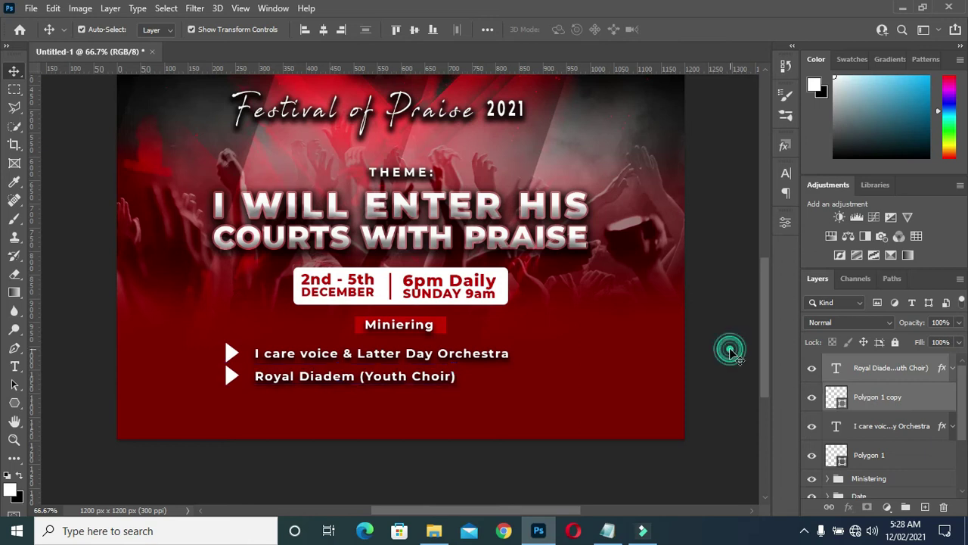
Step: Duplicate the Royal Diadem text and its triangle as a third bullet below
{"action": "left_click", "coordinate": [893, 396]}
{"action": "double_click", "coordinate": [893, 377]}
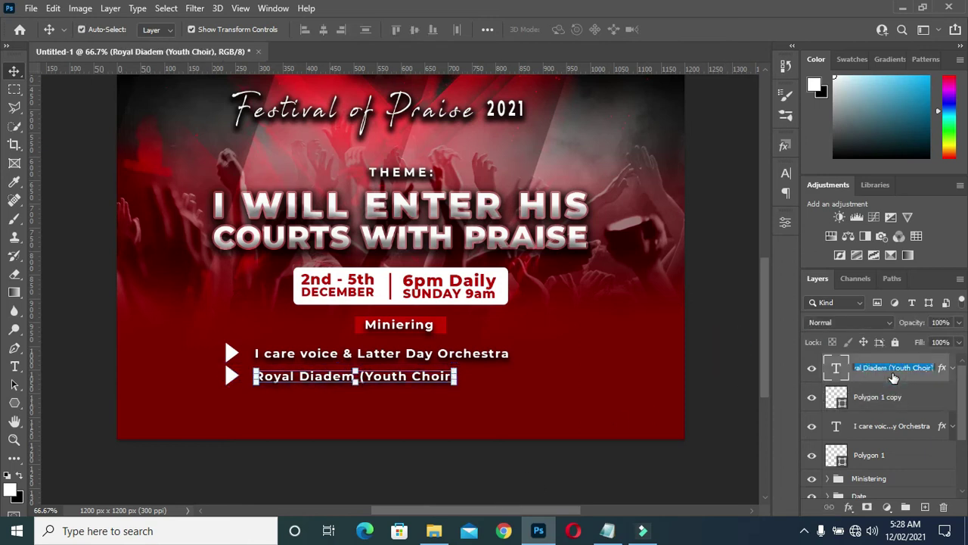
{"action": "left_click", "coordinate": [839, 378]}
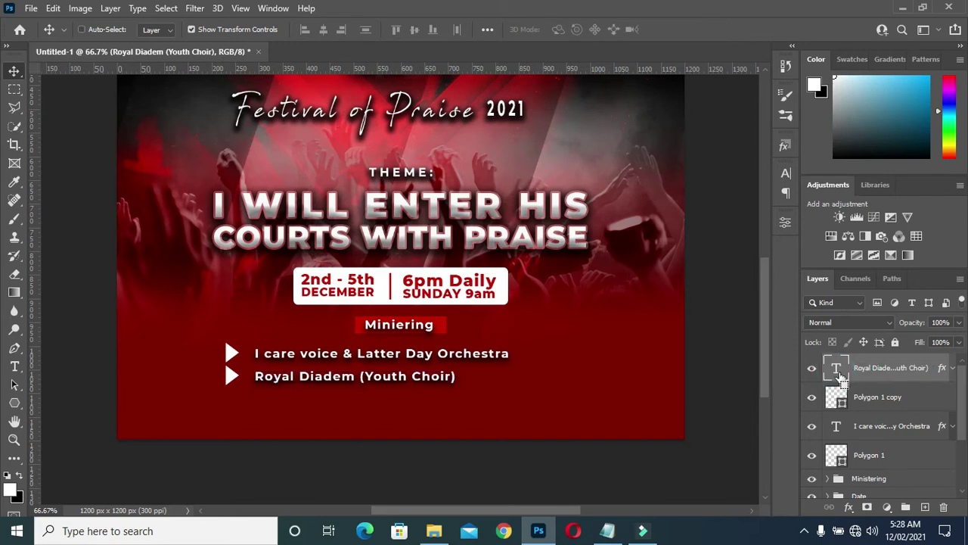
{"action": "left_click", "coordinate": [870, 371]}
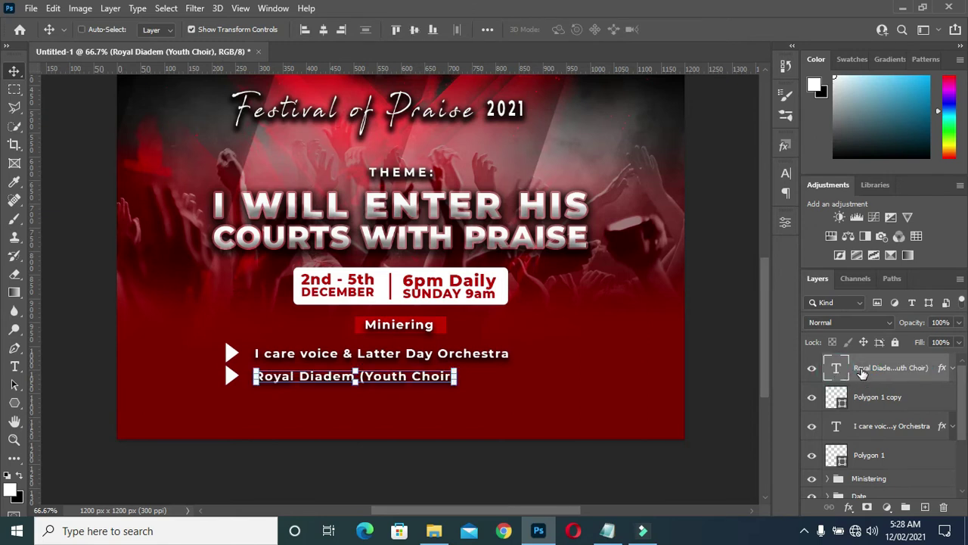
{"action": "left_click", "coordinate": [875, 401], "text": "shift"}
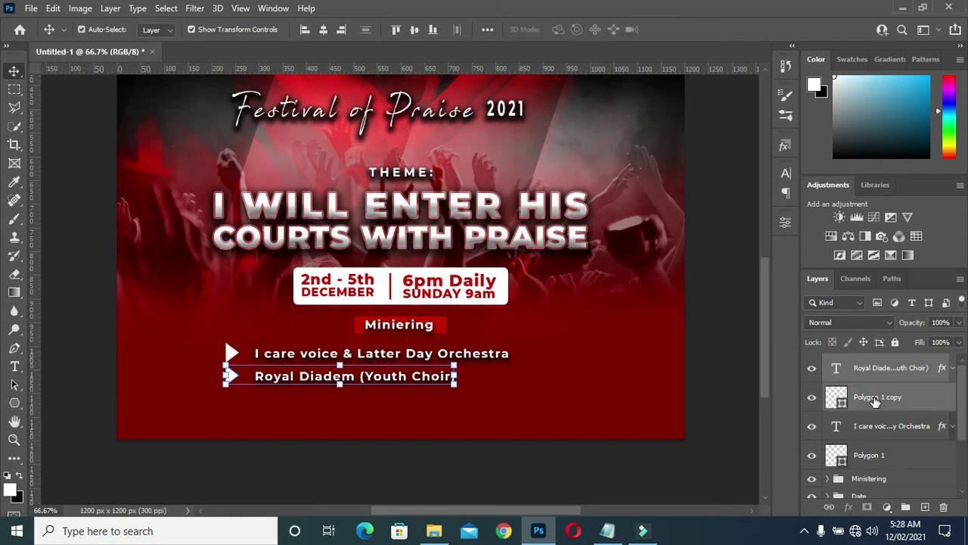
{"action": "key", "text": "ctrl+j"}
{"action": "key", "text": "Down"}
{"action": "key", "text": "Down"}
{"action": "key", "text": "Down"}
{"action": "key", "text": "Down"}
{"action": "key", "text": "Down"}
{"action": "key", "text": "Down"}
{"action": "key", "text": "Down"}
{"action": "key", "text": "Down"}
{"action": "key", "text": "Down"}
{"action": "key", "text": "Down"}
{"action": "key", "text": "Down"}
{"action": "key", "text": "Down"}
{"action": "key", "text": "Down"}
{"action": "key", "text": "Down"}
{"action": "key", "text": "Down"}
{"action": "key", "text": "Down"}
{"action": "key", "text": "Down"}
{"action": "key", "text": "Down"}
{"action": "key", "text": "Down"}
{"action": "key", "text": "Down"}
{"action": "key", "text": "Down"}
{"action": "key", "text": "Down"}
{"action": "key", "text": "Down"}
{"action": "key", "text": "Down"}
{"action": "key", "text": "Down"}
{"action": "key", "text": "Down"}
{"action": "key", "text": "Down"}
{"action": "key", "text": "Down"}
{"action": "key", "text": "Down"}
{"action": "key", "text": "Down"}
{"action": "key", "text": "Down"}
{"action": "key", "text": "Down"}
{"action": "key", "text": "Down"}
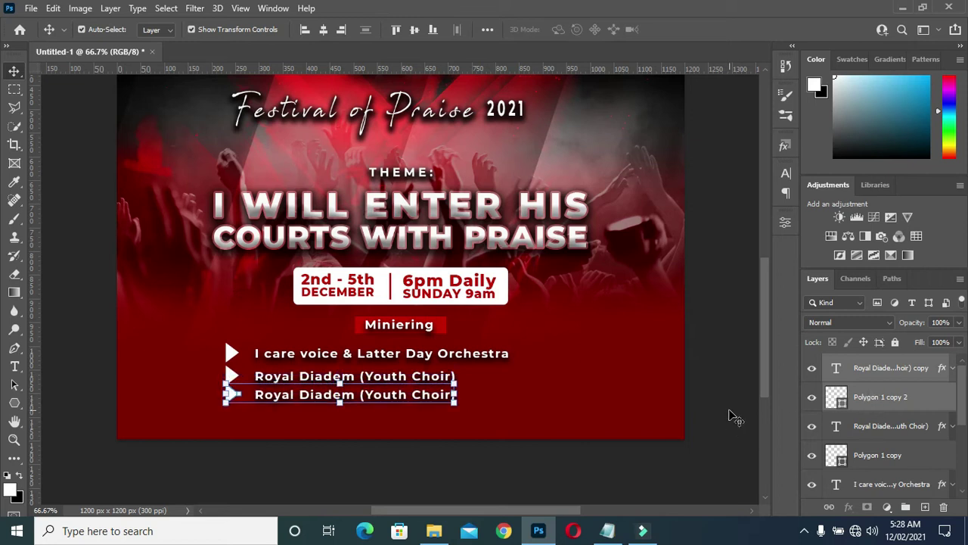
Step: Nudge the third bullet line slightly lower
{"action": "left_click", "coordinate": [729, 411]}
{"action": "left_click", "coordinate": [893, 397]}
{"action": "left_click", "coordinate": [891, 368], "text": "shift"}
{"action": "key", "text": "Down"}
{"action": "key", "text": "Down"}
{"action": "key", "text": "Down"}
{"action": "key", "text": "Down"}
{"action": "left_click", "coordinate": [705, 367]}
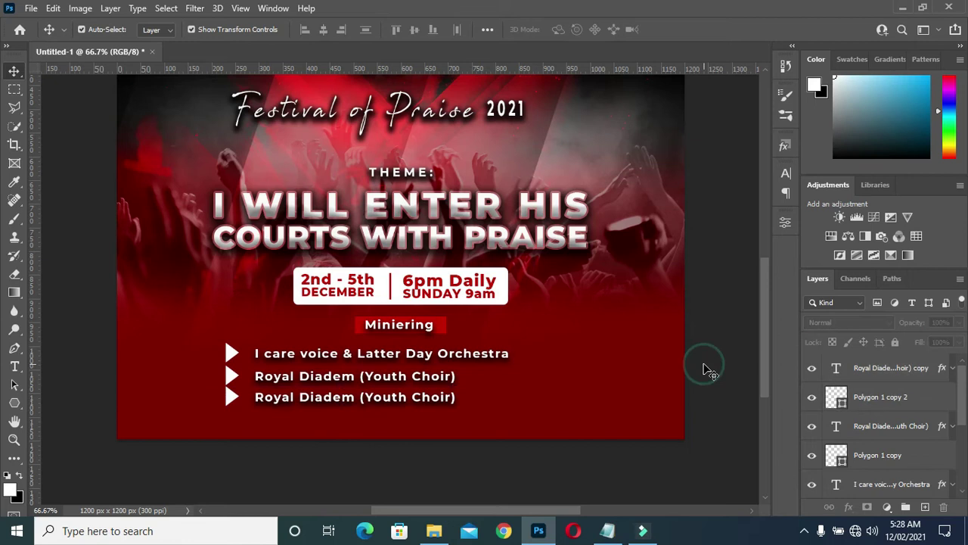
Step: Replace the third line's text with Wireless Crew (Teen Choir) from the notes
{"action": "left_click", "coordinate": [860, 369]}
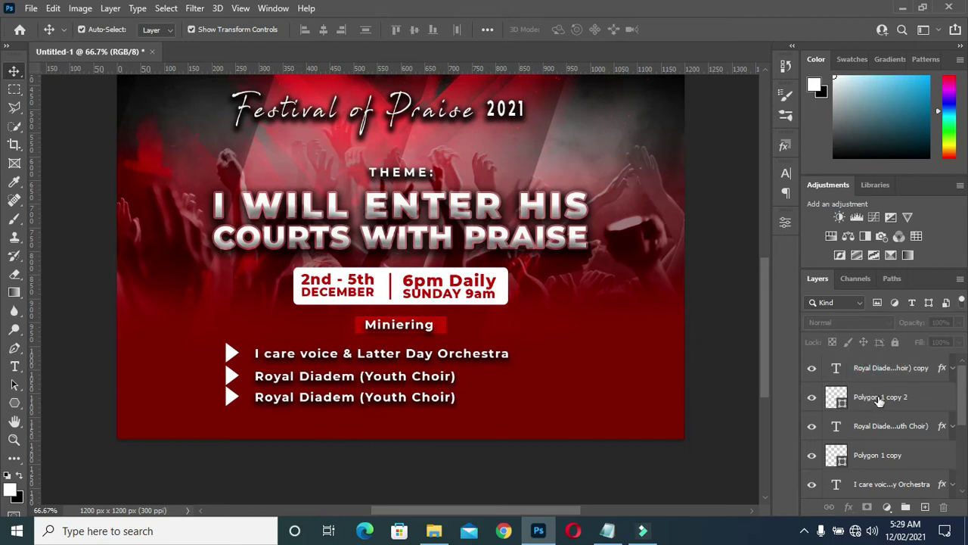
{"action": "left_click", "coordinate": [878, 401], "text": "shift"}
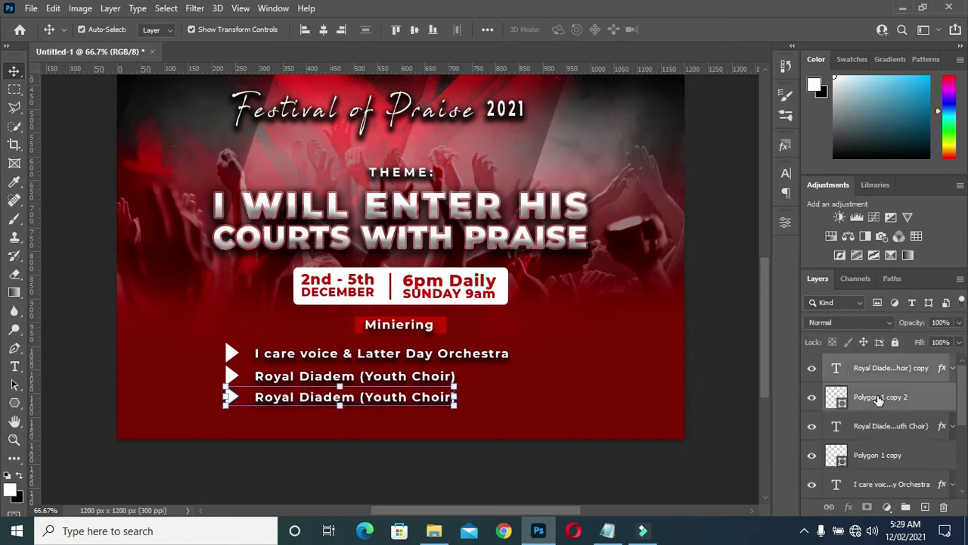
{"action": "left_click", "coordinate": [718, 360], "text": "ctrl"}
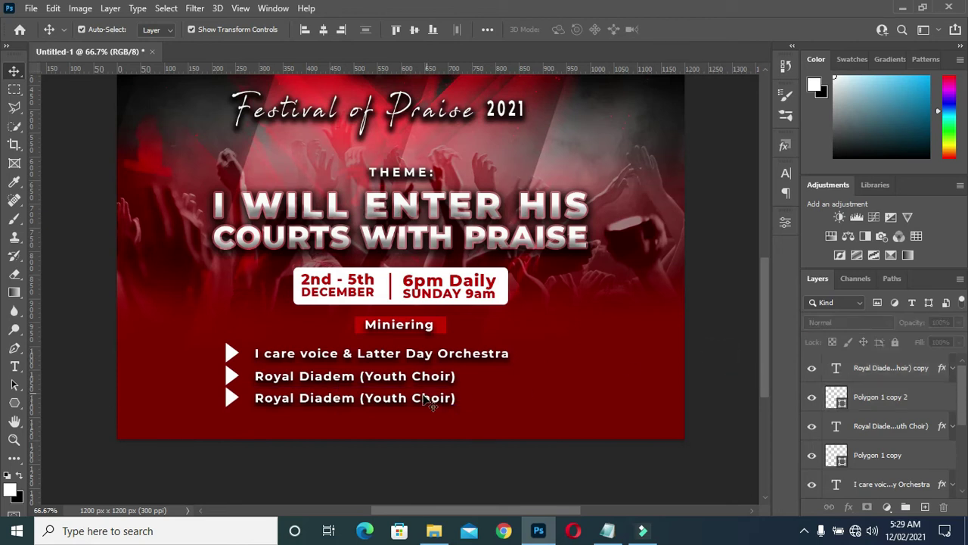
{"action": "left_click", "coordinate": [399, 401]}
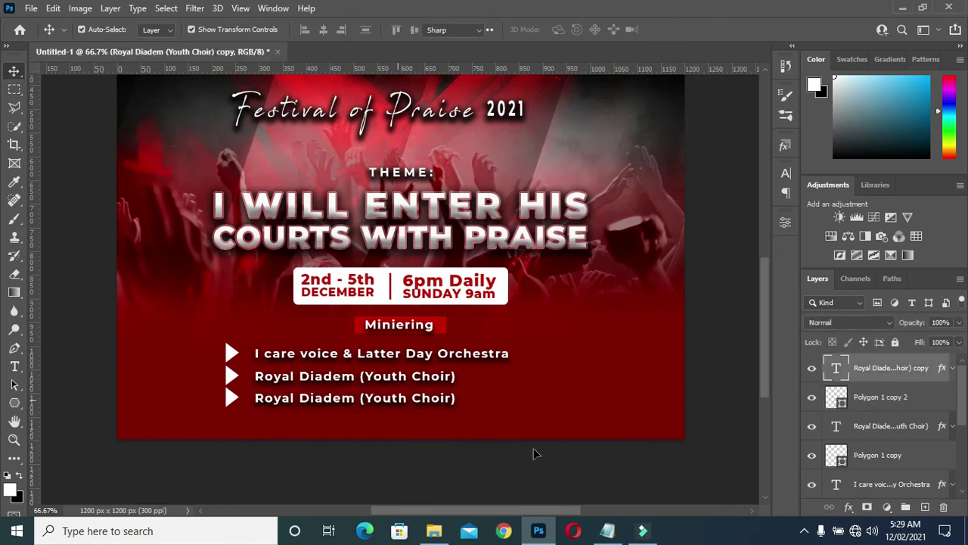
{"action": "key", "text": "Return"}
{"action": "left_click", "coordinate": [607, 531]}
{"action": "left_click_drag", "start_coordinate": [286, 360], "coordinate": [136, 360]}
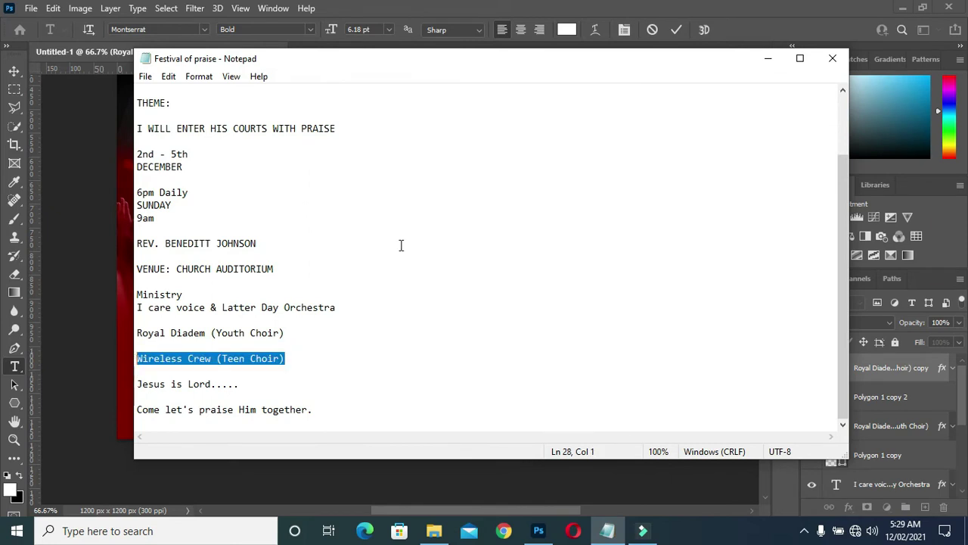
{"action": "left_click", "coordinate": [768, 58]}
{"action": "key", "text": "ctrl+v"}
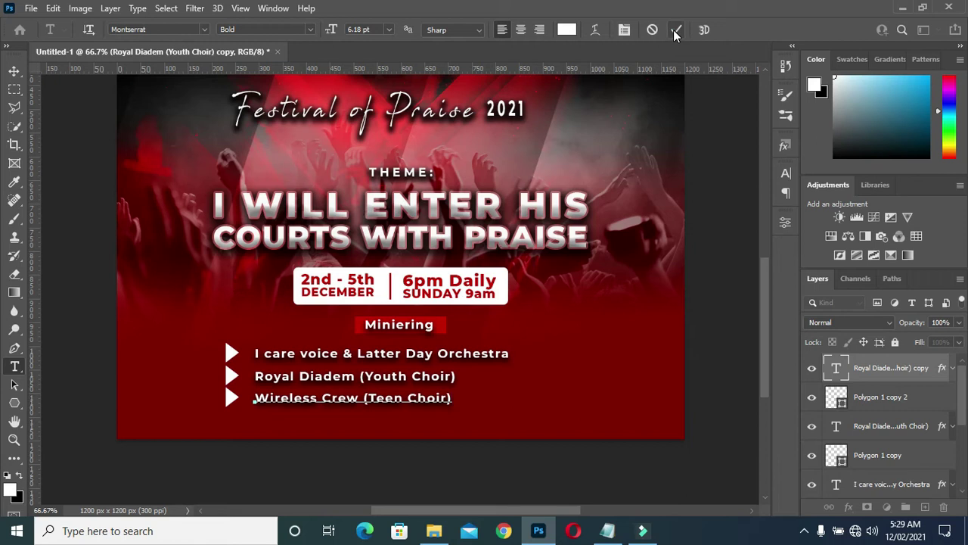
Step: Commit the Wireless Crew (Teen Choir) text and select the Text group of header layers
{"action": "left_click", "coordinate": [676, 29]}
{"action": "key", "text": "v"}
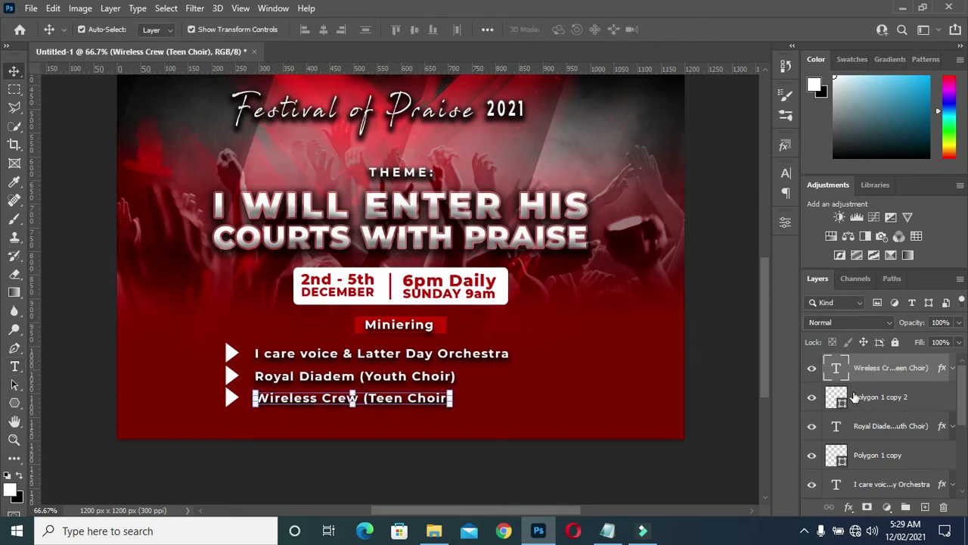
{"action": "scroll", "coordinate": [855, 393], "scroll_direction": "down", "scroll_amount": 1}
{"action": "scroll", "coordinate": [855, 389], "scroll_direction": "down", "scroll_amount": 1}
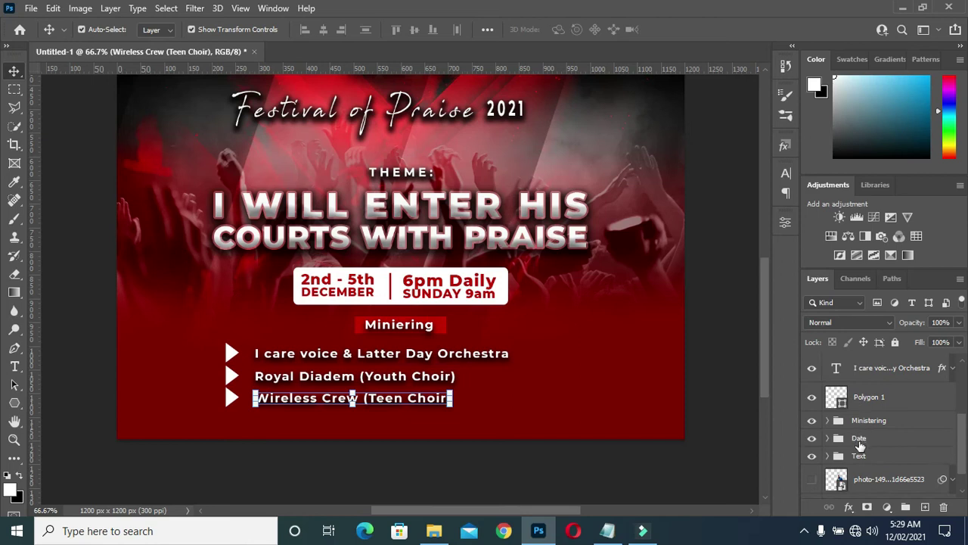
{"action": "left_click", "coordinate": [858, 455]}
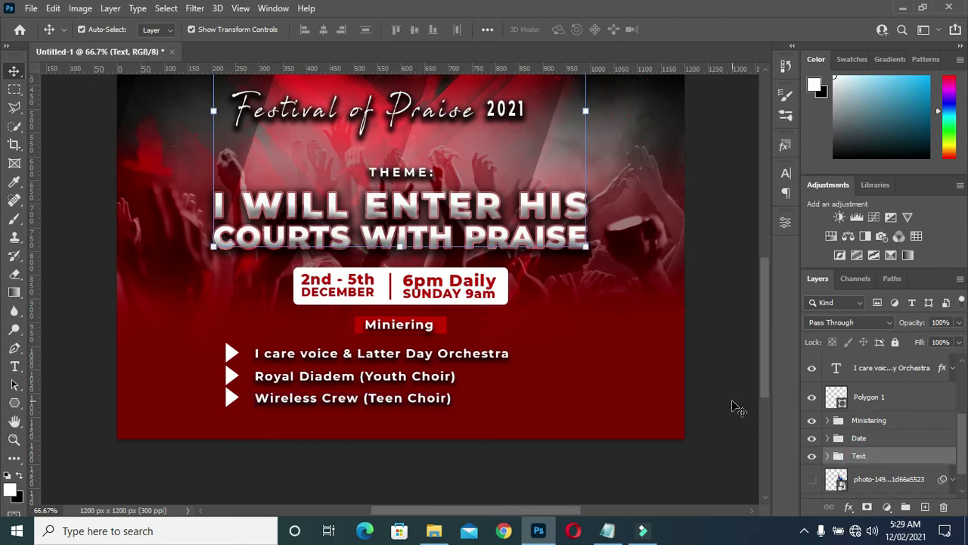
{"action": "key", "text": "ctrl+0"}
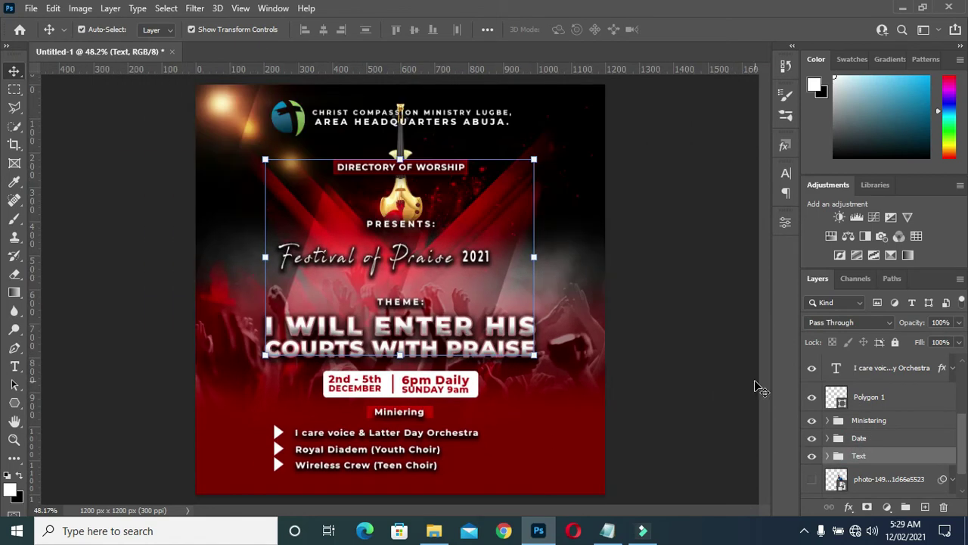
Step: Nudge the Text group up and select the three theme layers, including COURTS WITH PRAISE
{"action": "key", "text": "Up"}
{"action": "key", "text": "Up"}
{"action": "key", "text": "Up"}
{"action": "key", "text": "Up"}
{"action": "key", "text": "Up"}
{"action": "key", "text": "Up"}
{"action": "key", "text": "Up"}
{"action": "key", "text": "Up"}
{"action": "key", "text": "Up"}
{"action": "key", "text": "Up"}
{"action": "key", "text": "Up"}
{"action": "key", "text": "Up"}
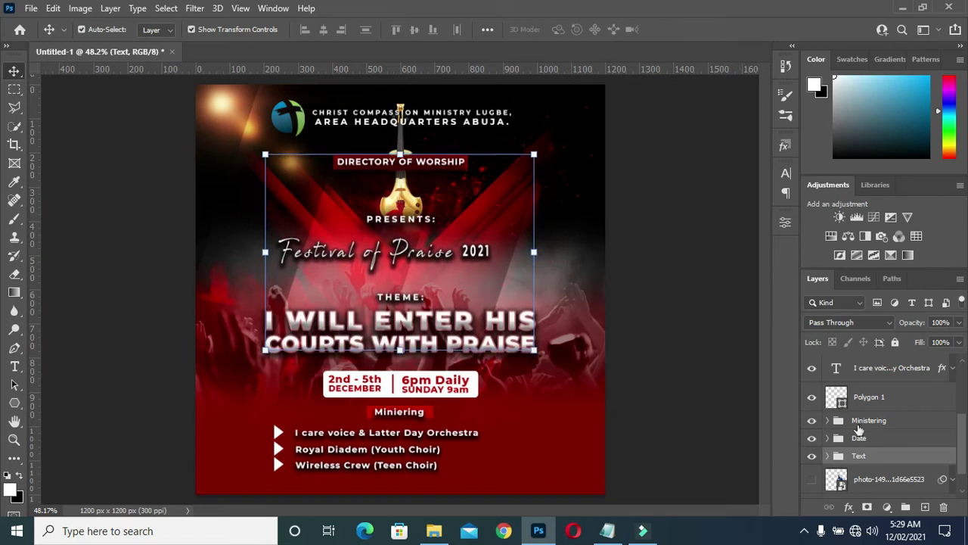
{"action": "left_click", "coordinate": [829, 459]}
{"action": "scroll", "coordinate": [862, 459], "scroll_direction": "down", "scroll_amount": 5}
{"action": "scroll", "coordinate": [884, 459], "scroll_direction": "up", "scroll_amount": 3}
{"action": "scroll", "coordinate": [889, 386], "scroll_direction": "up", "scroll_amount": 2}
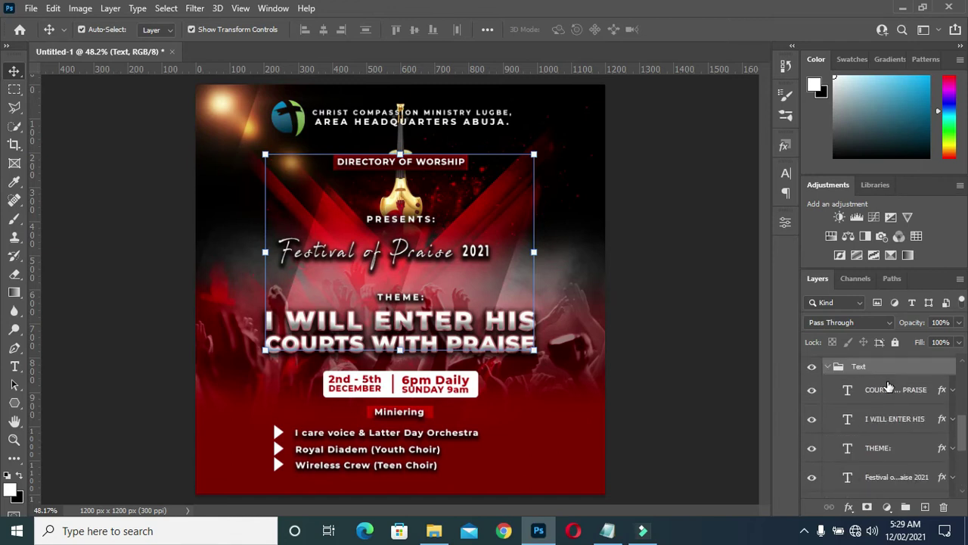
{"action": "left_click", "coordinate": [888, 390]}
{"action": "key", "text": "alt+bracketleft"}
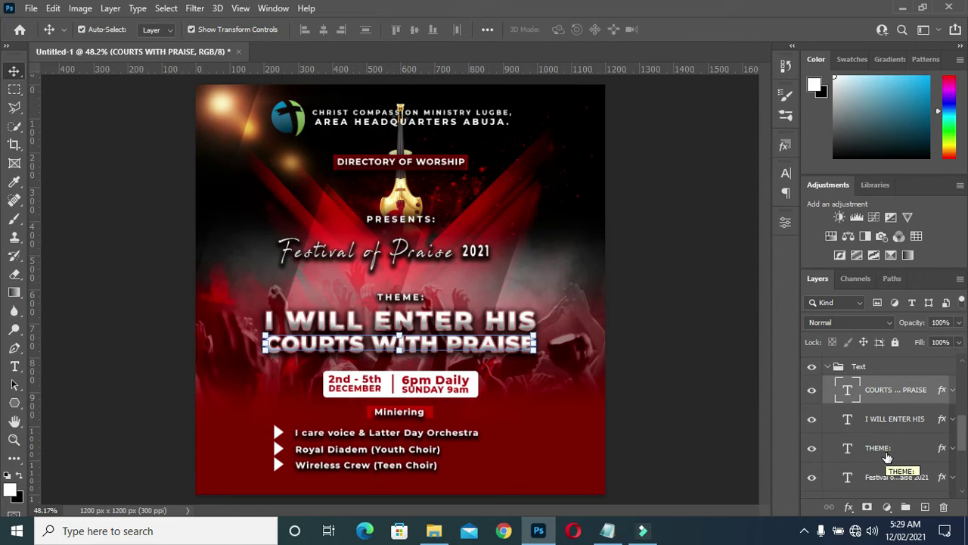
{"action": "left_click", "coordinate": [885, 448], "text": "shift"}
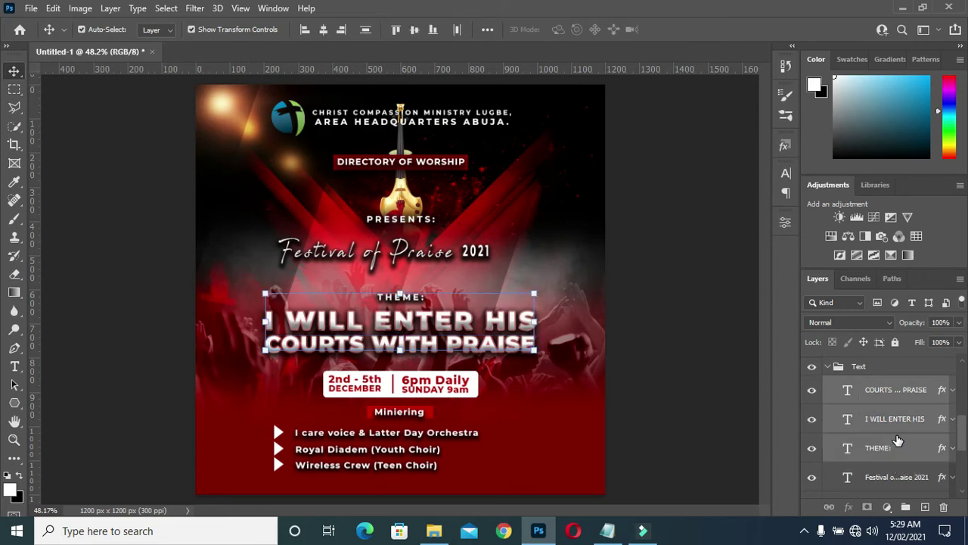
{"action": "scroll", "coordinate": [898, 440], "scroll_direction": "down", "scroll_amount": 2}
{"action": "scroll", "coordinate": [898, 440], "scroll_direction": "up", "scroll_amount": 3}
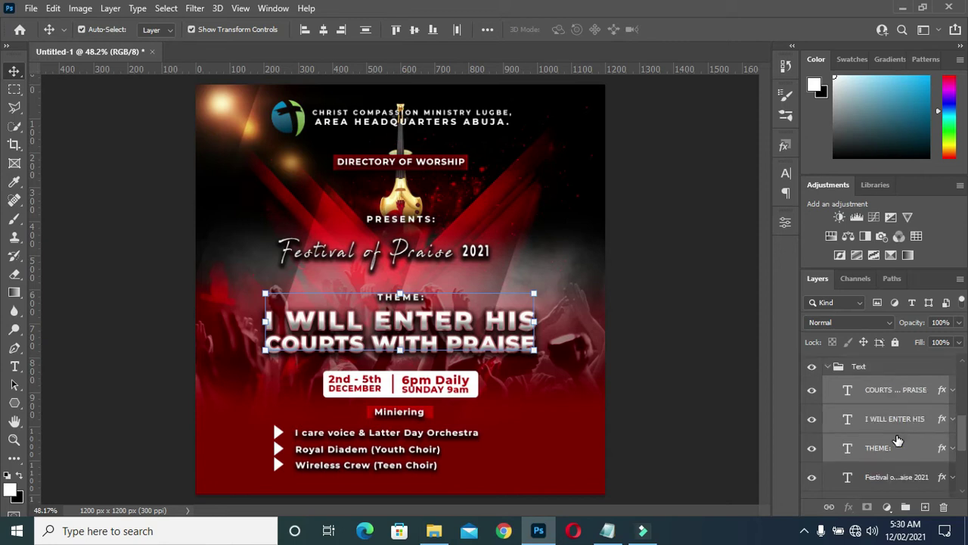
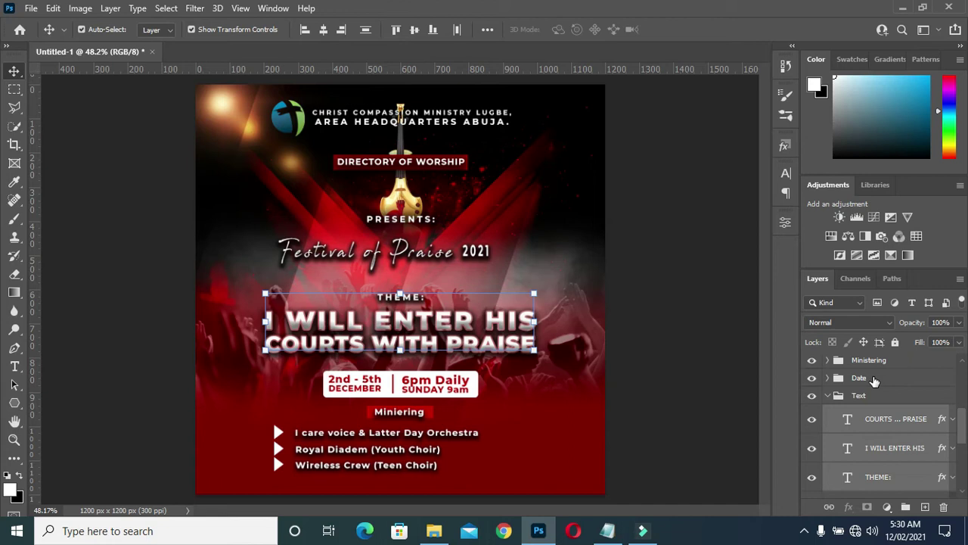
Step: Nudge the theme text up and move the Date and Miniering groups higher
{"action": "key", "text": "Up"}
{"action": "key", "text": "Up"}
{"action": "key", "text": "Up"}
{"action": "key", "text": "Up"}
{"action": "key", "text": "Up"}
{"action": "key", "text": "Up"}
{"action": "key", "text": "Up"}
{"action": "key", "text": "Up"}
{"action": "key", "text": "Up"}
{"action": "key", "text": "Up"}
{"action": "key", "text": "Up"}
{"action": "key", "text": "Up"}
{"action": "key", "text": "Up"}
{"action": "key", "text": "Up"}
{"action": "key", "text": "Up"}
{"action": "key", "text": "Up"}
{"action": "key", "text": "Up"}
{"action": "key", "text": "Up"}
{"action": "key", "text": "Up"}
{"action": "key", "text": "Up"}
{"action": "key", "text": "Up"}
{"action": "key", "text": "Up"}
{"action": "key", "text": "Up"}
{"action": "key", "text": "Up"}
{"action": "key", "text": "Up"}
{"action": "key", "text": "Up"}
{"action": "key", "text": "Up"}
{"action": "key", "text": "Up"}
{"action": "key", "text": "Up"}
{"action": "key", "text": "Up"}
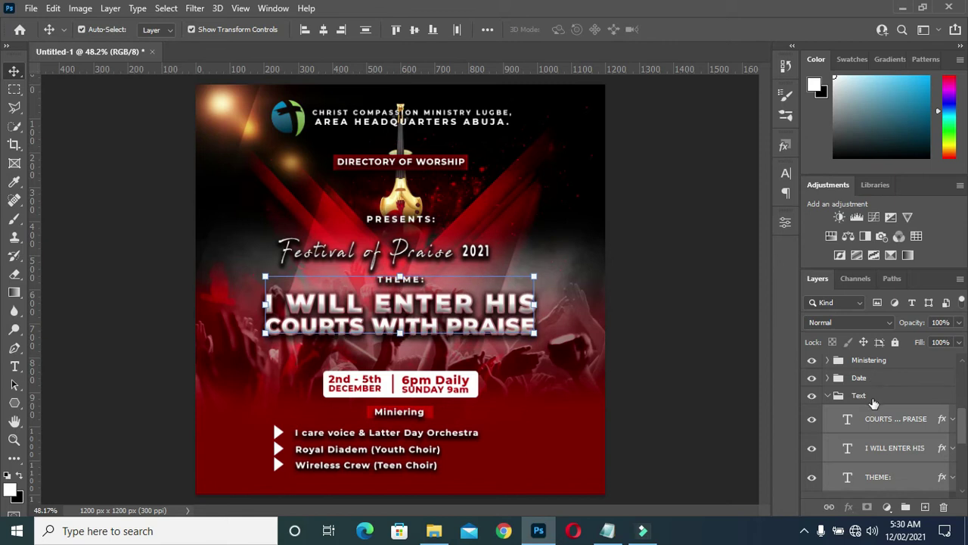
{"action": "left_click", "coordinate": [829, 396]}
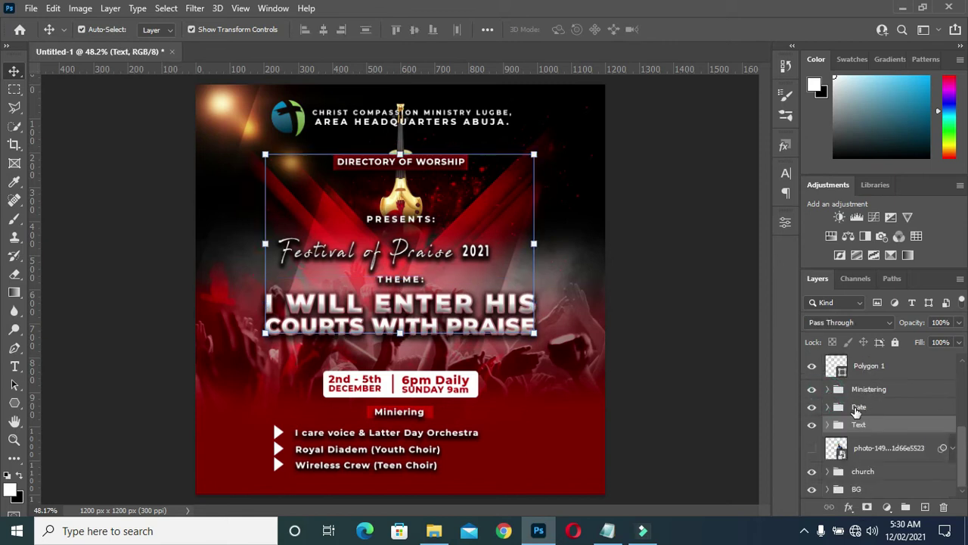
{"action": "left_click", "coordinate": [859, 407]}
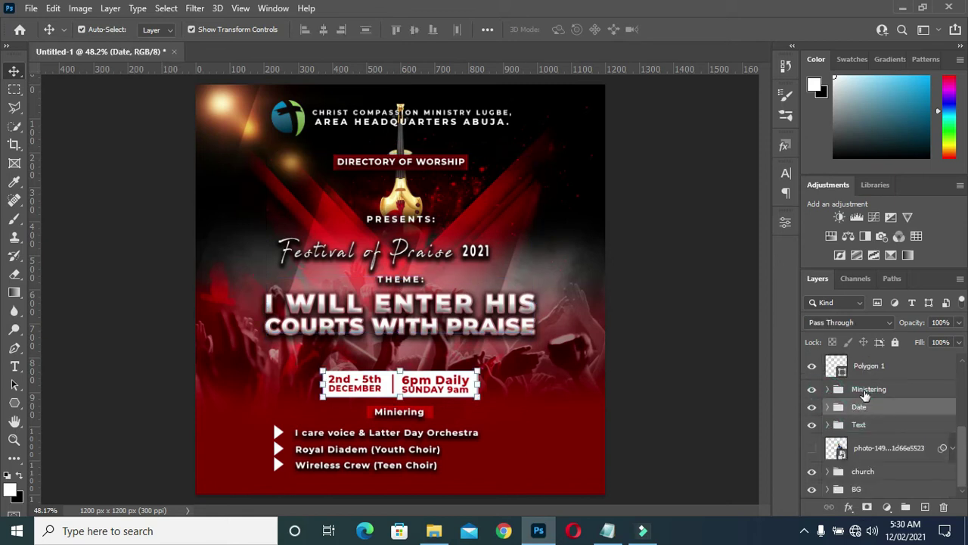
{"action": "left_click", "coordinate": [868, 389], "text": "ctrl"}
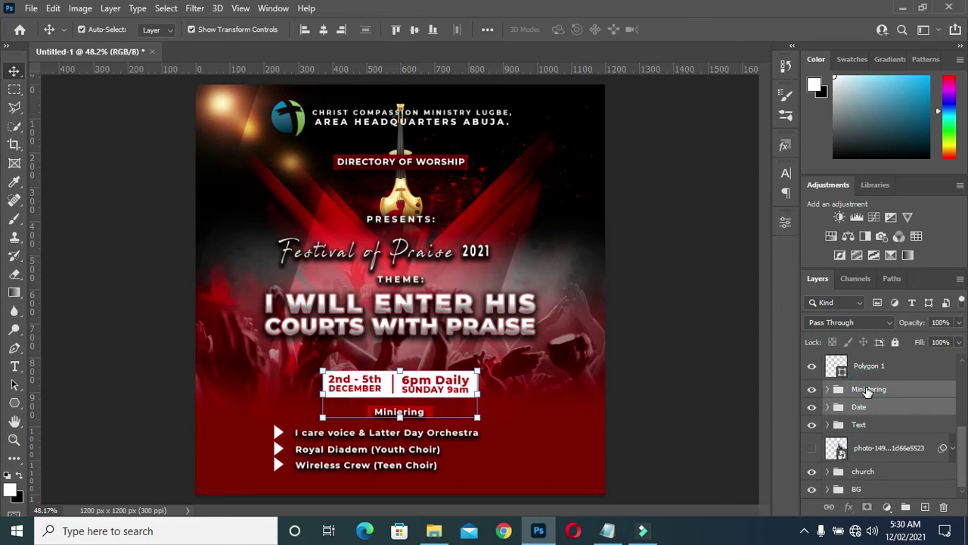
{"action": "scroll", "coordinate": [878, 368], "scroll_direction": "up", "scroll_amount": 5}
{"action": "scroll", "coordinate": [879, 368], "scroll_direction": "down", "scroll_amount": 1}
{"action": "scroll", "coordinate": [879, 368], "scroll_direction": "down", "scroll_amount": 1}
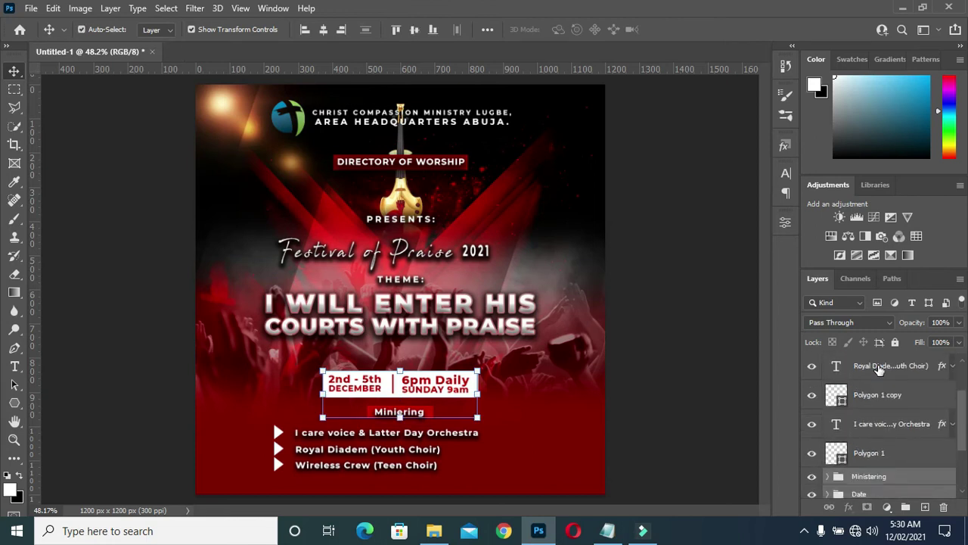
{"action": "key", "text": "ctrl+t"}
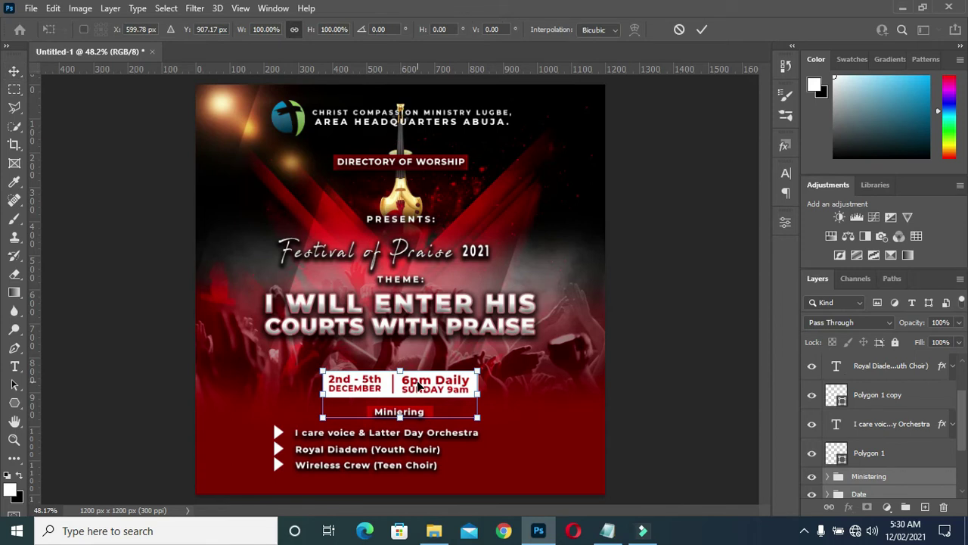
{"action": "left_click_drag", "start_coordinate": [419, 386], "coordinate": [421, 358]}
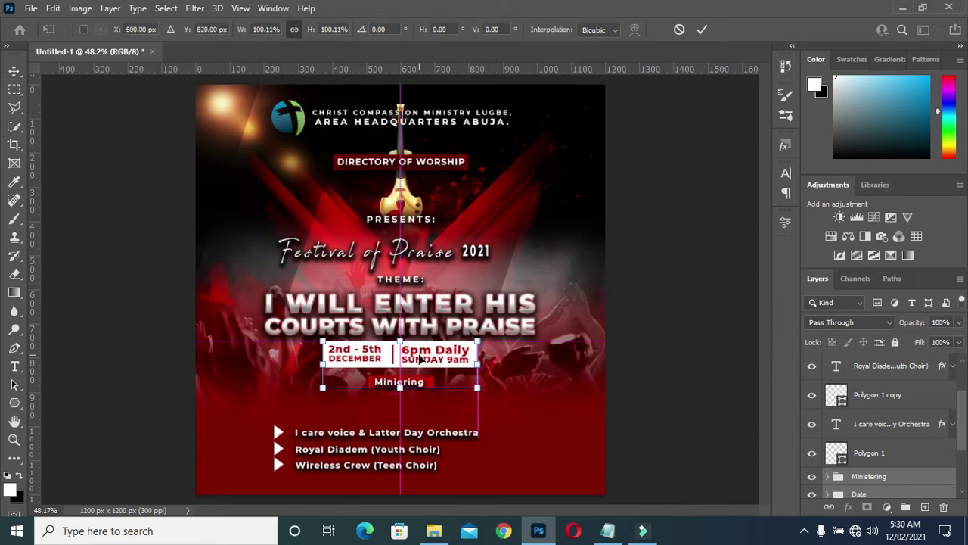
{"action": "left_click_drag", "start_coordinate": [421, 360], "coordinate": [421, 366]}
{"action": "key", "text": "Return"}
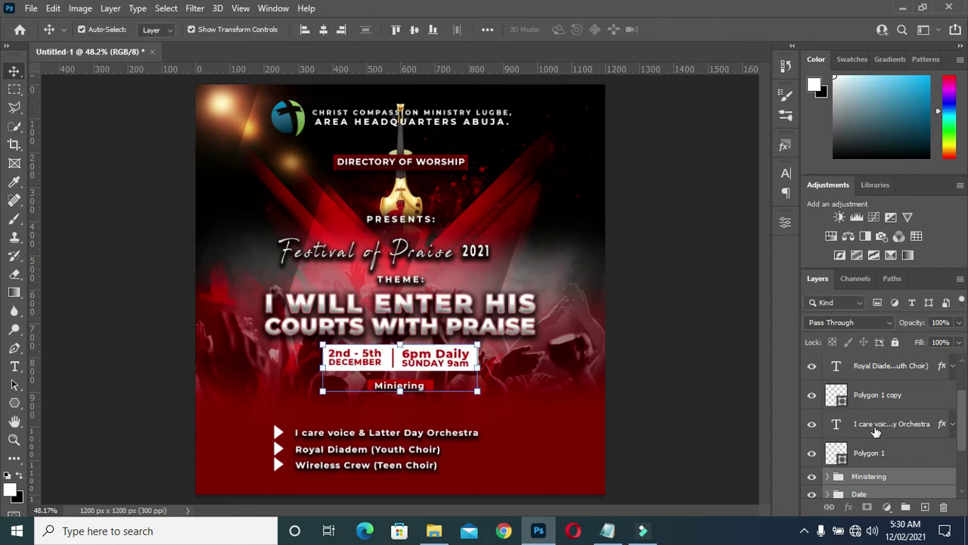
Step: Move the bullet list layers up to sit just beneath the Miniering label
{"action": "left_click", "coordinate": [870, 454]}
{"action": "scroll", "coordinate": [879, 382], "scroll_direction": "up", "scroll_amount": 2}
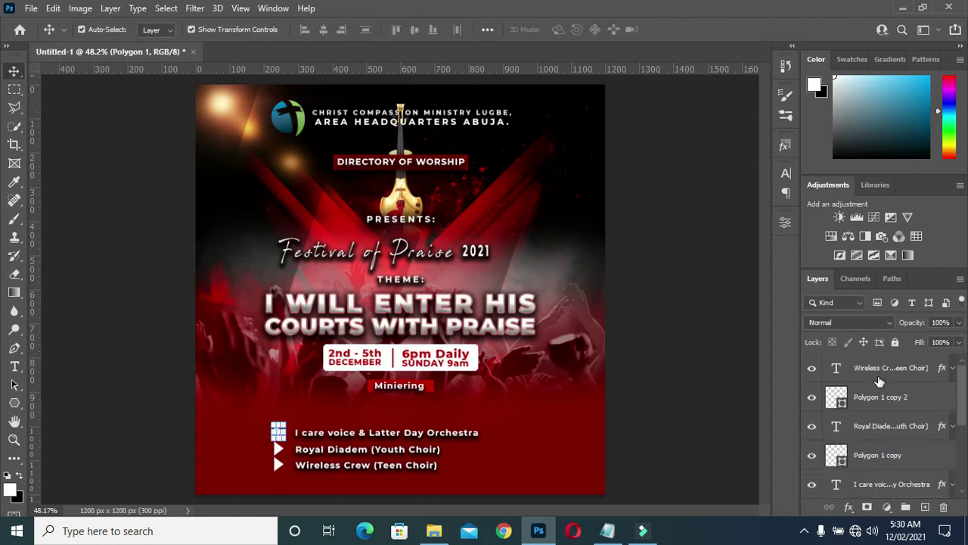
{"action": "left_click", "coordinate": [870, 369], "text": "shift"}
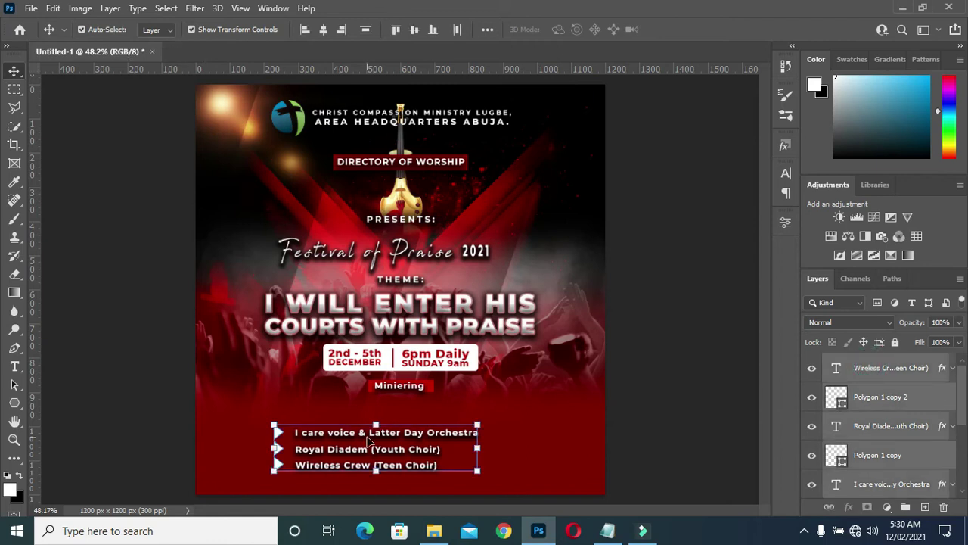
{"action": "key", "text": "ctrl+t"}
{"action": "left_click_drag", "start_coordinate": [383, 437], "coordinate": [371, 412]}
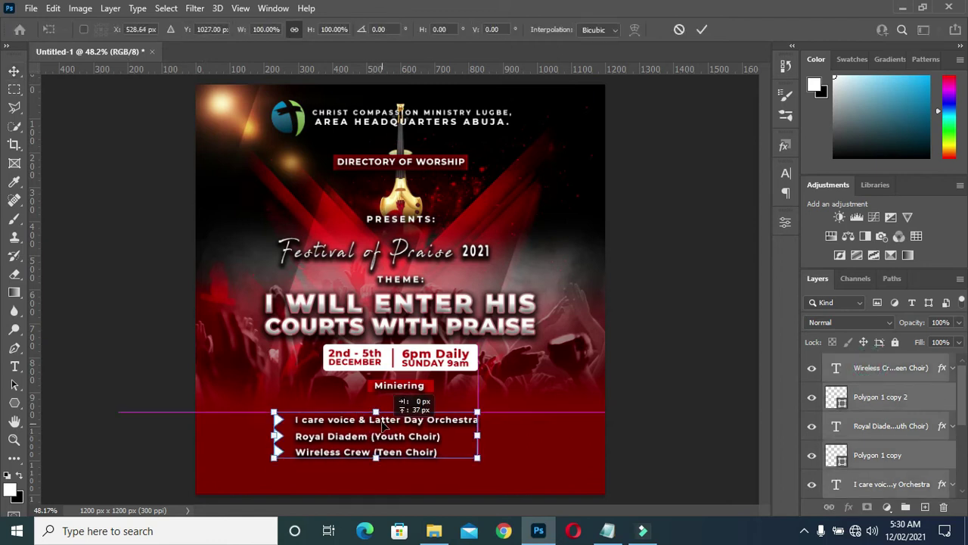
{"action": "left_click_drag", "start_coordinate": [371, 412], "coordinate": [393, 411]}
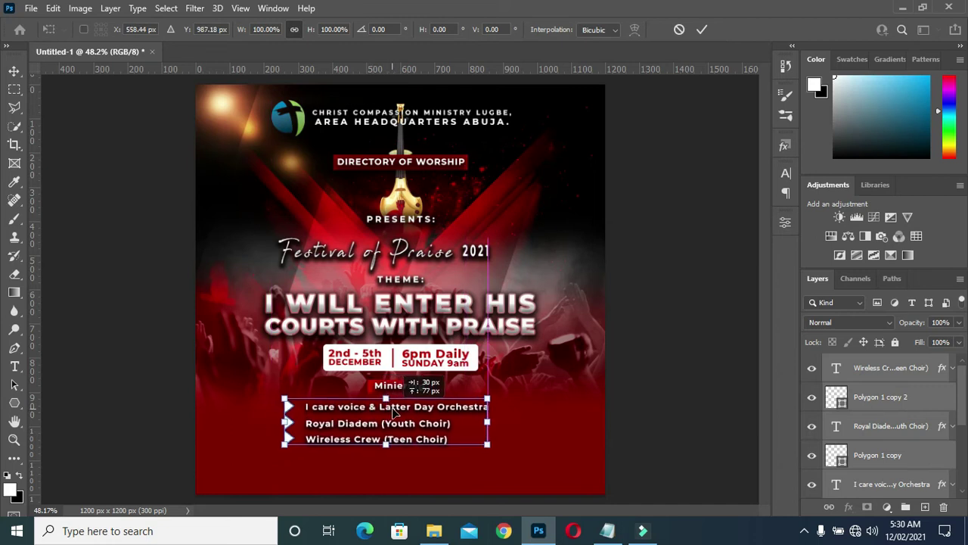
{"action": "mouse_move", "coordinate": [396, 411]}
{"action": "left_mouse_down"}
{"action": "mouse_move", "coordinate": [407, 411]}
{"action": "mouse_move", "coordinate": [383, 410]}
{"action": "left_mouse_up"}
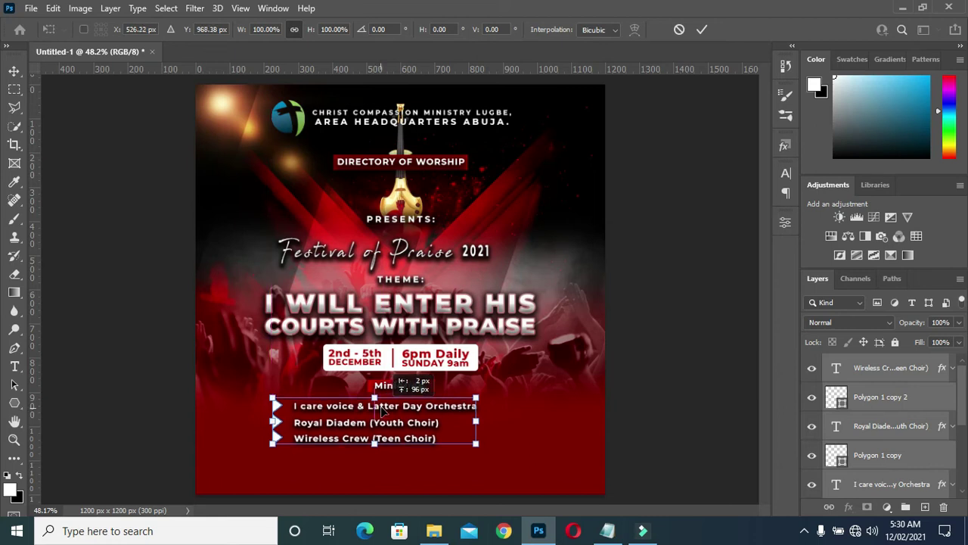
{"action": "left_click_drag", "start_coordinate": [383, 410], "coordinate": [383, 410]}
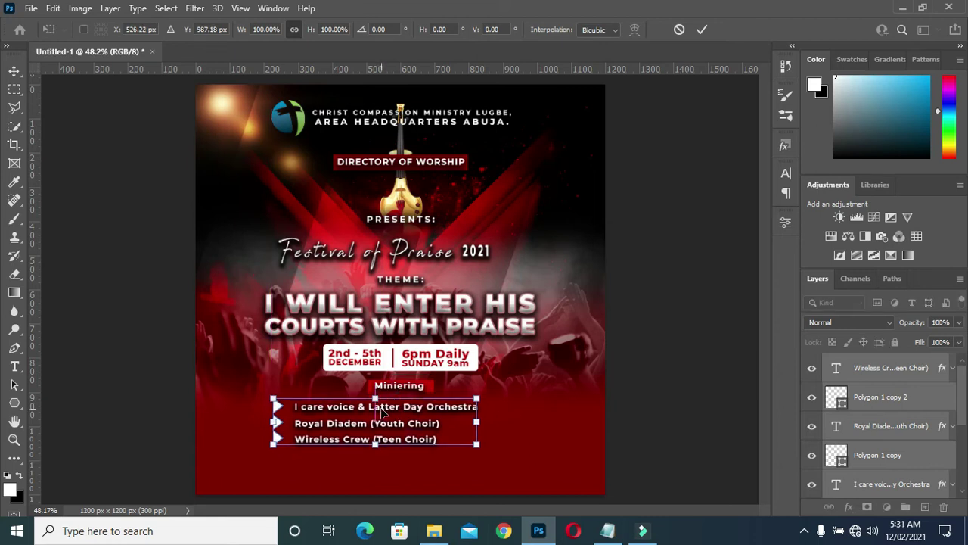
{"action": "left_click", "coordinate": [702, 28]}
{"action": "key", "text": "ctrl+plus"}
{"action": "key", "text": "ctrl+plus"}
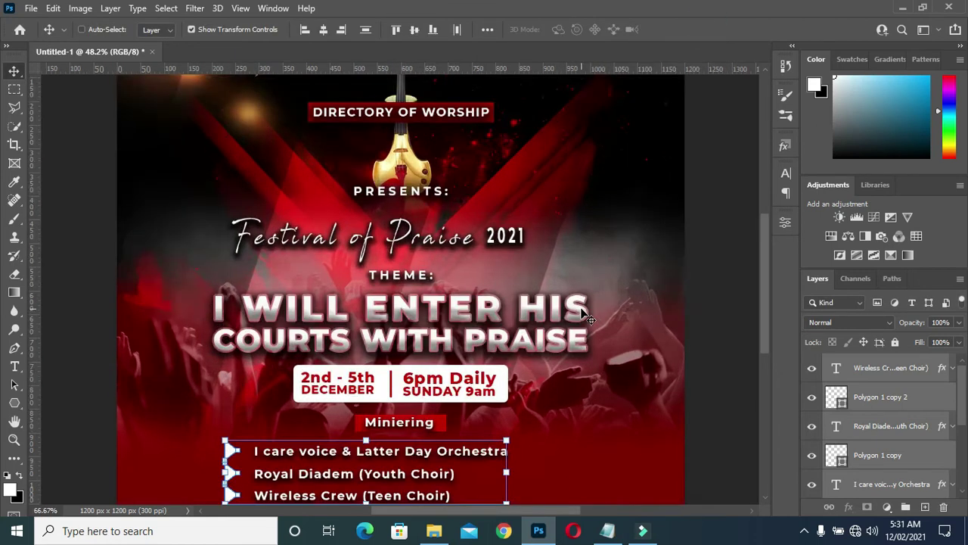
Step: Copy the 'Jesus is Lord' line from the Festival of praise notes
{"action": "scroll", "coordinate": [586, 318], "scroll_direction": "up", "scroll_amount": 3}
{"action": "scroll", "coordinate": [587, 318], "scroll_direction": "down", "scroll_amount": 1}
{"action": "scroll", "coordinate": [586, 317], "scroll_direction": "down", "scroll_amount": 2}
{"action": "scroll", "coordinate": [586, 318], "scroll_direction": "up", "scroll_amount": 1}
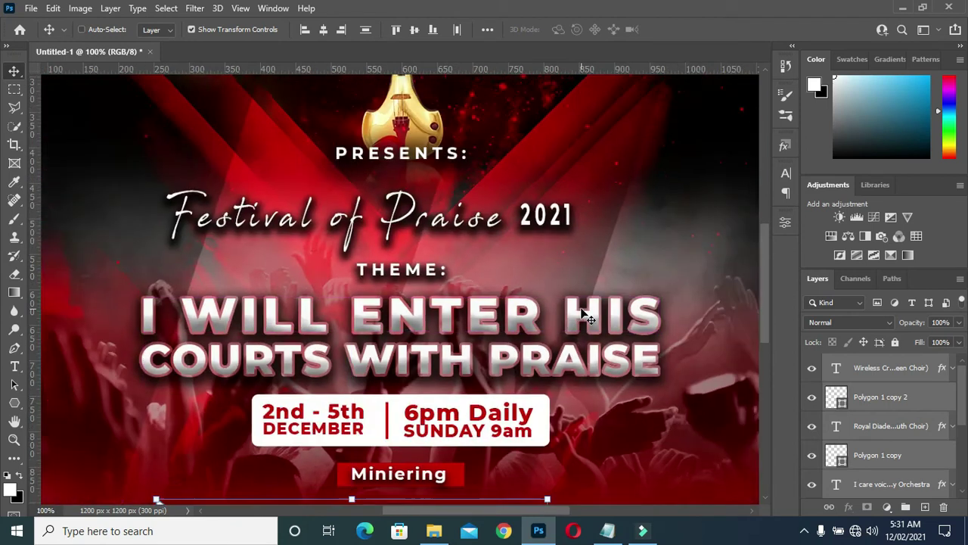
{"action": "scroll", "coordinate": [587, 318], "scroll_direction": "down", "scroll_amount": 1}
{"action": "scroll", "coordinate": [487, 364], "scroll_direction": "down", "scroll_amount": 2}
{"action": "left_click", "coordinate": [426, 460], "text": "ctrl"}
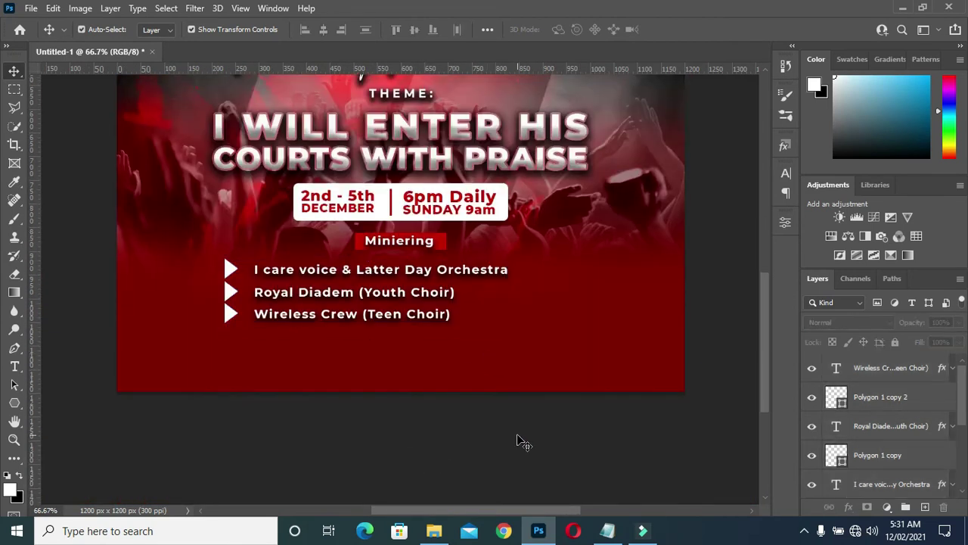
{"action": "left_click", "coordinate": [608, 530]}
{"action": "left_click", "coordinate": [254, 389]}
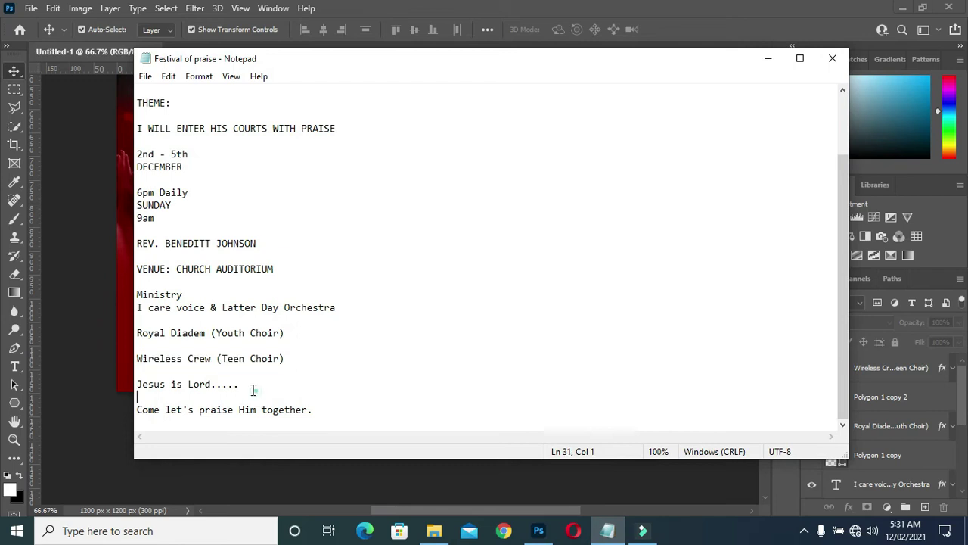
{"action": "left_click_drag", "start_coordinate": [254, 389], "coordinate": [137, 377]}
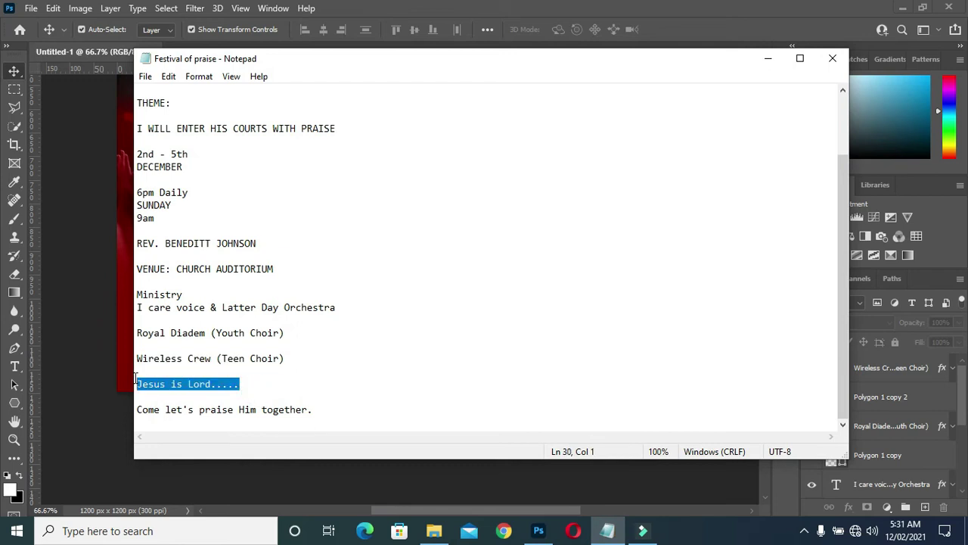
{"action": "left_click", "coordinate": [767, 59]}
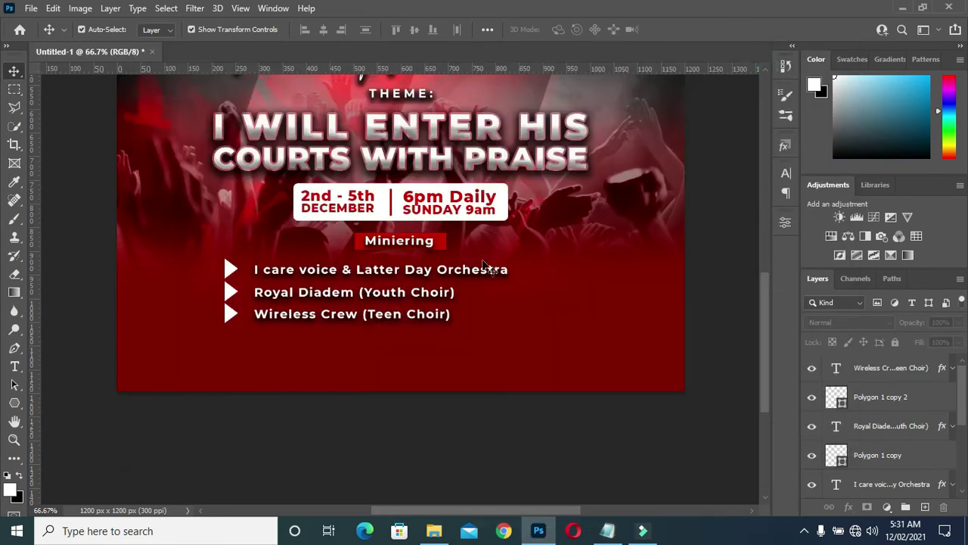
Step: Duplicate the Wireless Crew line below the list and change it to 'Jesus is Lord.....'
{"action": "double_click", "coordinate": [340, 318]}
{"action": "key", "text": "ctrl+j"}
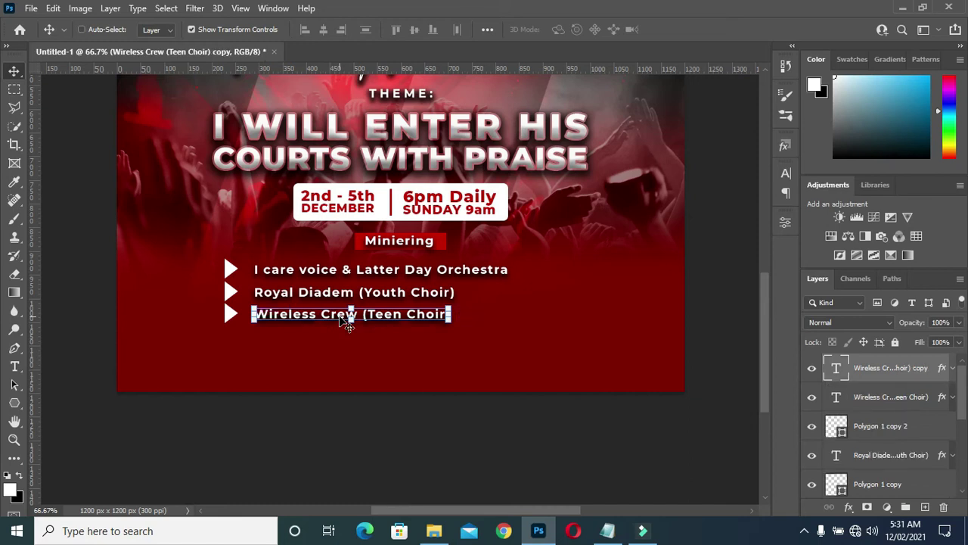
{"action": "mouse_move", "coordinate": [342, 318]}
{"action": "left_mouse_down"}
{"action": "mouse_move", "coordinate": [339, 353]}
{"action": "mouse_move", "coordinate": [367, 344]}
{"action": "left_mouse_up"}
{"action": "double_click", "coordinate": [367, 345]}
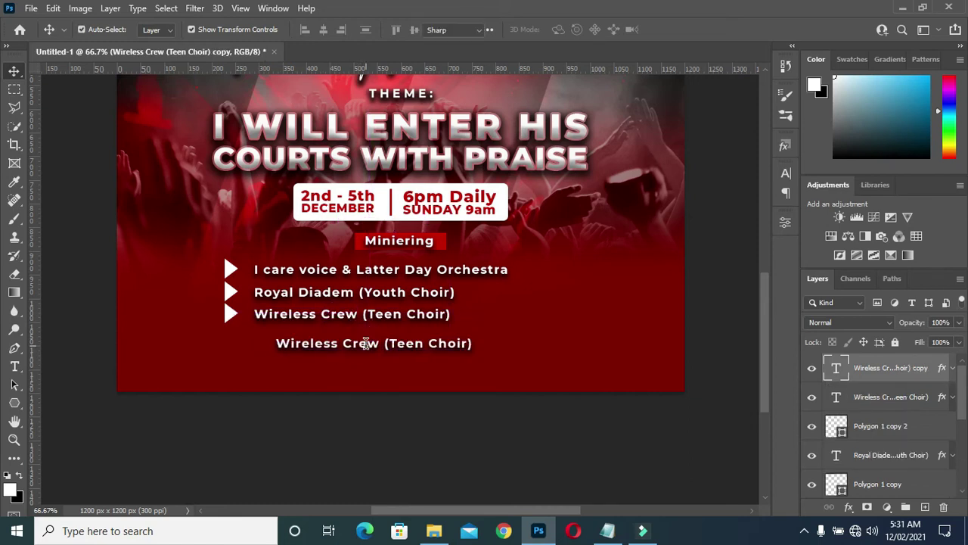
{"action": "type", "text": "Jesus is Lord....."}
{"action": "key", "text": "Return"}
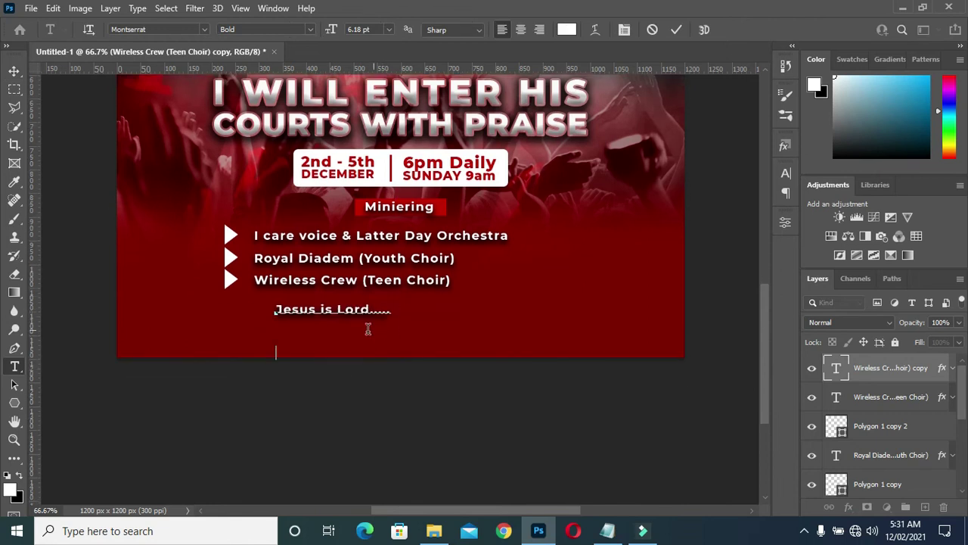
{"action": "left_click", "coordinate": [677, 28]}
Step: Centre the 'Jesus is Lord.....' line horizontally on the canvas
{"action": "left_click", "coordinate": [14, 70]}
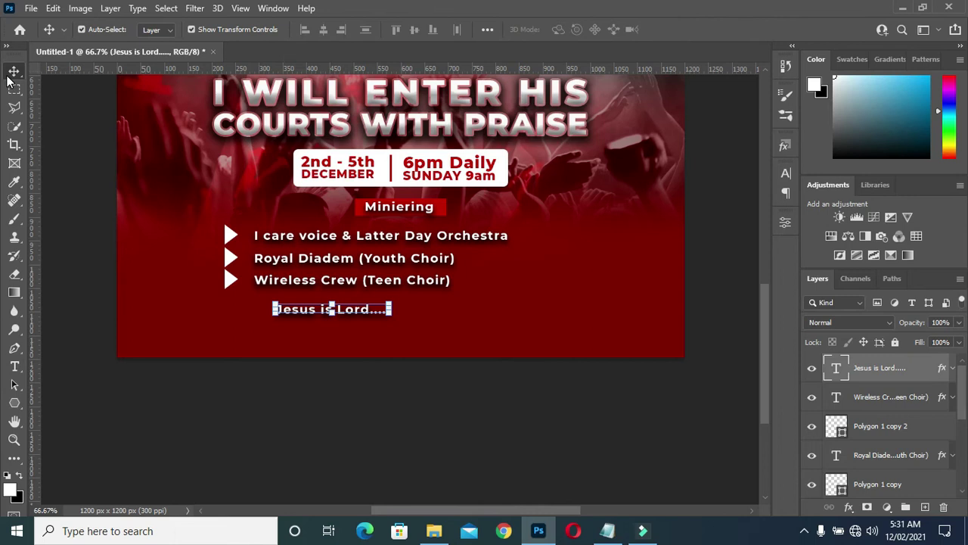
{"action": "key", "text": "ctrl+a"}
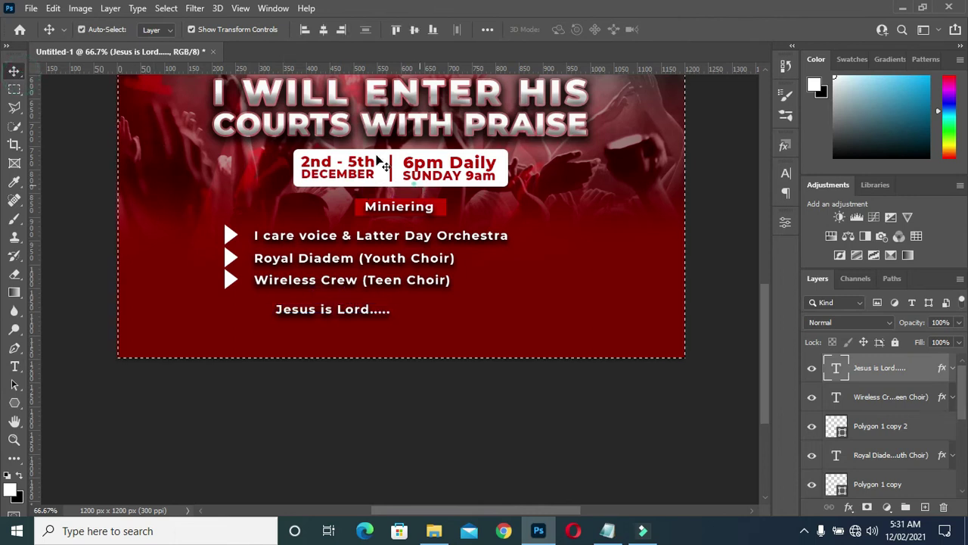
{"action": "left_click", "coordinate": [323, 29]}
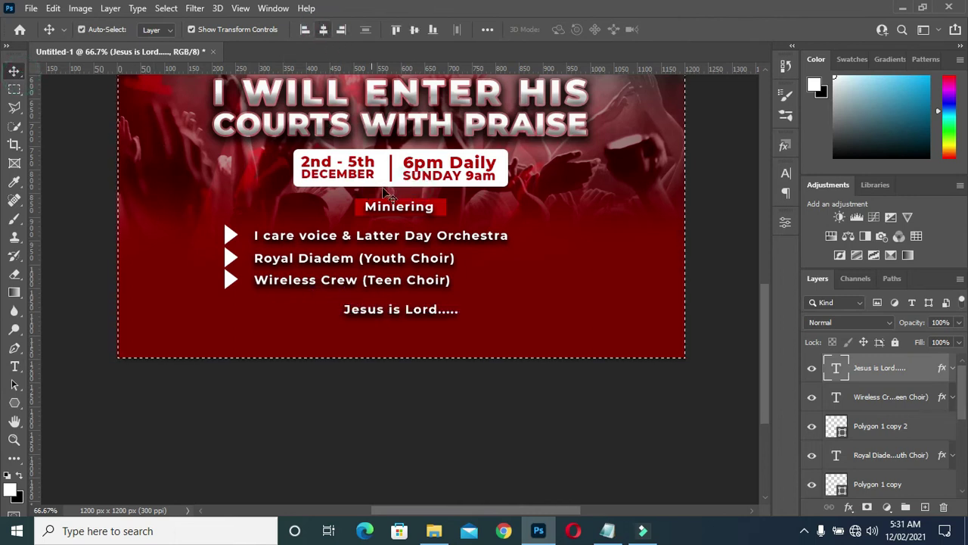
{"action": "left_click", "coordinate": [569, 389]}
{"action": "key", "text": "ctrl+d"}
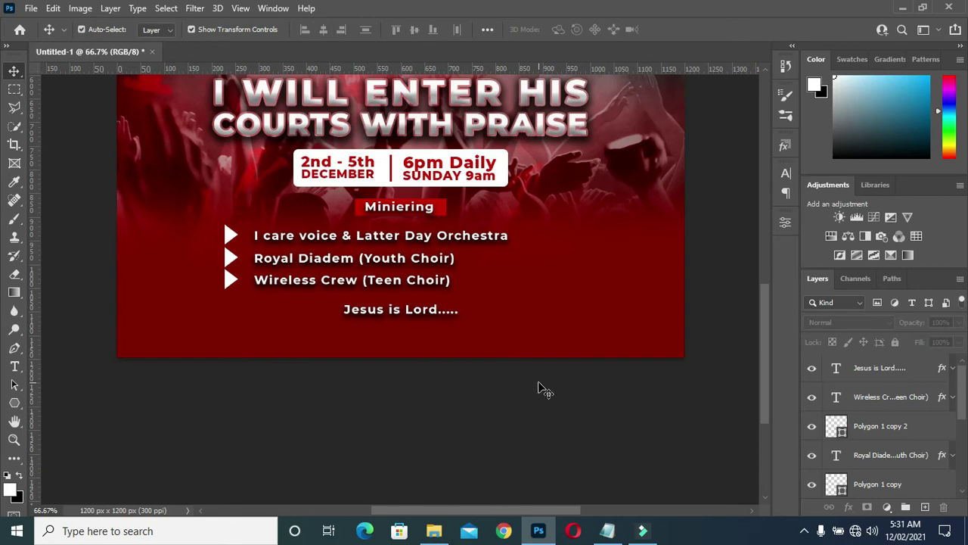
Step: Draw a full-width white rectangle as a footer bar across the flyer's bottom
{"action": "left_click", "coordinate": [15, 403]}
{"action": "left_click", "coordinate": [67, 404]}
{"action": "left_click_drag", "start_coordinate": [87, 330], "coordinate": [695, 360]}
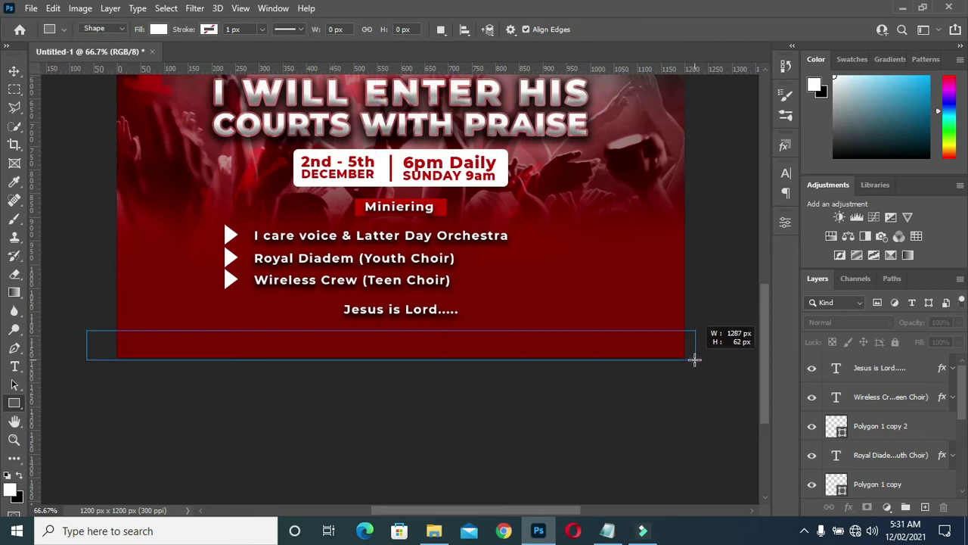
{"action": "left_click_drag", "start_coordinate": [695, 360], "coordinate": [697, 363]}
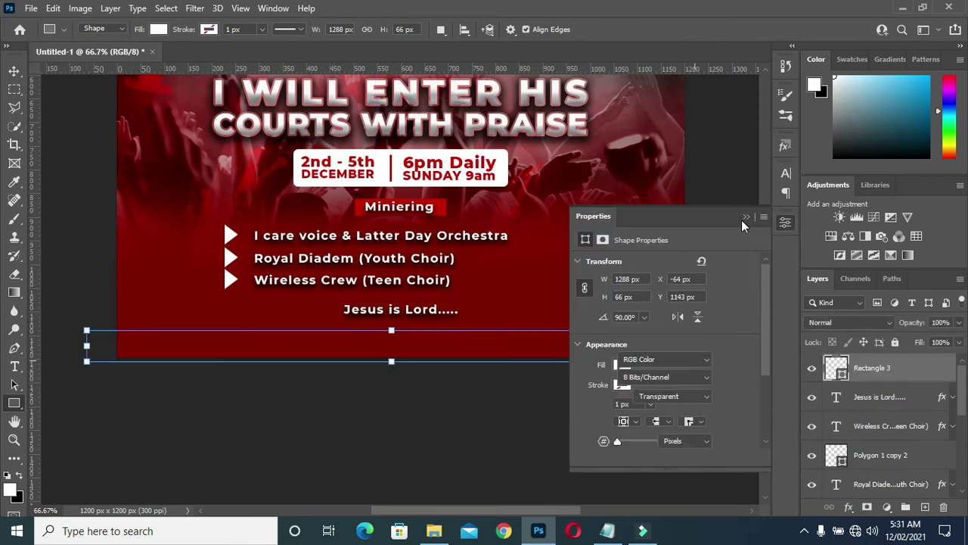
{"action": "left_click", "coordinate": [746, 217]}
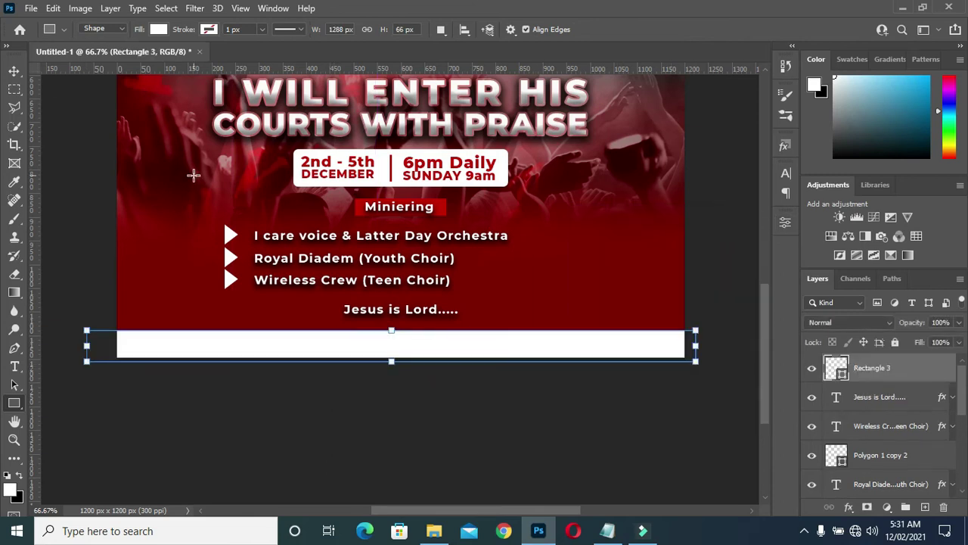
{"action": "left_click", "coordinate": [14, 70]}
{"action": "key", "text": "Up"}
{"action": "key", "text": "Up"}
{"action": "key", "text": "Up"}
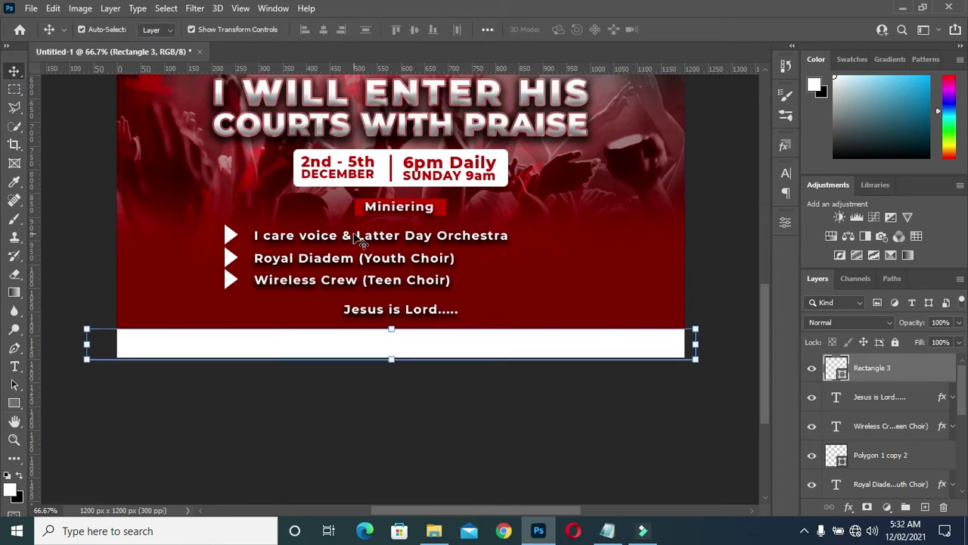
Step: Copy the slogan from the notes and place a duplicate 'Jesus is Lord.....' text on the footer
{"action": "left_click", "coordinate": [608, 530]}
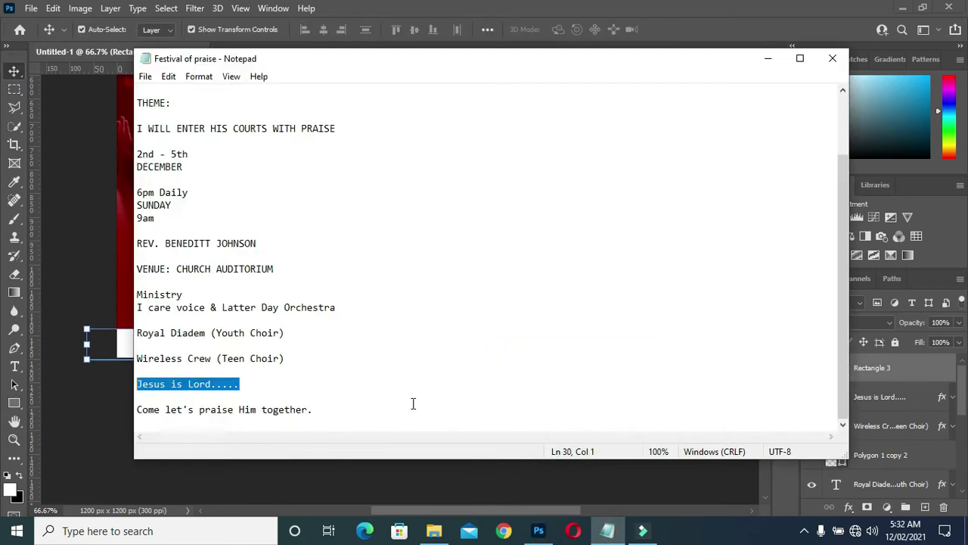
{"action": "left_click_drag", "start_coordinate": [313, 410], "coordinate": [139, 409]}
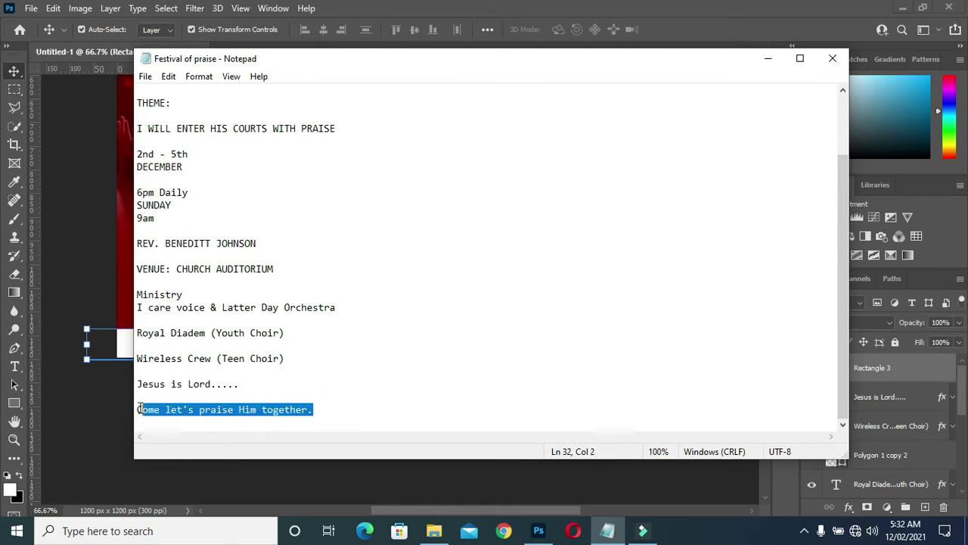
{"action": "left_click", "coordinate": [766, 58]}
{"action": "left_click", "coordinate": [378, 314]}
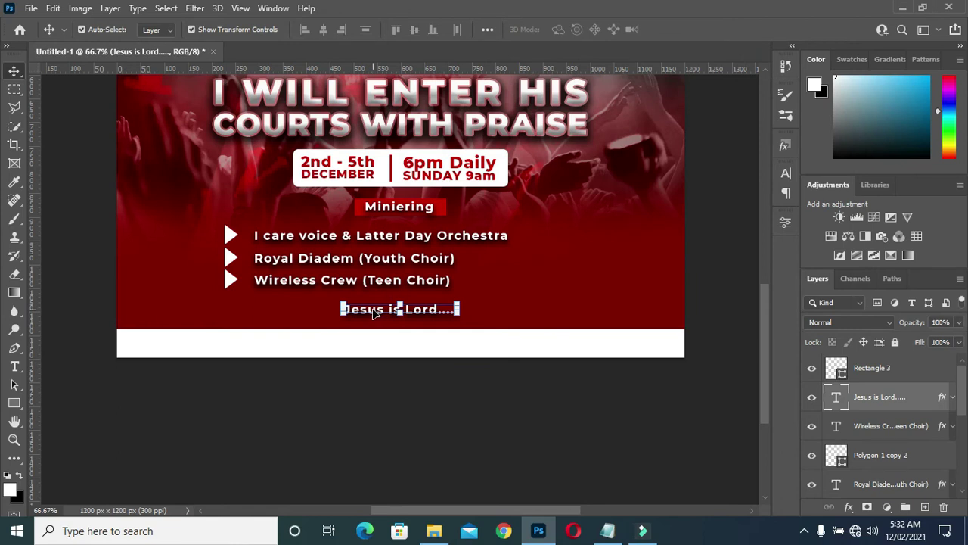
{"action": "key", "text": "ctrl+j"}
{"action": "left_click_drag", "start_coordinate": [893, 397], "coordinate": [889, 358]}
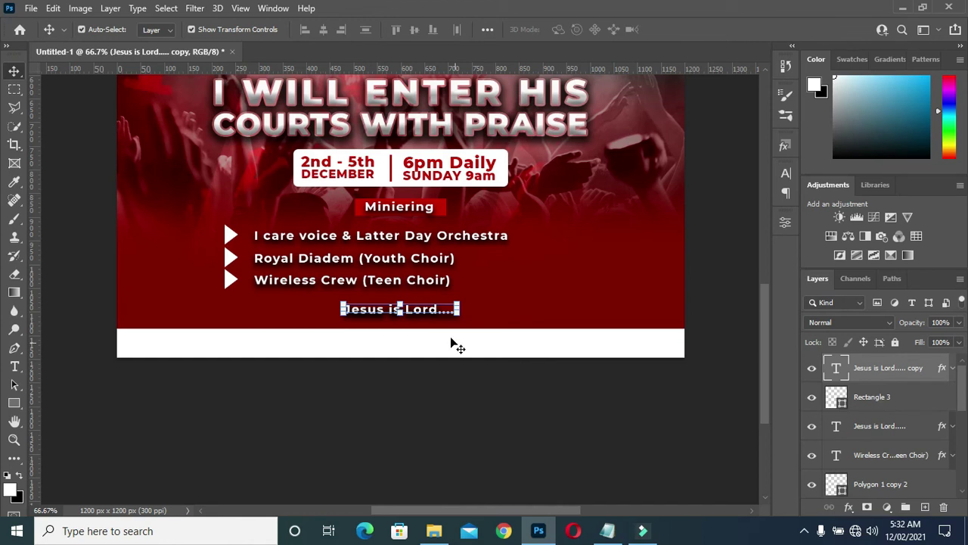
{"action": "left_click_drag", "start_coordinate": [427, 315], "coordinate": [414, 344]}
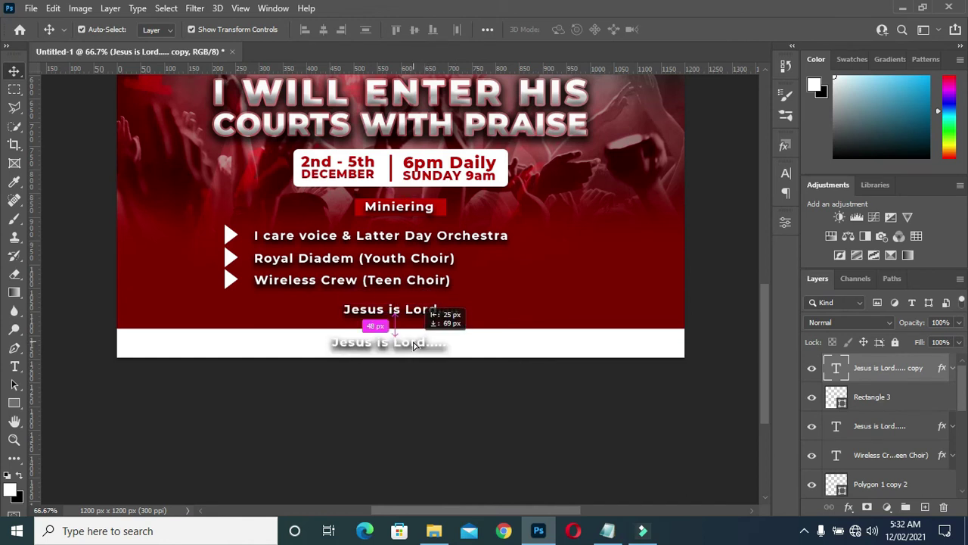
Step: Retype the copied text as 'Come let's praise Him together.'
{"action": "double_click", "coordinate": [412, 340]}
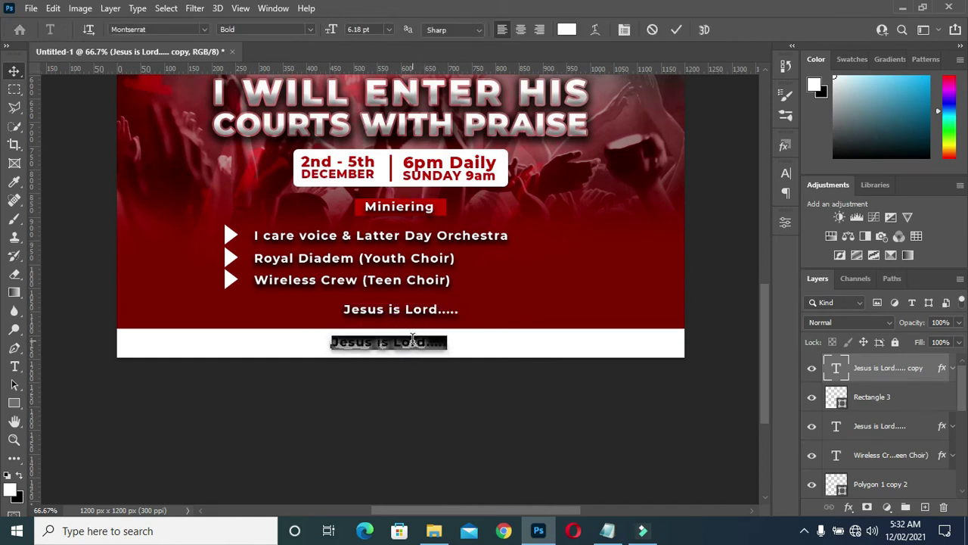
{"action": "type", "text": "Come let's praise Him together."}
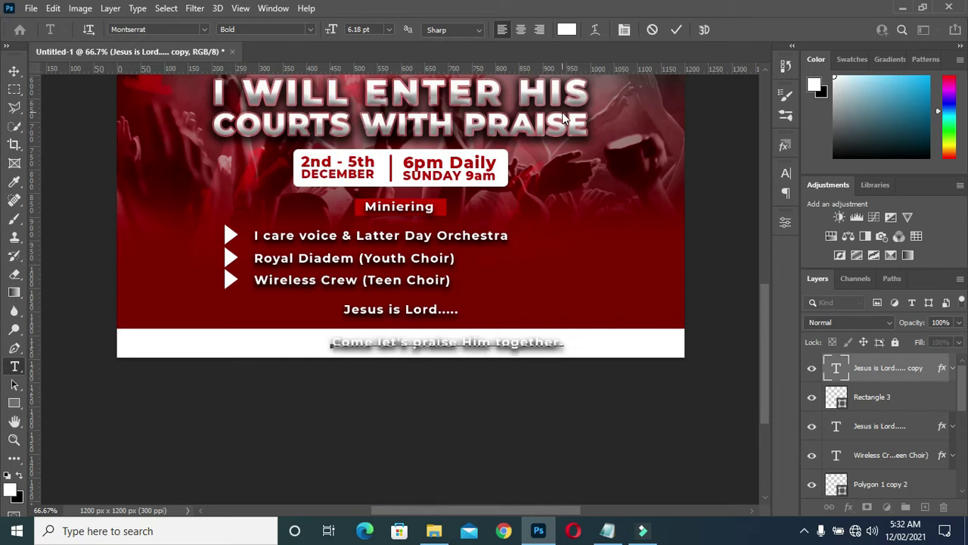
{"action": "left_click", "coordinate": [676, 30]}
{"action": "key", "text": "v"}
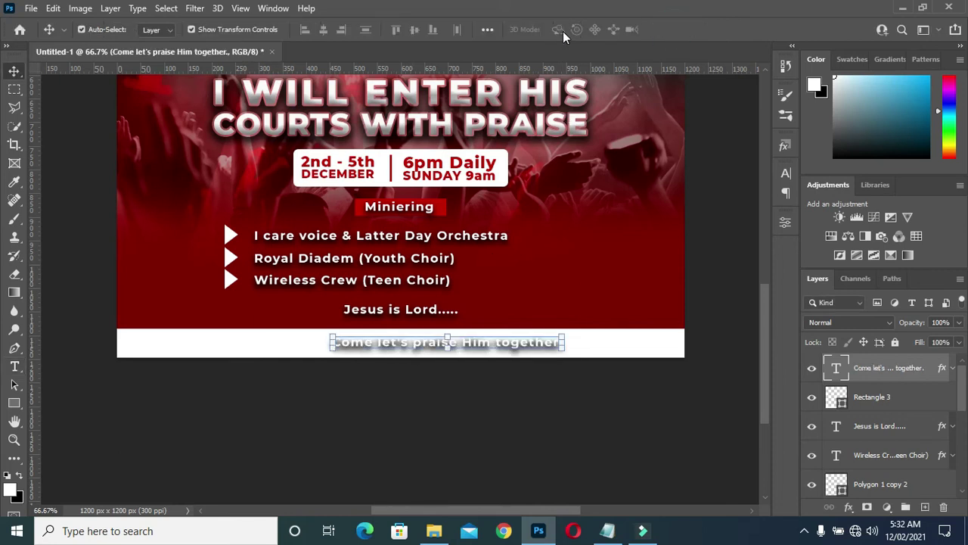
Step: Set the slogan's text colour to black in the Character panel
{"action": "left_click", "coordinate": [786, 174]}
{"action": "left_click", "coordinate": [748, 254]}
{"action": "left_click", "coordinate": [721, 202]}
{"action": "mouse_move", "coordinate": [721, 202]}
{"action": "left_mouse_down"}
{"action": "mouse_move", "coordinate": [778, 204]}
{"action": "mouse_move", "coordinate": [593, 312]}
{"action": "left_mouse_up"}
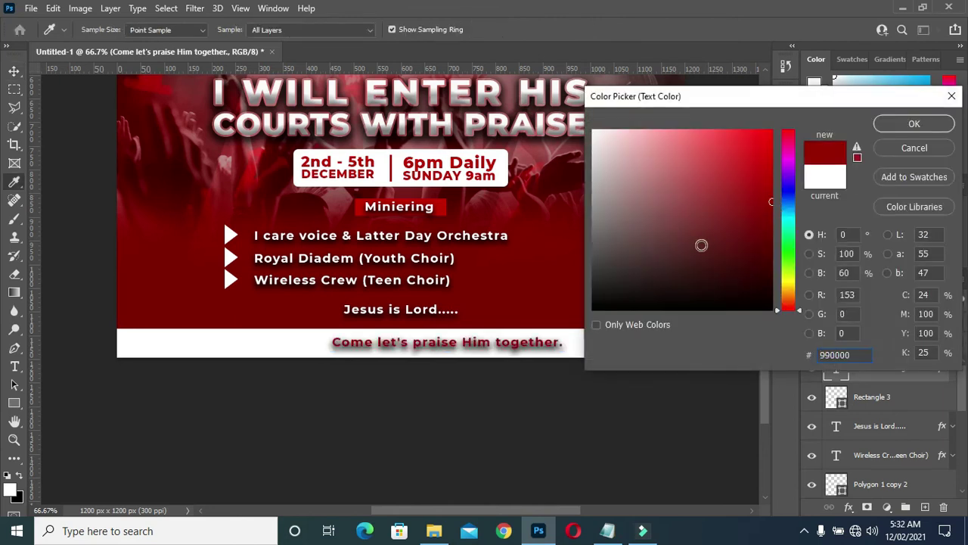
{"action": "left_click", "coordinate": [906, 124]}
Step: Give the slogan a drop shadow with spread 0, size 6 and distance 4
{"action": "mouse_move", "coordinate": [938, 368]}
{"action": "double_click", "coordinate": [938, 369]}
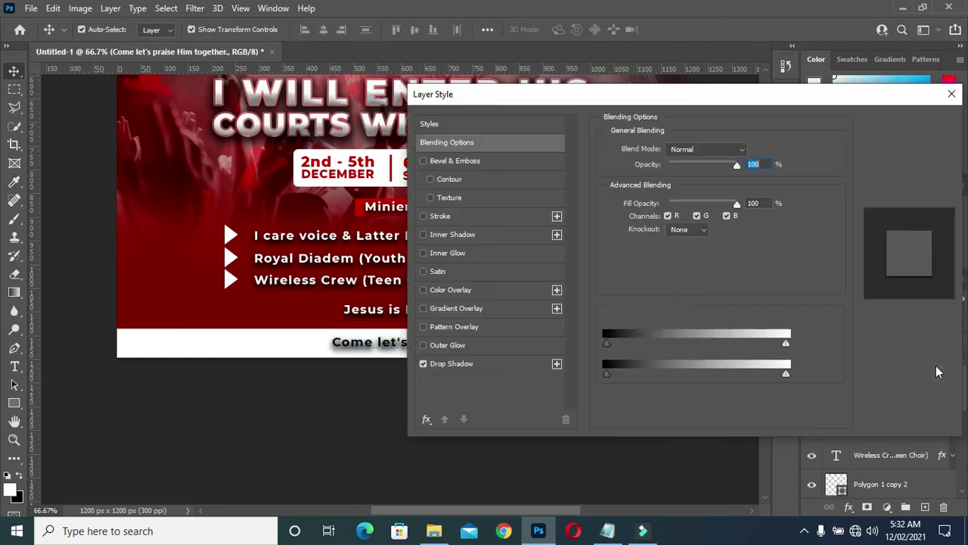
{"action": "left_click", "coordinate": [485, 364]}
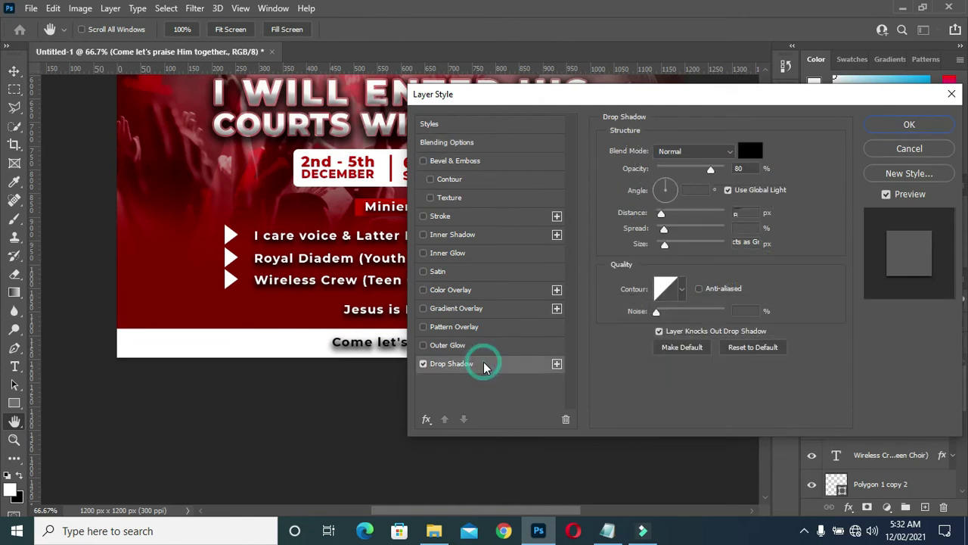
{"action": "left_click_drag", "start_coordinate": [663, 235], "coordinate": [656, 233]}
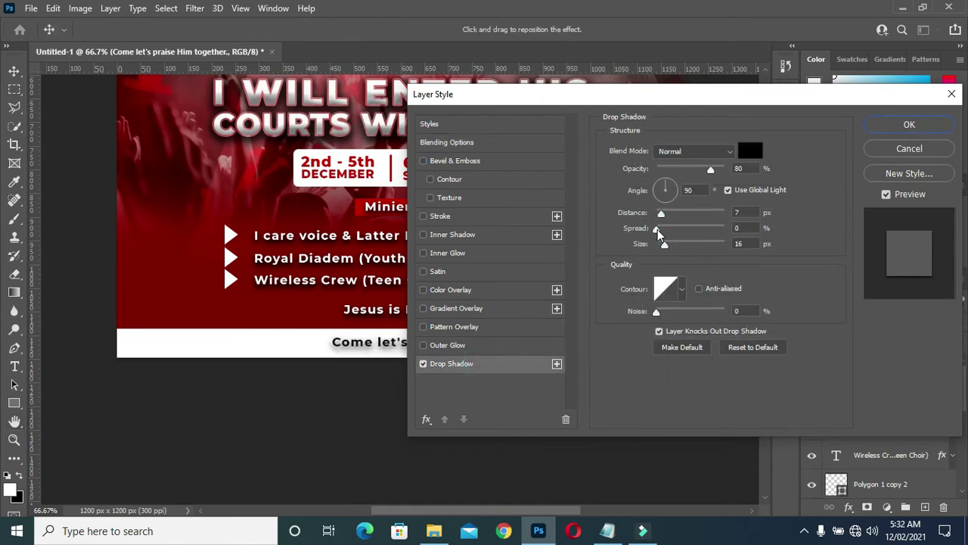
{"action": "mouse_move", "coordinate": [691, 100]}
{"action": "left_mouse_down"}
{"action": "mouse_move", "coordinate": [783, 94]}
{"action": "mouse_move", "coordinate": [864, 171]}
{"action": "mouse_move", "coordinate": [858, 143]}
{"action": "left_mouse_up"}
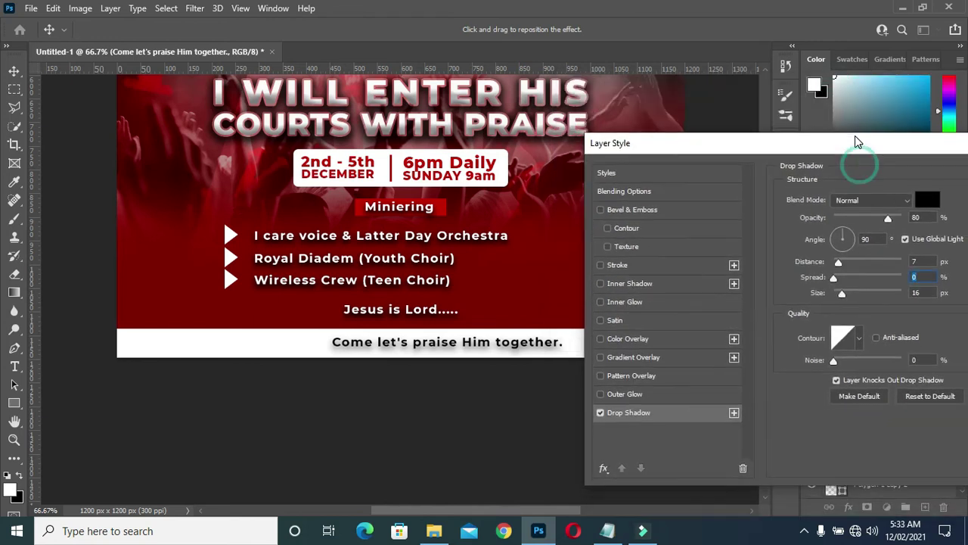
{"action": "left_click_drag", "start_coordinate": [842, 293], "coordinate": [840, 298]}
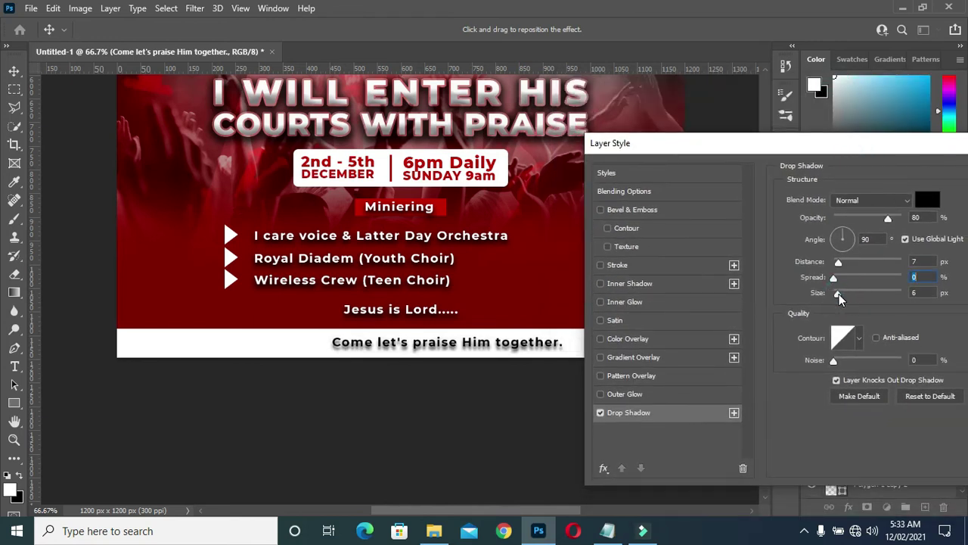
{"action": "left_click_drag", "start_coordinate": [838, 262], "coordinate": [838, 264]}
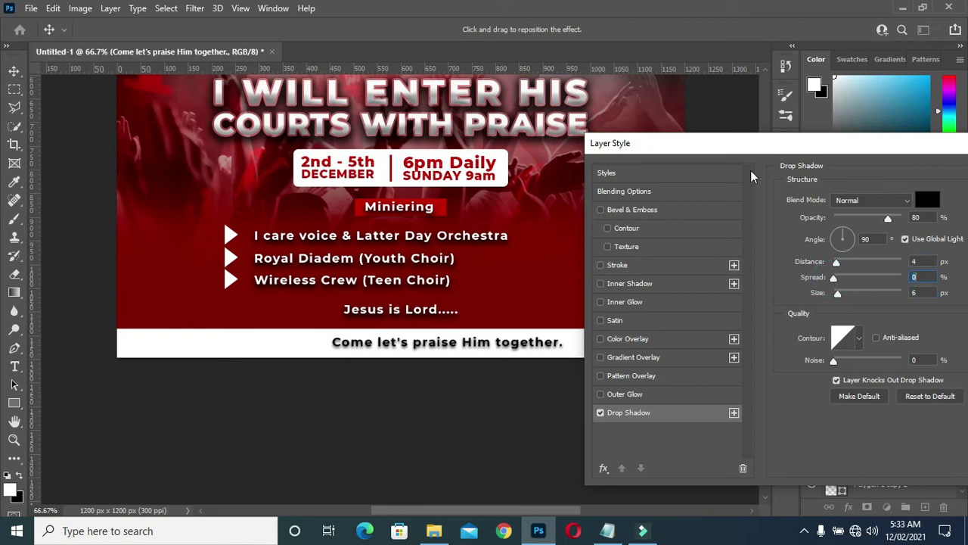
{"action": "left_click_drag", "start_coordinate": [742, 141], "coordinate": [644, 150]}
{"action": "left_click", "coordinate": [794, 148]}
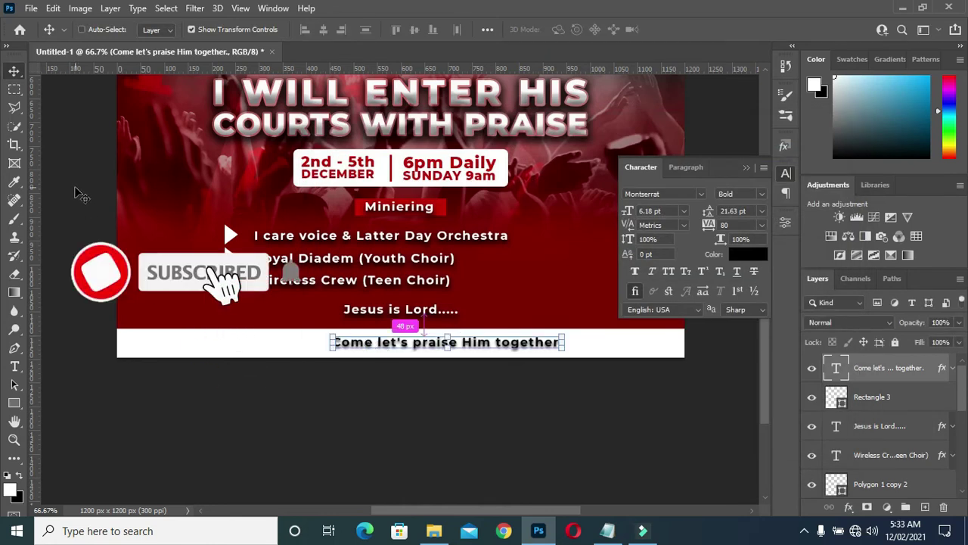
Step: Centre the slogan horizontally across the flyer
{"action": "key", "text": "ctrl+a"}
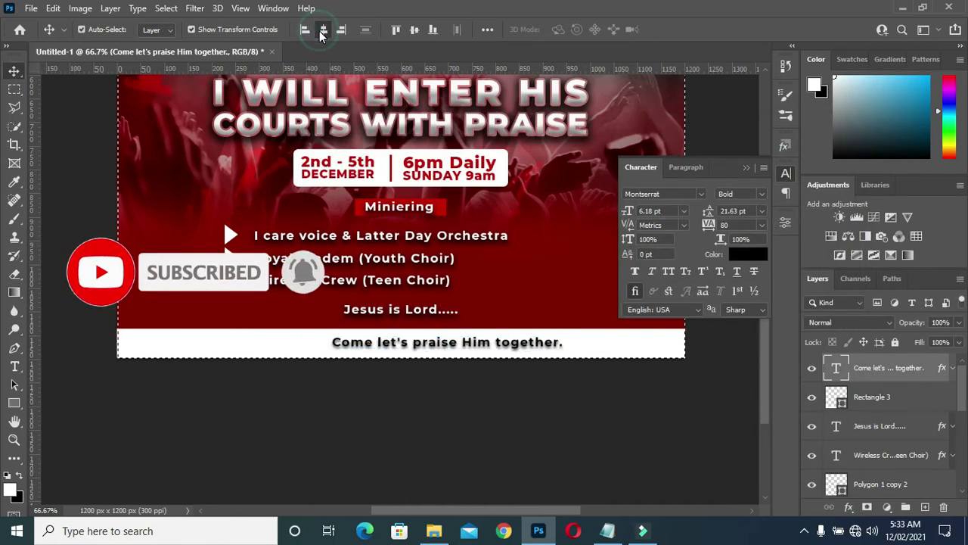
{"action": "left_click", "coordinate": [323, 30]}
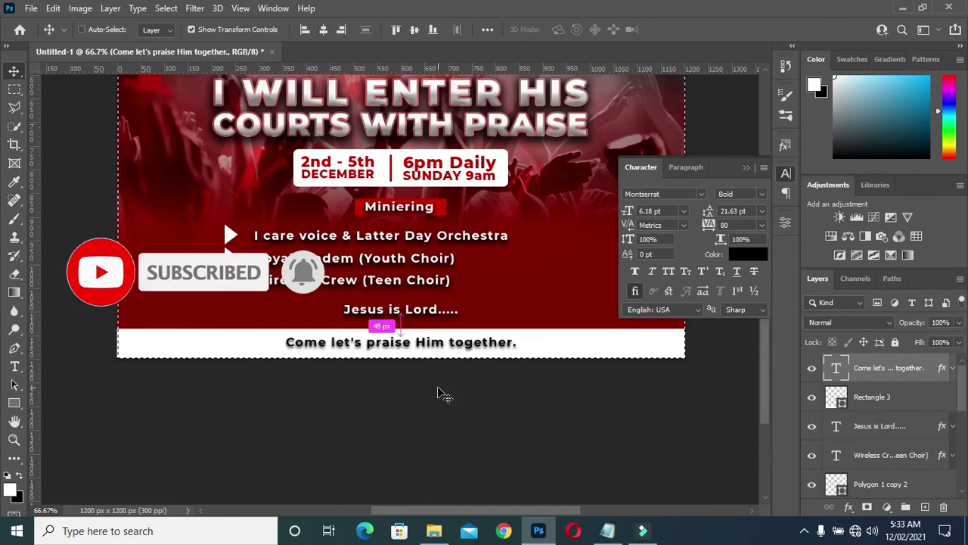
{"action": "left_click", "coordinate": [568, 438]}
{"action": "left_click", "coordinate": [747, 166]}
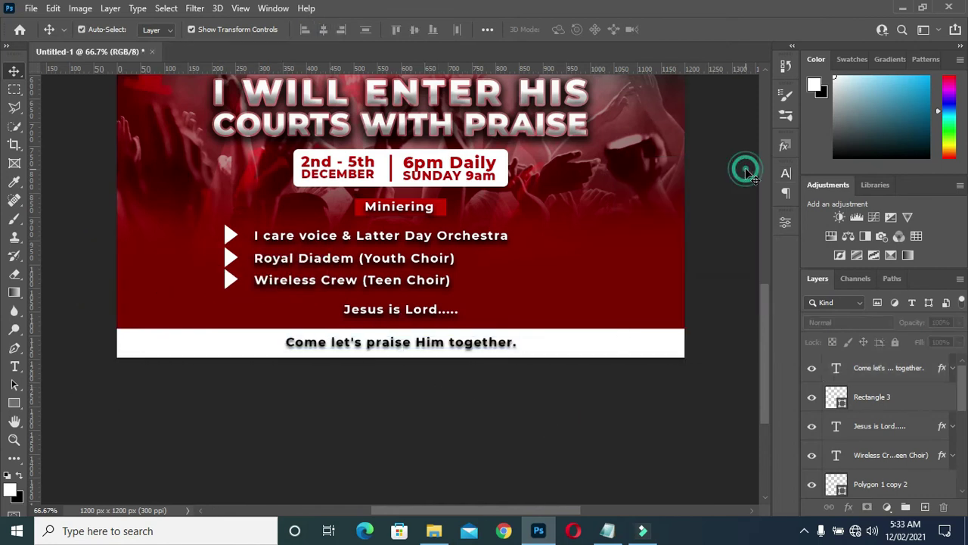
Step: Group the lineup line with its arrow shapes and move the group into Ministering
{"action": "scroll", "coordinate": [896, 392], "scroll_direction": "down", "scroll_amount": 1}
{"action": "scroll", "coordinate": [896, 392], "scroll_direction": "down", "scroll_amount": 1}
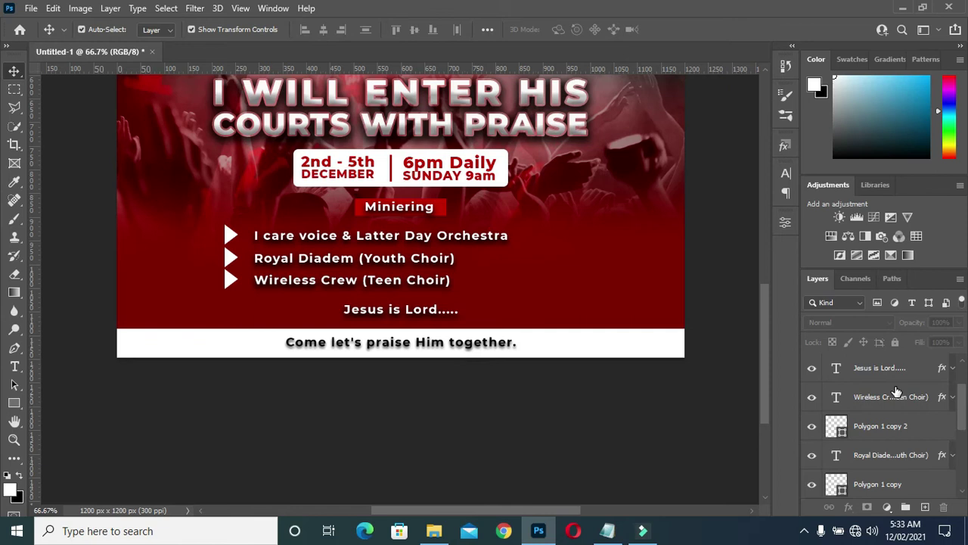
{"action": "left_click", "coordinate": [891, 401]}
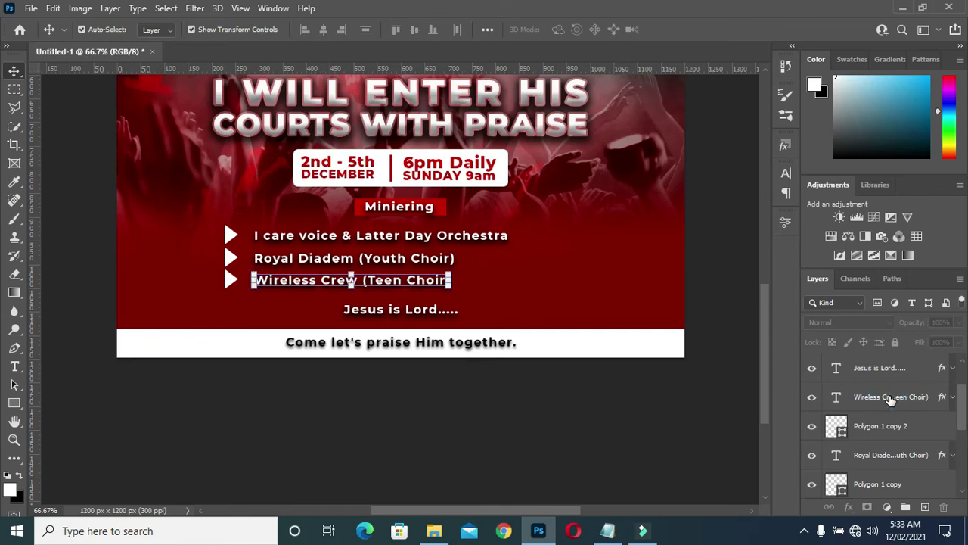
{"action": "scroll", "coordinate": [891, 416], "scroll_direction": "down", "scroll_amount": 3}
{"action": "scroll", "coordinate": [887, 433], "scroll_direction": "down", "scroll_amount": 1}
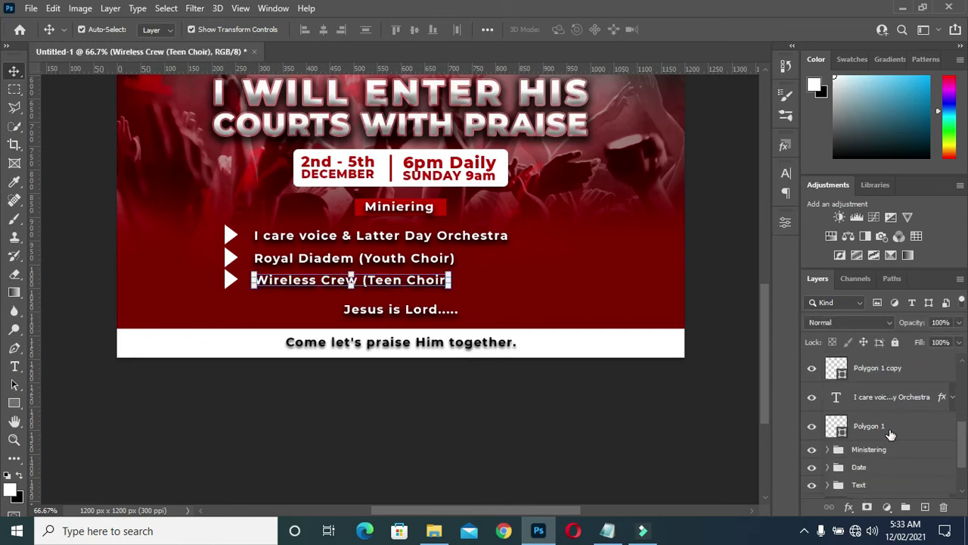
{"action": "left_click", "coordinate": [880, 426], "text": "shift"}
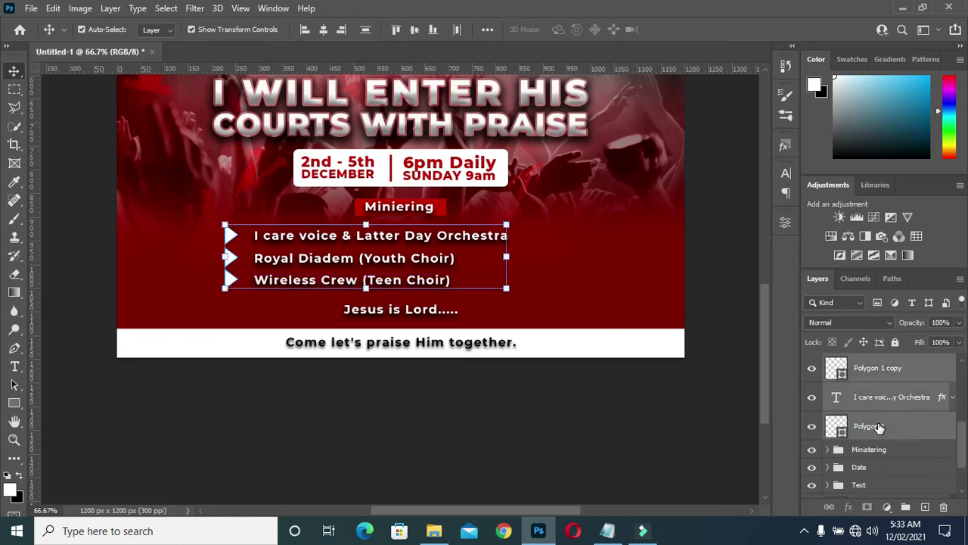
{"action": "key", "text": "ctrl+g"}
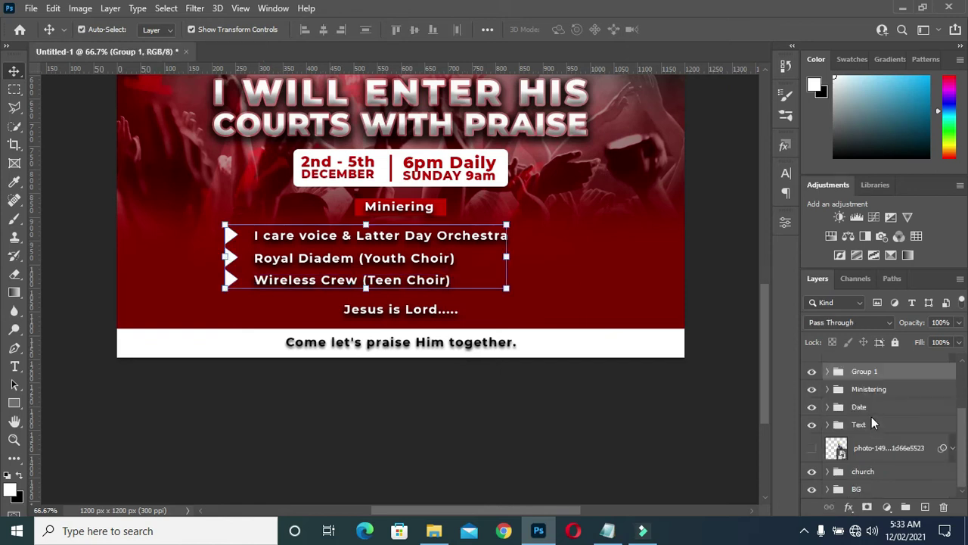
{"action": "left_click", "coordinate": [828, 389]}
{"action": "mouse_move", "coordinate": [866, 372]}
{"action": "left_mouse_down"}
{"action": "mouse_move", "coordinate": [864, 397]}
{"action": "mouse_move", "coordinate": [839, 401]}
{"action": "left_mouse_up"}
{"action": "left_click", "coordinate": [830, 372]}
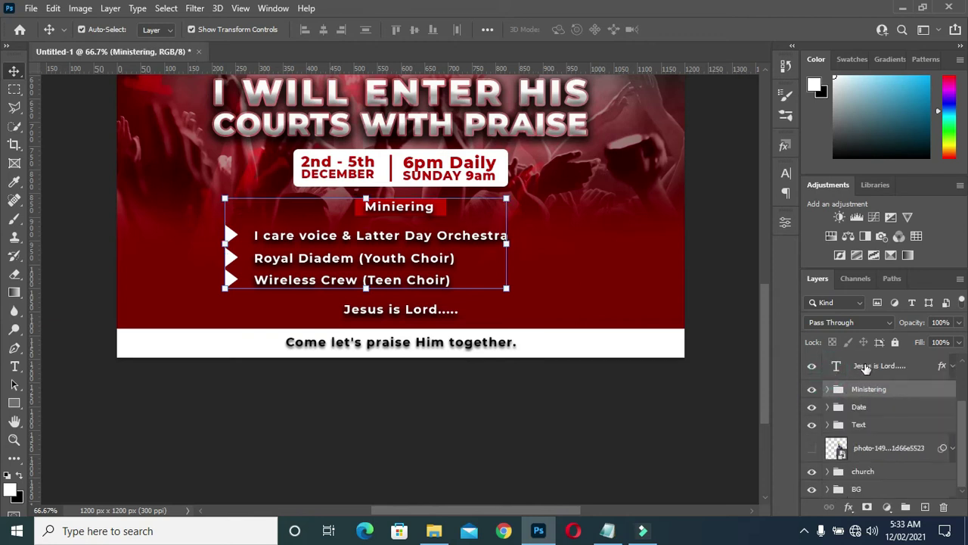
Step: Group the slogan, white bar and 'Jesus is Lord.....' as 'Footer' and show the man's photo
{"action": "scroll", "coordinate": [866, 368], "scroll_direction": "up", "scroll_amount": 2}
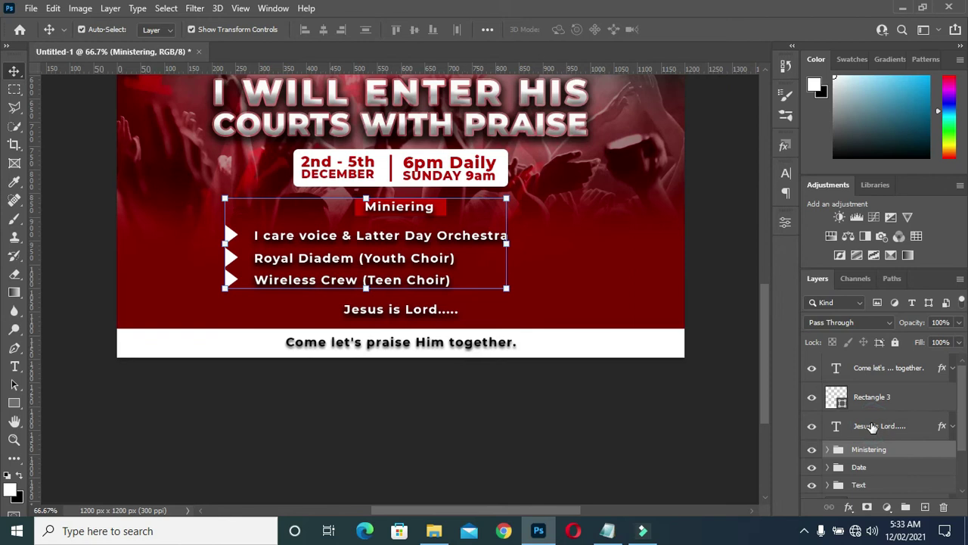
{"action": "left_click", "coordinate": [872, 425]}
{"action": "left_click", "coordinate": [876, 370], "text": "shift"}
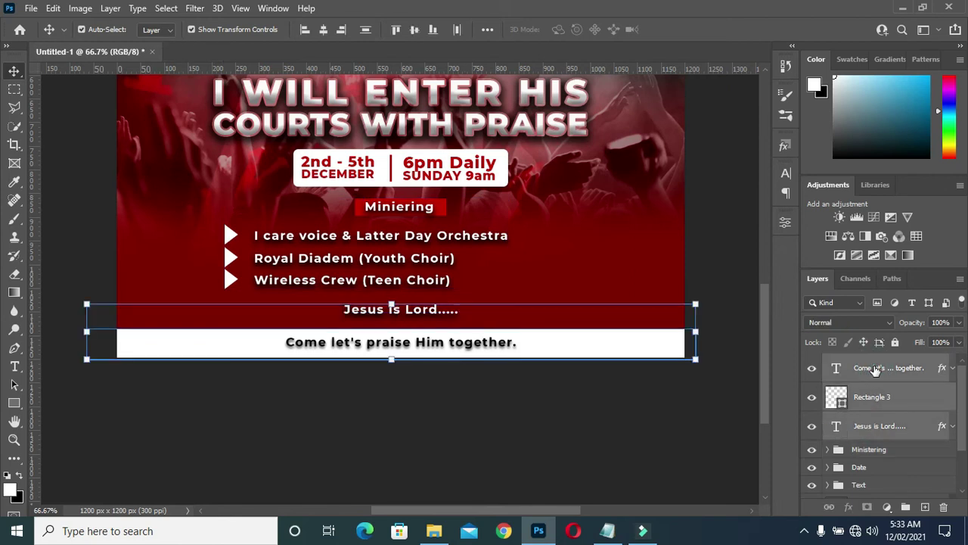
{"action": "key", "text": "ctrl+g"}
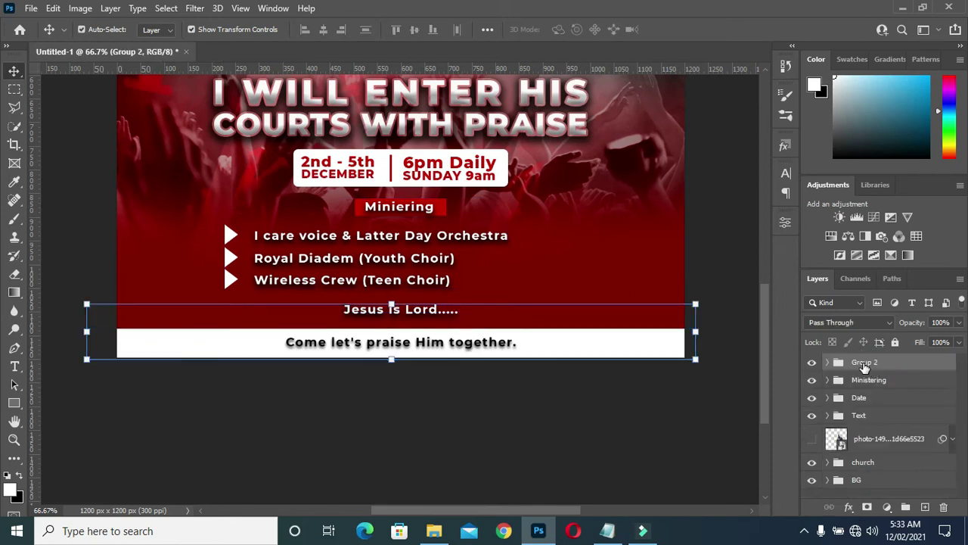
{"action": "double_click", "coordinate": [865, 363]}
{"action": "type", "text": "ooter"}
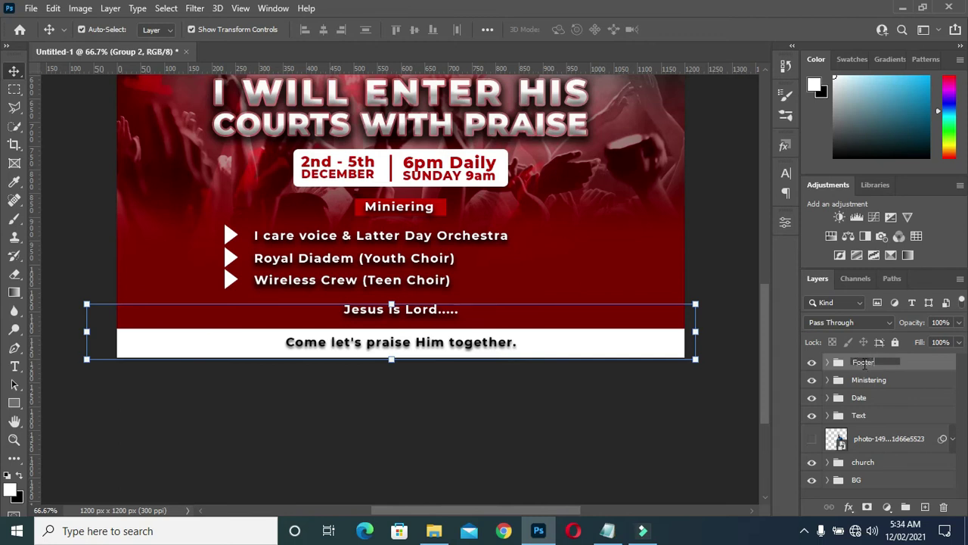
{"action": "key", "text": "Return"}
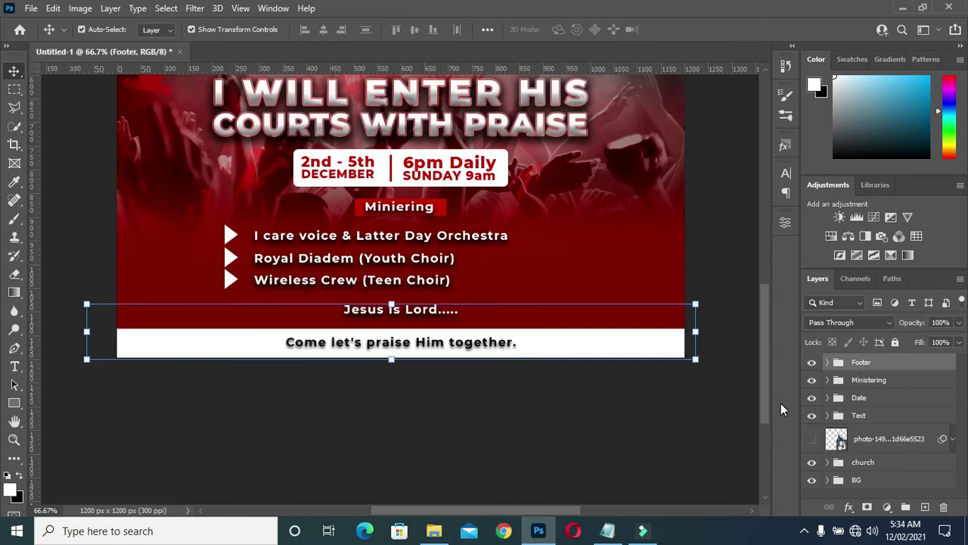
{"action": "left_click", "coordinate": [812, 438]}
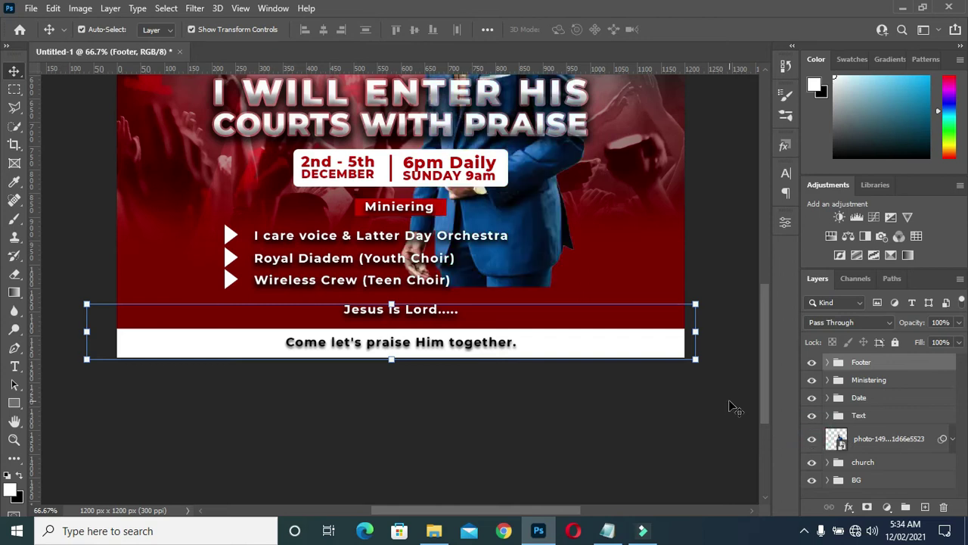
Step: Drag the man's photo to the lower right, just above the white footer bar
{"action": "key", "text": "ctrl+0"}
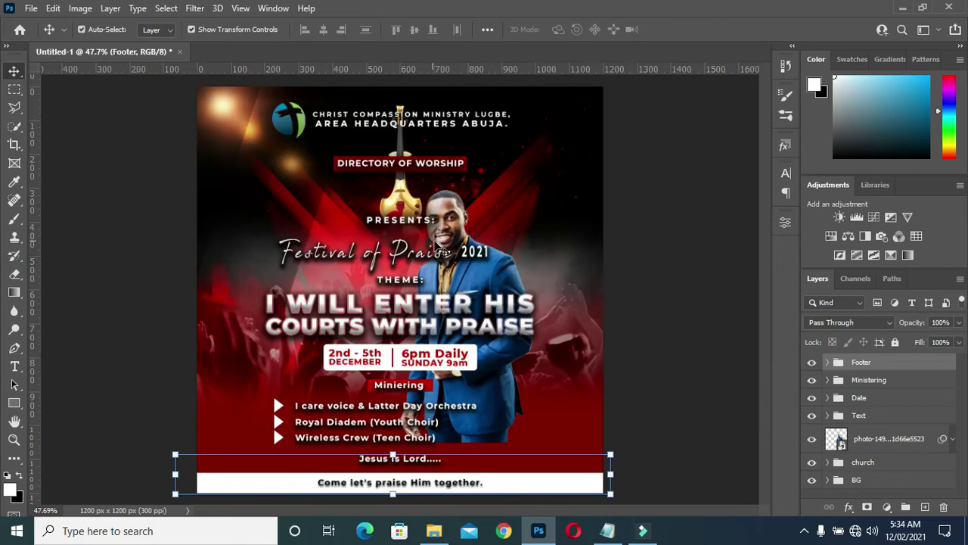
{"action": "left_click", "coordinate": [488, 273]}
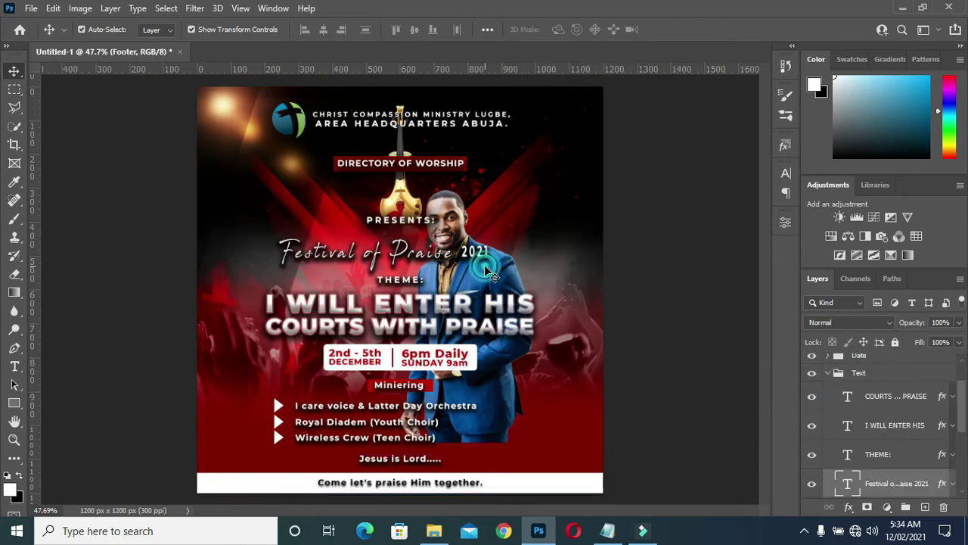
{"action": "left_click", "coordinate": [662, 231]}
{"action": "left_click_drag", "start_coordinate": [510, 274], "coordinate": [601, 314]}
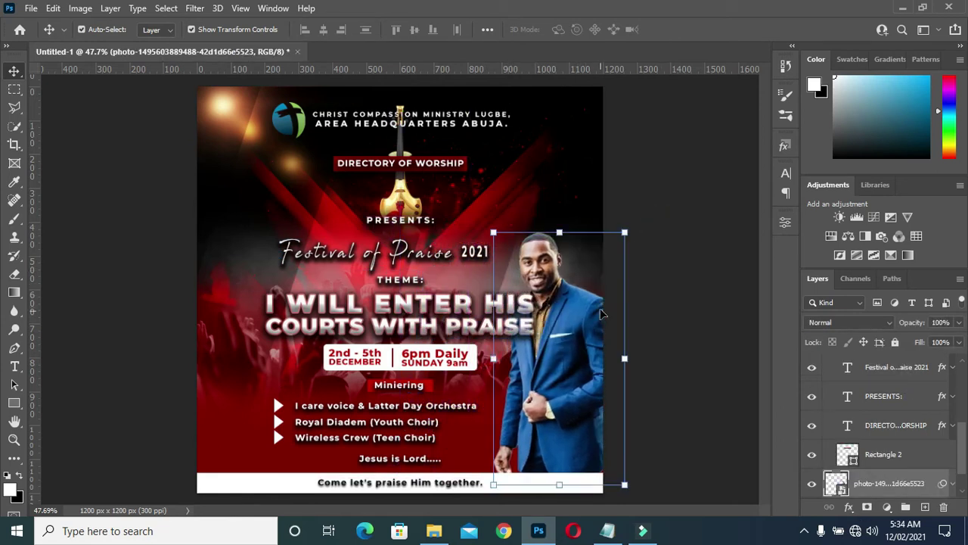
{"action": "left_click_drag", "start_coordinate": [594, 301], "coordinate": [581, 437]}
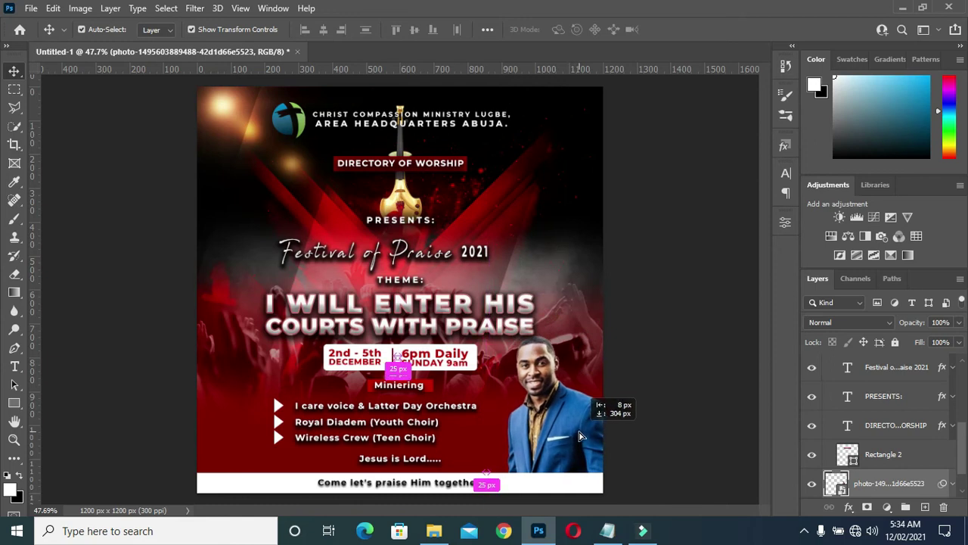
{"action": "left_click_drag", "start_coordinate": [581, 436], "coordinate": [573, 439]}
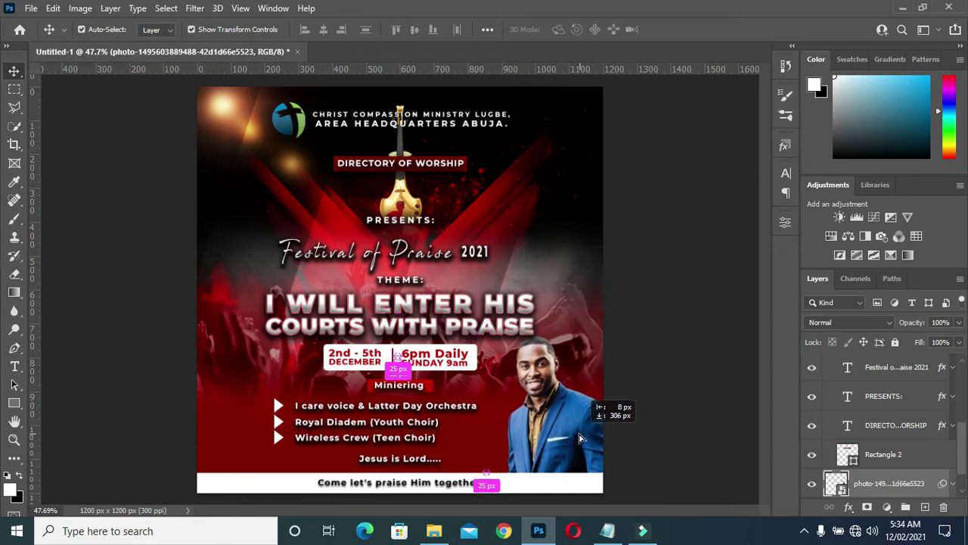
{"action": "left_click_drag", "start_coordinate": [574, 438], "coordinate": [575, 440]}
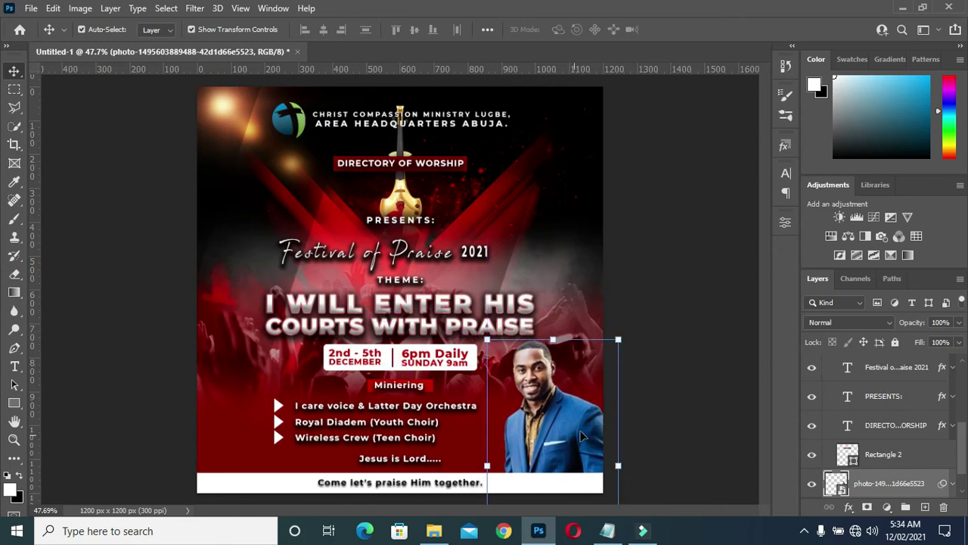
{"action": "left_click", "coordinate": [650, 391]}
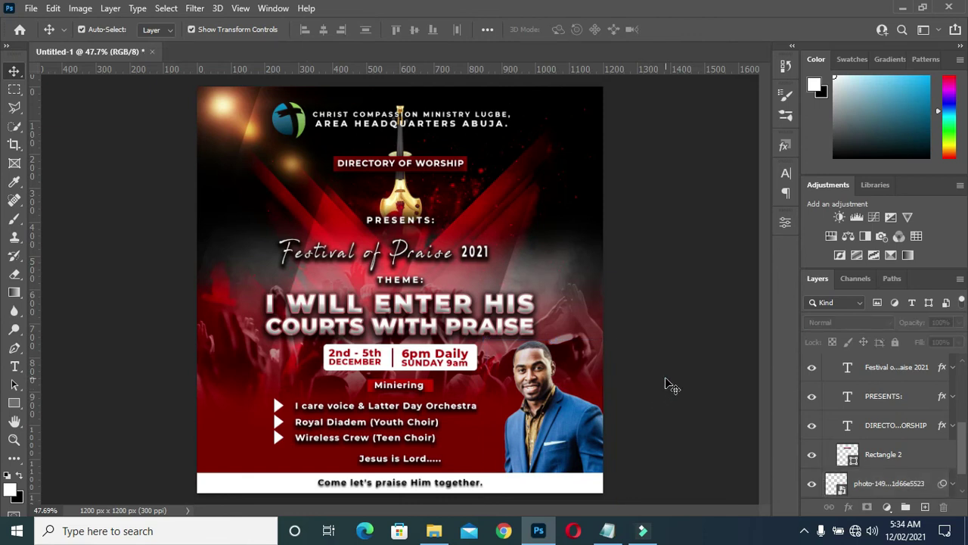
Step: Zoom to the flyer's lower half and bring up the Festival of praise notes
{"action": "key", "text": "ctrl+plus"}
{"action": "key", "text": "ctrl+plus"}
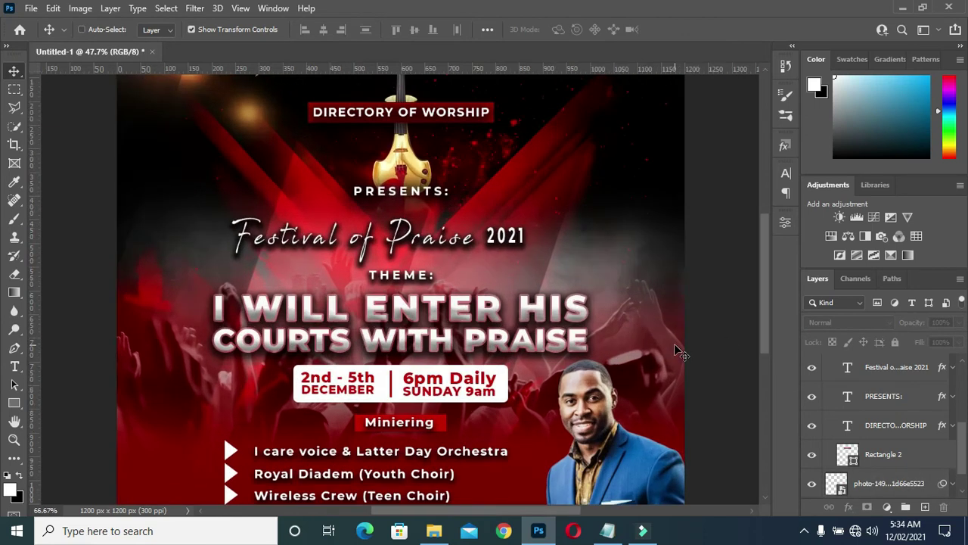
{"action": "key", "text": "ctrl+plus"}
{"action": "key", "text": "ctrl+minus"}
{"action": "scroll", "coordinate": [625, 321], "scroll_direction": "down", "scroll_amount": 3}
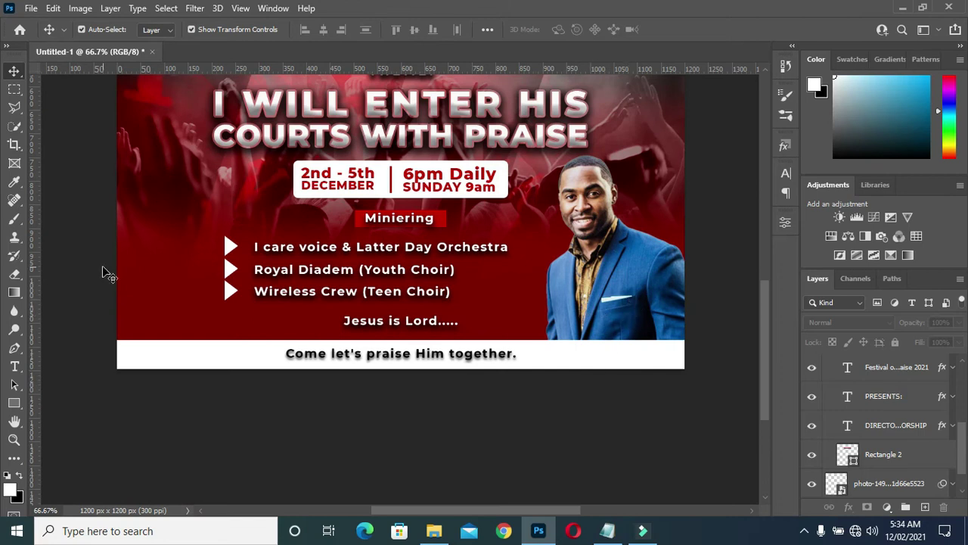
{"action": "left_click", "coordinate": [607, 531]}
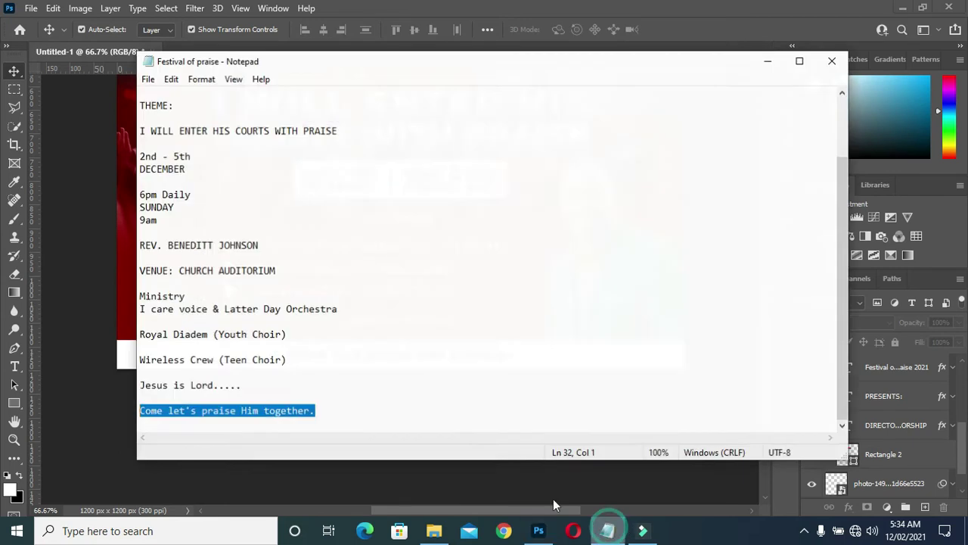
Step: Copy the speaker's REV. name line from the notes and return to the flyer
{"action": "mouse_move", "coordinate": [259, 242]}
{"action": "left_mouse_down"}
{"action": "mouse_move", "coordinate": [137, 238]}
{"action": "mouse_move", "coordinate": [258, 243]}
{"action": "left_mouse_up"}
{"action": "key", "text": "ctrl+c"}
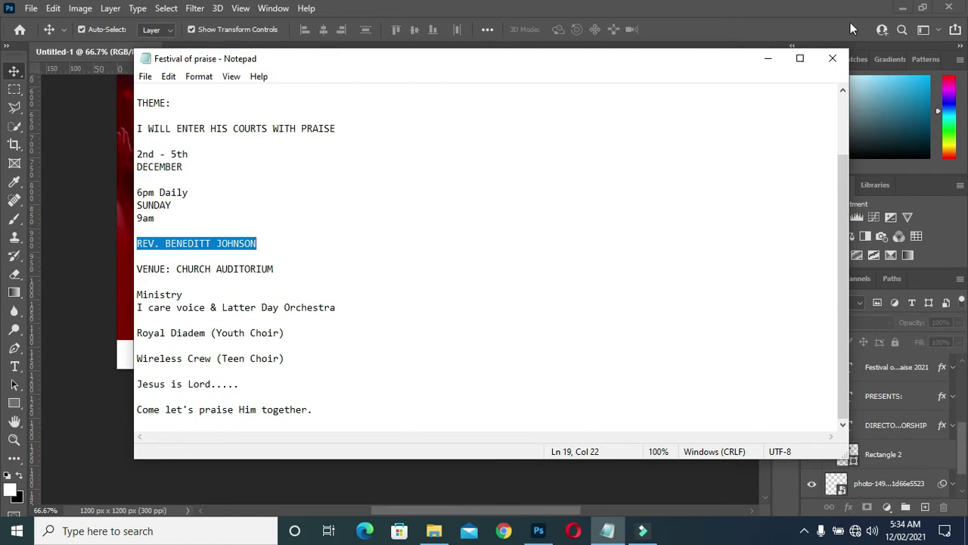
{"action": "left_click", "coordinate": [768, 59]}
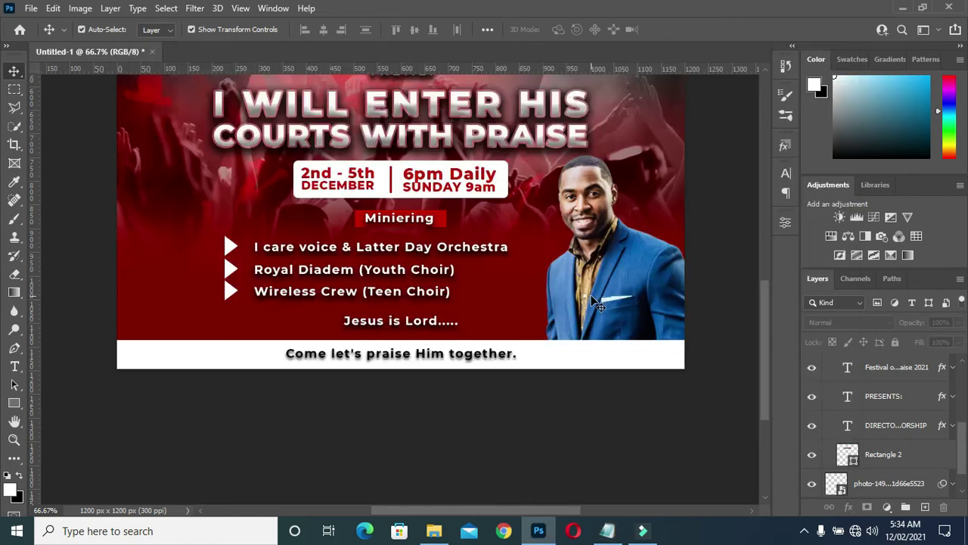
Step: Draw a thin 277 × 31 px dark red bar above the footer at lower right
{"action": "left_click", "coordinate": [14, 402]}
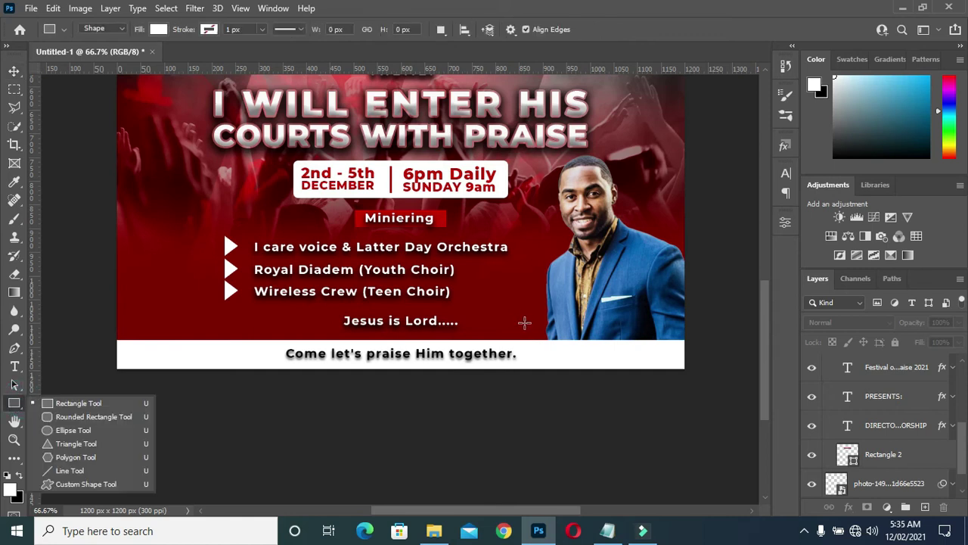
{"action": "left_click_drag", "start_coordinate": [513, 323], "coordinate": [643, 334]}
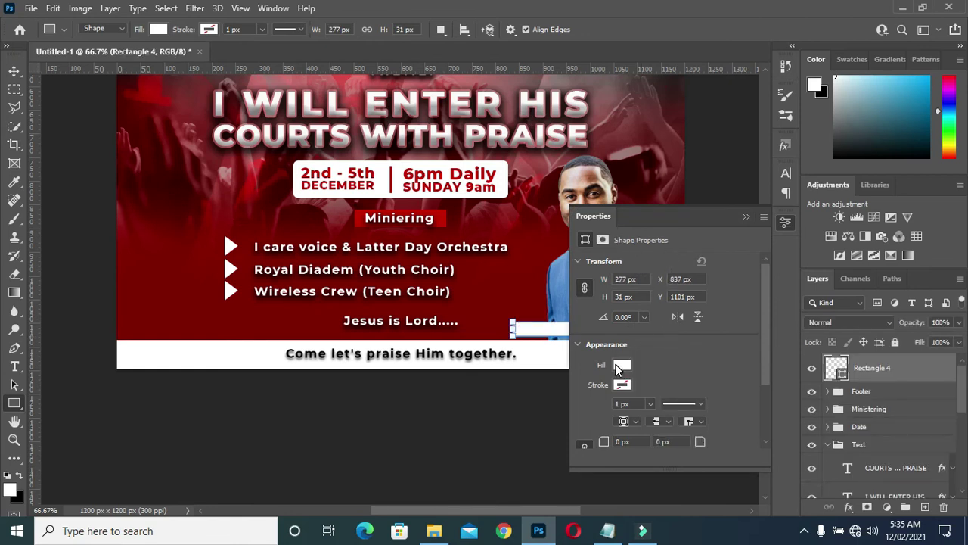
{"action": "left_click", "coordinate": [617, 366]}
{"action": "left_click", "coordinate": [654, 348]}
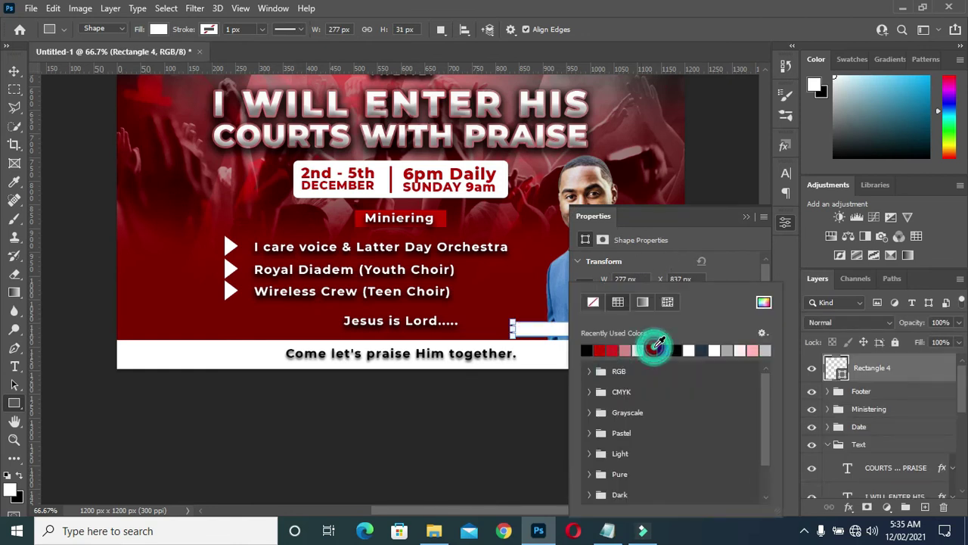
{"action": "left_click", "coordinate": [745, 218]}
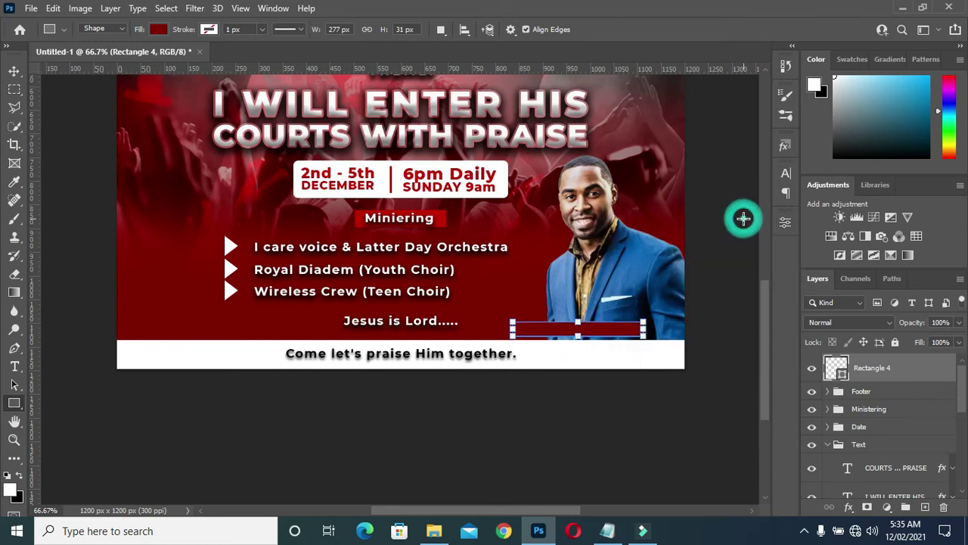
Step: Add the speaker's name as a new text line beside the portrait
{"action": "key", "text": "v"}
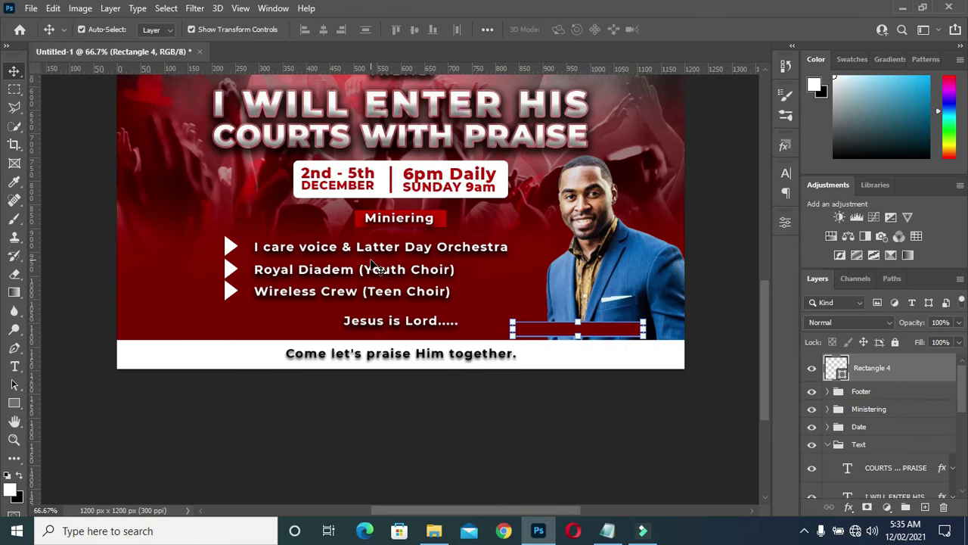
{"action": "key", "text": "t"}
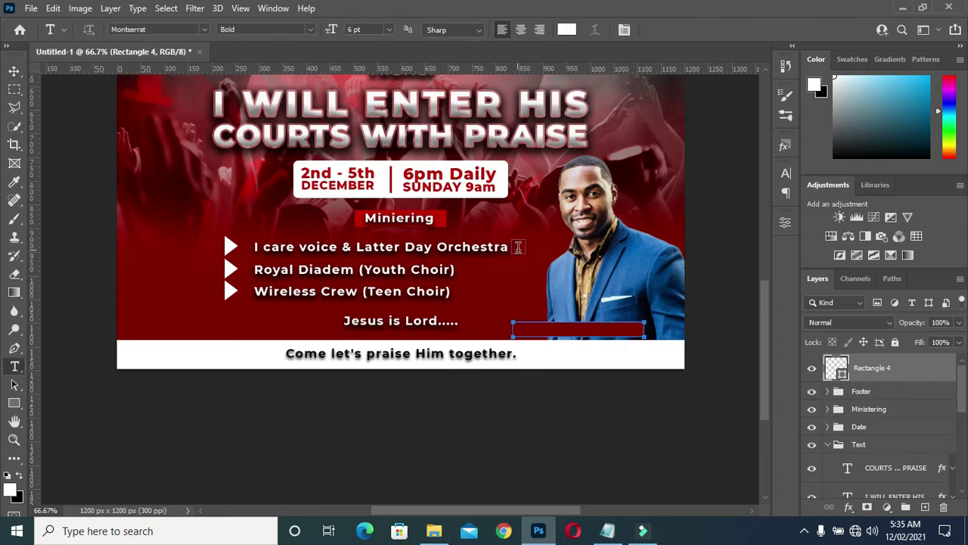
{"action": "left_click", "coordinate": [527, 227]}
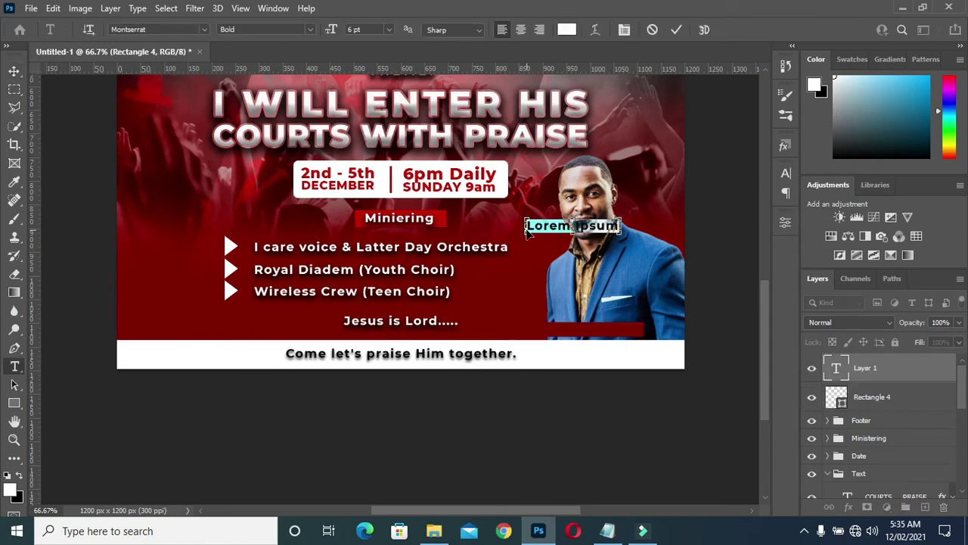
{"action": "key", "text": "ctrl+v"}
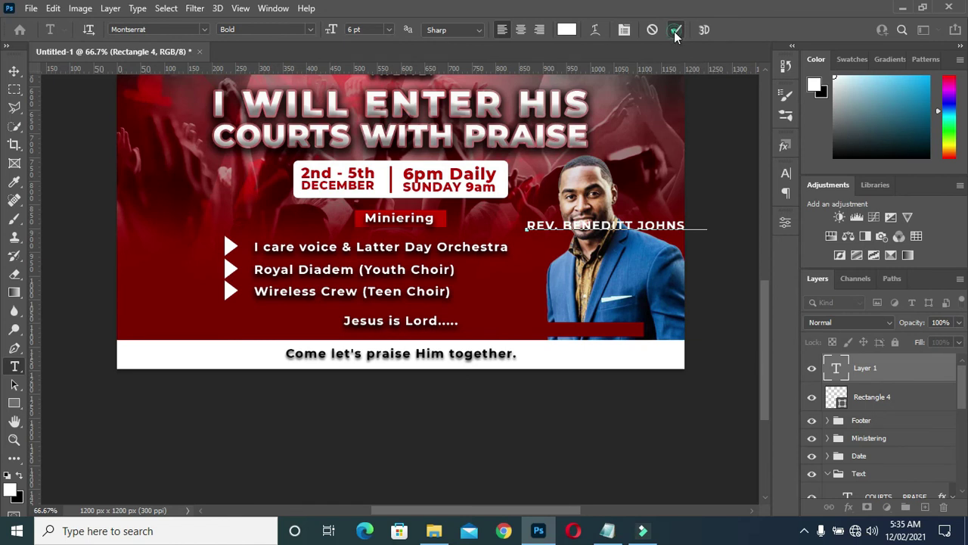
{"action": "left_click", "coordinate": [676, 30]}
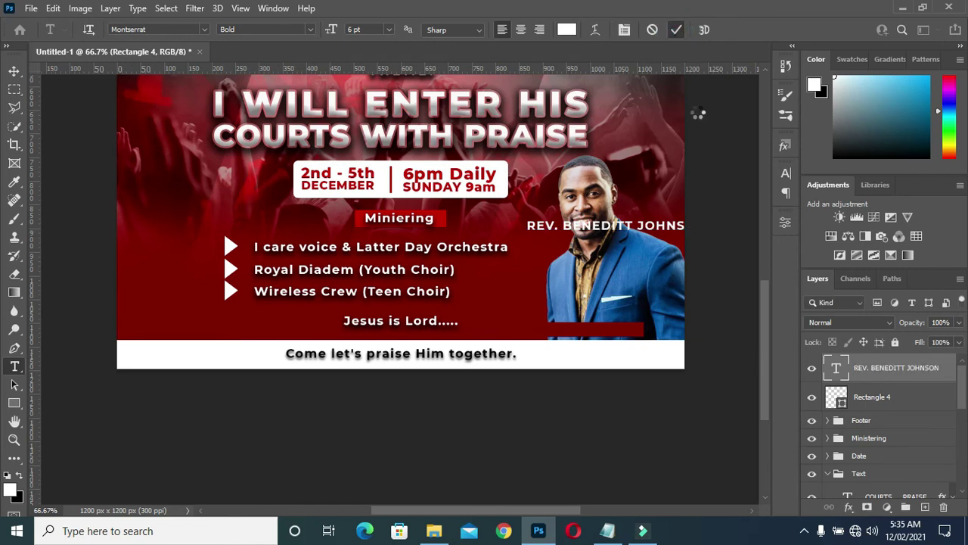
Step: Tighten the name's tracking to -40 and scale it down onto the red bar
{"action": "left_click", "coordinate": [786, 174]}
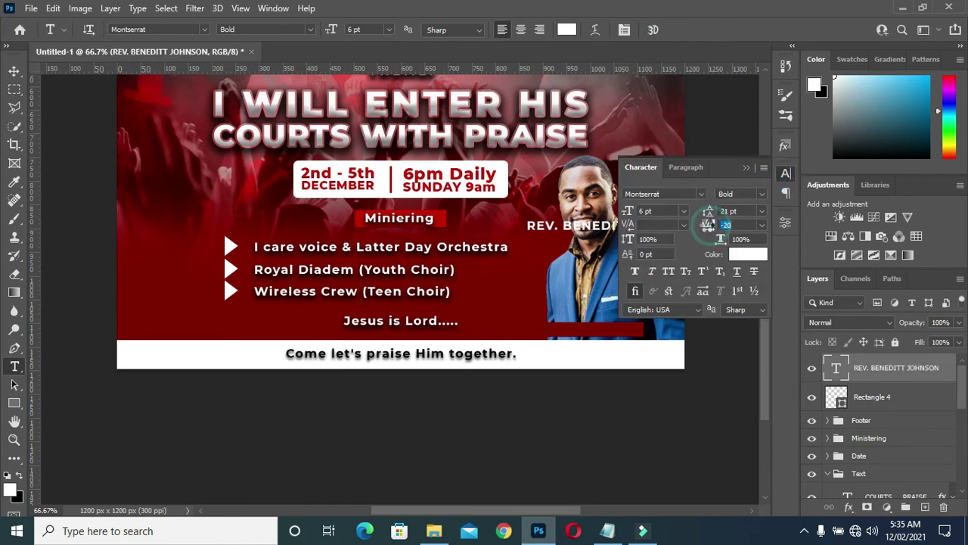
{"action": "left_click_drag", "start_coordinate": [710, 231], "coordinate": [707, 225]}
{"action": "left_click", "coordinate": [746, 167]}
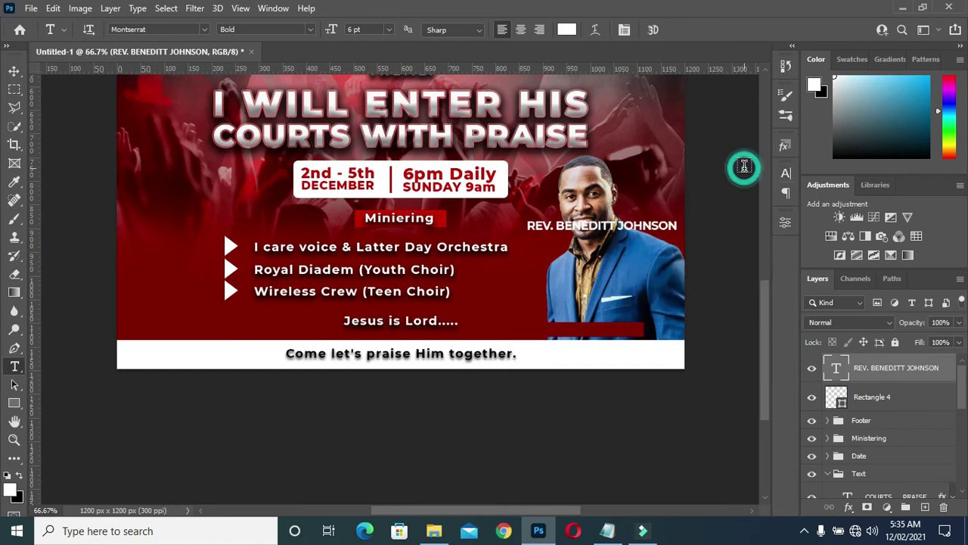
{"action": "left_click", "coordinate": [14, 72]}
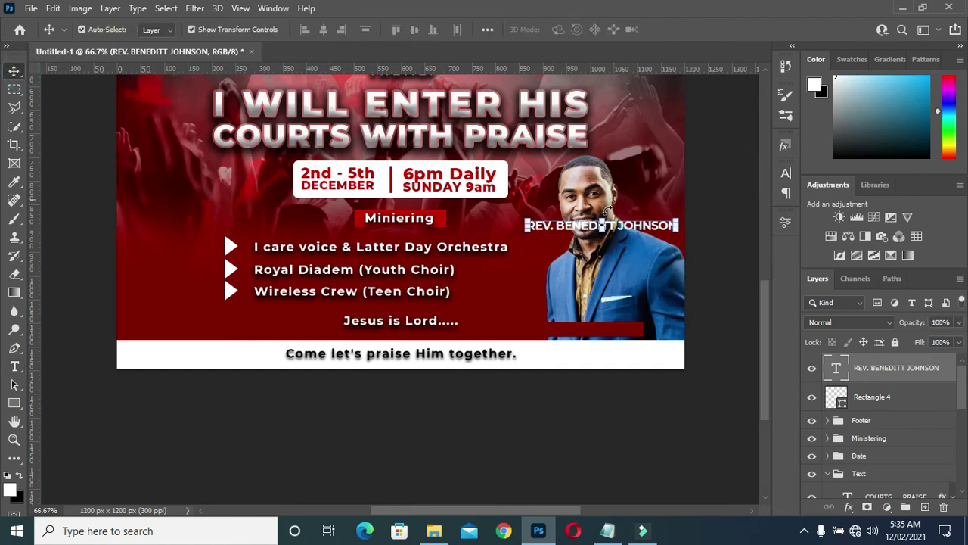
{"action": "mouse_move", "coordinate": [679, 232]}
{"action": "left_mouse_down"}
{"action": "mouse_move", "coordinate": [624, 227]}
{"action": "mouse_move", "coordinate": [599, 347]}
{"action": "mouse_move", "coordinate": [616, 338]}
{"action": "mouse_move", "coordinate": [609, 330]}
{"action": "left_mouse_up"}
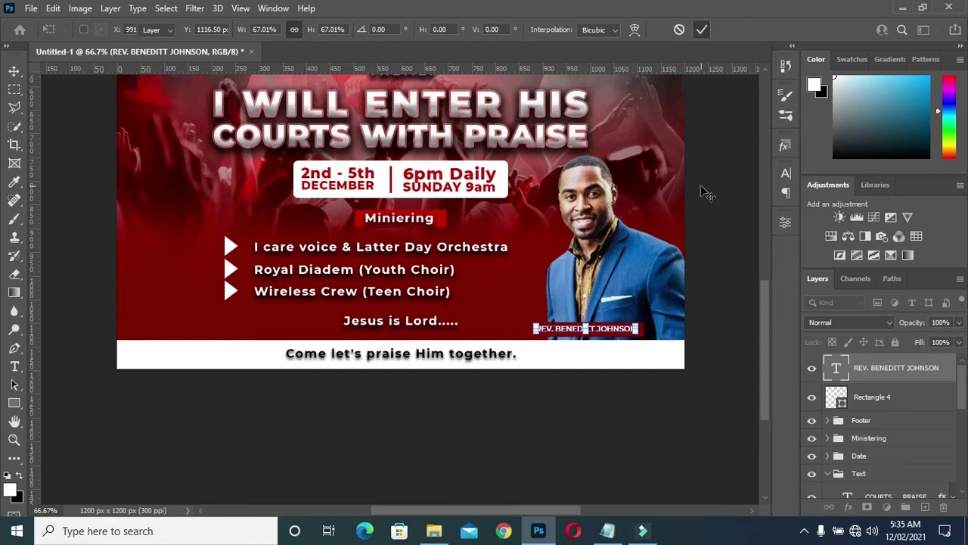
{"action": "key", "text": "Return"}
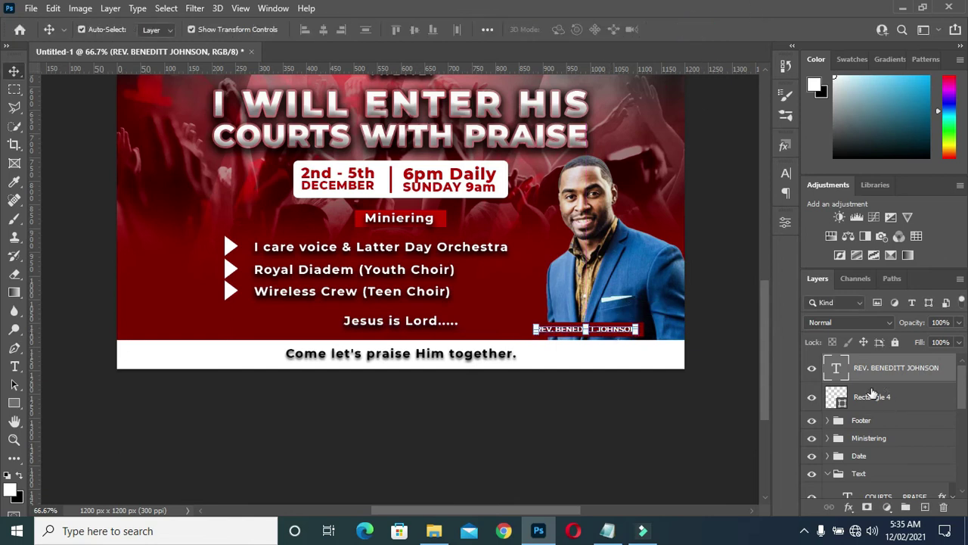
Step: Lower the Rectangle 4 bar's fill to 56% and fit the whole flyer in view
{"action": "left_click", "coordinate": [872, 394]}
{"action": "left_click_drag", "start_coordinate": [918, 342], "coordinate": [901, 345]}
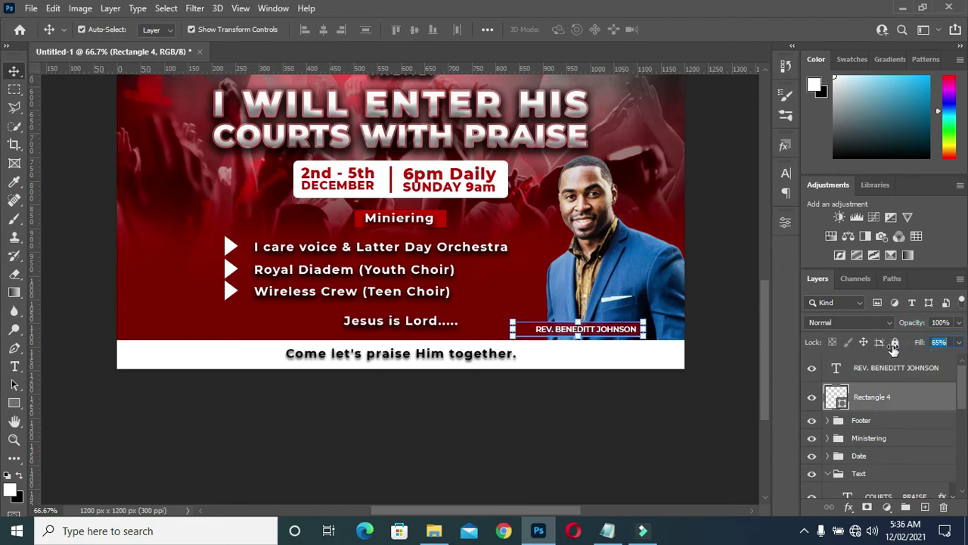
{"action": "left_click", "coordinate": [615, 392]}
{"action": "key", "text": "ctrl+0"}
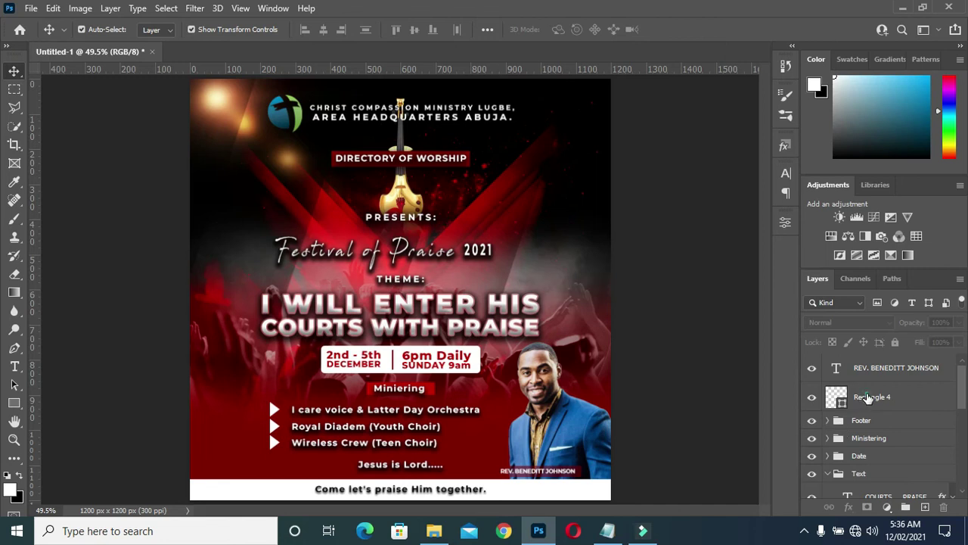
Step: Group the pastor's name caption with its red bar and name the group after the pastor
{"action": "left_click", "coordinate": [868, 399]}
{"action": "left_click", "coordinate": [879, 369], "text": "ctrl"}
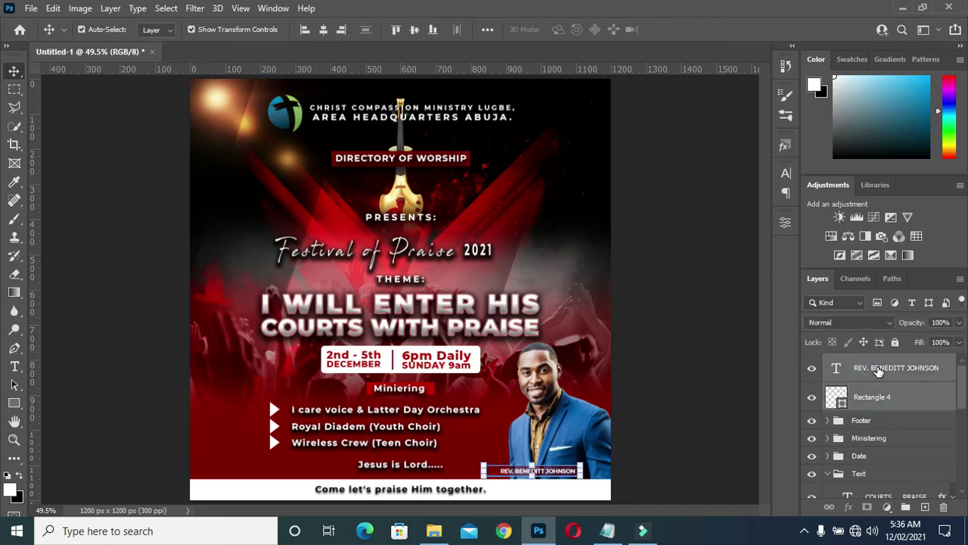
{"action": "key", "text": "ctrl+g"}
{"action": "double_click", "coordinate": [865, 362]}
{"action": "type", "text": "Rev. Johnson"}
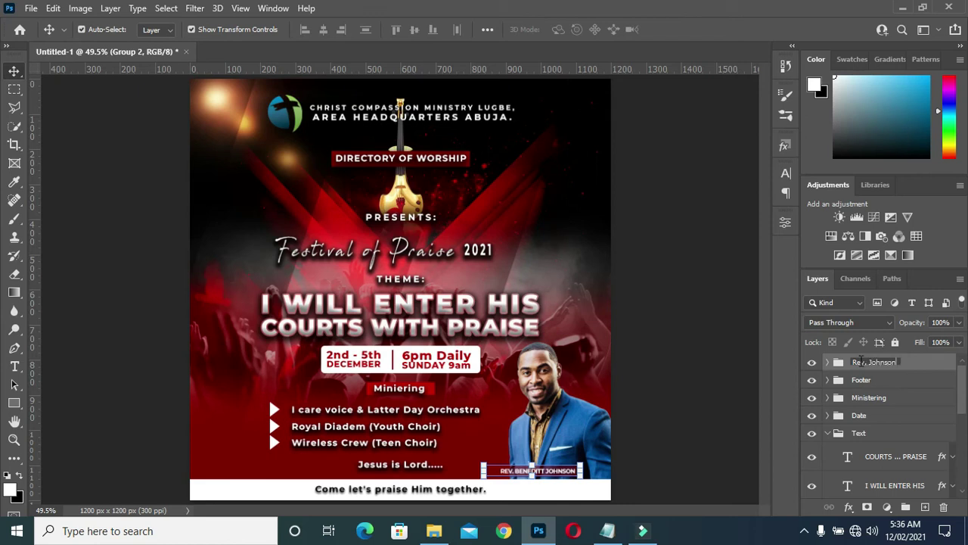
{"action": "key", "text": "Return"}
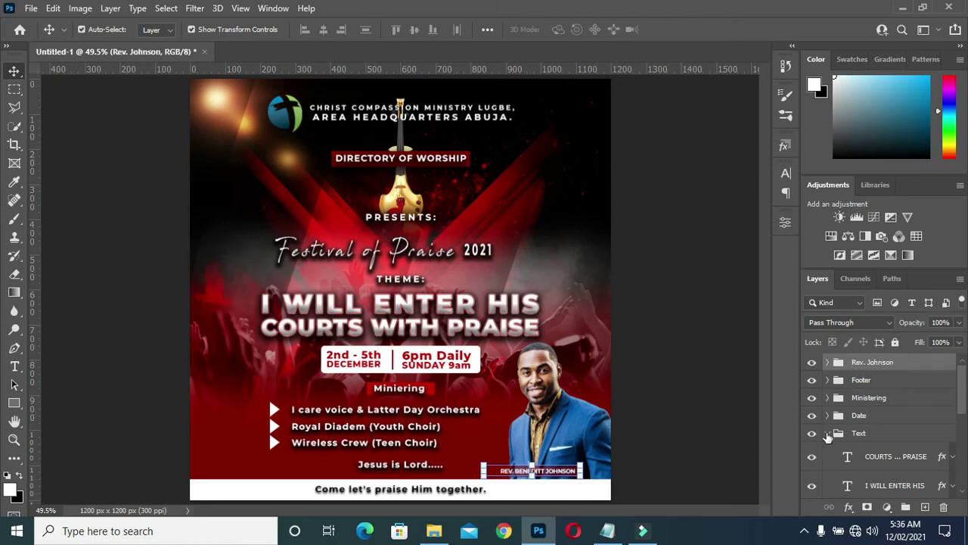
Step: Move the portrait photo into the pastor's group, below the name bar, and place the group just above BG
{"action": "left_click", "coordinate": [829, 434]}
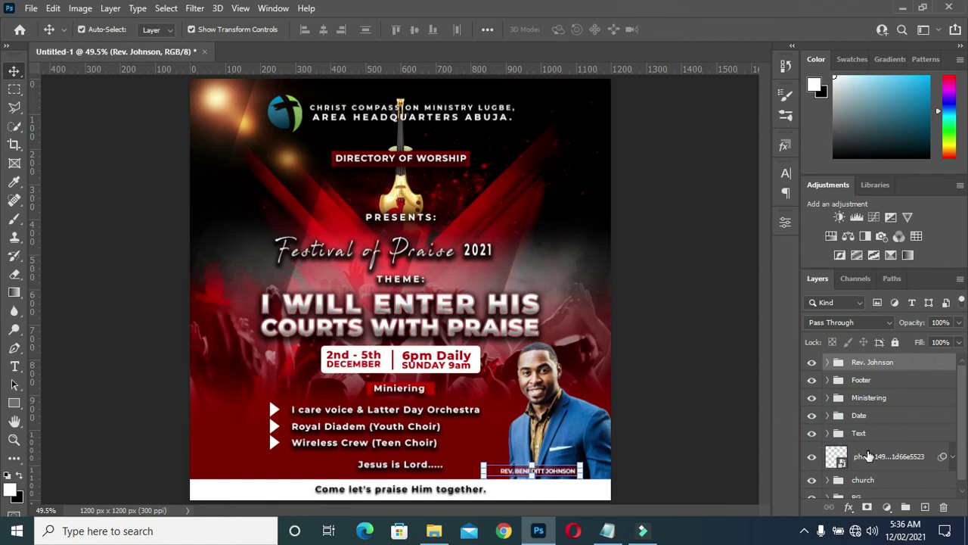
{"action": "left_click", "coordinate": [826, 362]}
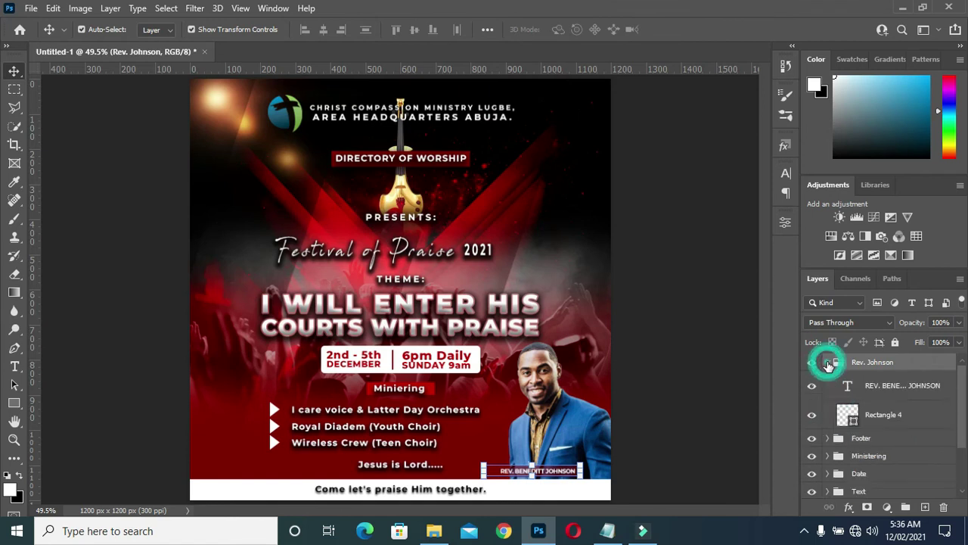
{"action": "scroll", "coordinate": [889, 443], "scroll_direction": "down", "scroll_amount": 2}
{"action": "mouse_move", "coordinate": [889, 443]}
{"action": "left_mouse_down"}
{"action": "mouse_move", "coordinate": [882, 392]}
{"action": "mouse_move", "coordinate": [891, 421]}
{"action": "left_mouse_up"}
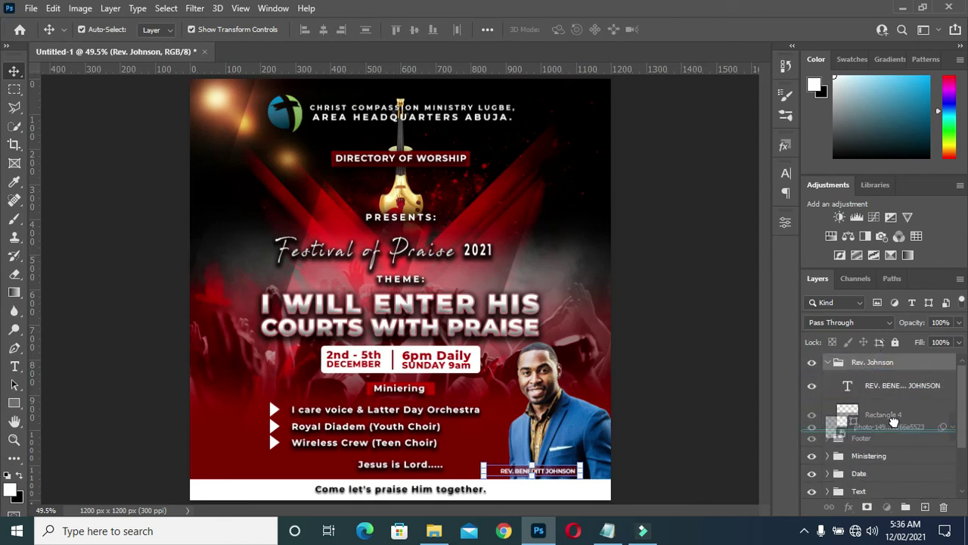
{"action": "left_click_drag", "start_coordinate": [891, 420], "coordinate": [893, 426]}
{"action": "left_click", "coordinate": [895, 443]}
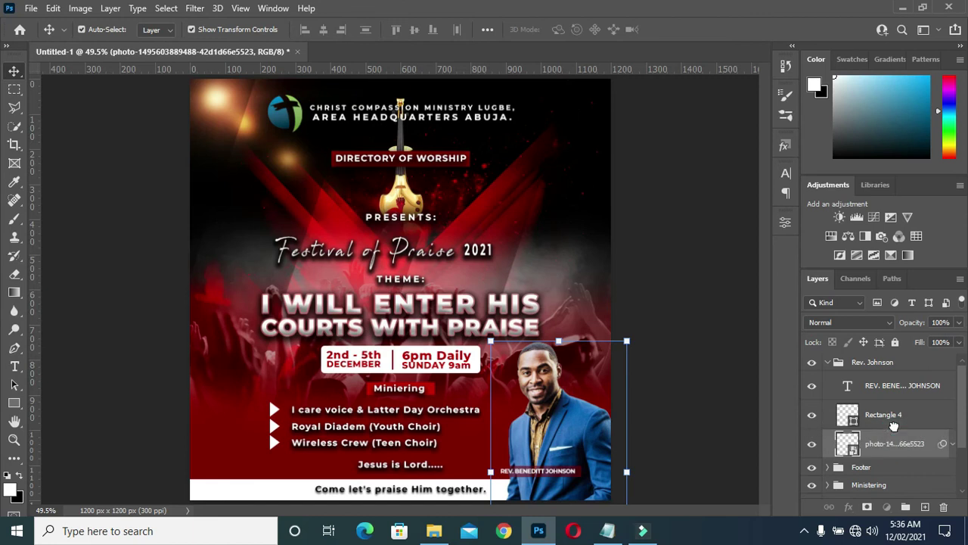
{"action": "left_click", "coordinate": [828, 361]}
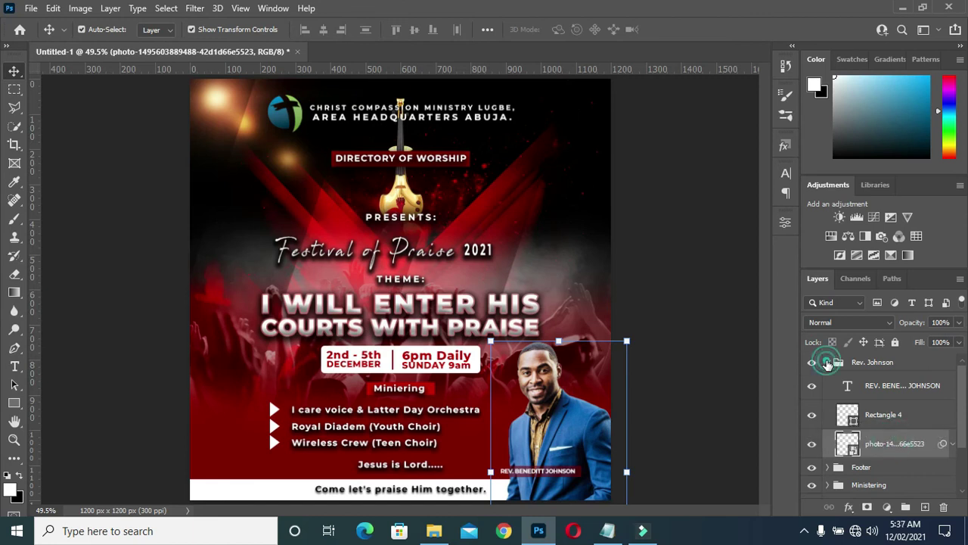
{"action": "left_click", "coordinate": [726, 357]}
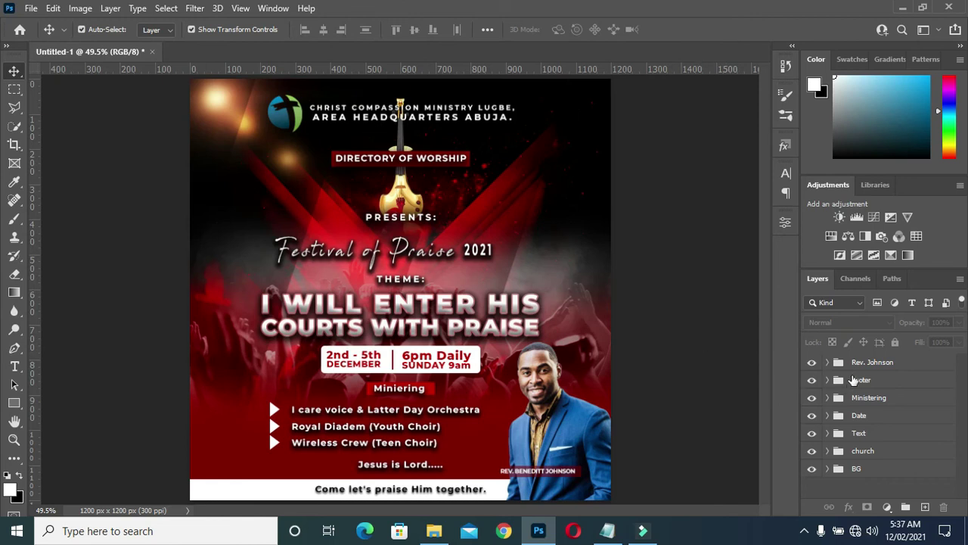
{"action": "left_click_drag", "start_coordinate": [862, 362], "coordinate": [865, 459]}
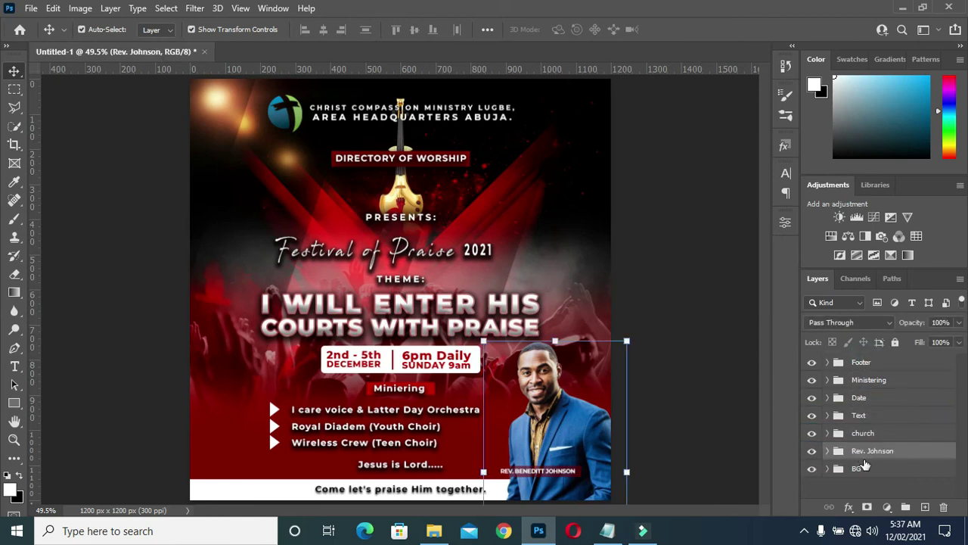
{"action": "left_click", "coordinate": [746, 450]}
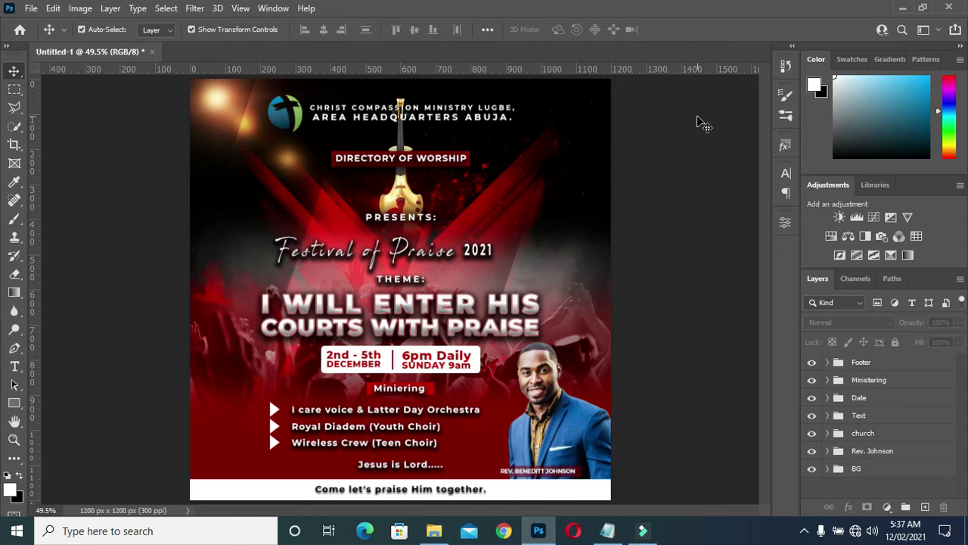
{"action": "left_click", "coordinate": [868, 380]}
Step: Scale the Group 1 choir list down slightly and shift it right and up beneath the heading
{"action": "left_click", "coordinate": [828, 380]}
{"action": "left_click", "coordinate": [854, 400]}
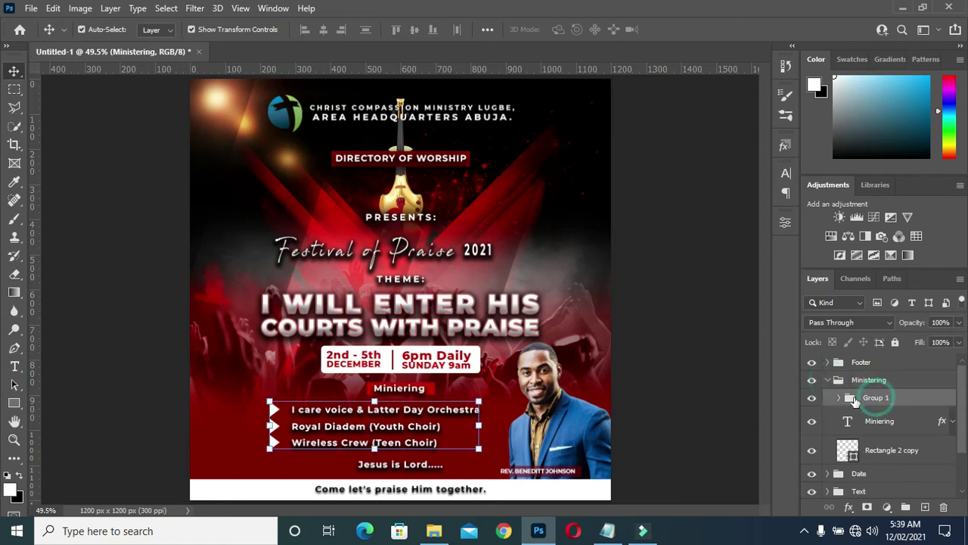
{"action": "left_click_drag", "start_coordinate": [478, 448], "coordinate": [448, 434]}
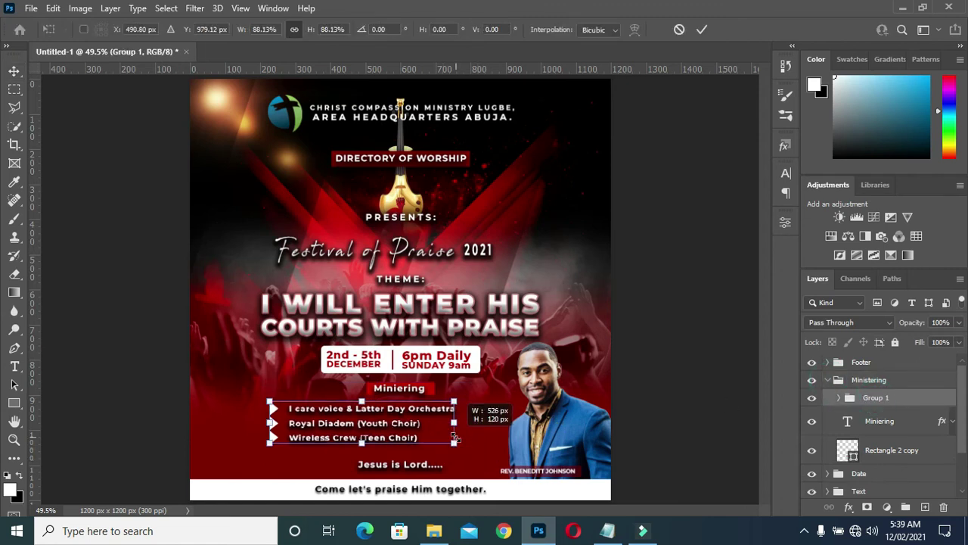
{"action": "left_click_drag", "start_coordinate": [373, 418], "coordinate": [418, 417]}
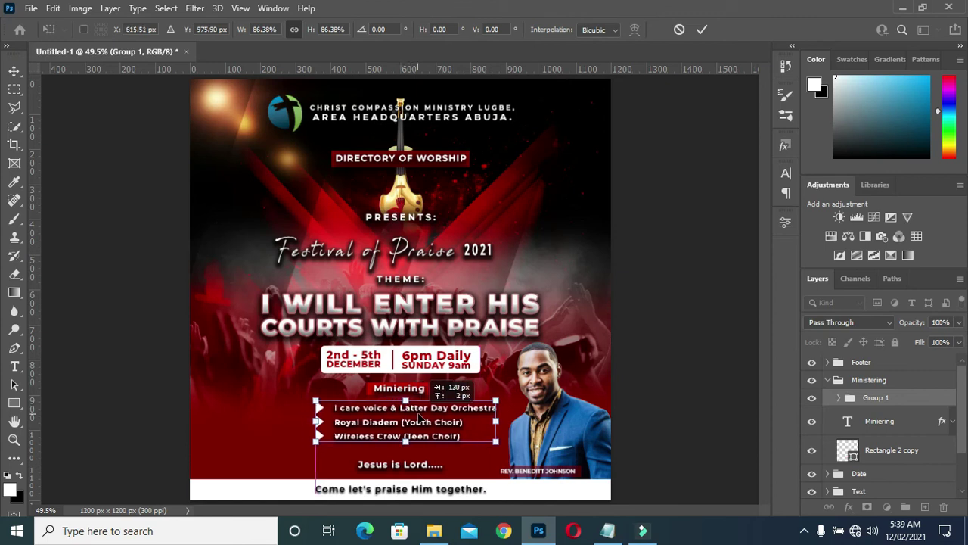
{"action": "left_click_drag", "start_coordinate": [420, 416], "coordinate": [423, 416]}
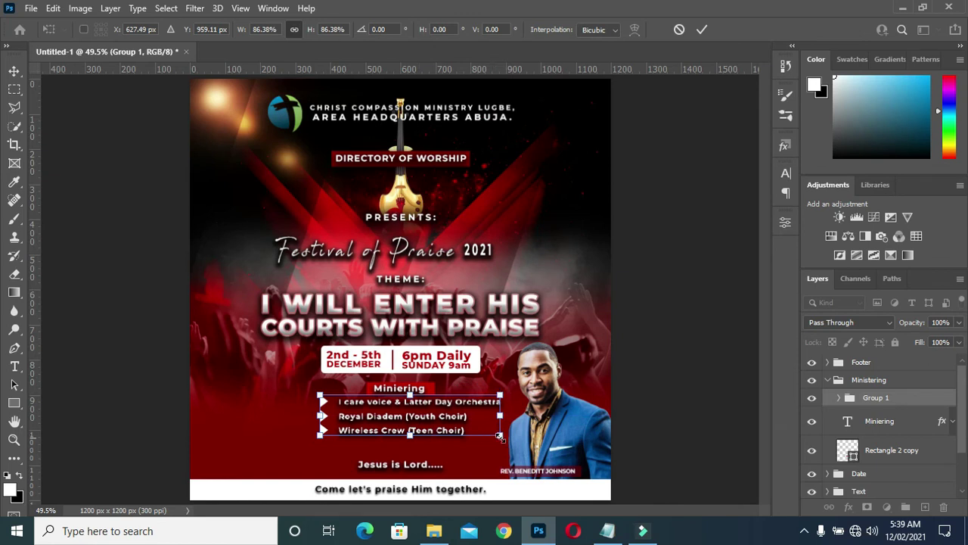
{"action": "left_click", "coordinate": [702, 30]}
{"action": "left_click", "coordinate": [488, 452]}
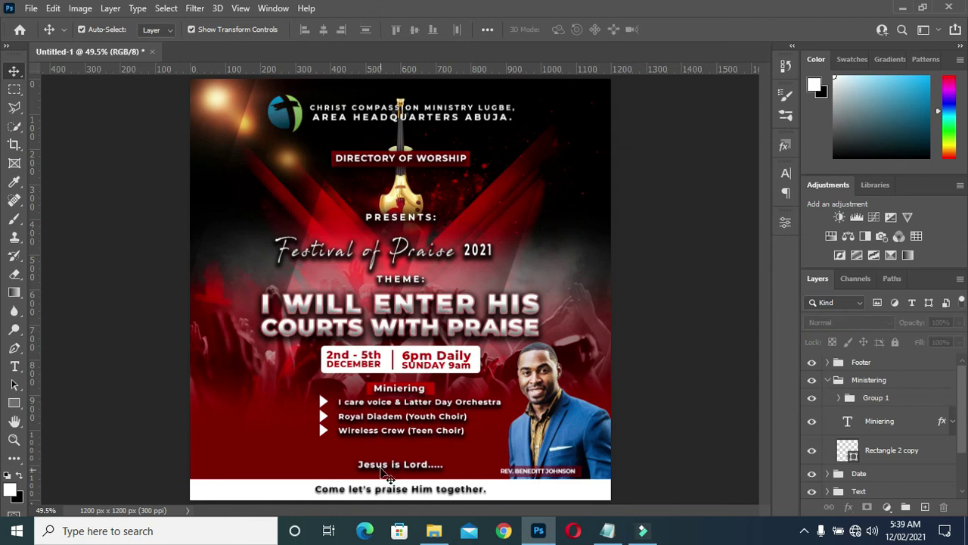
Step: Check the Ministering group's list, Miniering heading and red bar by selecting each
{"action": "left_click", "coordinate": [865, 400]}
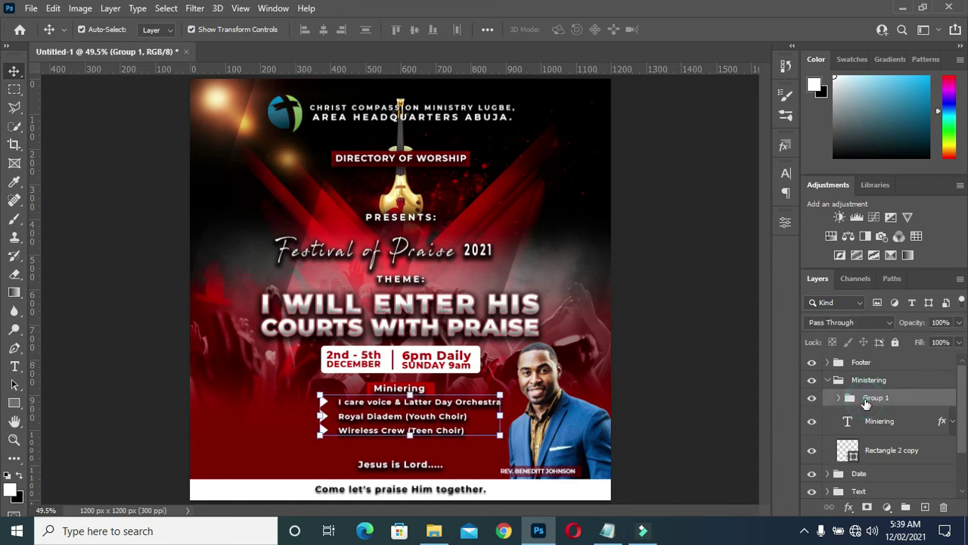
{"action": "left_click", "coordinate": [865, 380]}
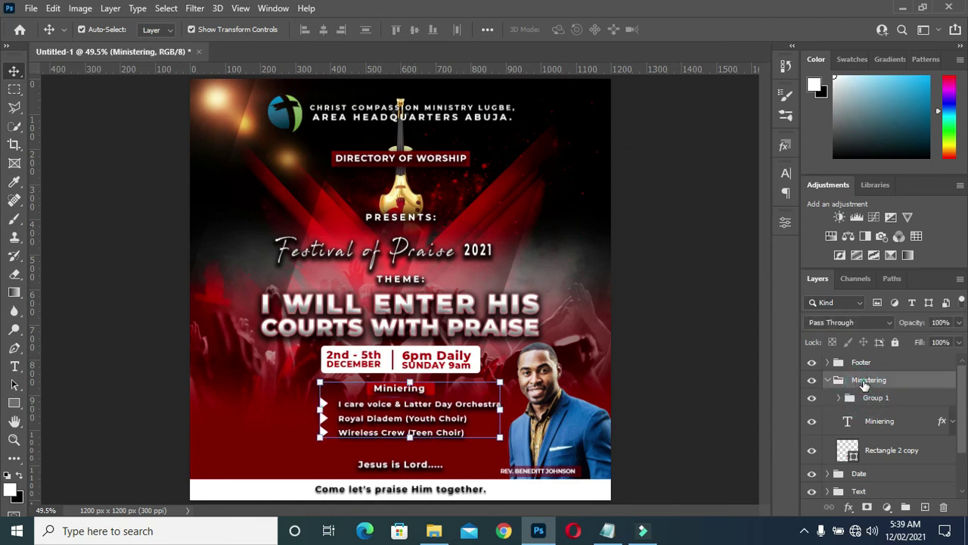
{"action": "left_click", "coordinate": [875, 421]}
{"action": "left_click", "coordinate": [881, 452], "text": "shift"}
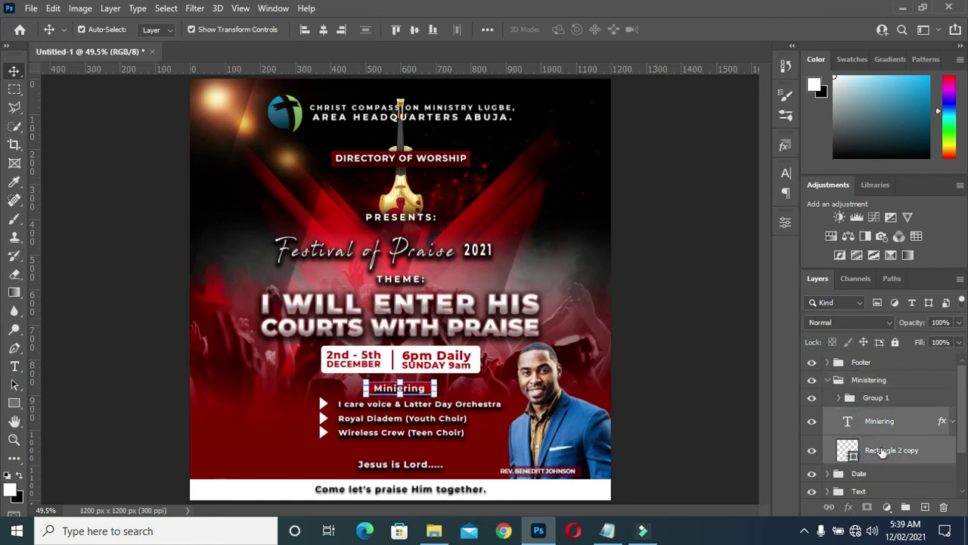
{"action": "left_click", "coordinate": [669, 395]}
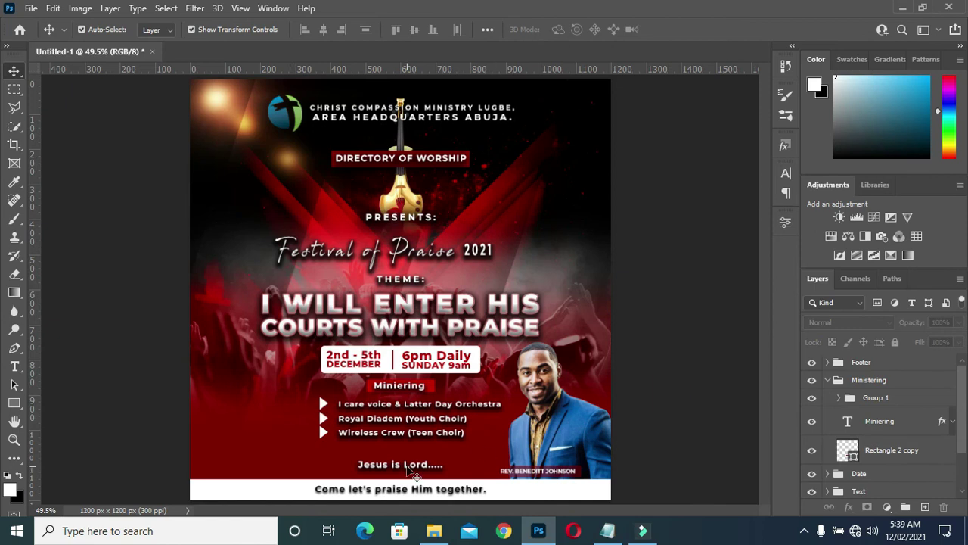
Step: Select the footer slogan text and commit its edit
{"action": "left_click", "coordinate": [437, 490]}
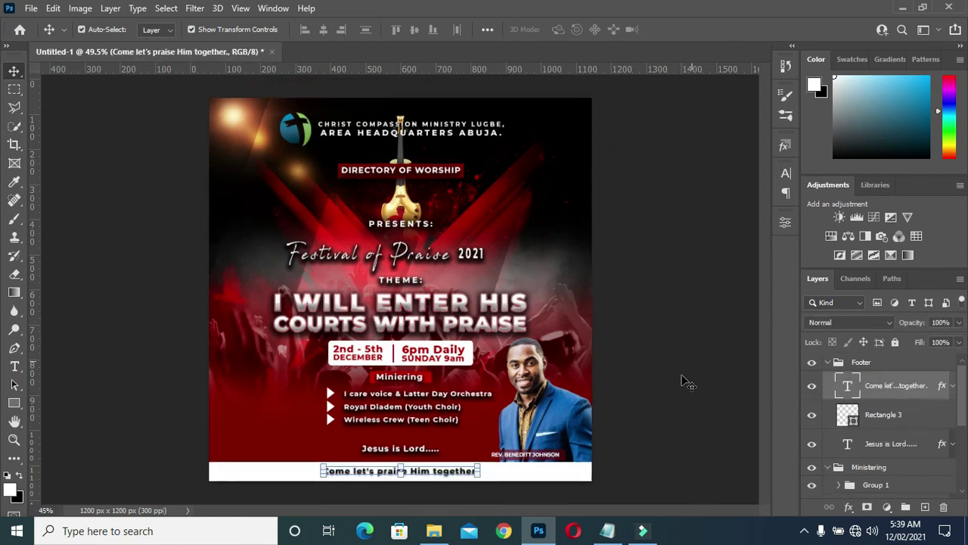
{"action": "scroll", "coordinate": [697, 375], "scroll_direction": "up", "scroll_amount": 4}
{"action": "scroll", "coordinate": [766, 345], "scroll_direction": "down", "scroll_amount": 1}
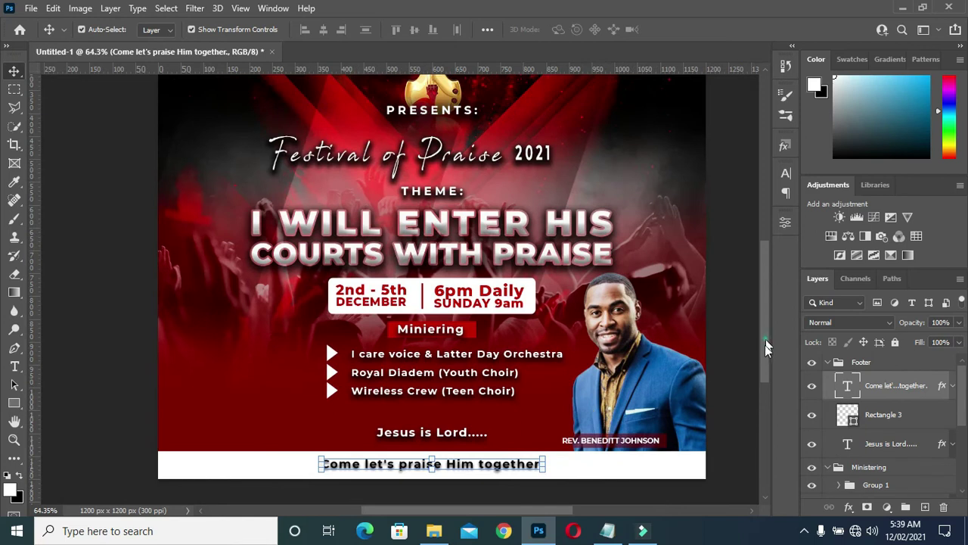
{"action": "scroll", "coordinate": [767, 344], "scroll_direction": "down", "scroll_amount": 3}
{"action": "scroll", "coordinate": [562, 270], "scroll_direction": "up", "scroll_amount": 1}
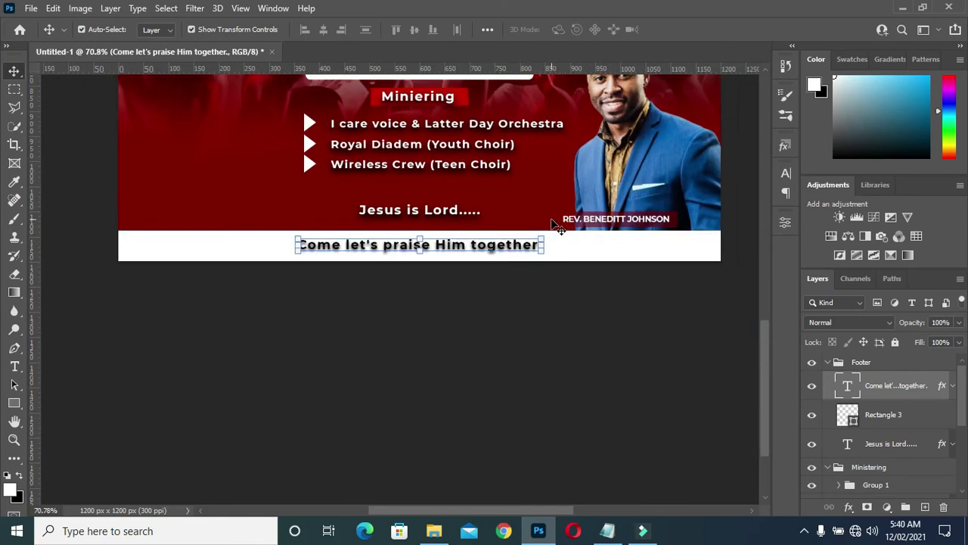
{"action": "scroll", "coordinate": [556, 225], "scroll_direction": "down", "scroll_amount": 1}
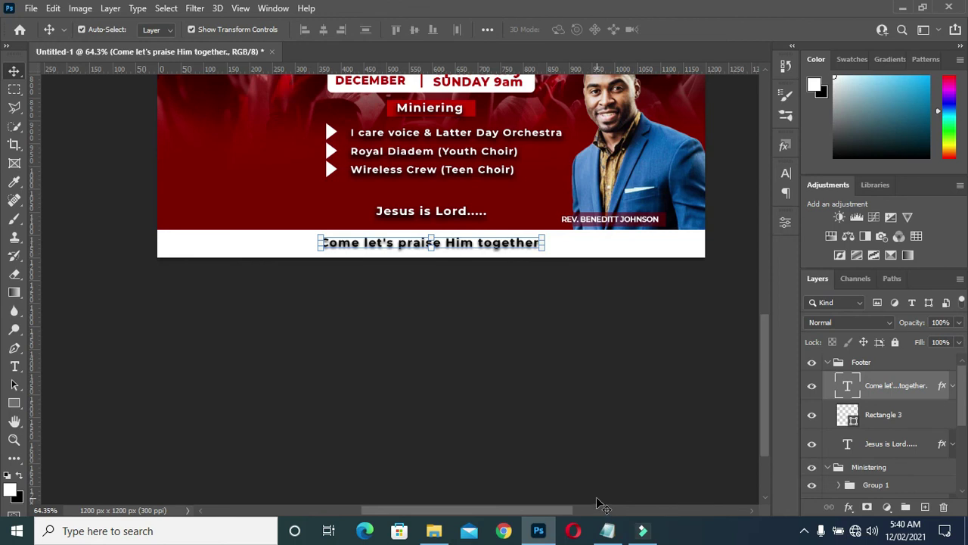
{"action": "left_click", "coordinate": [662, 235]}
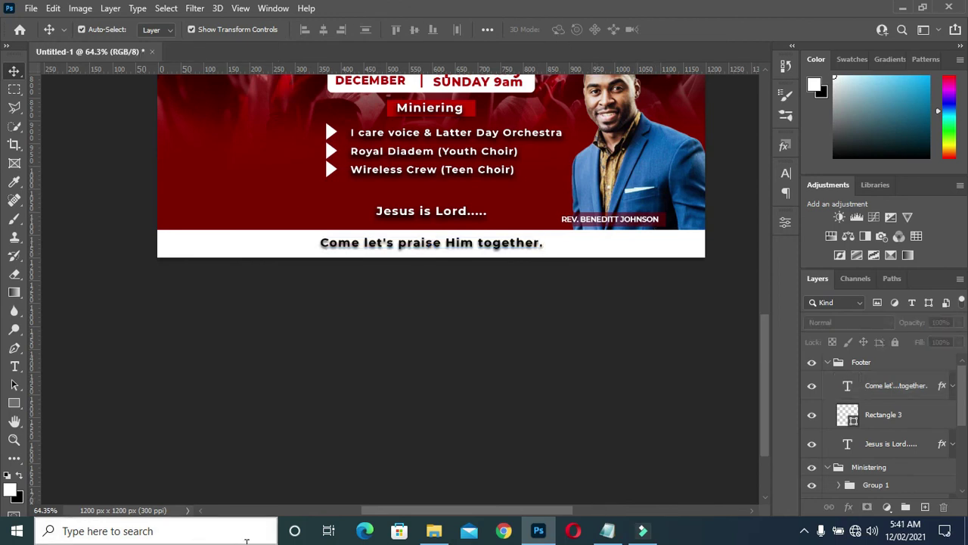
Step: Place google-location-icon-16 on the flyer, shrunk, at the red band's lower left
{"action": "left_click", "coordinate": [433, 530]}
{"action": "left_click", "coordinate": [736, 224]}
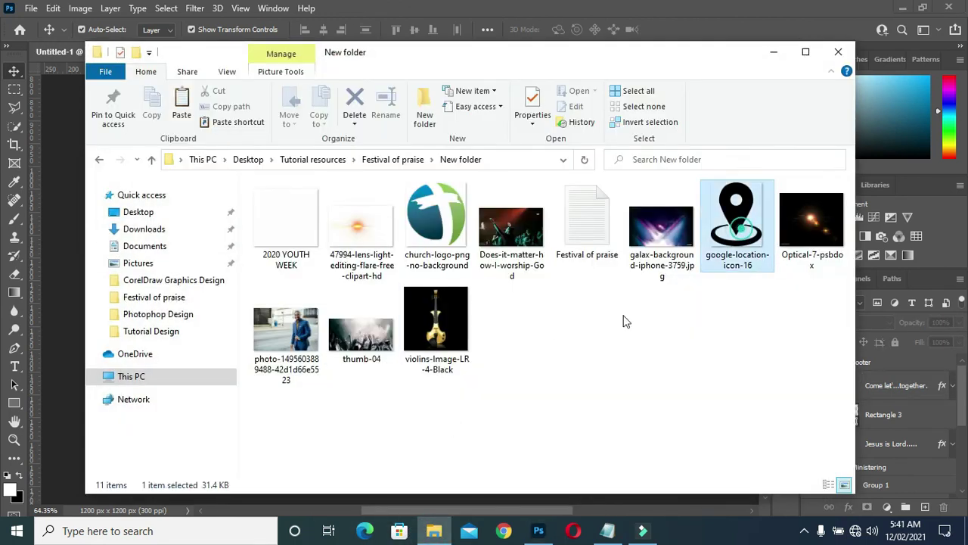
{"action": "left_click_drag", "start_coordinate": [87, 408], "coordinate": [68, 397]}
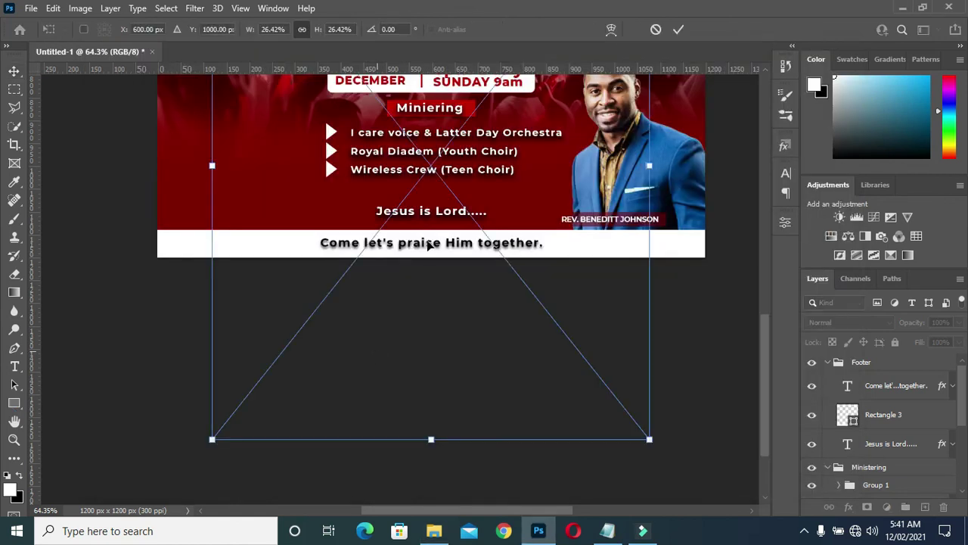
{"action": "mouse_move", "coordinate": [430, 439]}
{"action": "left_mouse_down"}
{"action": "mouse_move", "coordinate": [436, 84]}
{"action": "mouse_move", "coordinate": [216, 152]}
{"action": "mouse_move", "coordinate": [250, 91]}
{"action": "mouse_move", "coordinate": [190, 211]}
{"action": "left_mouse_up"}
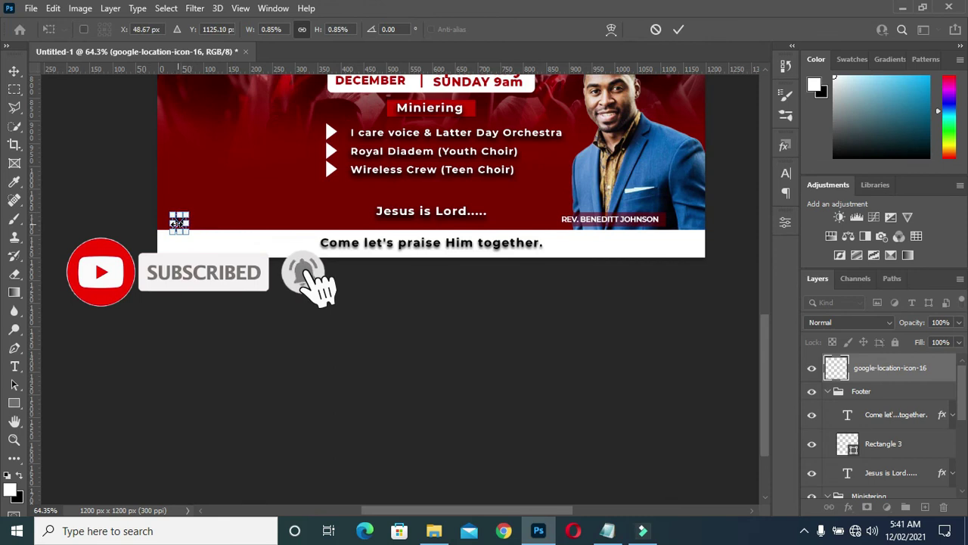
{"action": "scroll", "coordinate": [178, 225], "scroll_direction": "up", "scroll_amount": 3}
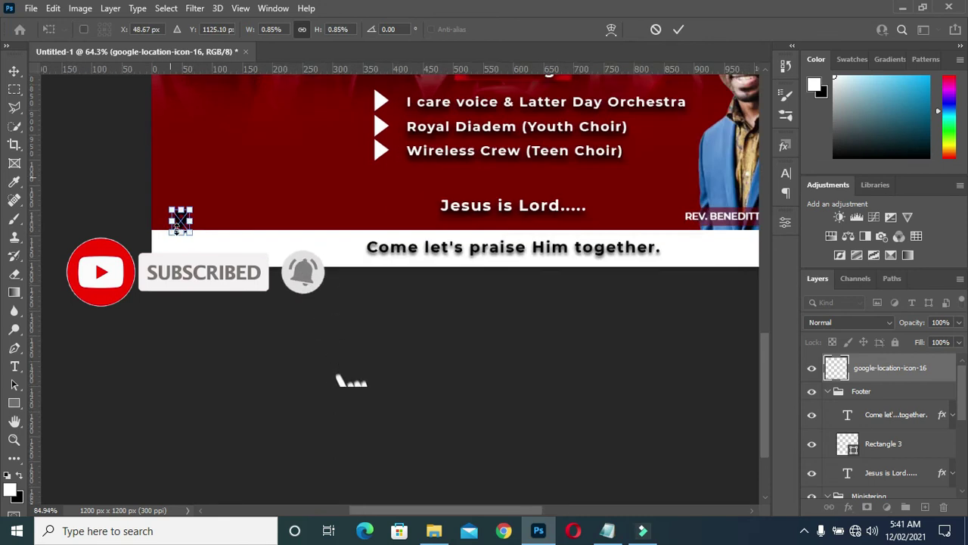
{"action": "scroll", "coordinate": [177, 226], "scroll_direction": "up", "scroll_amount": 1}
{"action": "left_click_drag", "start_coordinate": [182, 219], "coordinate": [199, 205]}
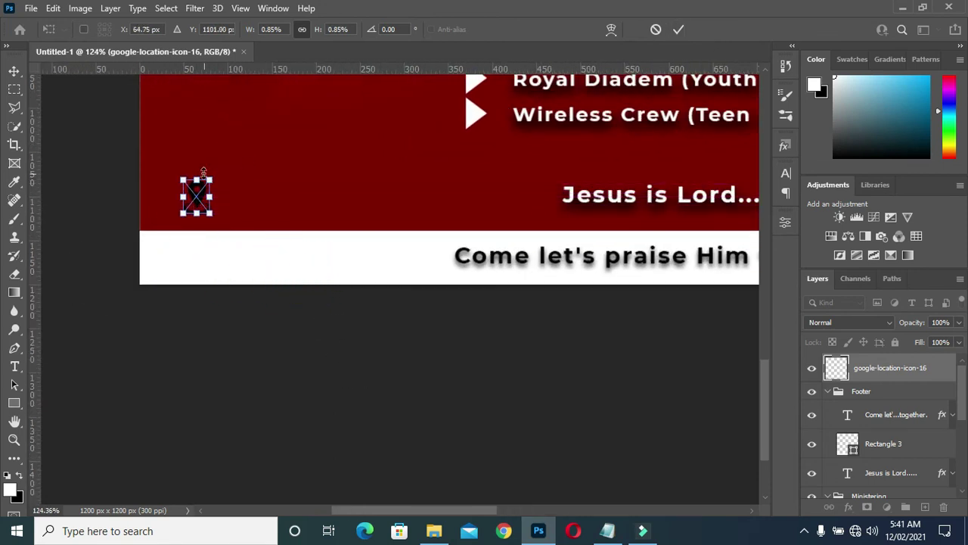
{"action": "left_click_drag", "start_coordinate": [212, 177], "coordinate": [208, 180]}
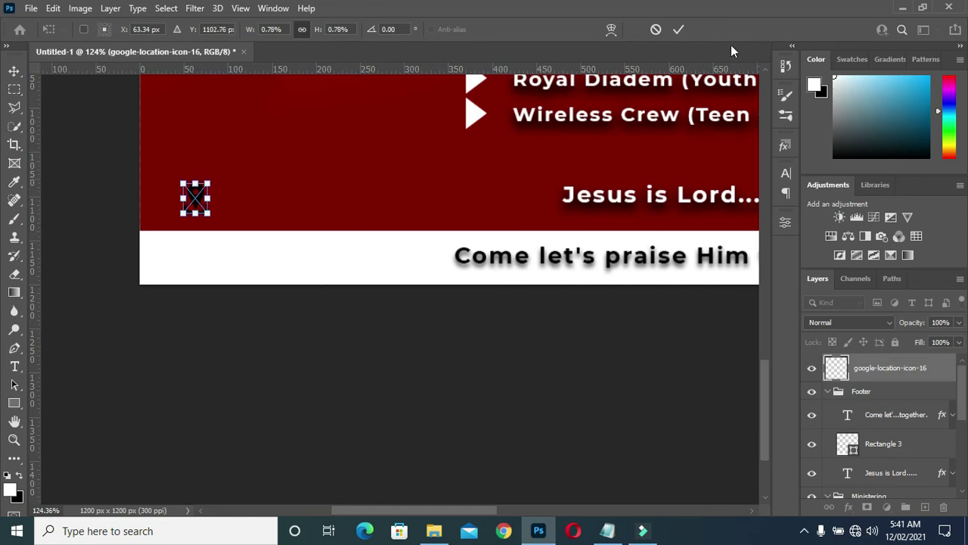
{"action": "left_click", "coordinate": [677, 31]}
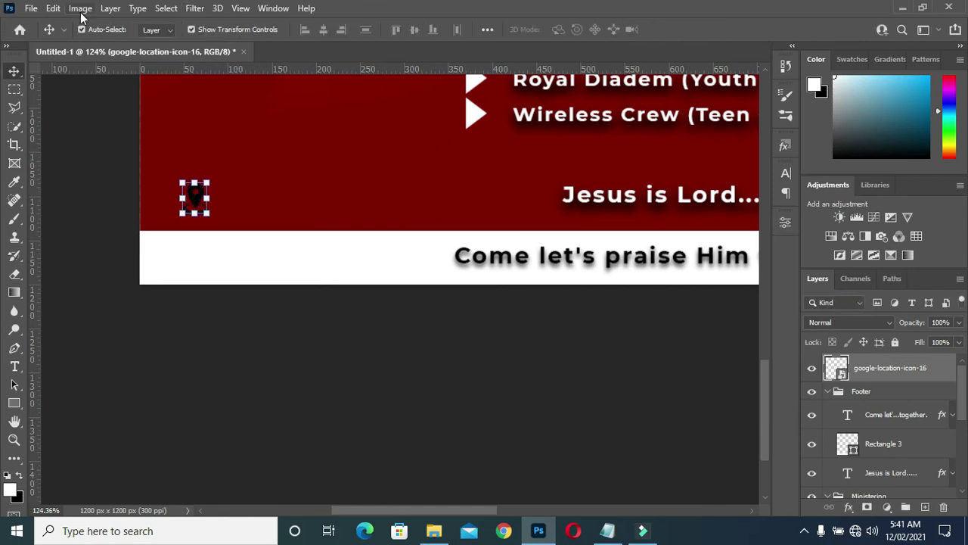
Step: Turn the location pin white with Hue/Saturation Lightness +100
{"action": "left_click", "coordinate": [80, 8]}
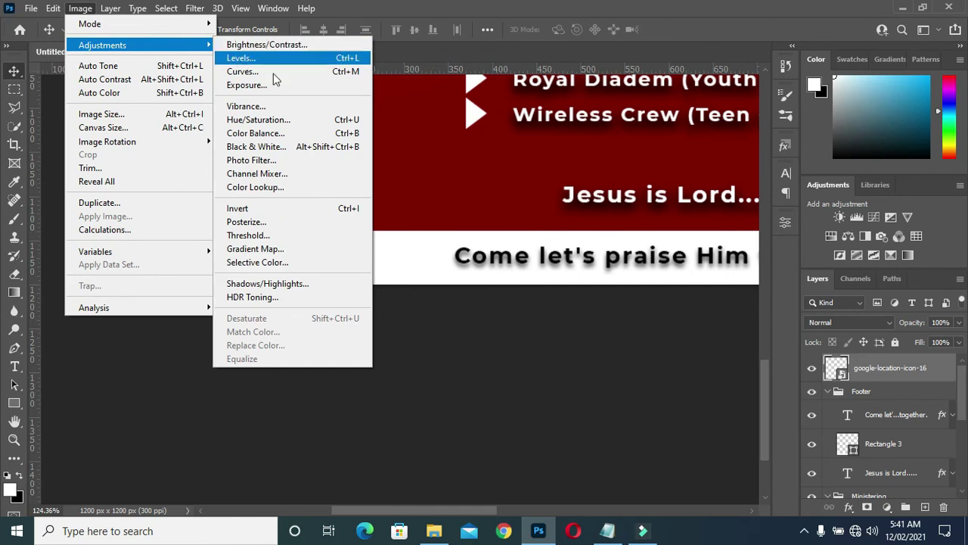
{"action": "left_click", "coordinate": [313, 119]}
{"action": "left_click_drag", "start_coordinate": [444, 247], "coordinate": [555, 258]}
{"action": "left_click", "coordinate": [605, 101]}
{"action": "key", "text": "v"}
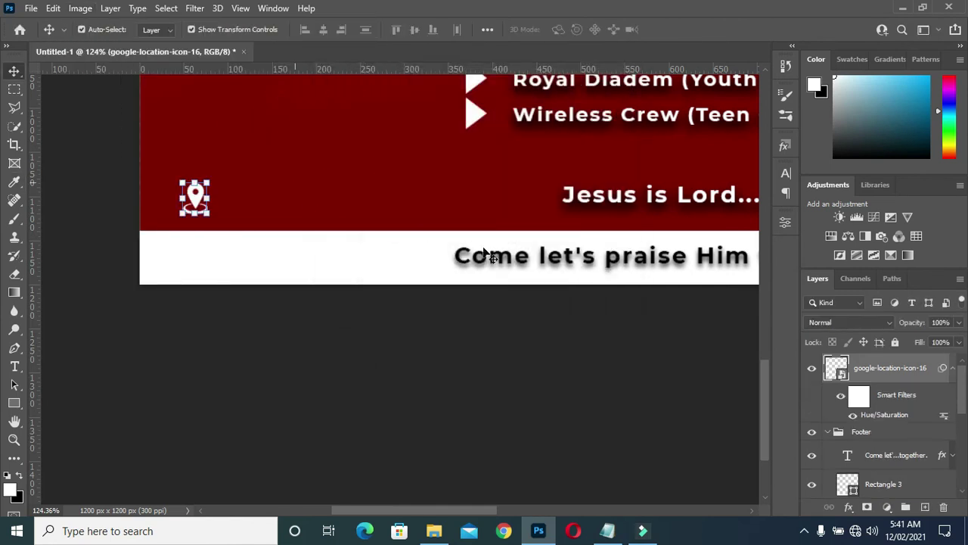
Step: Duplicate the Jesus is Lord text to the top of the layers and move it beside the pin
{"action": "left_click", "coordinate": [589, 200]}
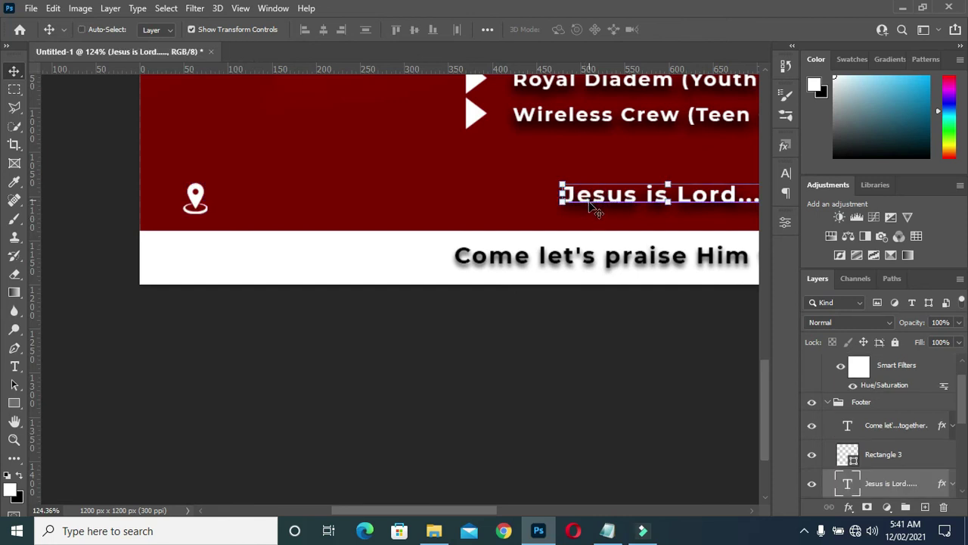
{"action": "mouse_move", "coordinate": [892, 485]}
{"action": "left_mouse_down"}
{"action": "mouse_move", "coordinate": [887, 336]}
{"action": "mouse_move", "coordinate": [887, 354]}
{"action": "mouse_move", "coordinate": [924, 389]}
{"action": "left_mouse_up"}
{"action": "left_click", "coordinate": [953, 398]}
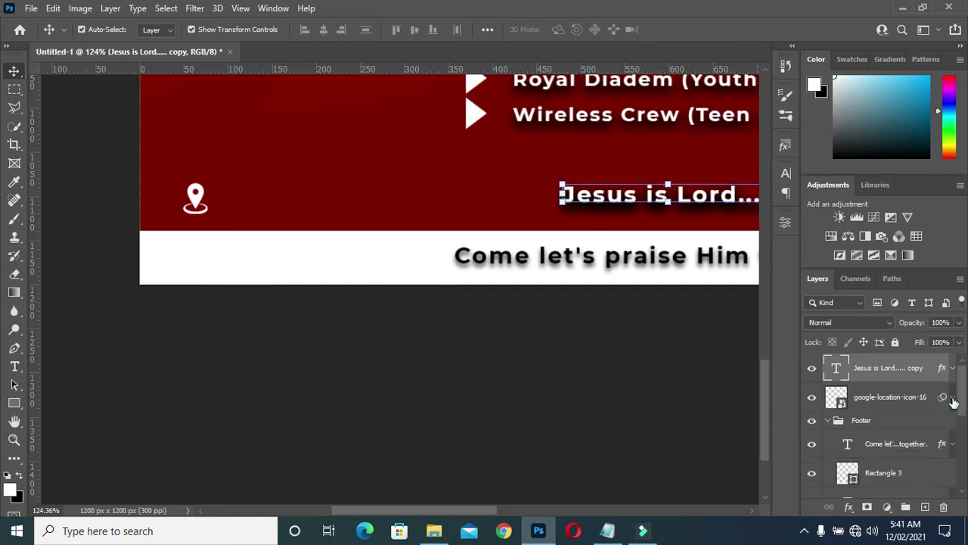
{"action": "left_click", "coordinate": [829, 422]}
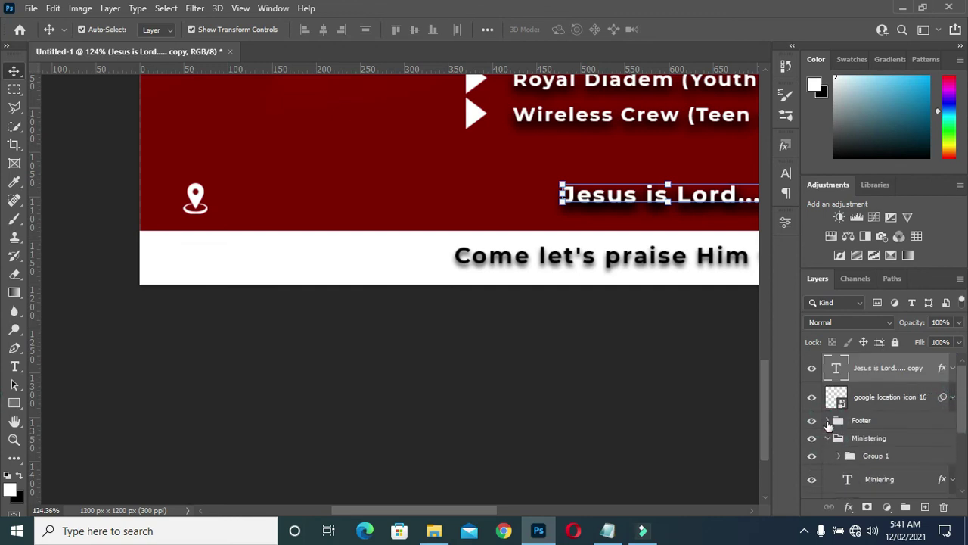
{"action": "left_click", "coordinate": [828, 438]}
{"action": "mouse_move", "coordinate": [605, 197]}
{"action": "left_mouse_down"}
{"action": "mouse_move", "coordinate": [288, 194]}
{"action": "mouse_move", "coordinate": [242, 208]}
{"action": "left_mouse_up"}
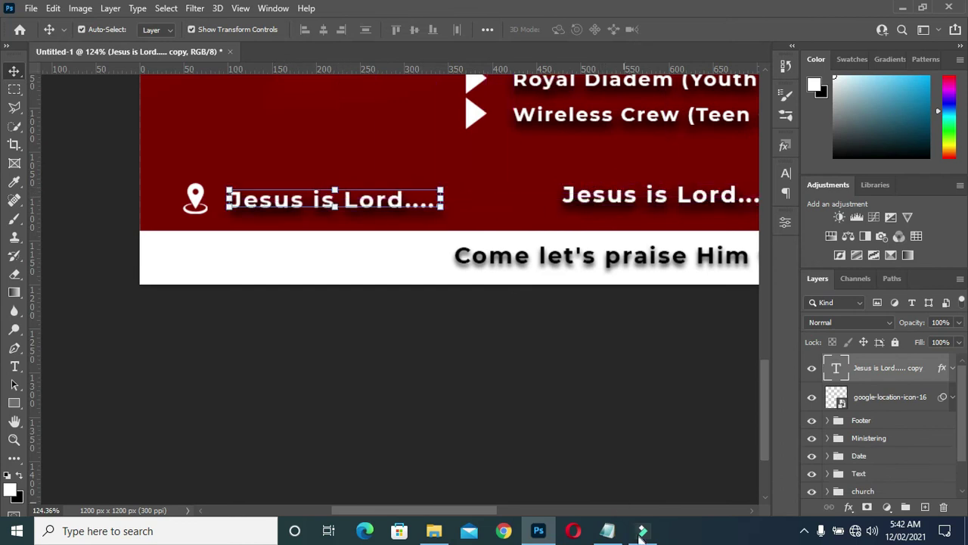
Step: Replace the copied text with 'CHURCH AUDITORIUM' pasted from the Notepad notes
{"action": "left_click", "coordinate": [612, 530]}
{"action": "left_click_drag", "start_coordinate": [283, 269], "coordinate": [181, 271]}
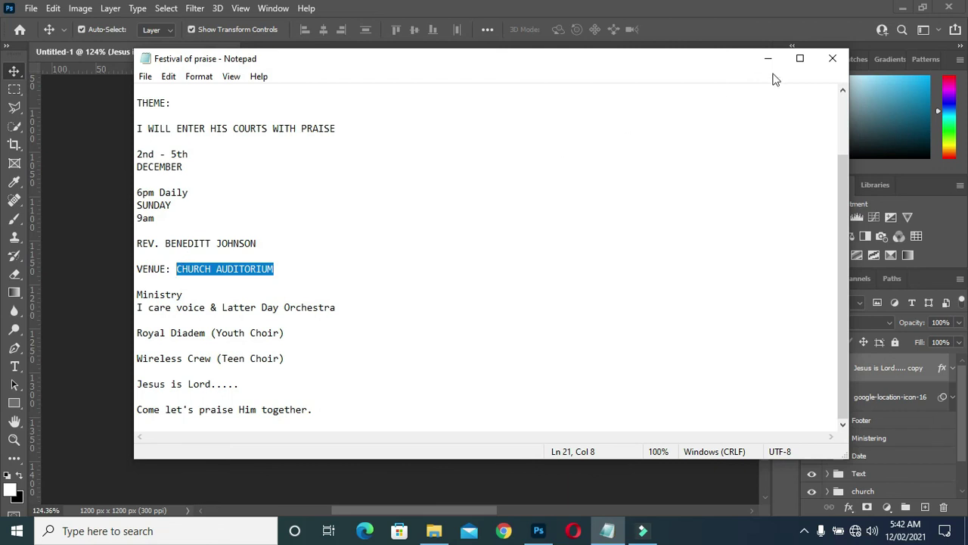
{"action": "left_click", "coordinate": [768, 58]}
{"action": "double_click", "coordinate": [307, 203]}
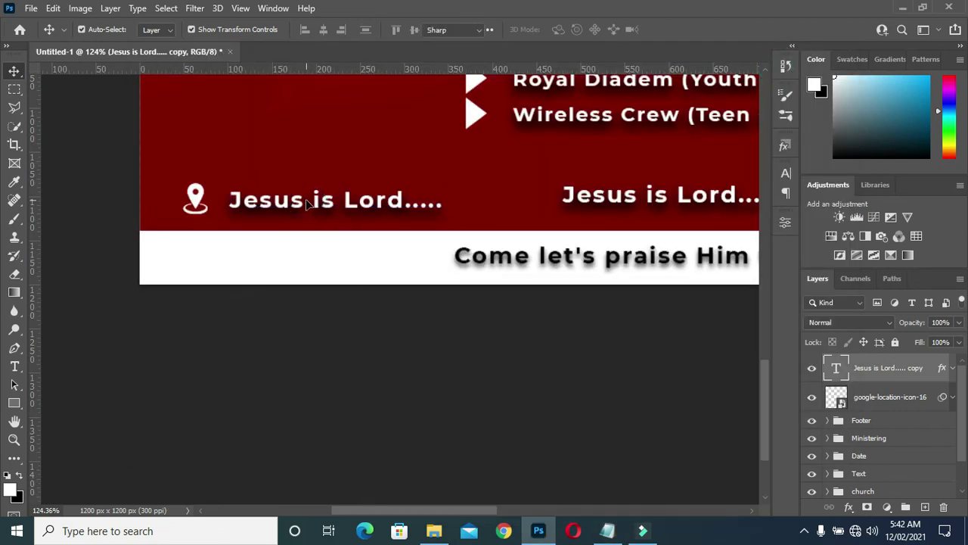
{"action": "type", "text": "CHURCH AUDITORIUM"}
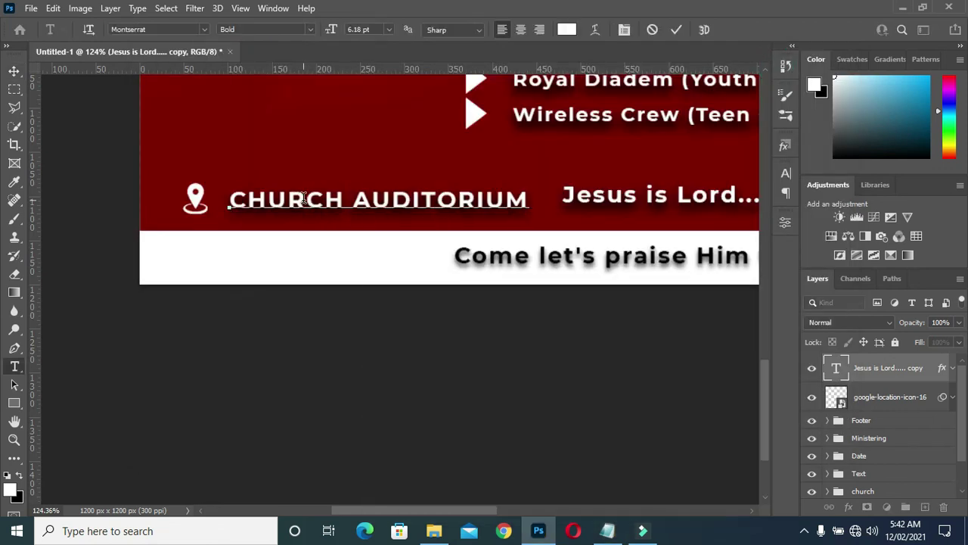
{"action": "left_click", "coordinate": [677, 30]}
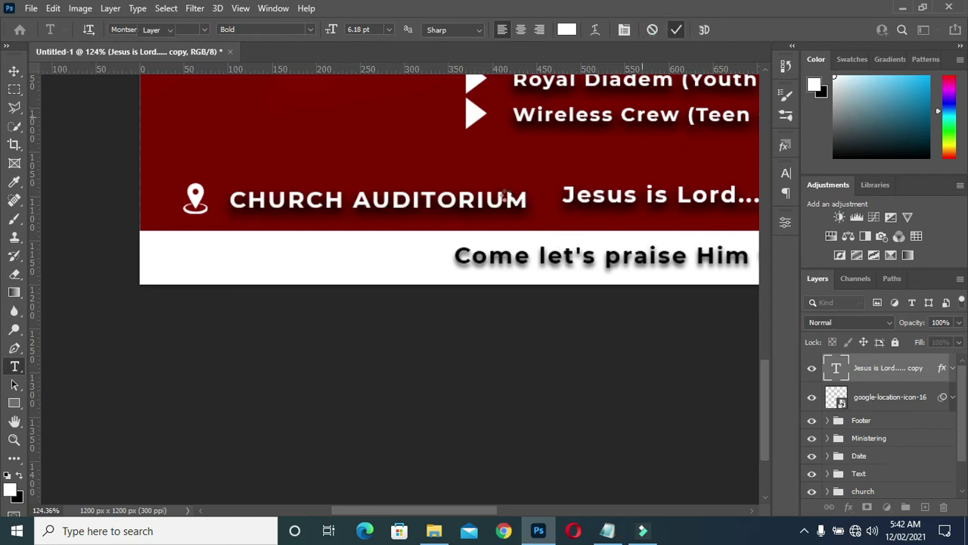
Step: Scale the CHURCH AUDITORIUM caption down to about 77%
{"action": "key", "text": "v"}
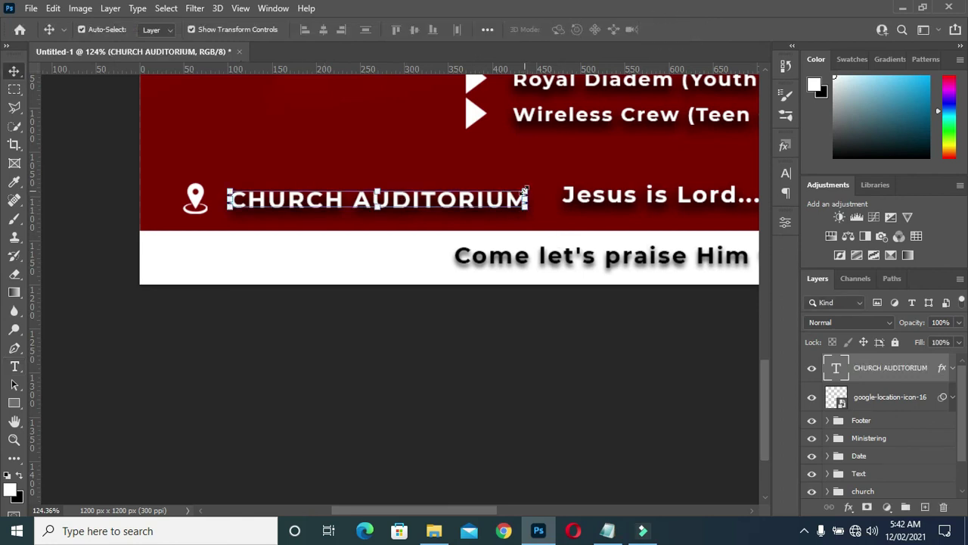
{"action": "left_click_drag", "start_coordinate": [522, 188], "coordinate": [456, 198]}
{"action": "scroll", "coordinate": [369, 199], "scroll_direction": "down", "scroll_amount": 2}
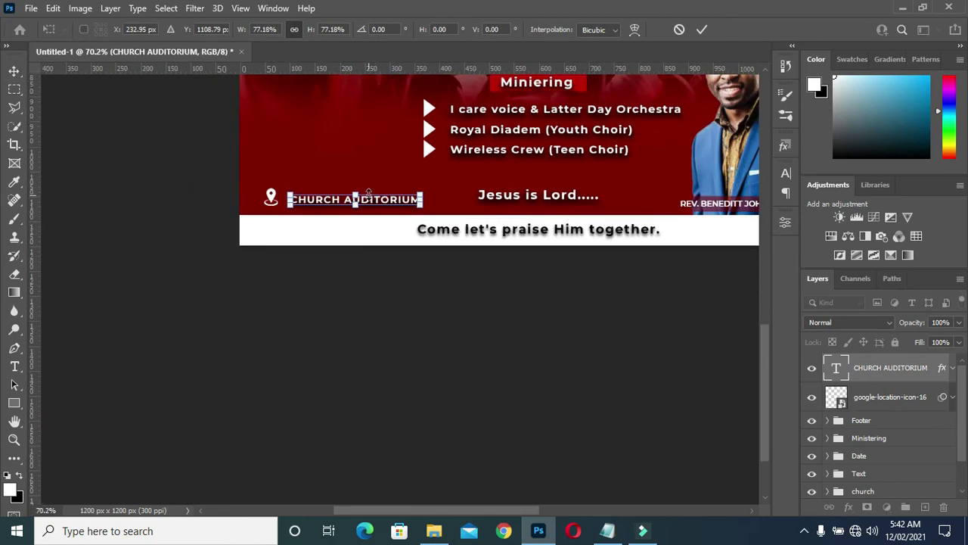
{"action": "scroll", "coordinate": [369, 198], "scroll_direction": "down", "scroll_amount": 1}
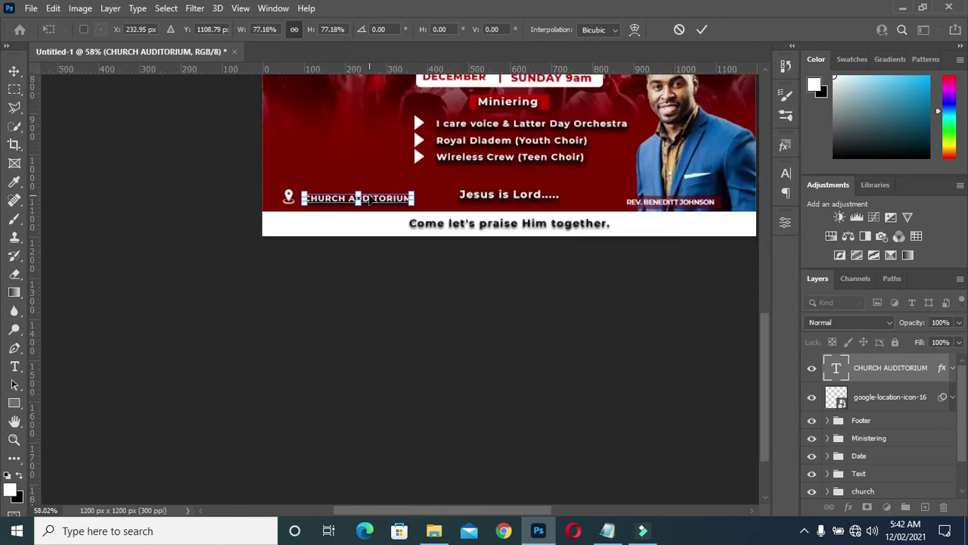
Step: Commit the CHURCH AUDITORIUM caption's new size
{"action": "left_click", "coordinate": [704, 30]}
{"action": "scroll", "coordinate": [454, 302], "scroll_direction": "down", "scroll_amount": 2}
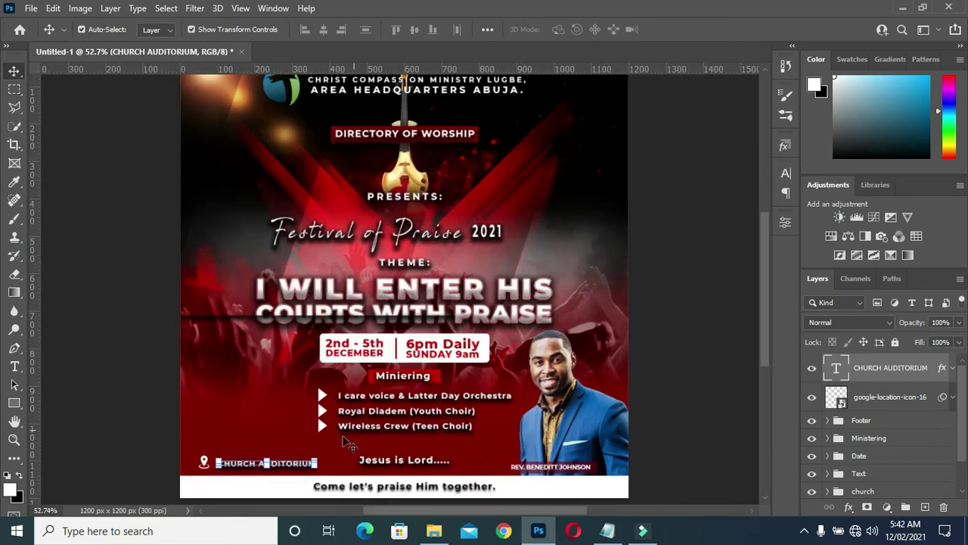
{"action": "scroll", "coordinate": [216, 463], "scroll_direction": "up", "scroll_amount": 3}
{"action": "key", "text": "ctrl+t"}
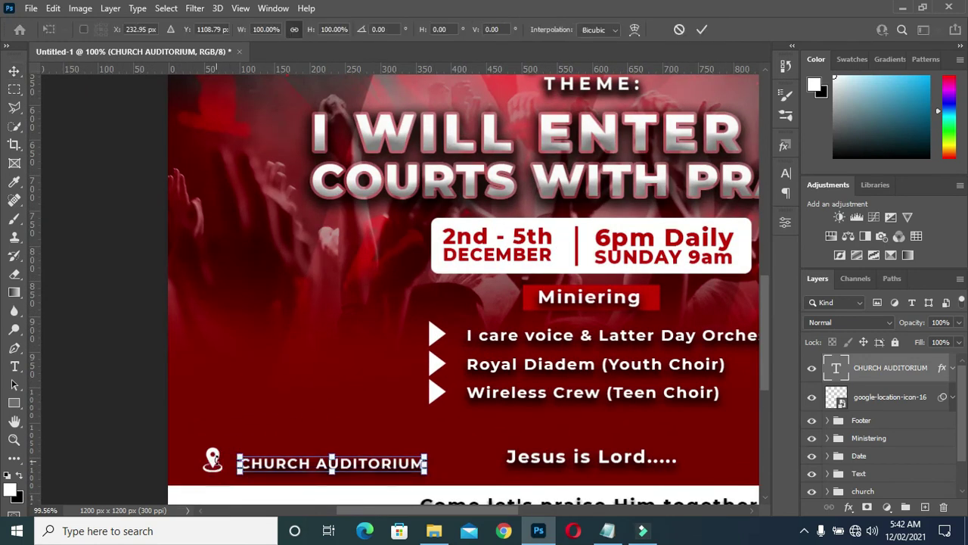
{"action": "type", "text": "232"}
{"action": "key", "text": "Return"}
Step: Place a fresh location pin level beside the CHURCH AUDITORIUM caption
{"action": "left_click_drag", "start_coordinate": [212, 459], "coordinate": [222, 467]}
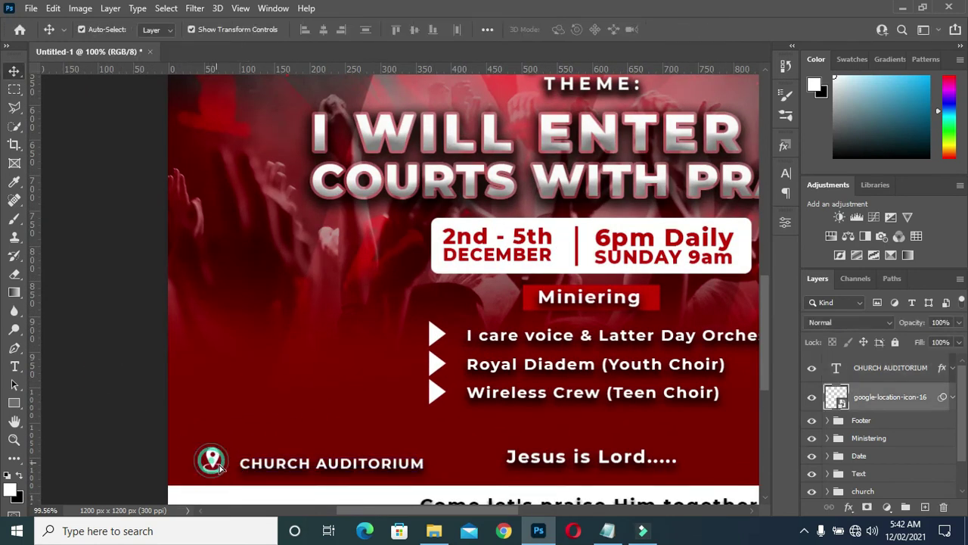
{"action": "left_click_drag", "start_coordinate": [221, 467], "coordinate": [223, 468]}
{"action": "left_click", "coordinate": [222, 472]}
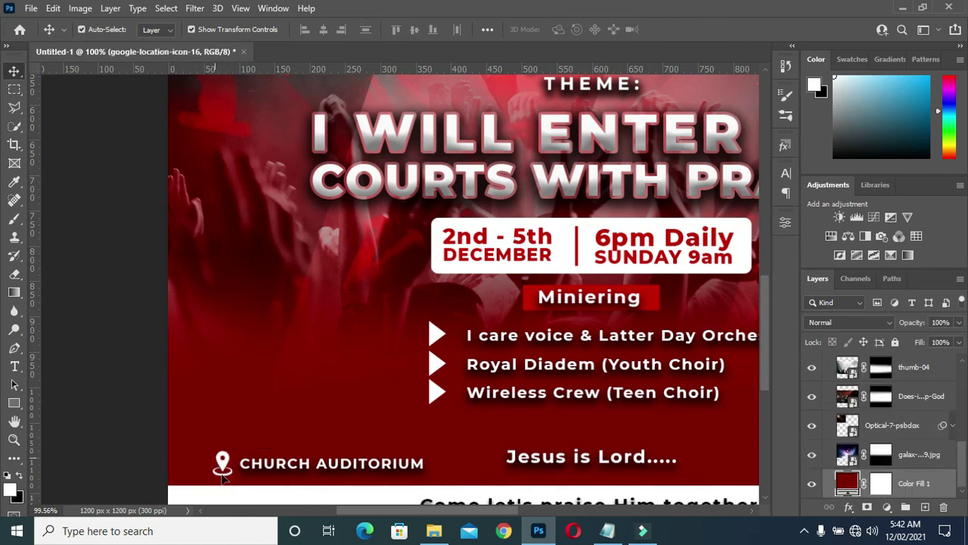
{"action": "scroll", "coordinate": [222, 472], "scroll_direction": "up", "scroll_amount": 3}
{"action": "left_click", "coordinate": [158, 383]}
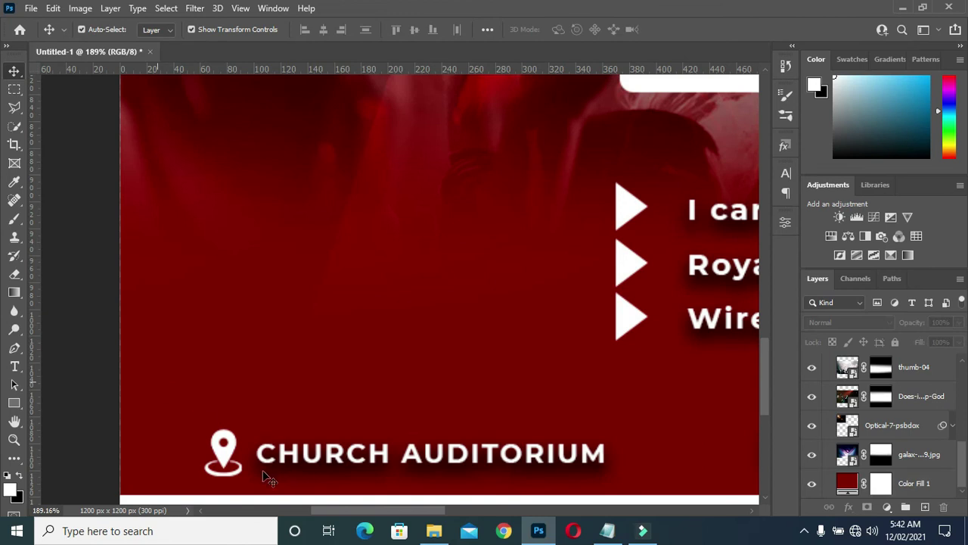
{"action": "left_click_drag", "start_coordinate": [217, 452], "coordinate": [223, 452]}
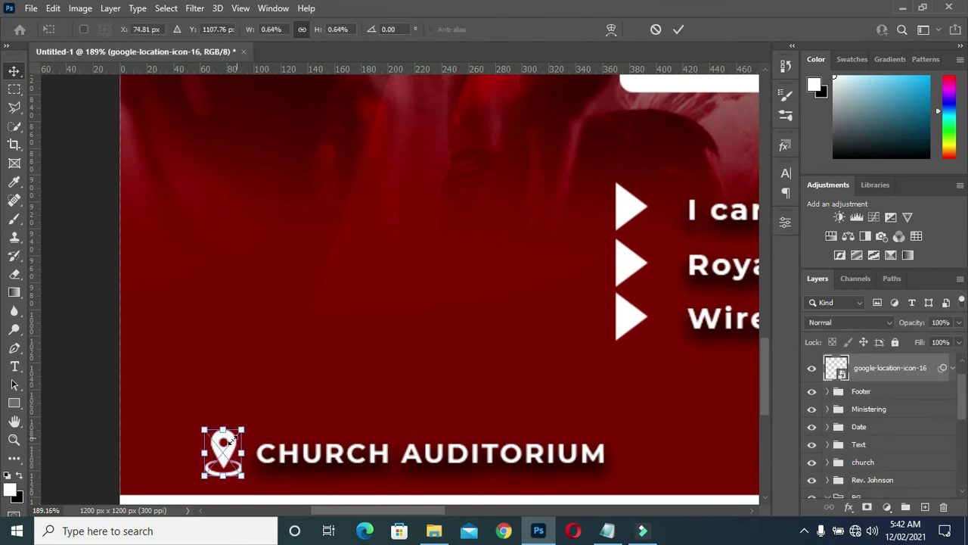
{"action": "left_click_drag", "start_coordinate": [224, 451], "coordinate": [235, 457]}
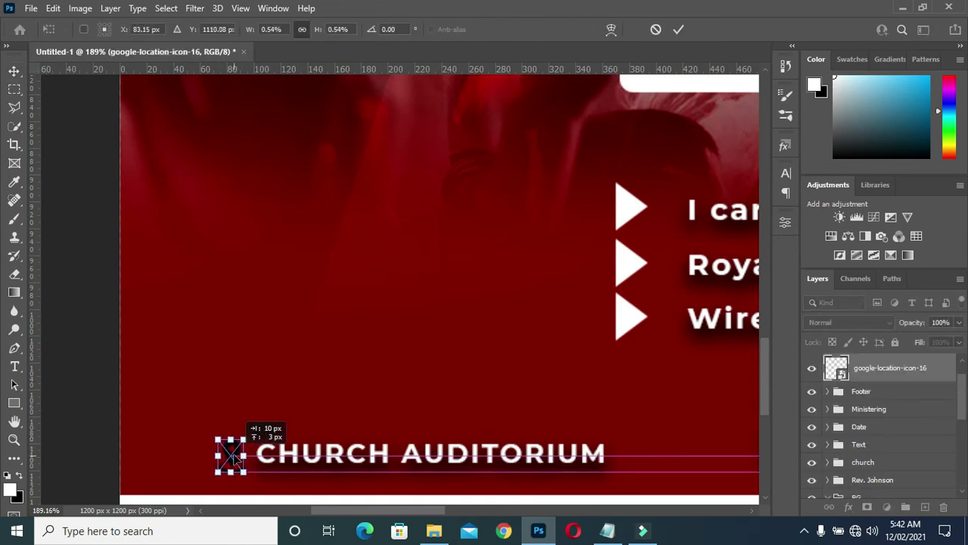
{"action": "scroll", "coordinate": [254, 425], "scroll_direction": "down", "scroll_amount": 3}
{"action": "scroll", "coordinate": [253, 425], "scroll_direction": "down", "scroll_amount": 2}
{"action": "scroll", "coordinate": [253, 425], "scroll_direction": "down", "scroll_amount": 1}
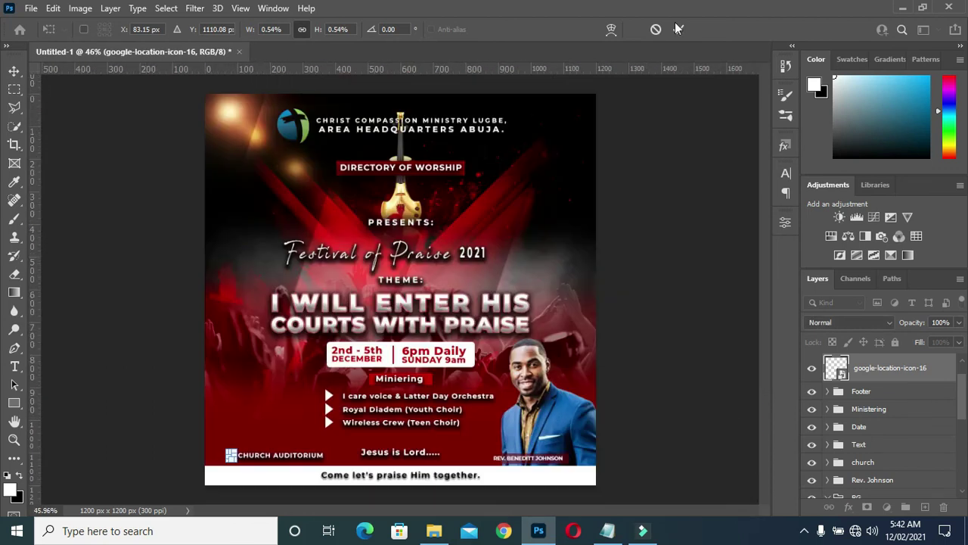
{"action": "left_click", "coordinate": [679, 30]}
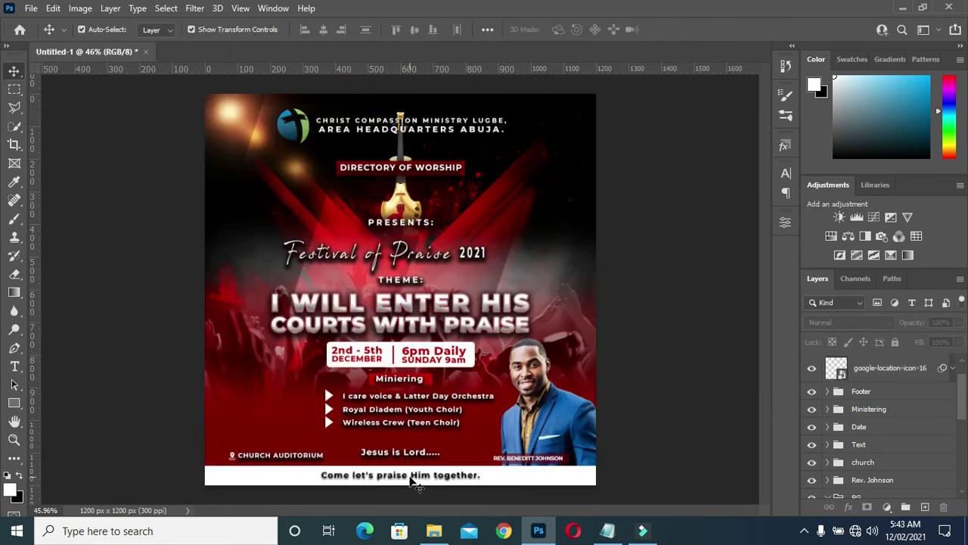
Step: Shift the 'Come let's praise Him together' slogan left along the white footer bar
{"action": "left_click", "coordinate": [408, 478]}
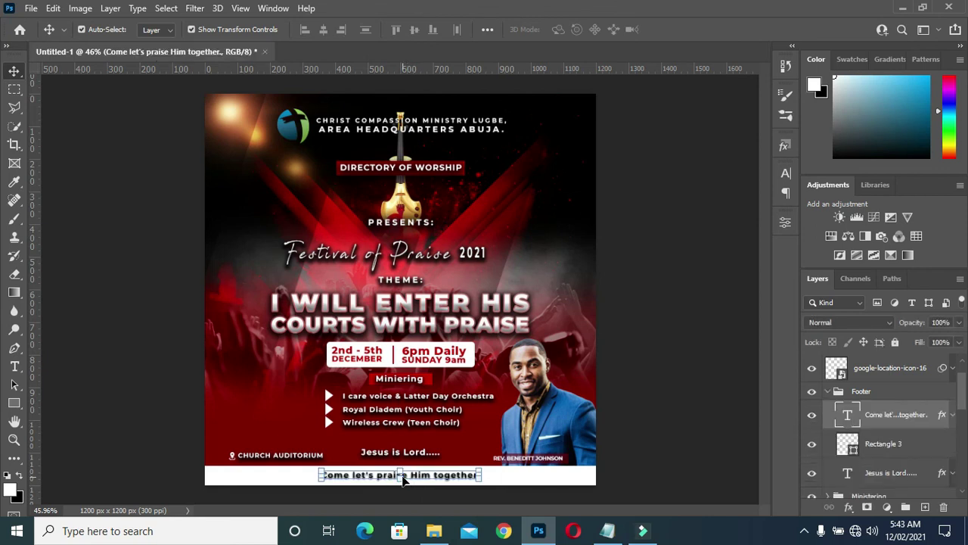
{"action": "left_click_drag", "start_coordinate": [405, 478], "coordinate": [336, 479]}
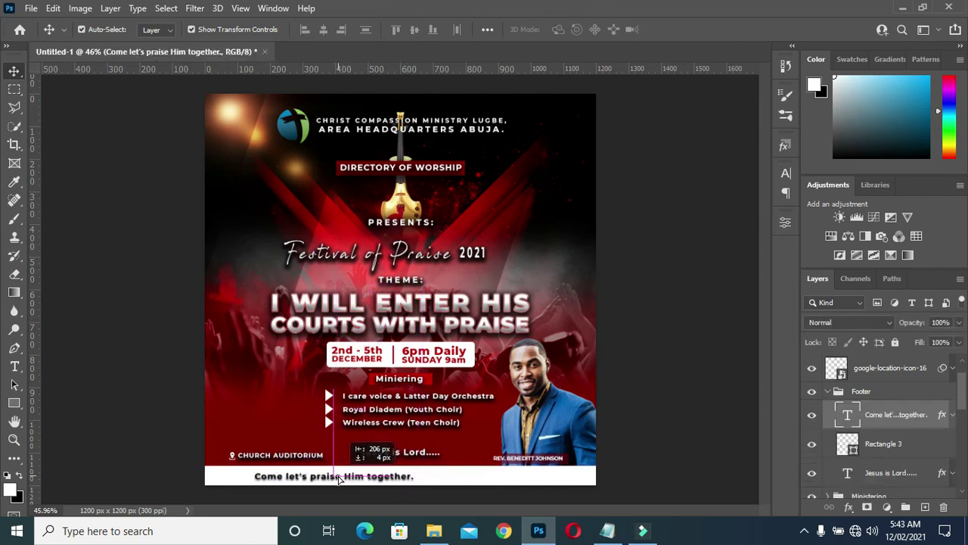
{"action": "scroll", "coordinate": [392, 496], "scroll_direction": "up", "scroll_amount": 5}
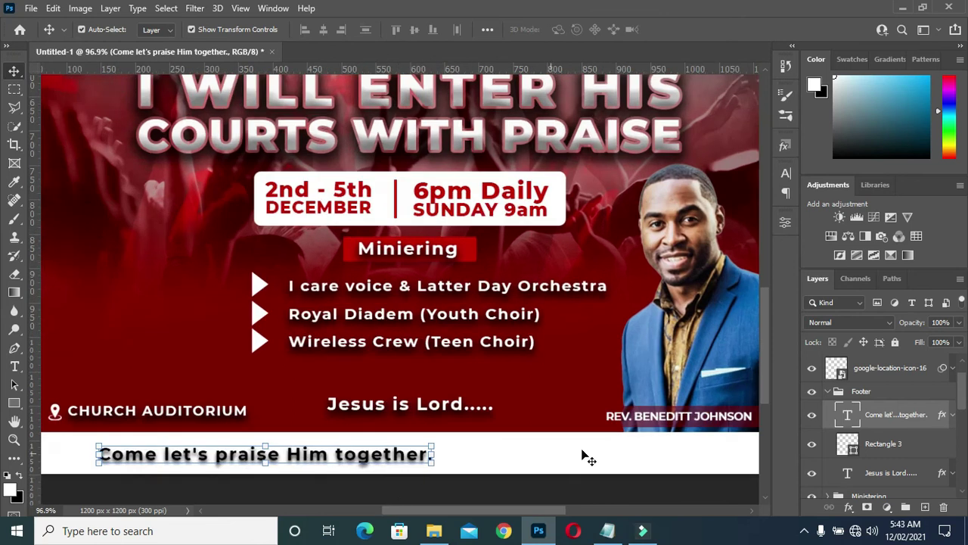
{"action": "scroll", "coordinate": [401, 493], "scroll_direction": "down", "scroll_amount": 1}
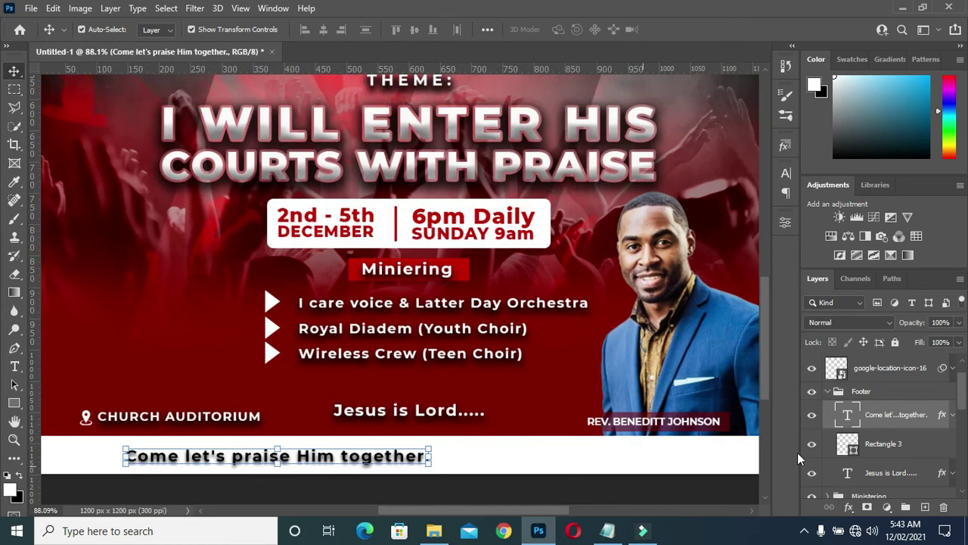
{"action": "scroll", "coordinate": [887, 384], "scroll_direction": "up", "scroll_amount": 1}
Step: Move the CHURCH AUDITORIUM caption and pin icon layers into the Footer group
{"action": "left_click", "coordinate": [882, 398]}
{"action": "scroll", "coordinate": [882, 390], "scroll_direction": "up", "scroll_amount": 1}
{"action": "left_click", "coordinate": [883, 368], "text": "shift"}
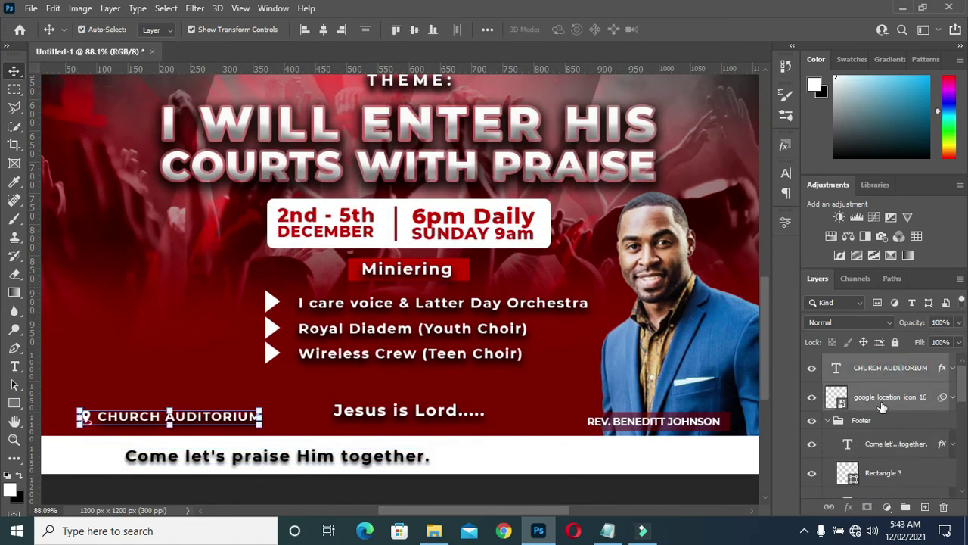
{"action": "left_click_drag", "start_coordinate": [882, 407], "coordinate": [890, 430]}
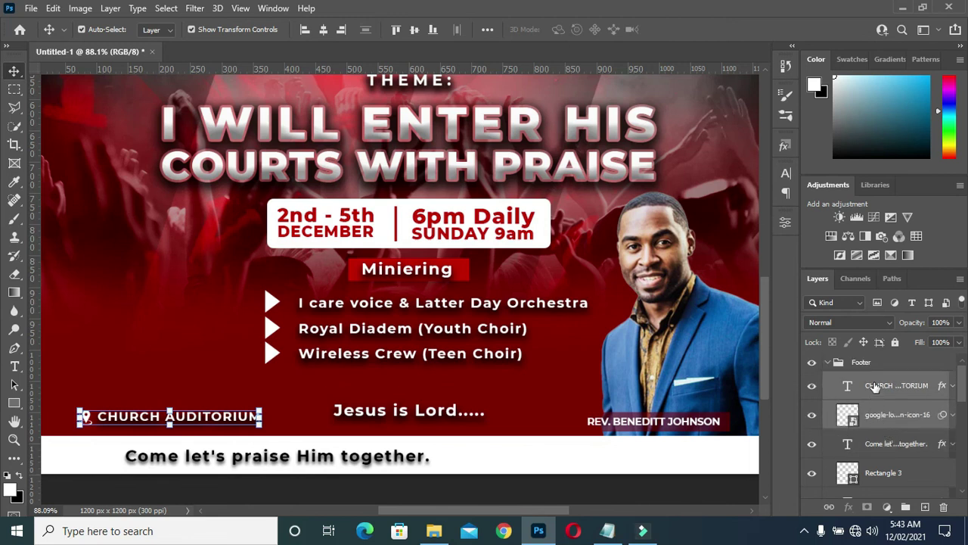
{"action": "left_click", "coordinate": [873, 418]}
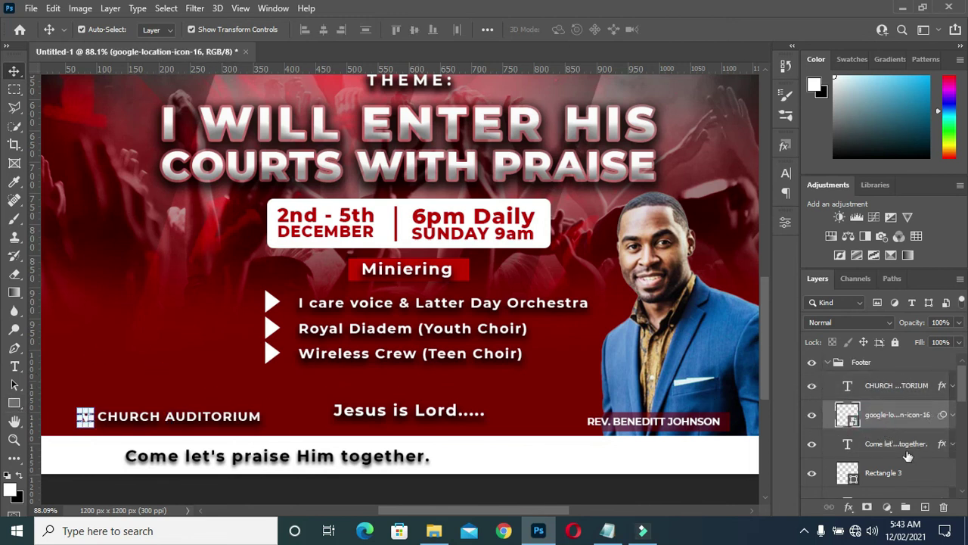
Step: Switch to the Rectangle Tool and start drawing a thin bar in the footer
{"action": "right_click", "coordinate": [11, 406]}
{"action": "left_click", "coordinate": [53, 401]}
{"action": "left_click_drag", "start_coordinate": [470, 446], "coordinate": [475, 448]}
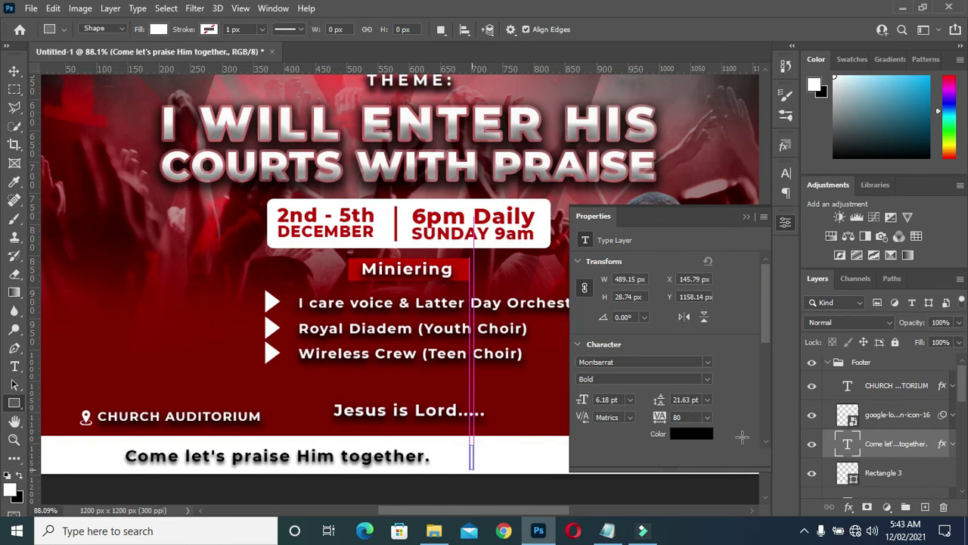
Step: Draw a 5×39 px red vertical divider in the white footer right of the slogan
{"action": "left_click_drag", "start_coordinate": [471, 469], "coordinate": [473, 470]}
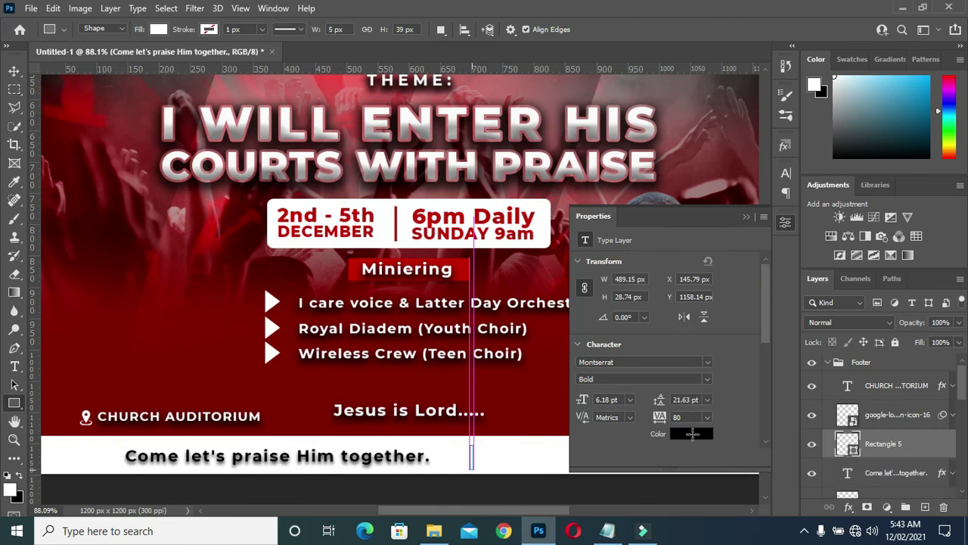
{"action": "left_click", "coordinate": [621, 365]}
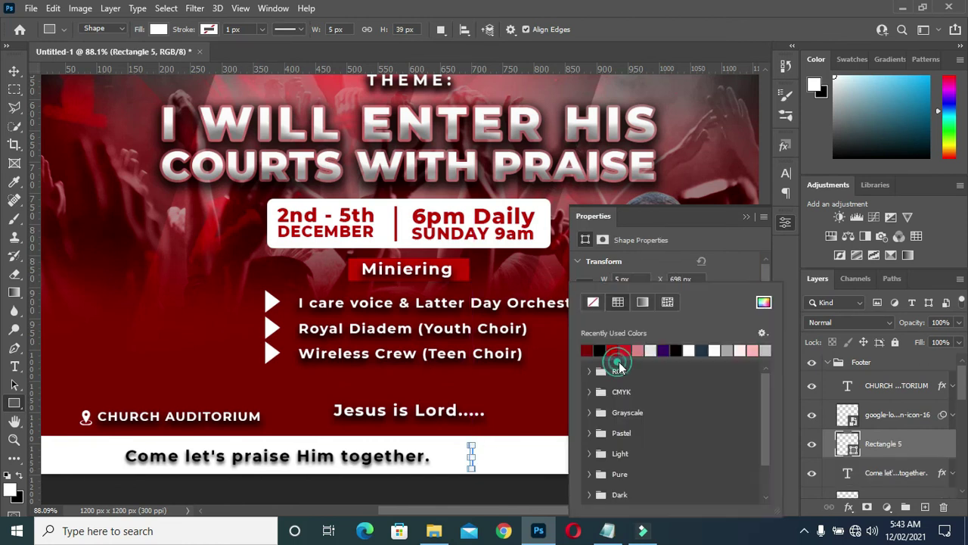
{"action": "left_click", "coordinate": [625, 349]}
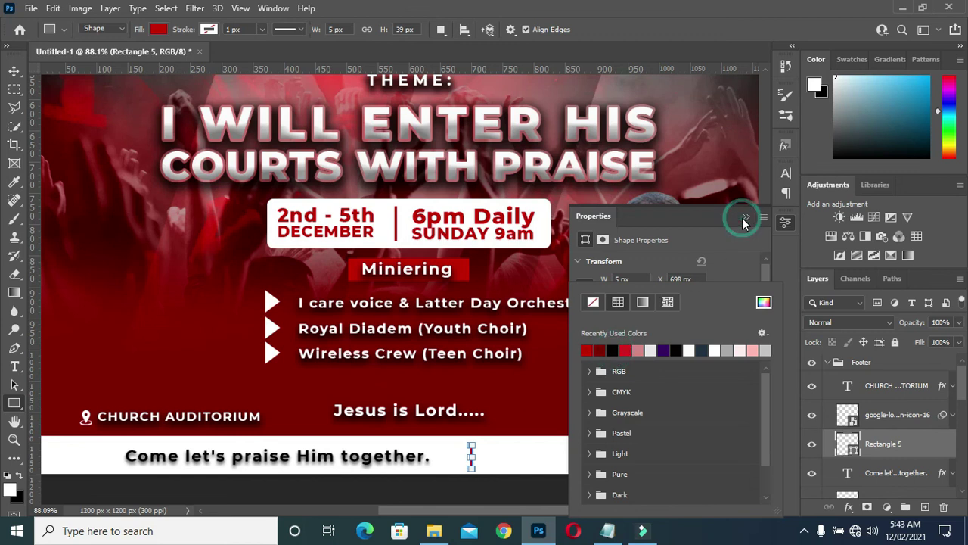
{"action": "left_click", "coordinate": [743, 220]}
{"action": "key", "text": "v"}
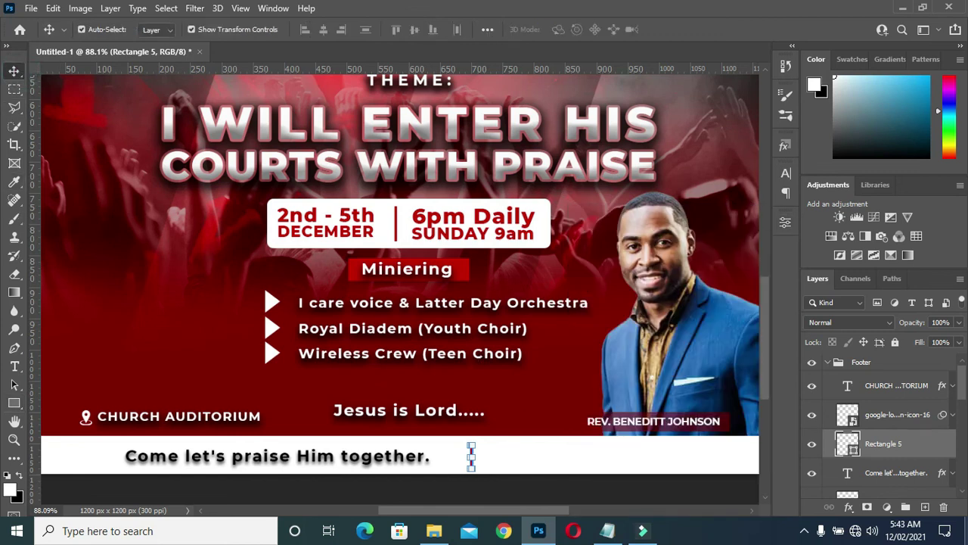
{"action": "left_click", "coordinate": [893, 415]}
{"action": "left_click", "coordinate": [893, 385], "text": "shift"}
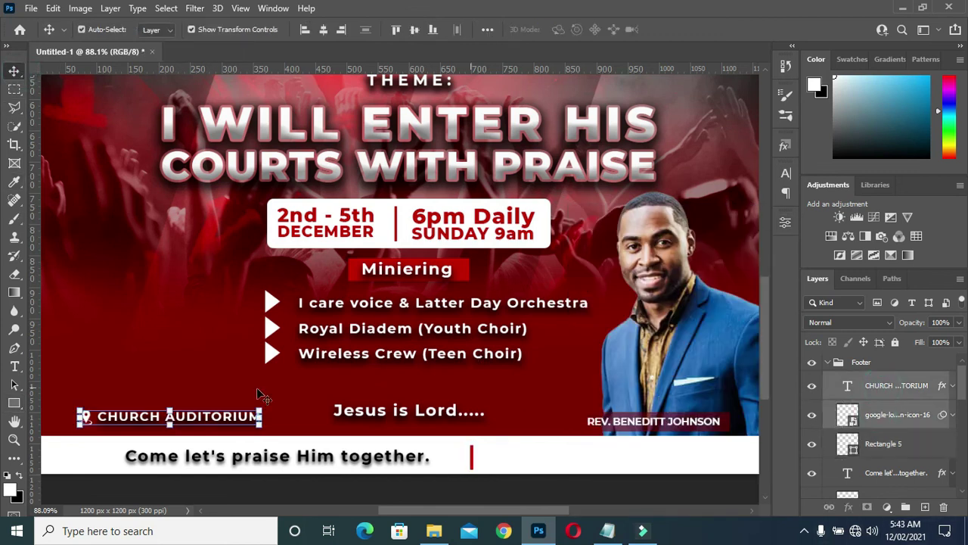
Step: Move CHURCH AUDITORIUM and its pin onto the white footer right of the divider
{"action": "mouse_move", "coordinate": [168, 426]}
{"action": "left_mouse_down"}
{"action": "mouse_move", "coordinate": [619, 452]}
{"action": "mouse_move", "coordinate": [608, 453]}
{"action": "left_mouse_up"}
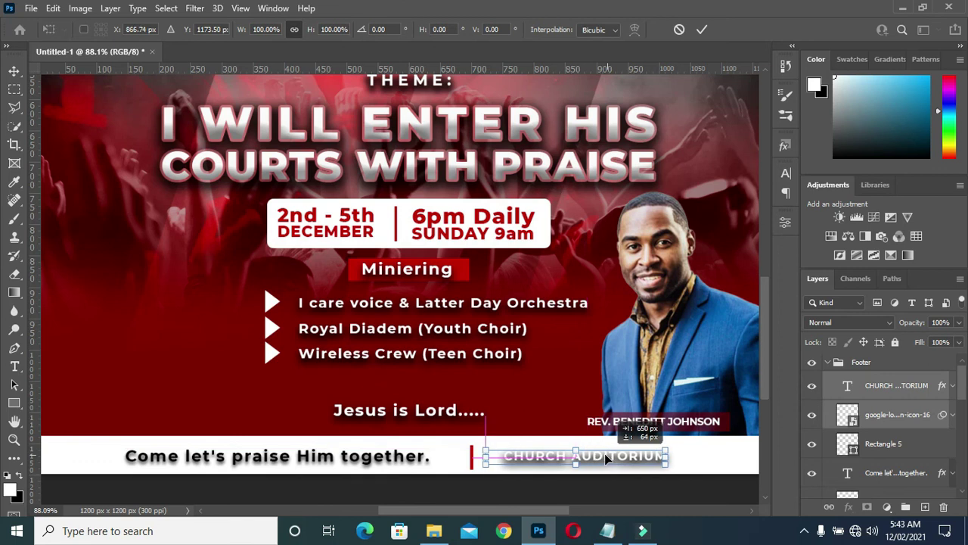
{"action": "left_click_drag", "start_coordinate": [608, 454], "coordinate": [603, 453]}
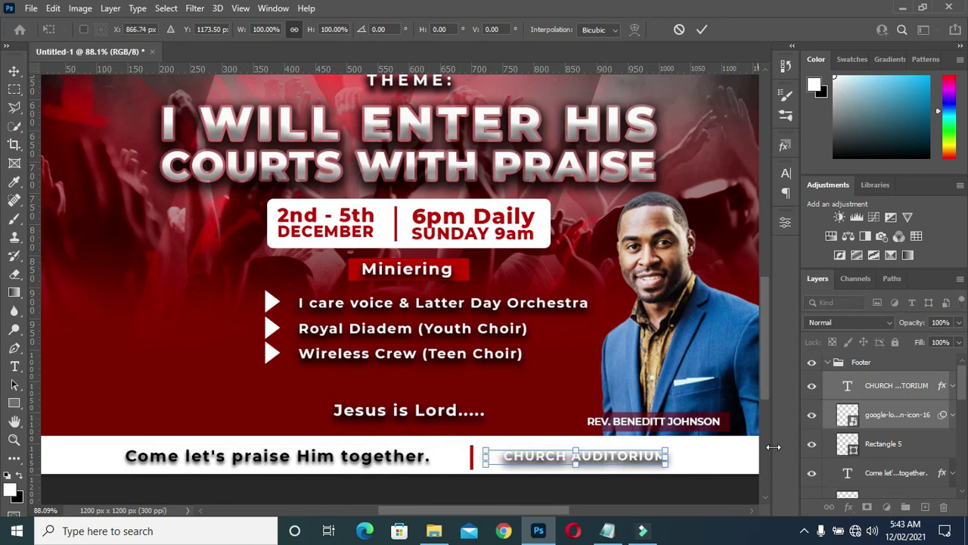
{"action": "left_click", "coordinate": [703, 29]}
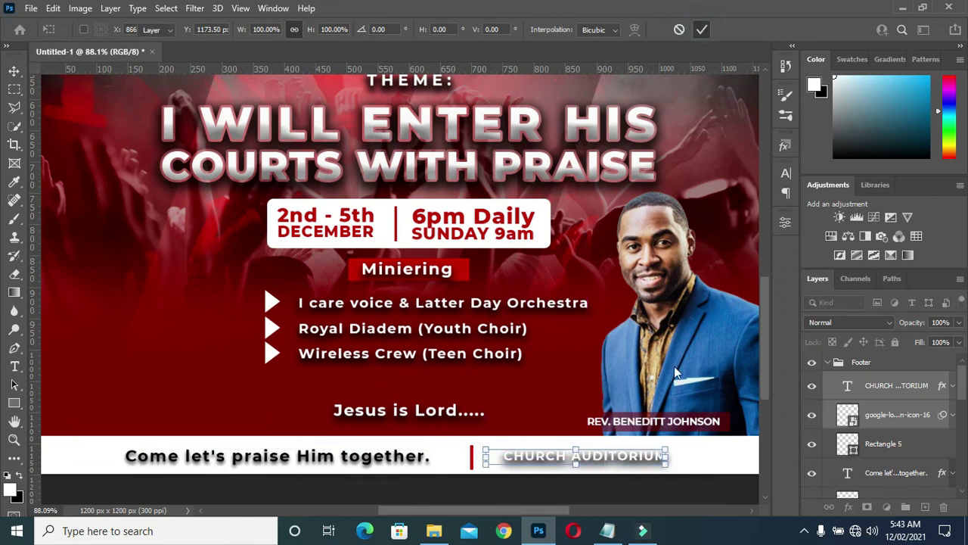
Step: Turn the pin icon black with Hue/Saturation Lightness -100
{"action": "left_click", "coordinate": [492, 459]}
{"action": "left_click", "coordinate": [80, 8]}
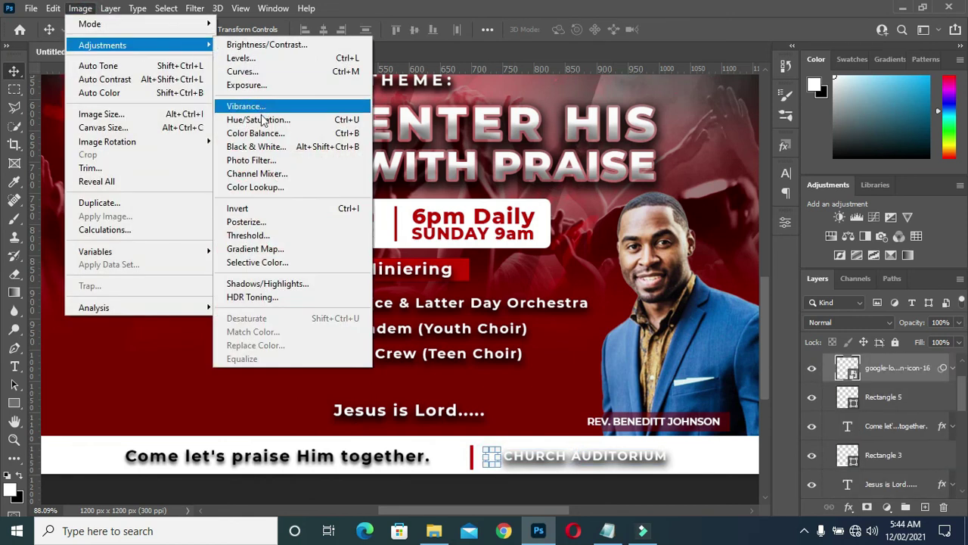
{"action": "mouse_move", "coordinate": [102, 45]}
{"action": "left_click", "coordinate": [264, 119]}
{"action": "left_click_drag", "start_coordinate": [445, 246], "coordinate": [375, 246]}
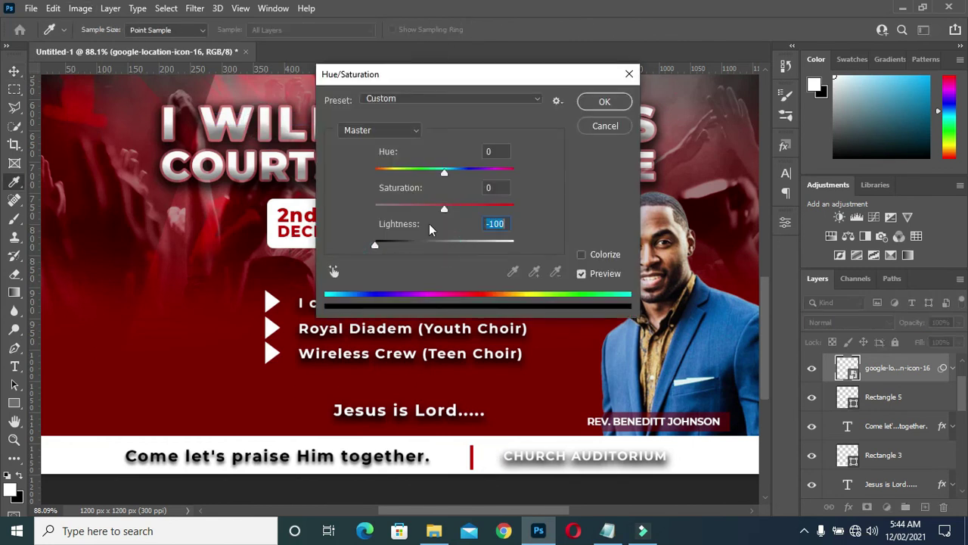
{"action": "left_click", "coordinate": [605, 101]}
{"action": "key", "text": "v"}
{"action": "left_click", "coordinate": [593, 457]}
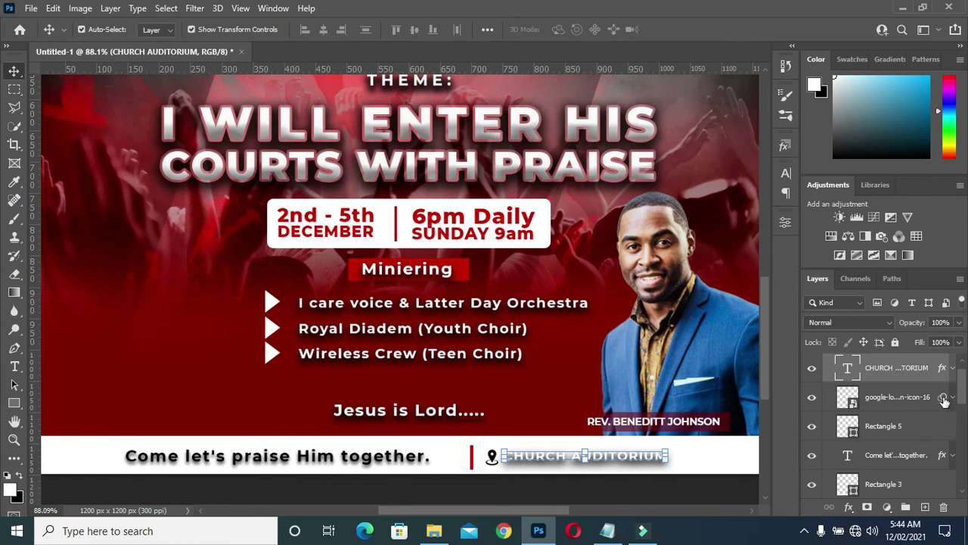
Step: Clear the CHURCH AUDITORIUM layer style, colour the text black and nudge it right
{"action": "right_click", "coordinate": [944, 374]}
{"action": "left_click", "coordinate": [904, 382]}
{"action": "right_click", "coordinate": [900, 375]}
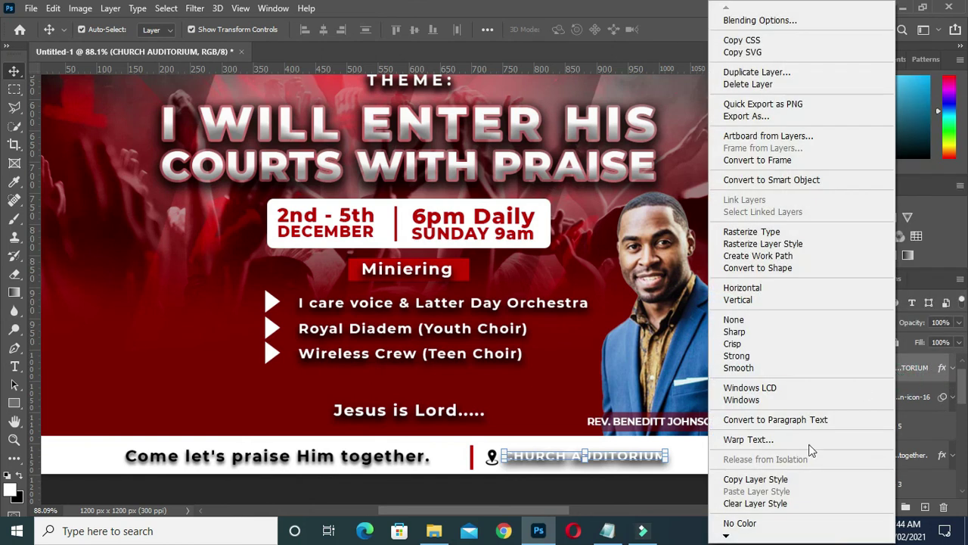
{"action": "left_click", "coordinate": [762, 444]}
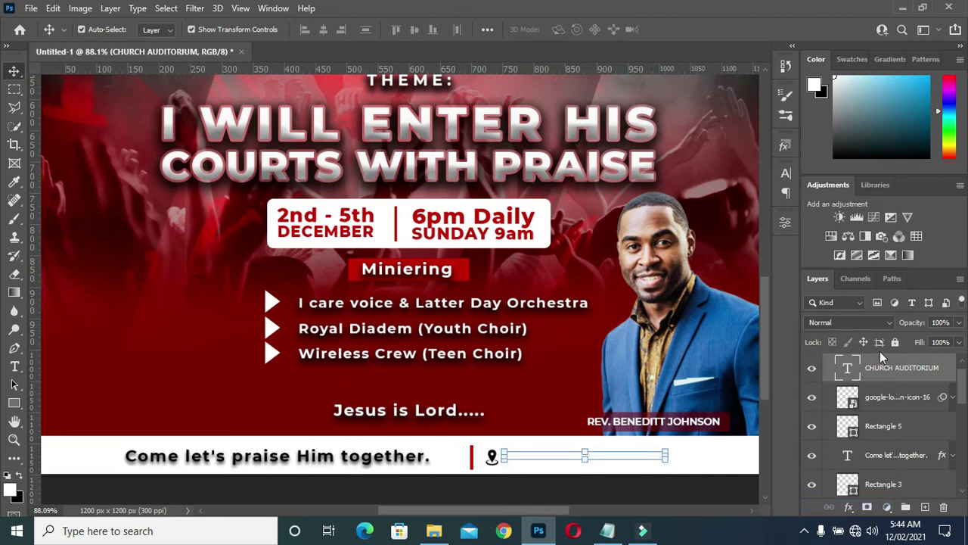
{"action": "left_click", "coordinate": [786, 173]}
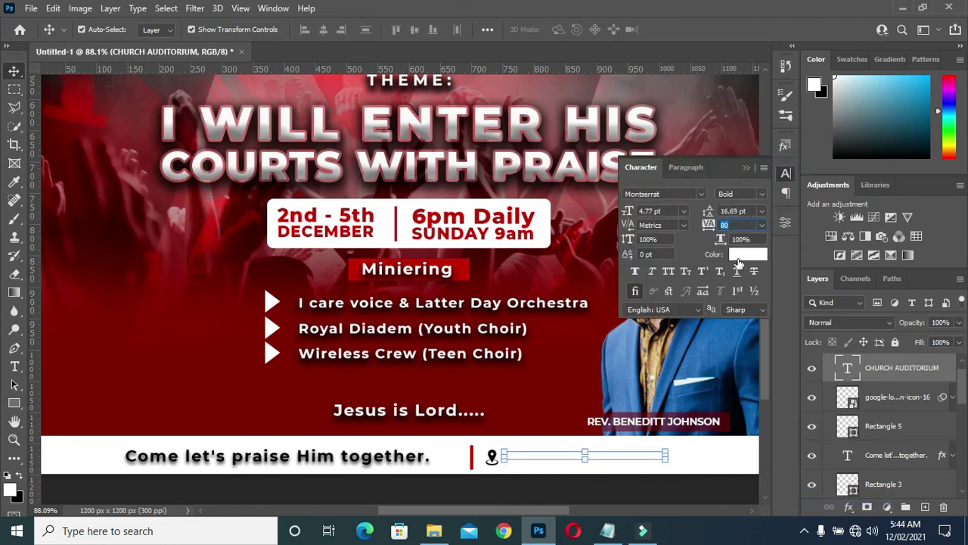
{"action": "left_click", "coordinate": [739, 259]}
{"action": "left_click_drag", "start_coordinate": [643, 277], "coordinate": [595, 310]}
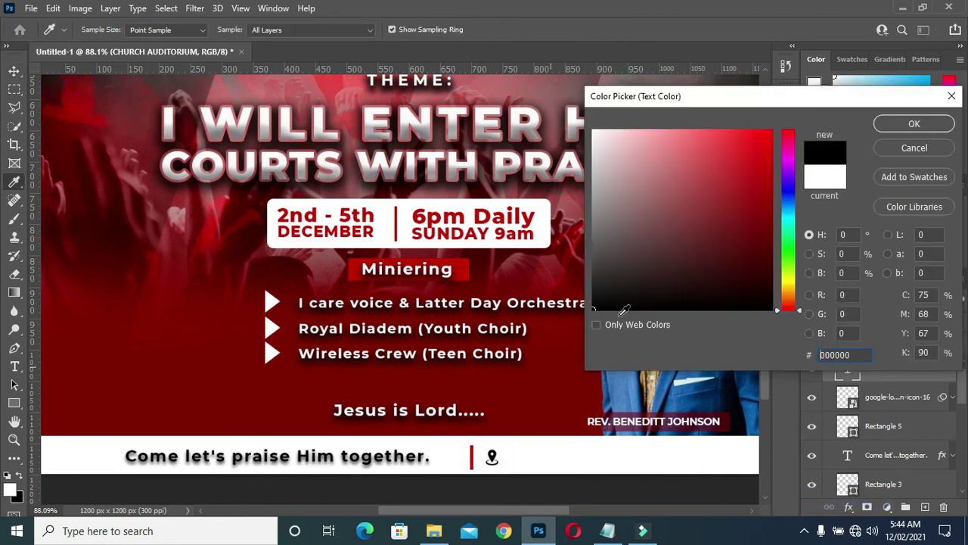
{"action": "left_click", "coordinate": [905, 127]}
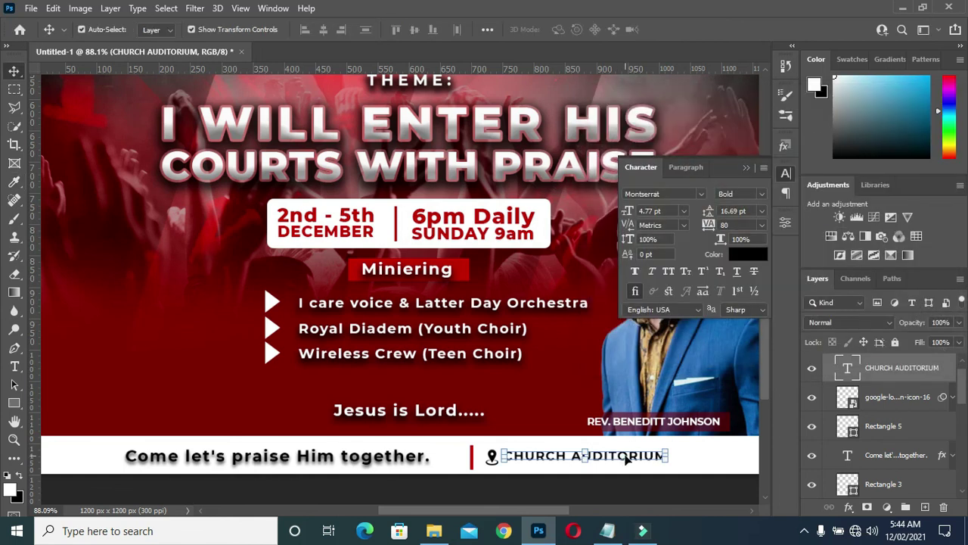
{"action": "left_click_drag", "start_coordinate": [626, 460], "coordinate": [640, 459]}
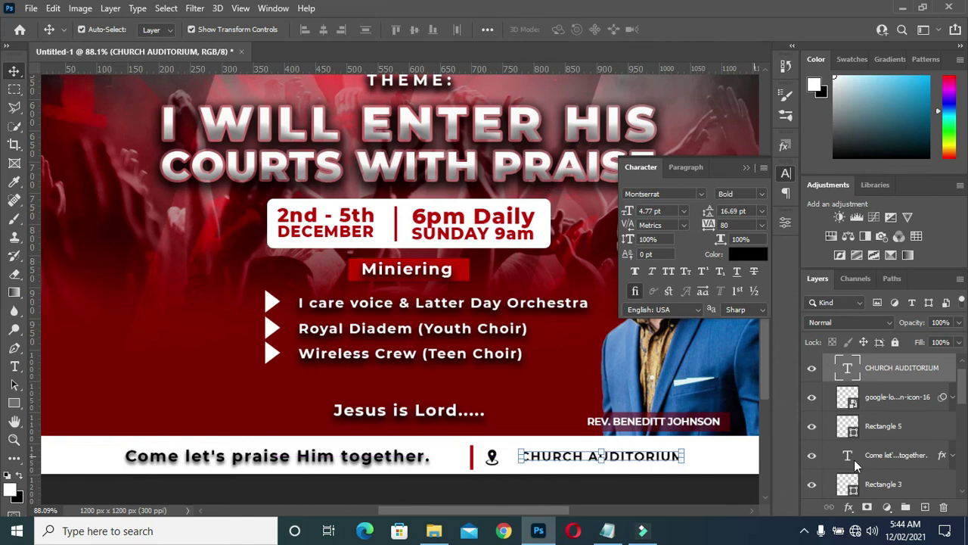
Step: Copy the slogan's drop shadow onto CHURCH AUDITORIUM and collapse the Footer group
{"action": "left_click_drag", "start_coordinate": [943, 457], "coordinate": [942, 381]}
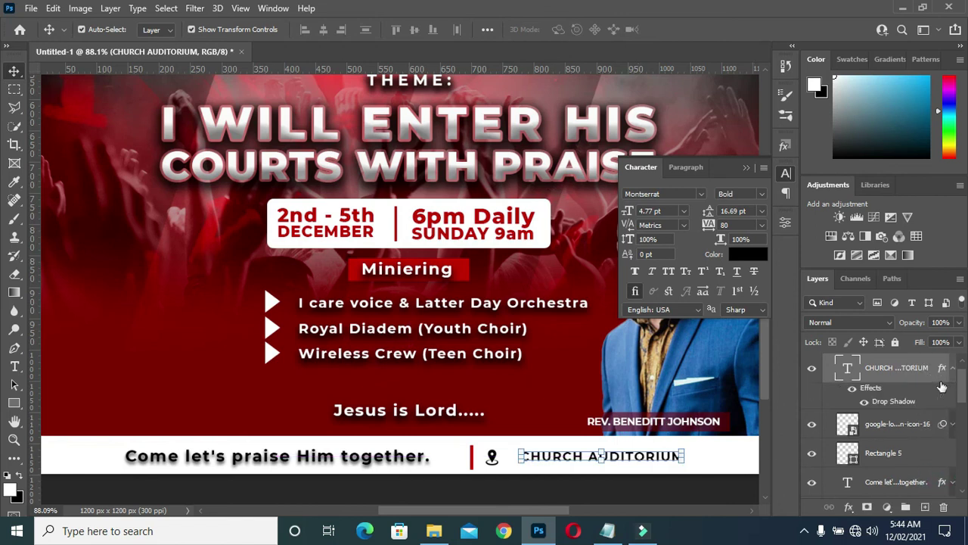
{"action": "left_click", "coordinate": [745, 167]}
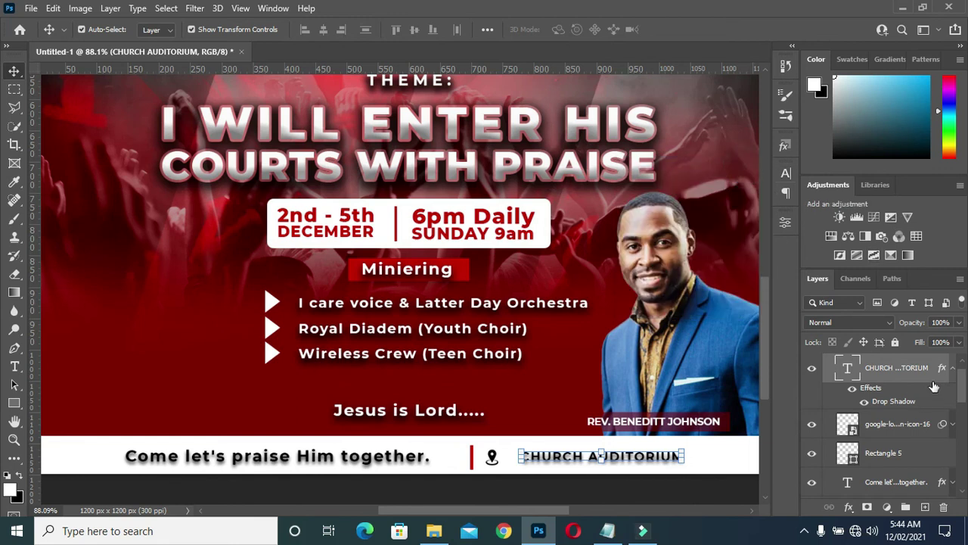
{"action": "left_click", "coordinate": [950, 368]}
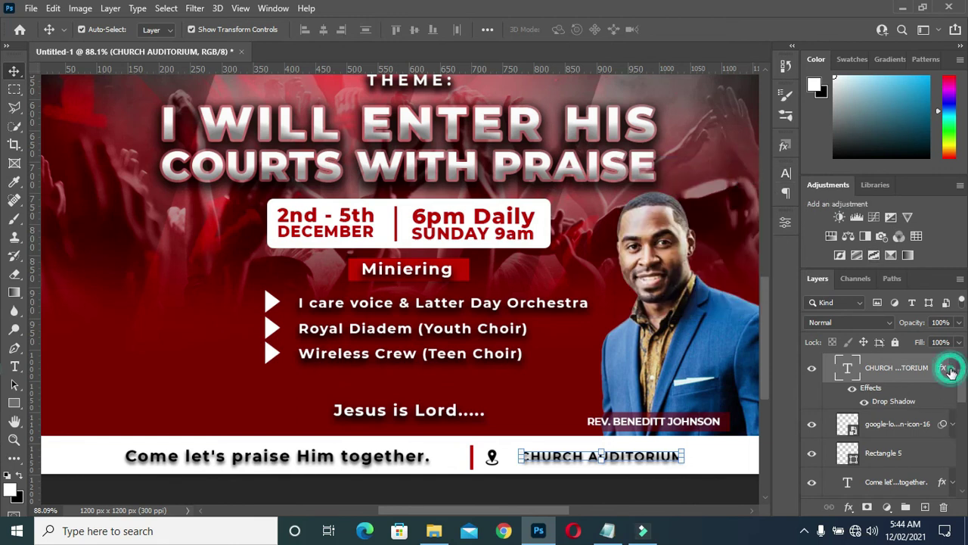
{"action": "left_click", "coordinate": [825, 363]}
{"action": "left_click", "coordinate": [825, 364]}
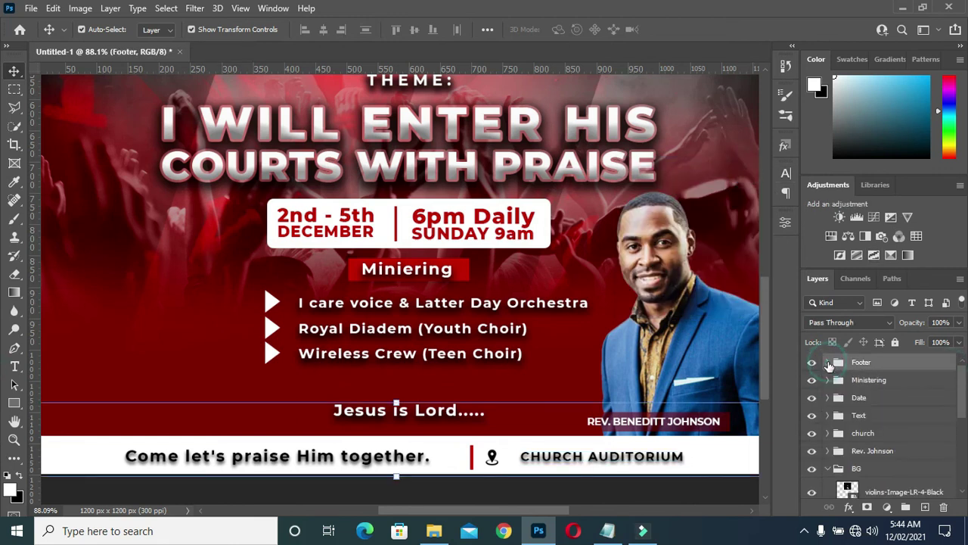
Step: Nudge the Rectangle 5 divider left, collapse the Footer and BG groups, and fit the flyer on screen
{"action": "scroll", "coordinate": [737, 371], "scroll_direction": "down", "scroll_amount": 3}
{"action": "left_click", "coordinate": [828, 469]}
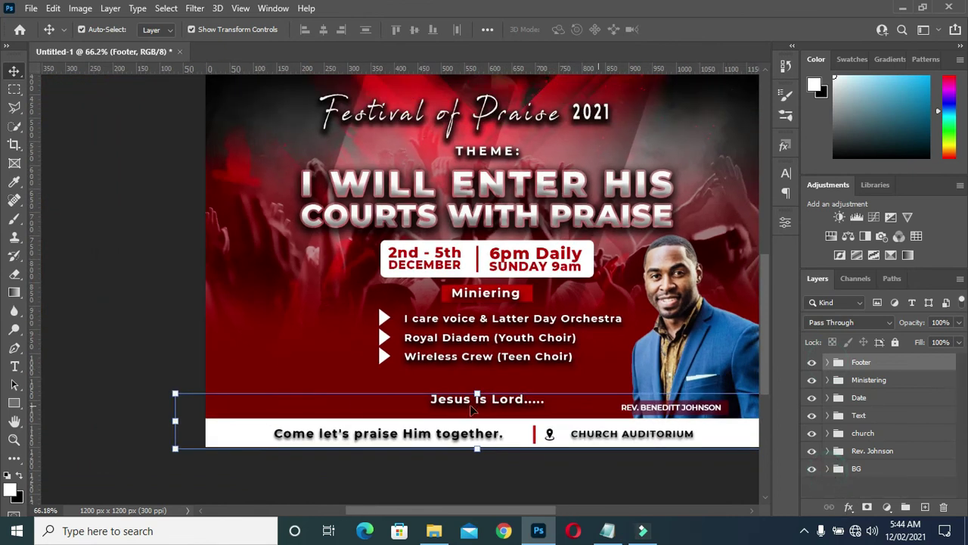
{"action": "scroll", "coordinate": [692, 378], "scroll_direction": "down", "scroll_amount": 3}
{"action": "left_click", "coordinate": [678, 357]}
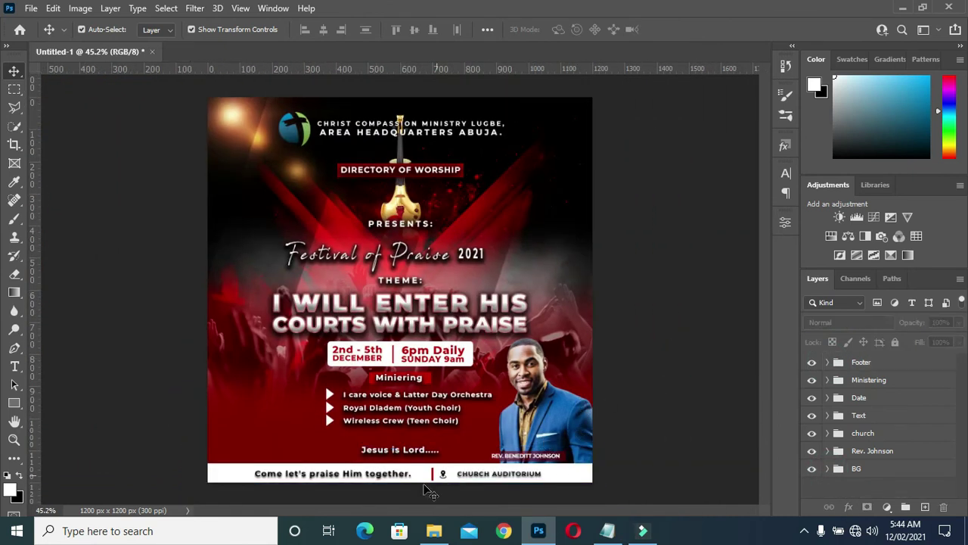
{"action": "scroll", "coordinate": [427, 485], "scroll_direction": "up", "scroll_amount": 2}
{"action": "left_click_drag", "start_coordinate": [765, 345], "coordinate": [763, 382]}
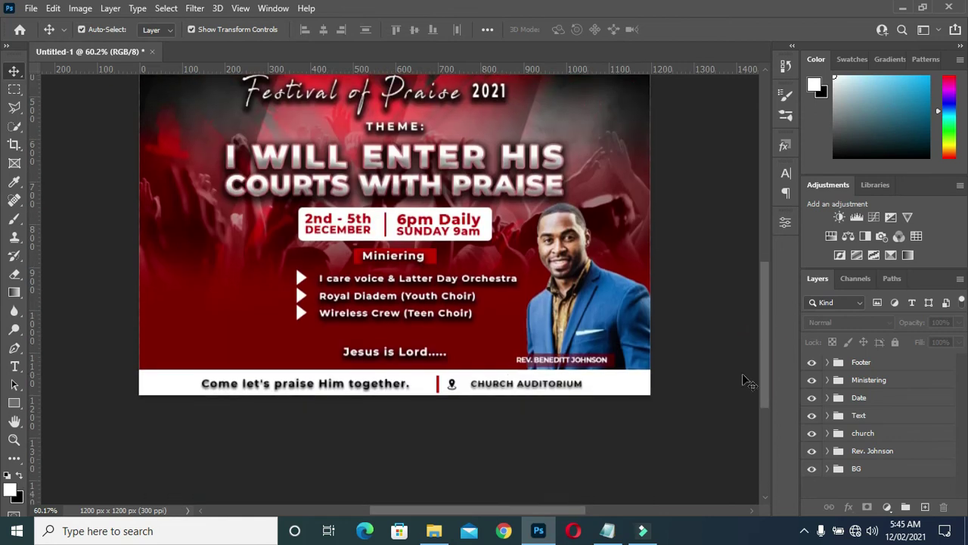
{"action": "left_click", "coordinate": [437, 389]}
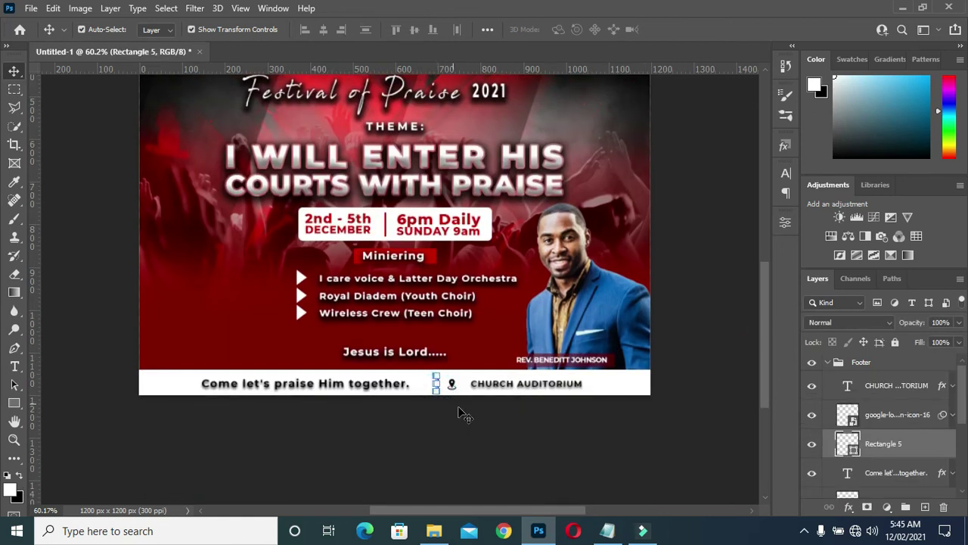
{"action": "key", "text": "Left"}
{"action": "key", "text": "Left"}
{"action": "key", "text": "Left"}
{"action": "left_click", "coordinate": [456, 427]}
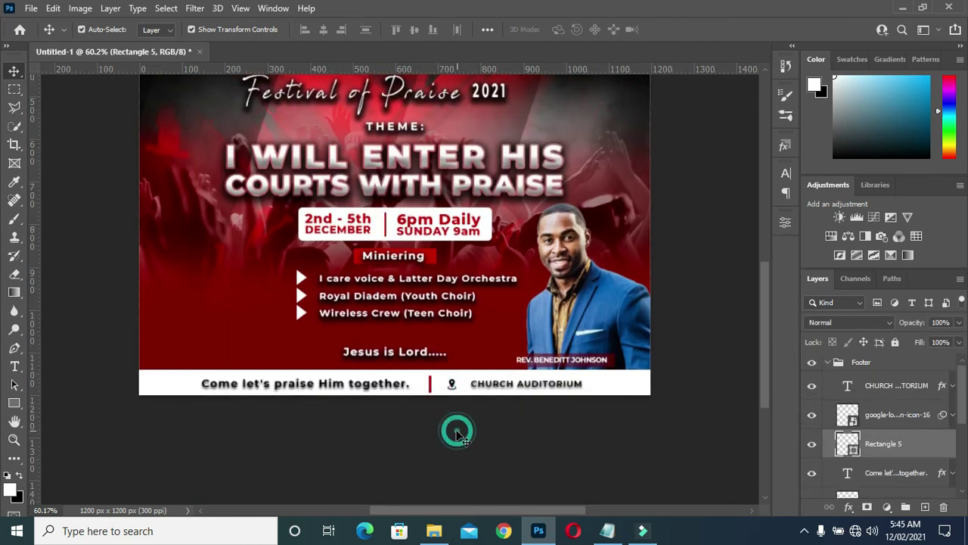
{"action": "left_click", "coordinate": [827, 363]}
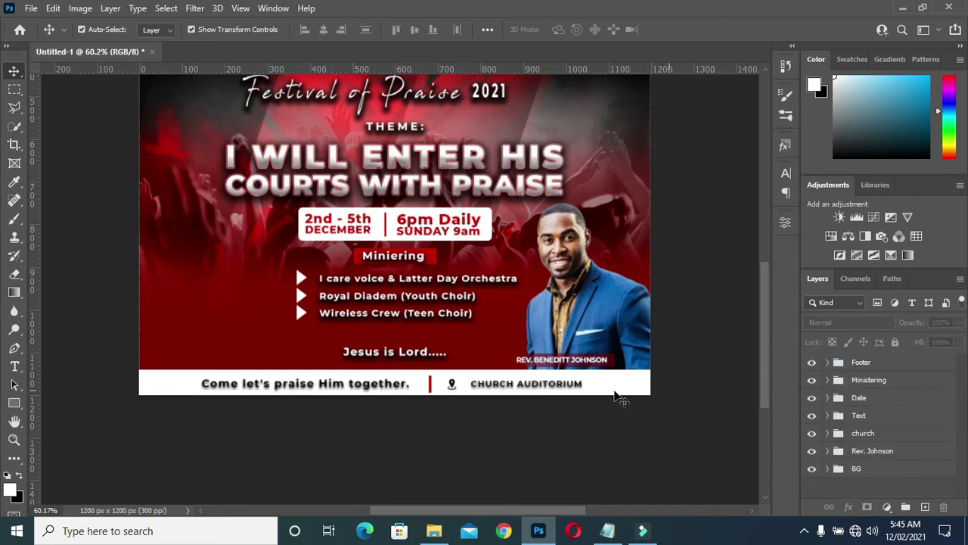
{"action": "key", "text": "ctrl+0"}
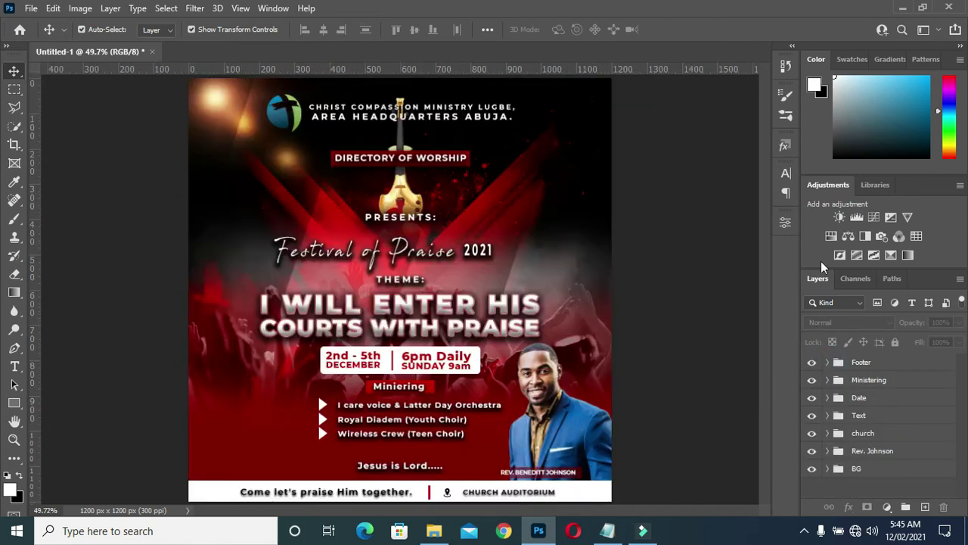